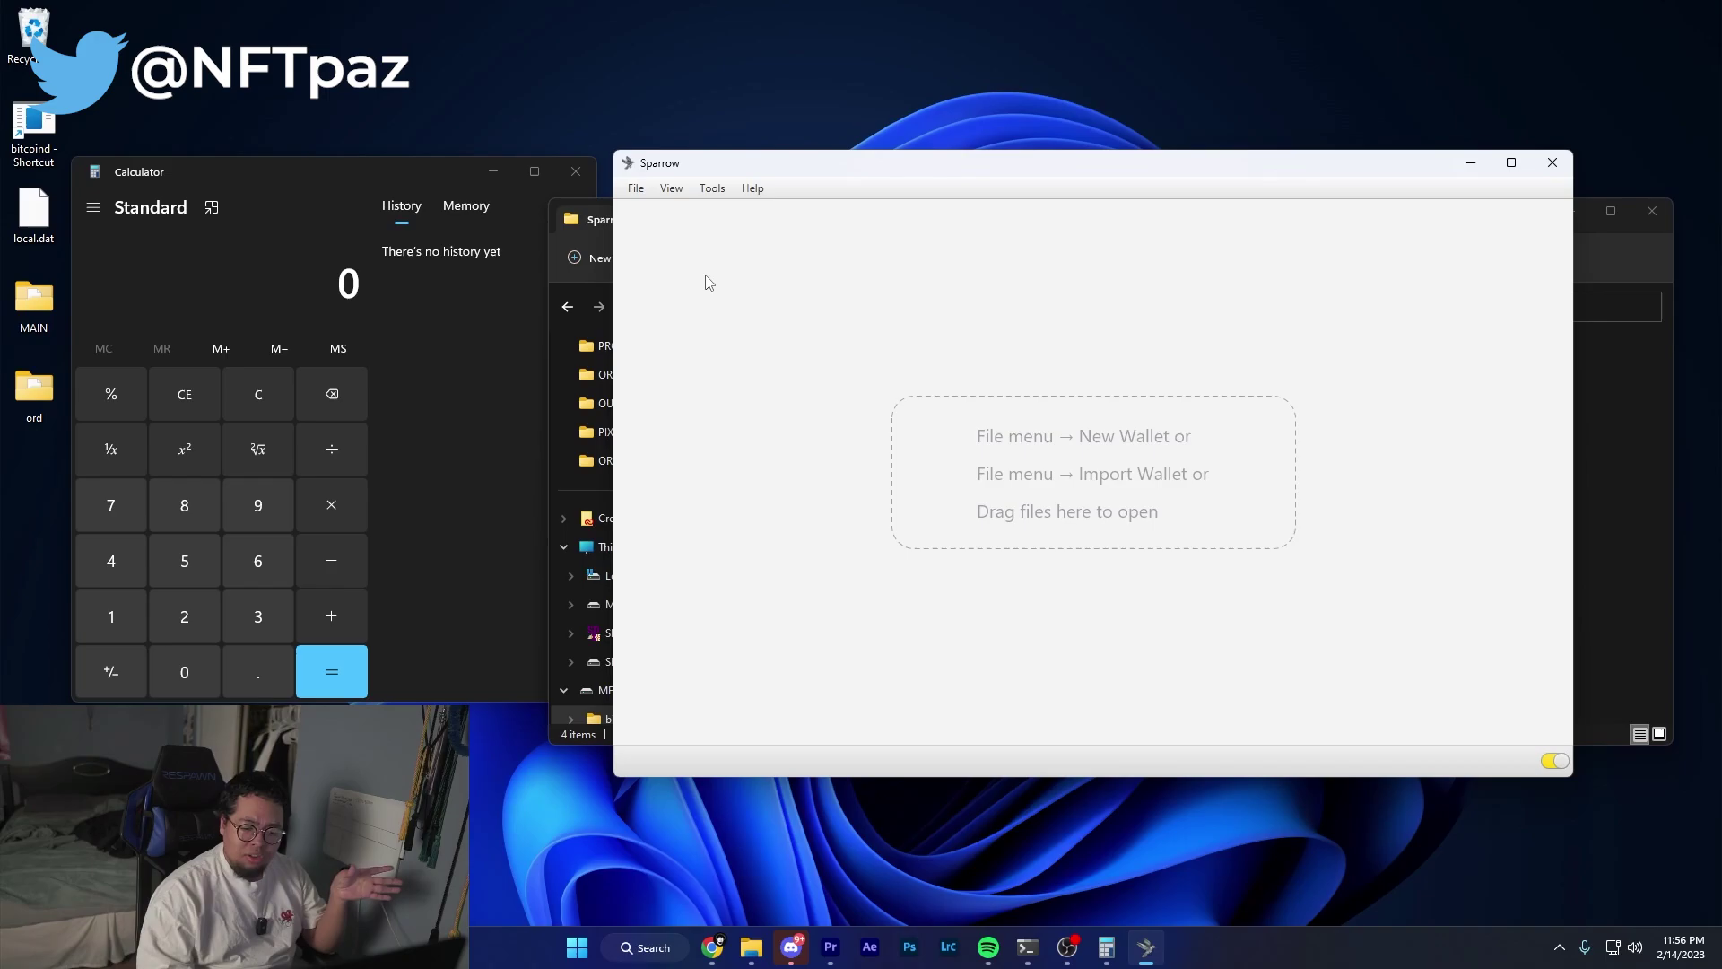
Create a new wallet called TEST and set its script type to Taproot (P2TR).
left_click(637, 188)
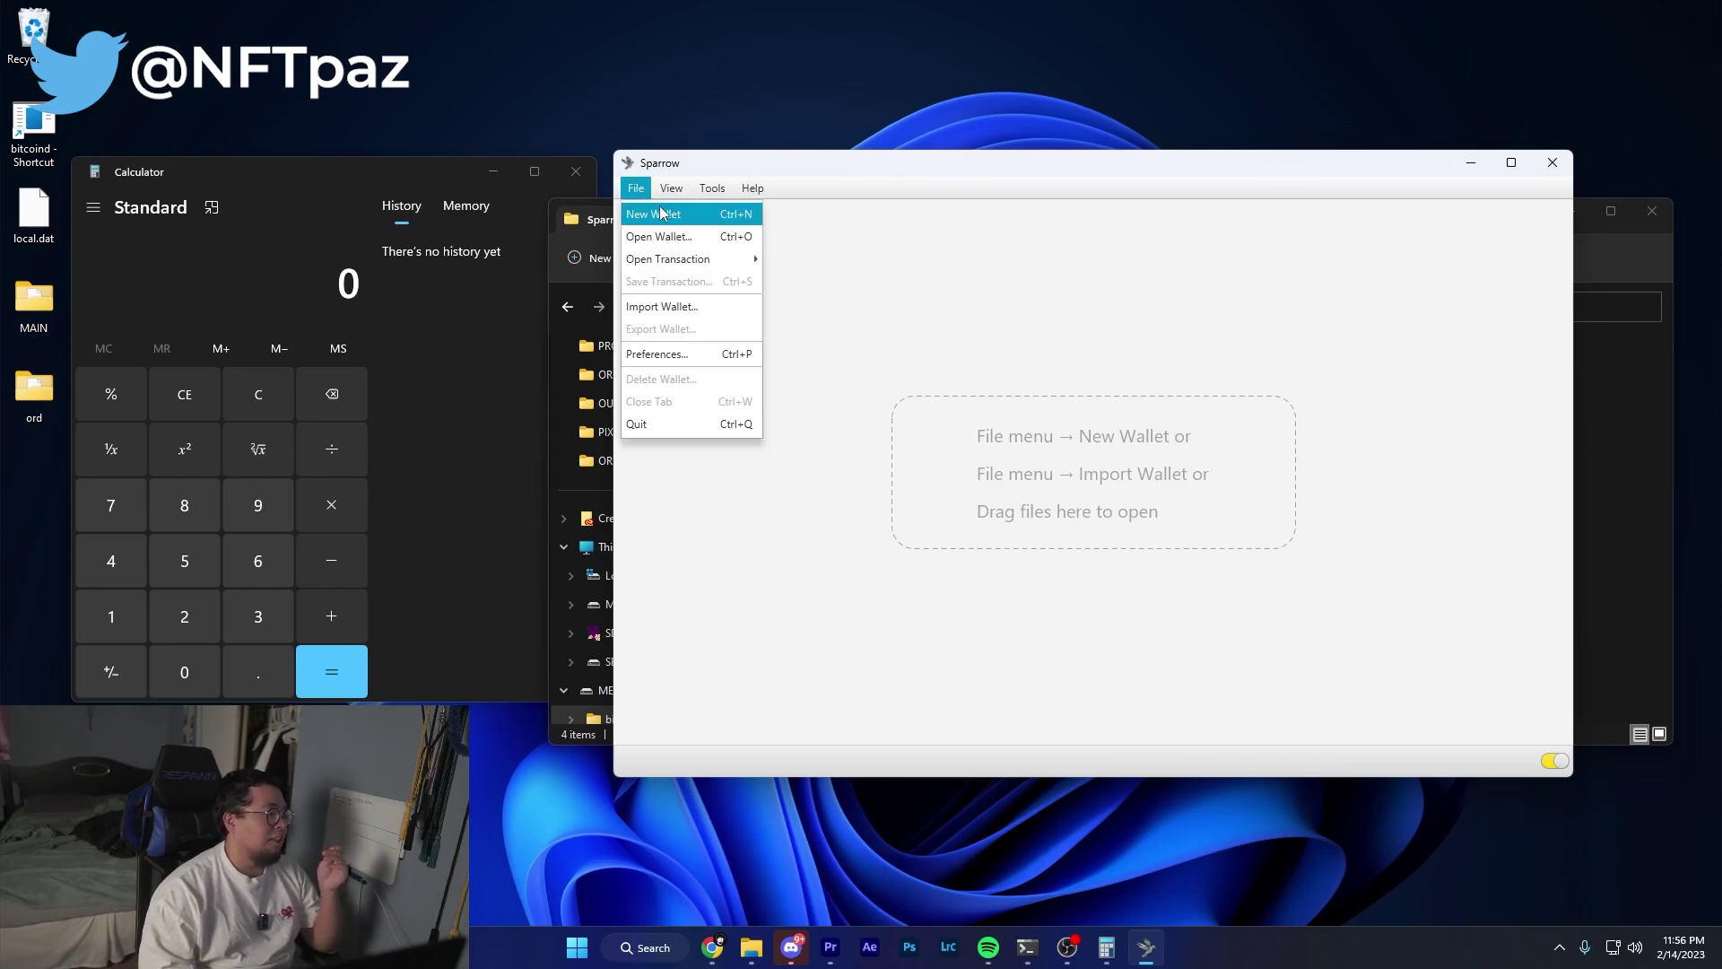
left_click(637, 189)
left_click(637, 188)
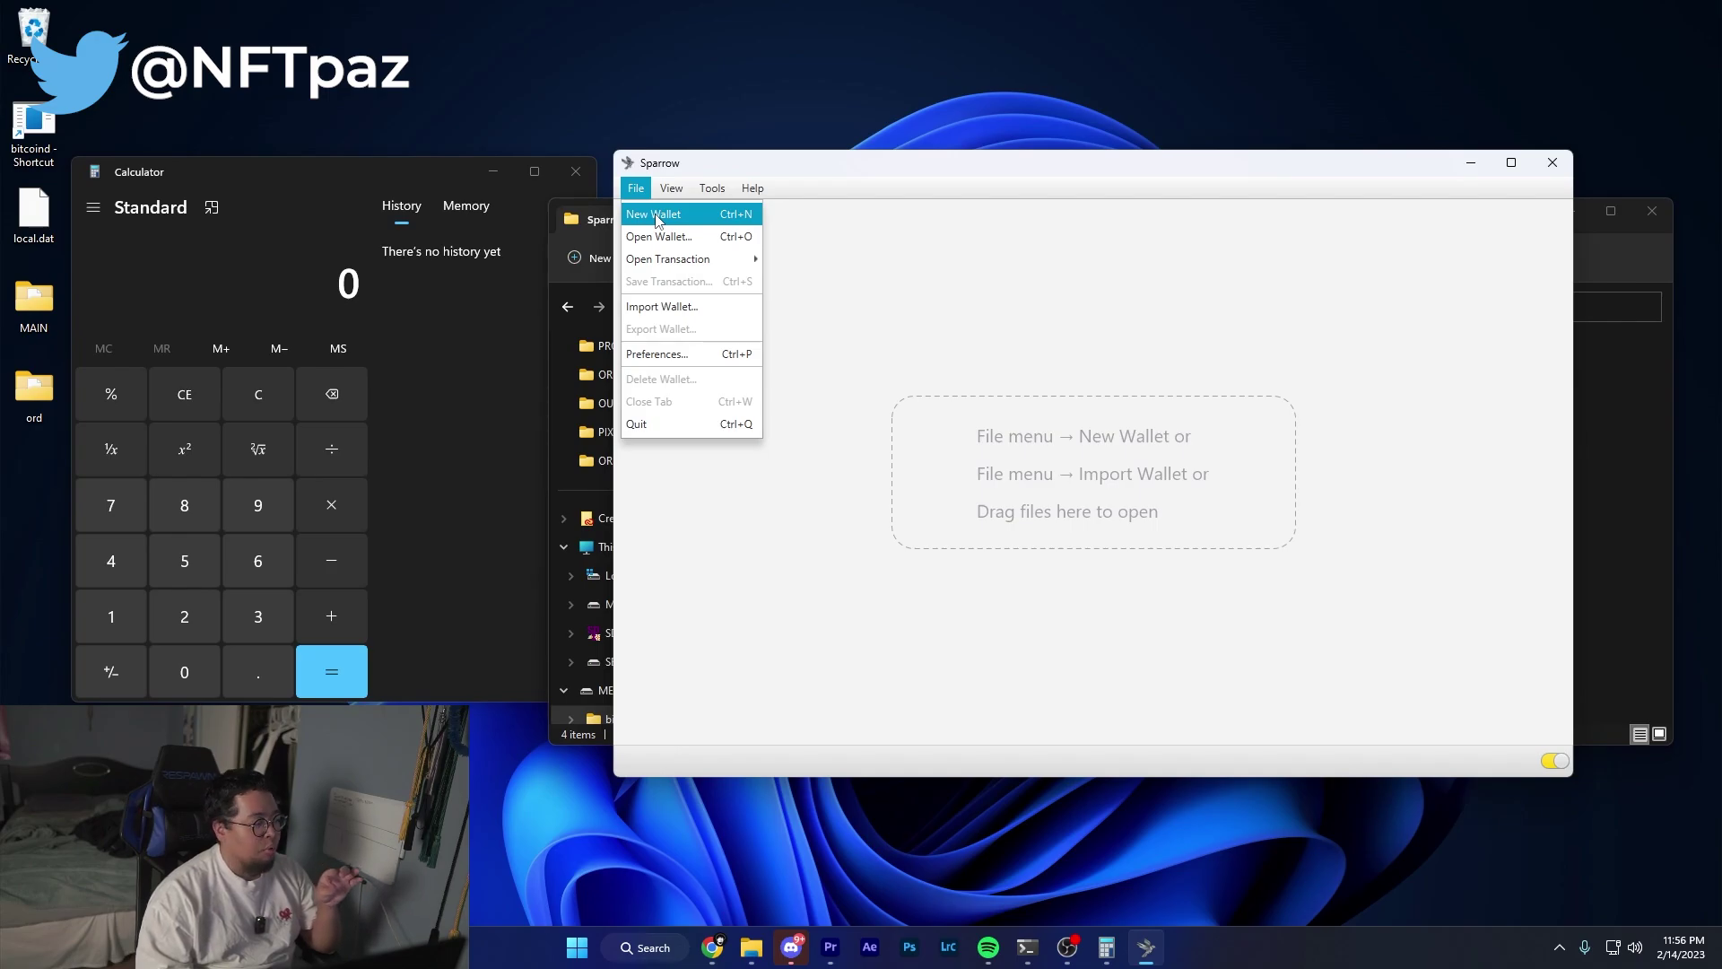
left_click(658, 217)
type("TEST")
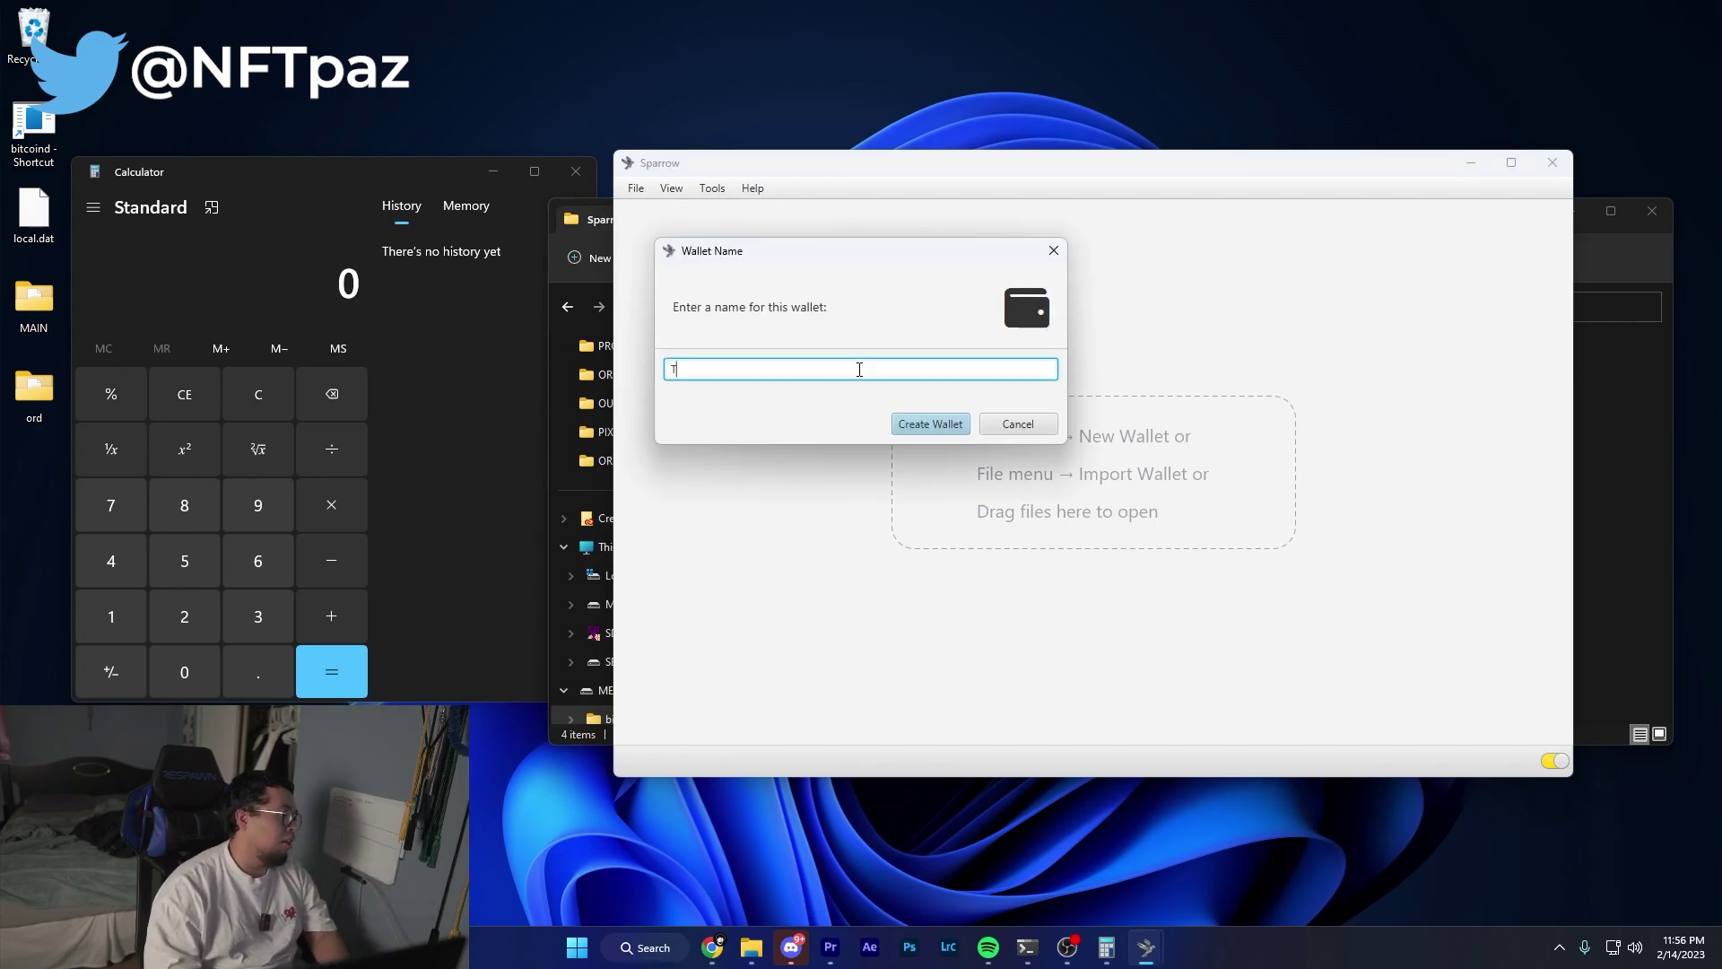
key("Return")
left_click(1030, 326)
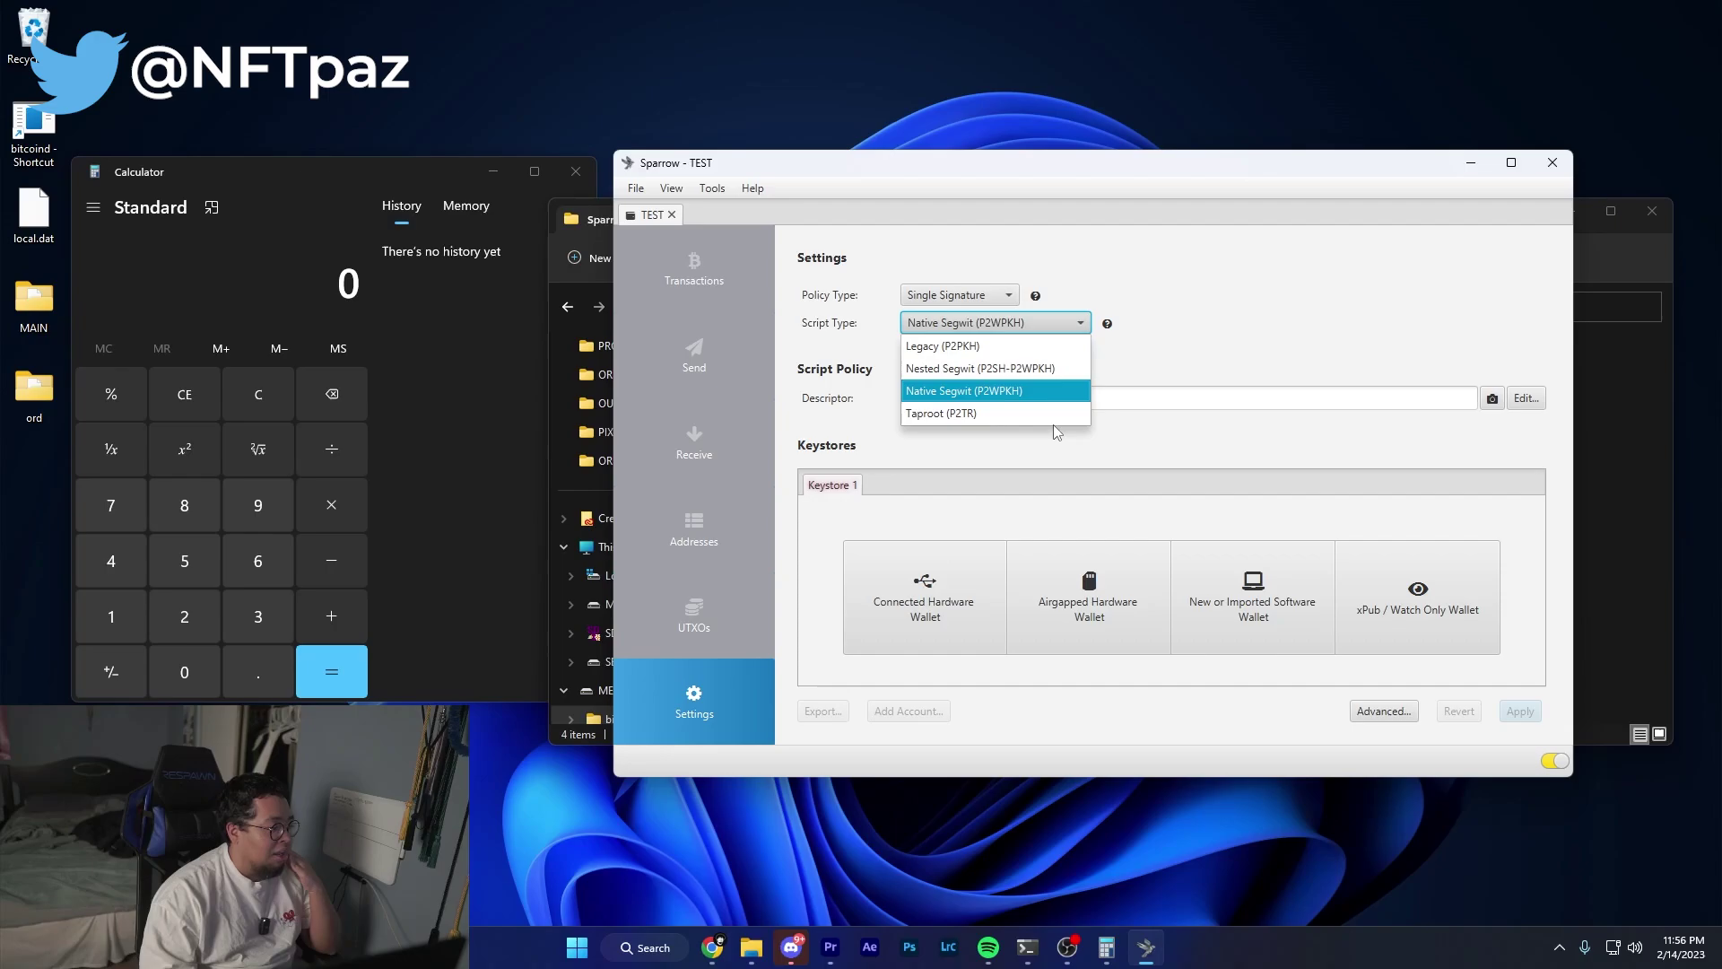
left_click(1004, 411)
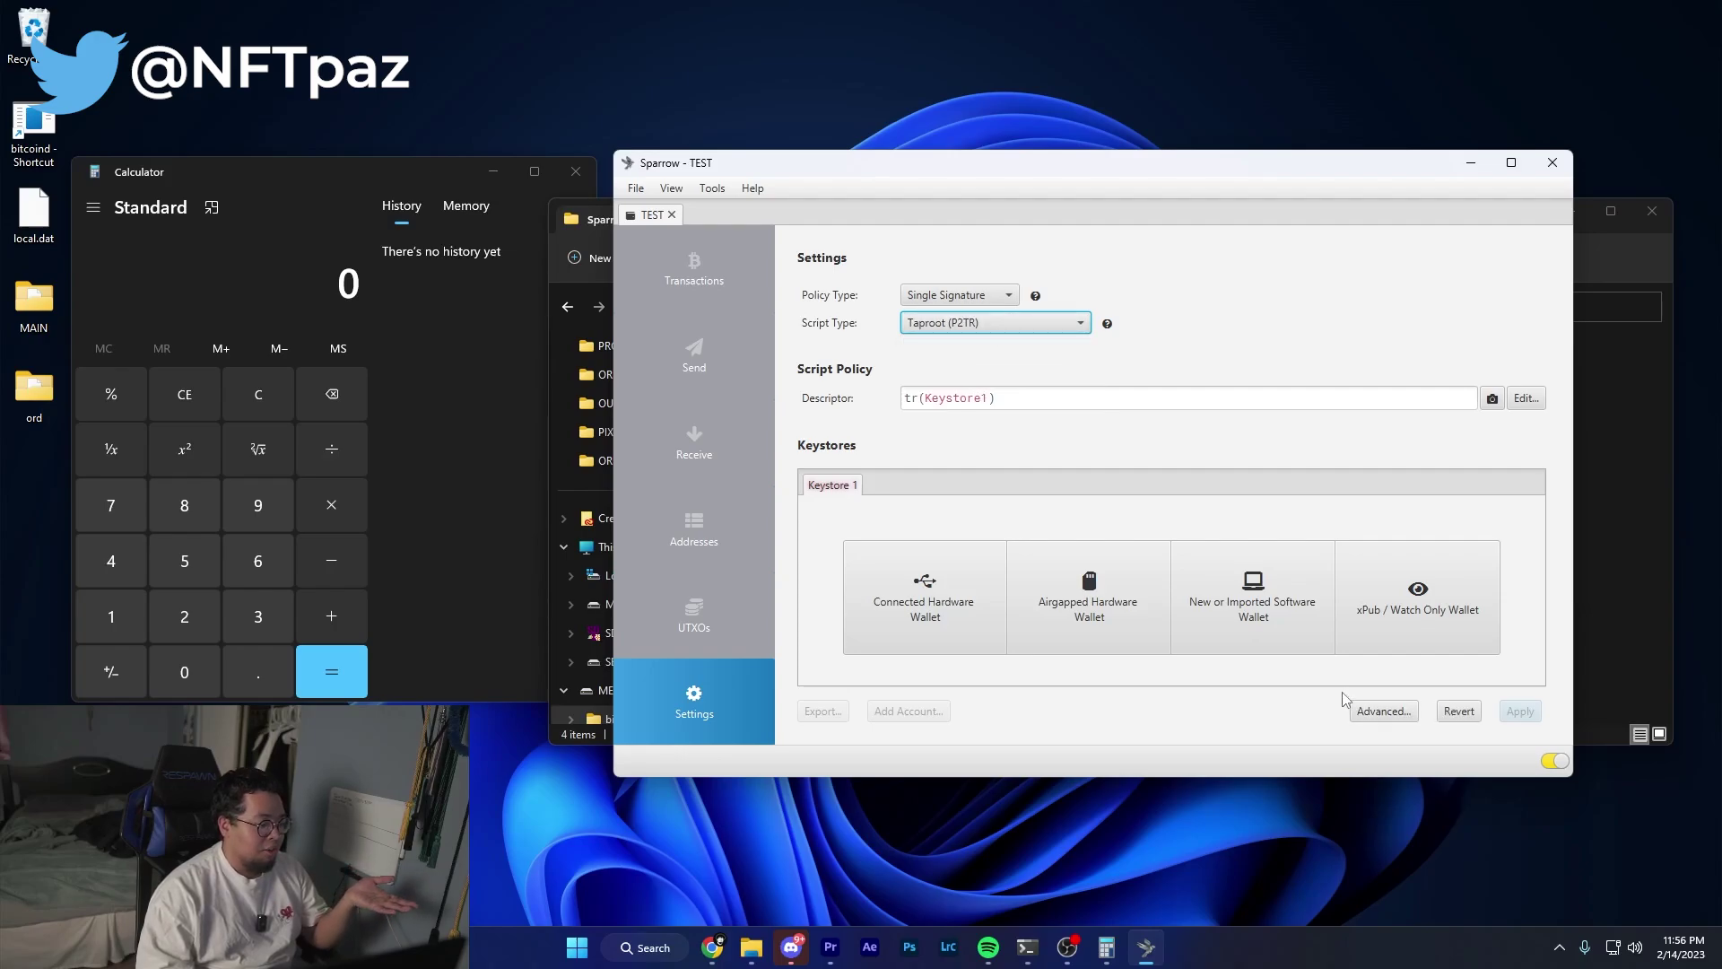
Begin a software keystore with a 12-word seed, then close the setup without creating it.
left_click(1244, 609)
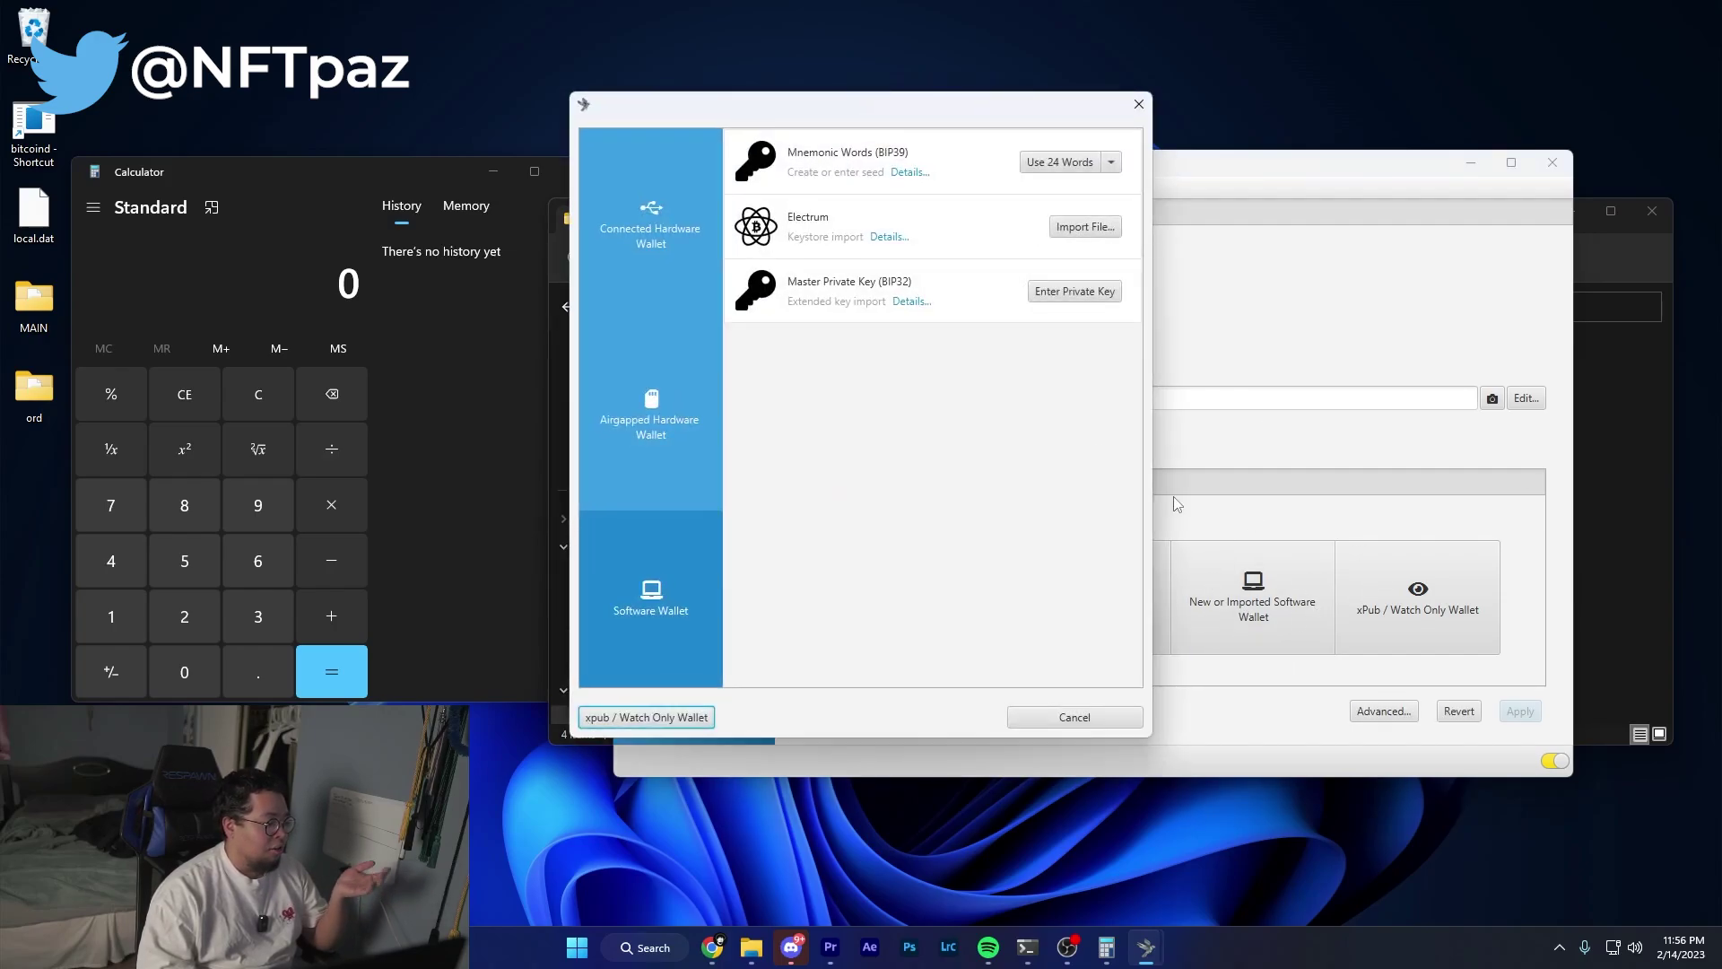
left_click(1111, 162)
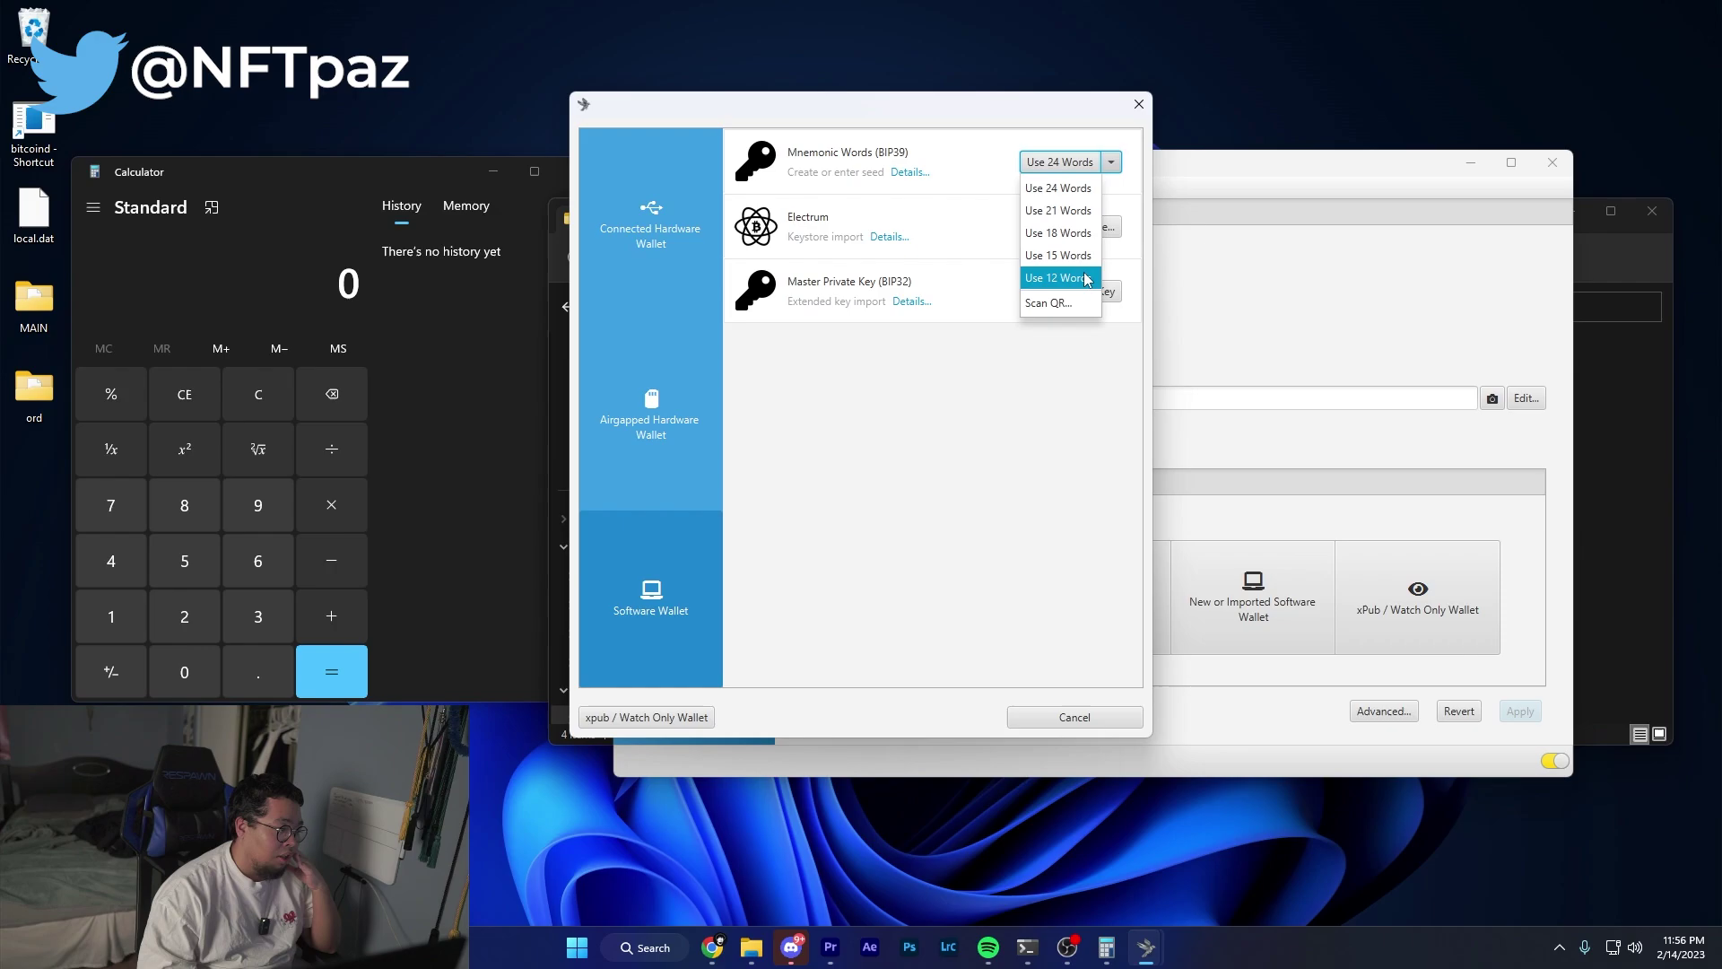
left_click(1087, 279)
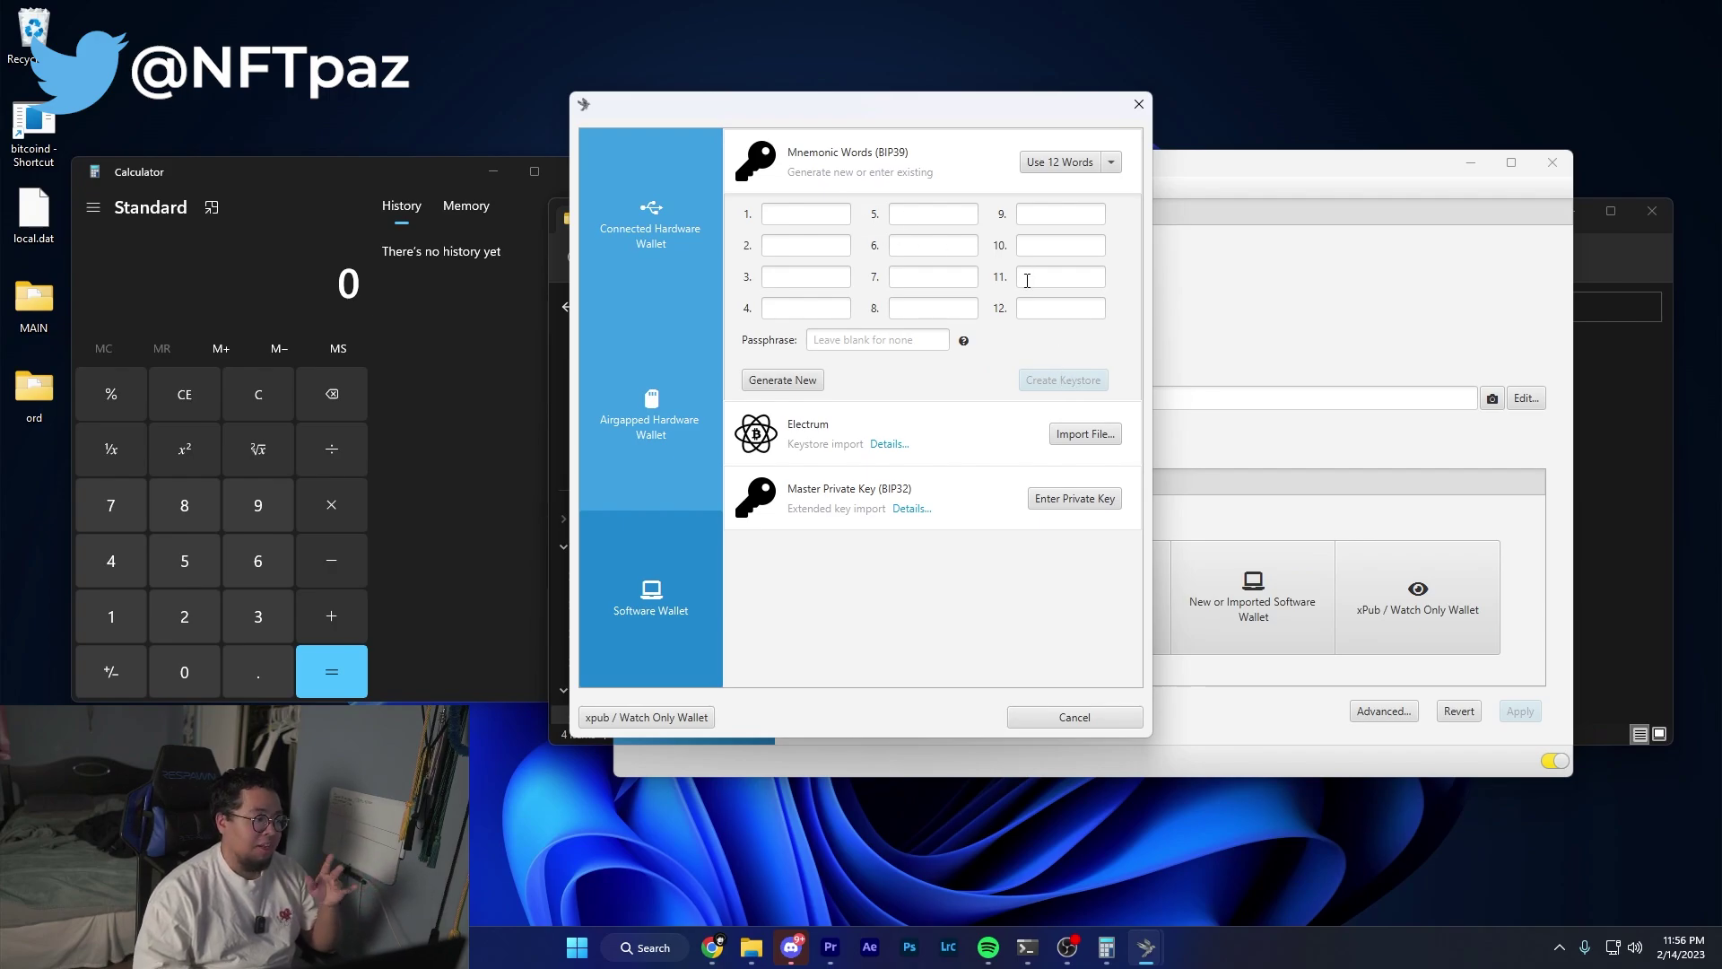
left_click(1138, 105)
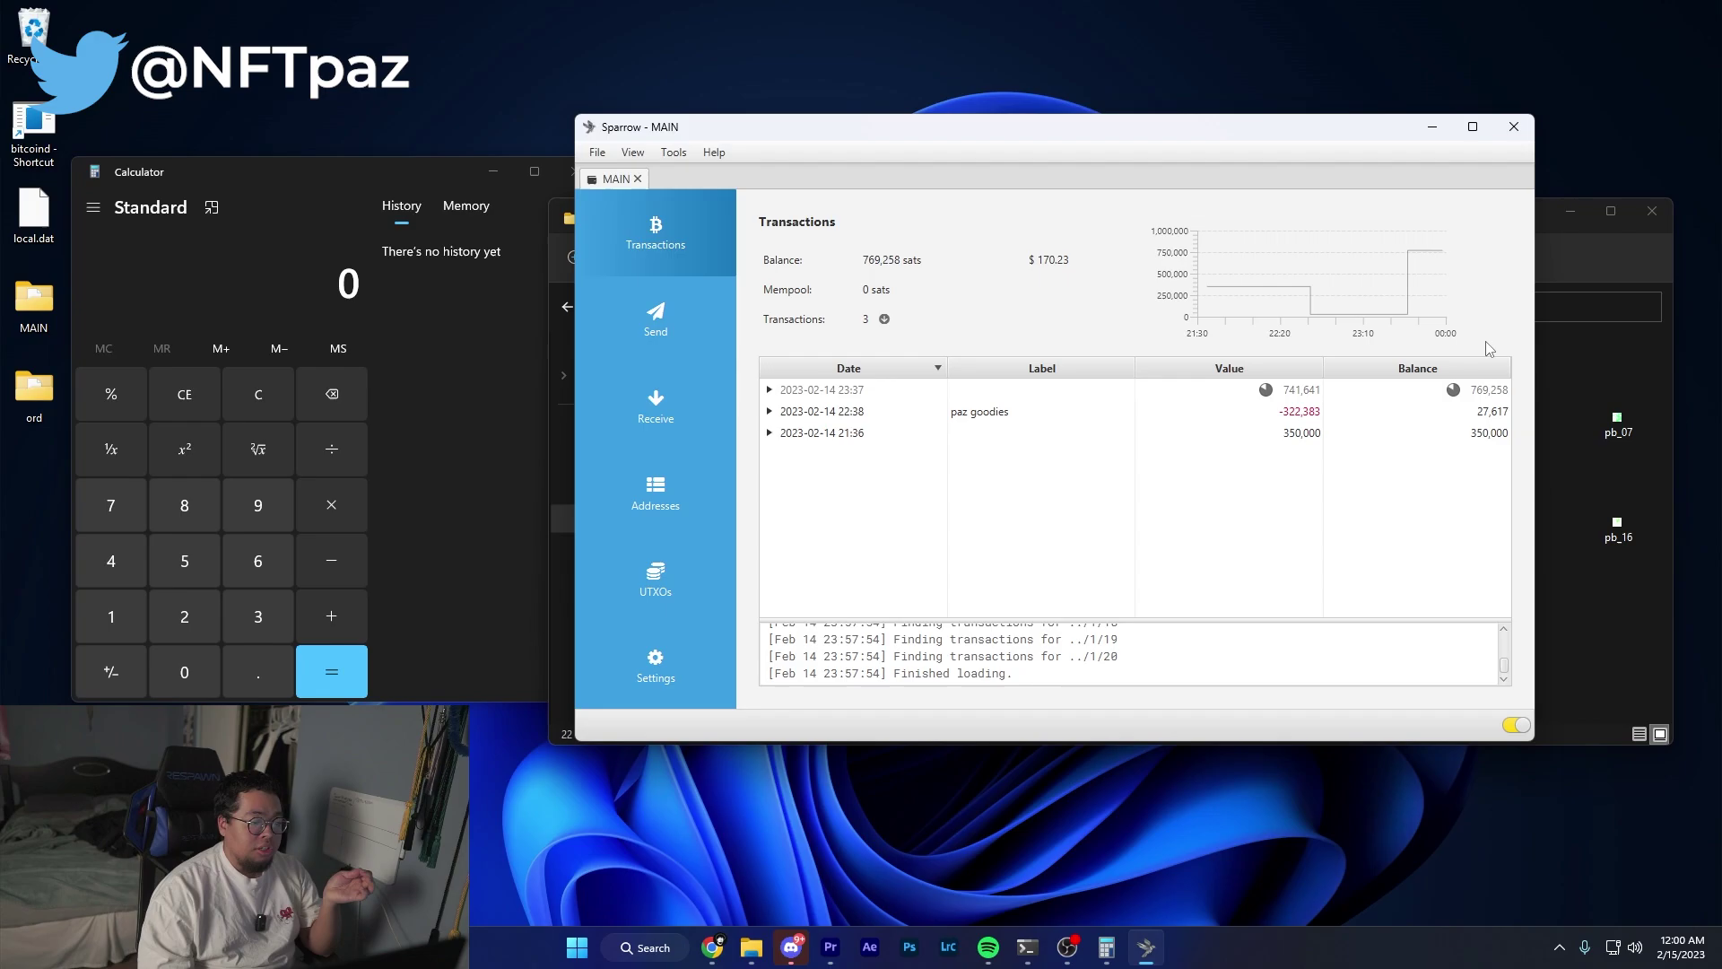
In the PIXELBITES folder, select pb_01 and then pb_02 to read its 5.26 KB size.
left_click(1584, 618)
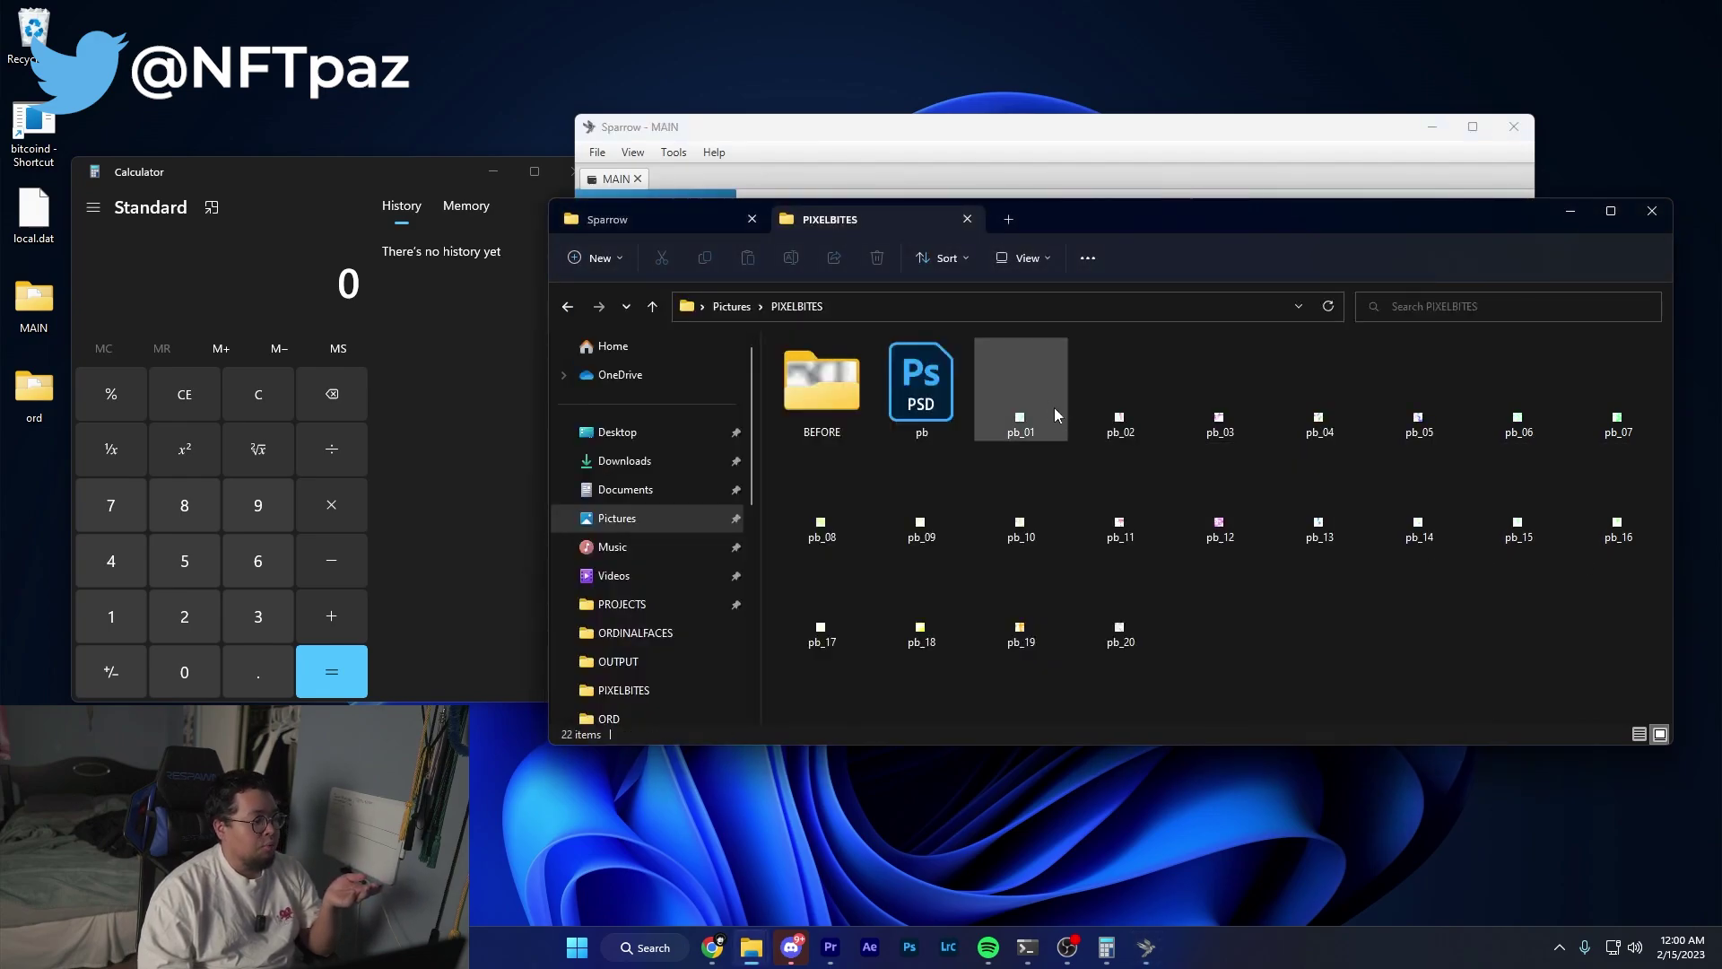
left_click_drag(1068, 409, 1392, 556)
left_click(1452, 578)
left_click(1016, 363)
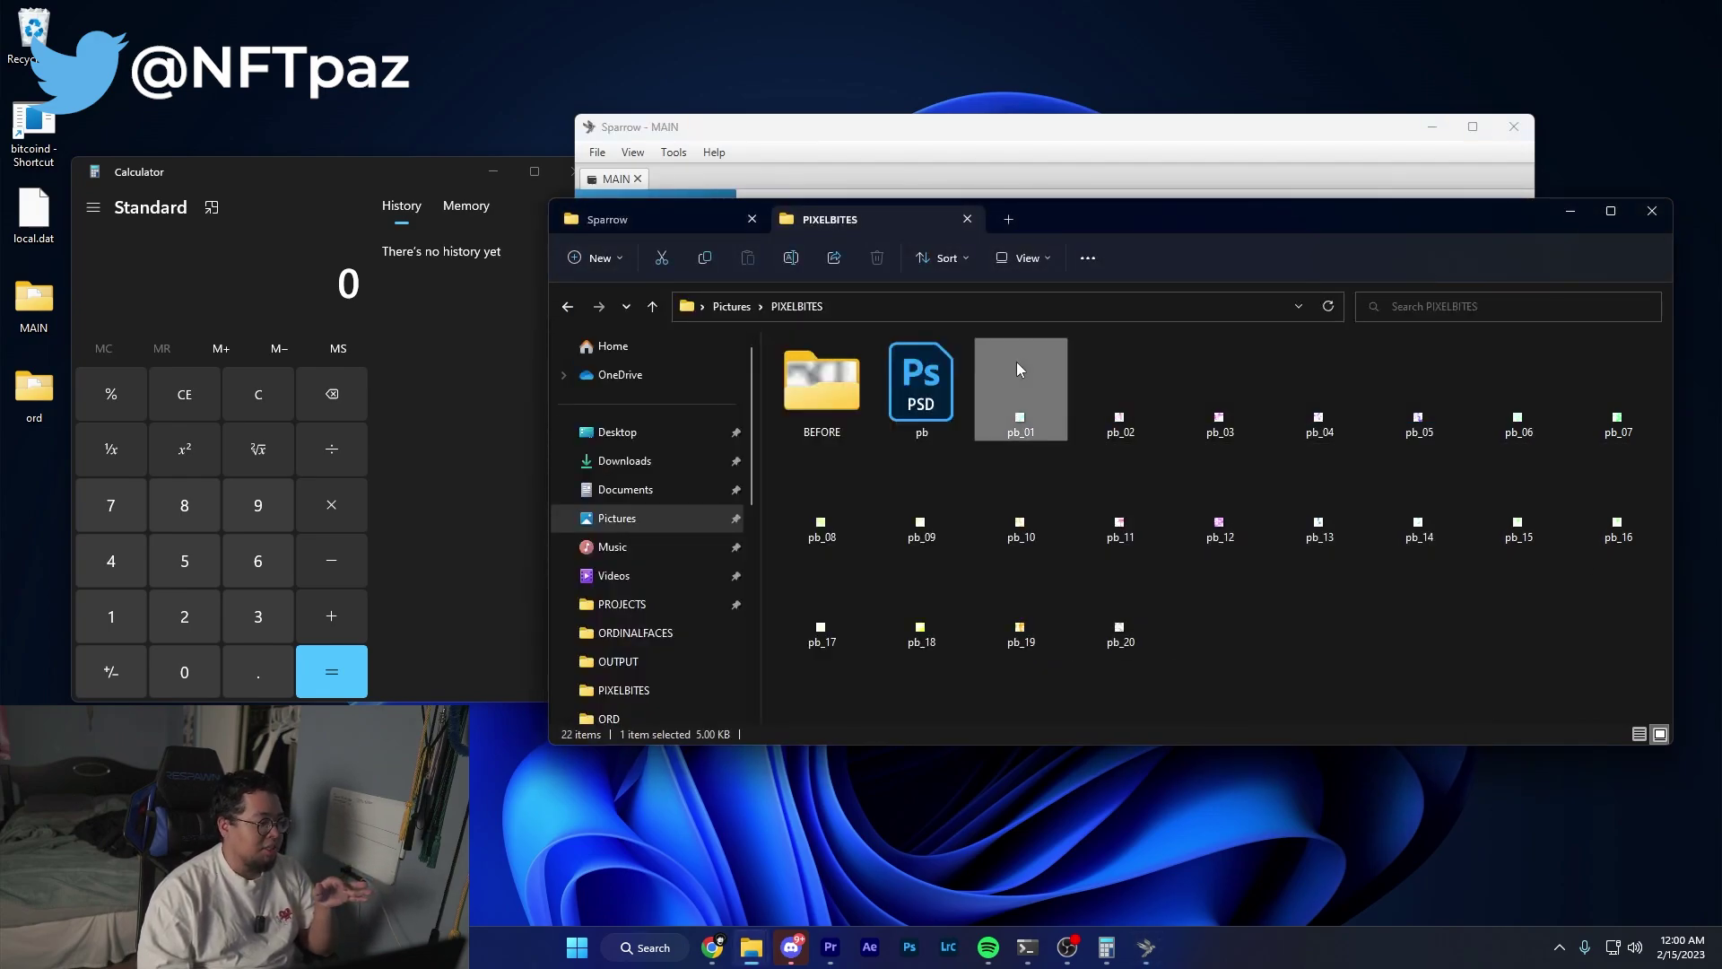
key("Right")
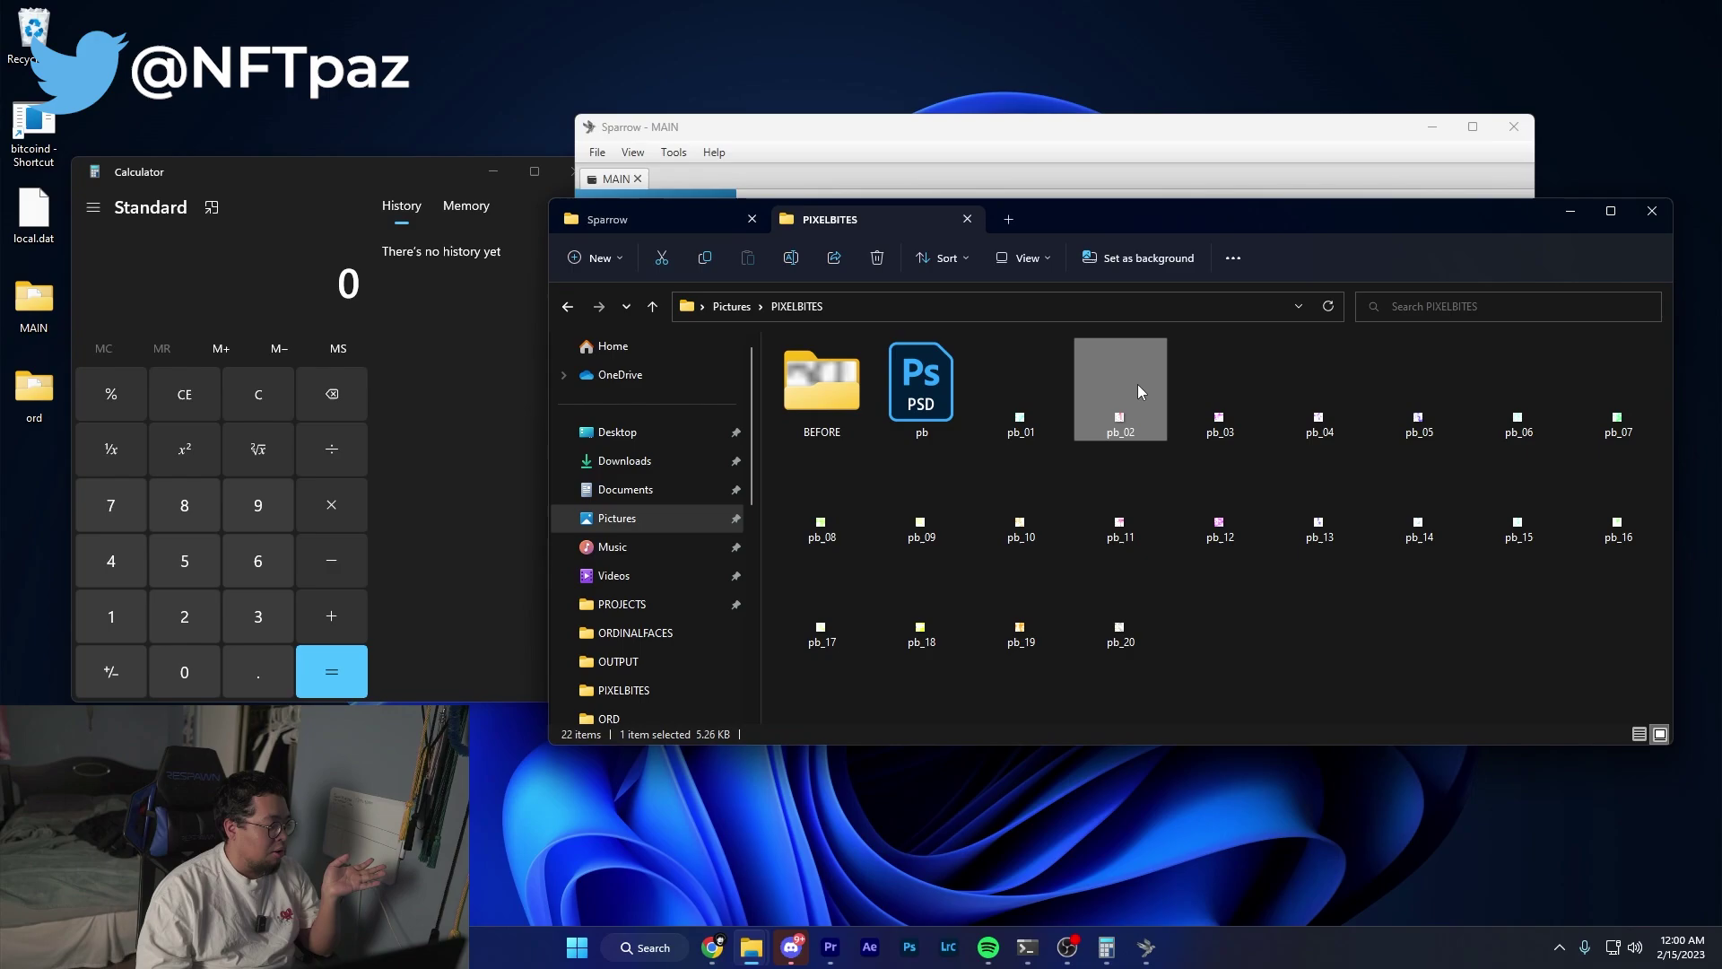
In the InstaCalc cost calculator, set sizeKB to 5.26 and fee rate to 30.
left_click(712, 947)
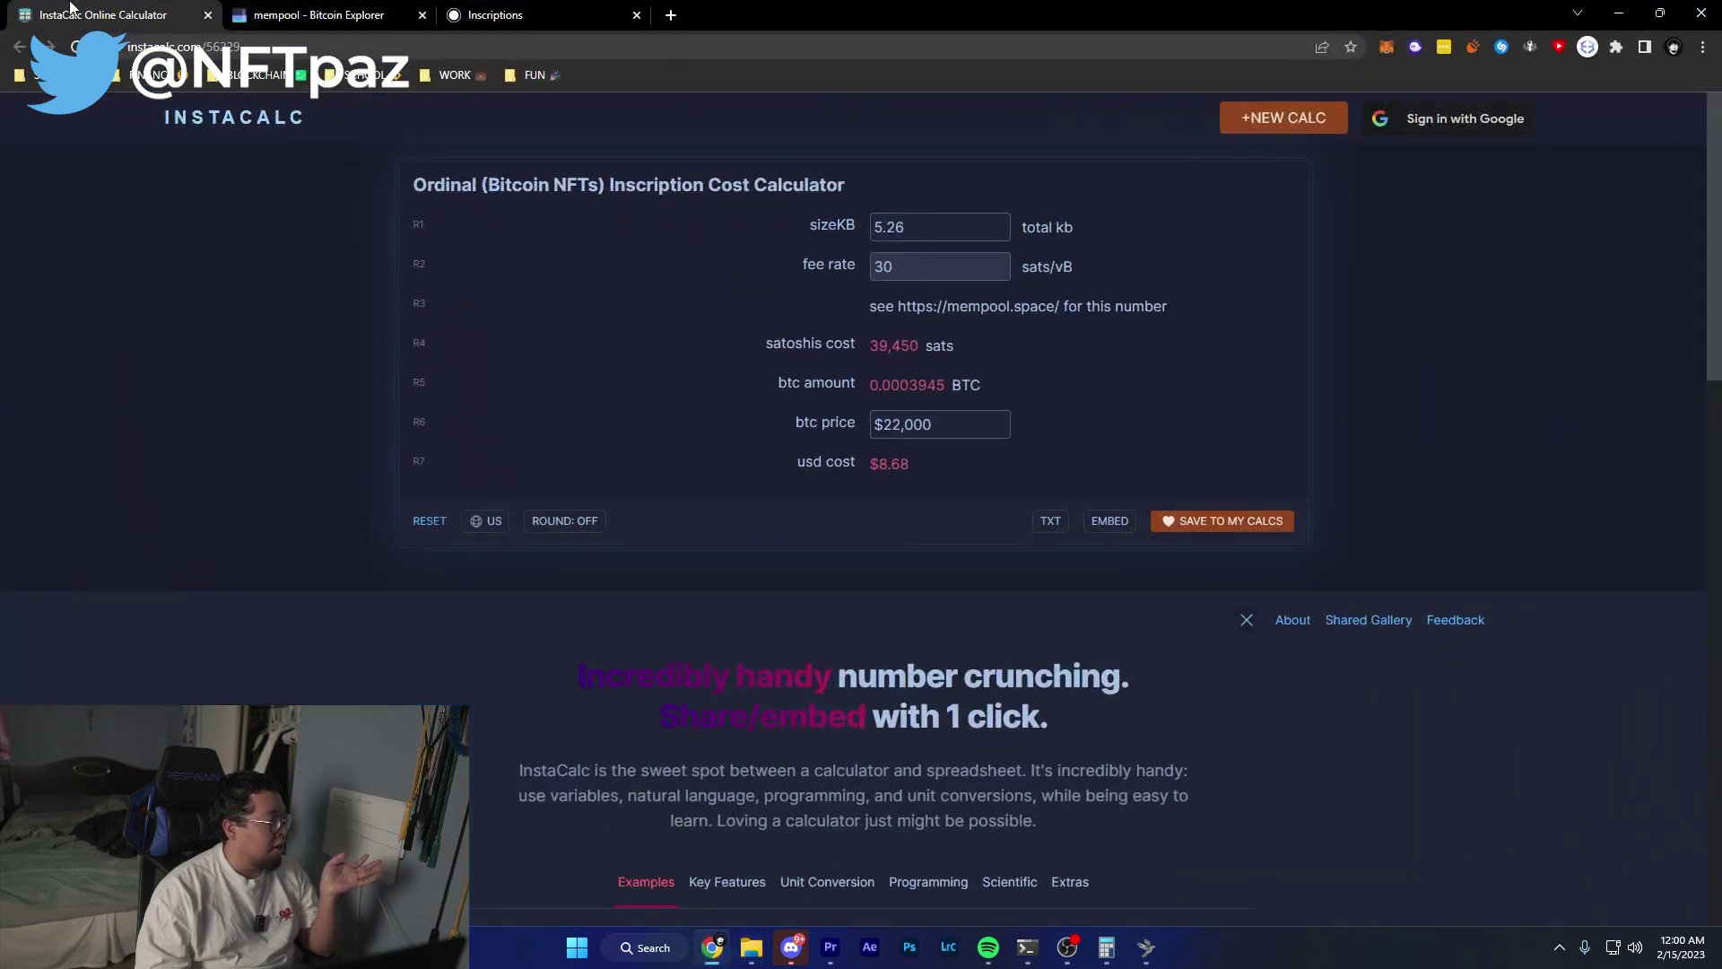
left_click_drag(611, 185, 843, 185)
left_click(902, 226)
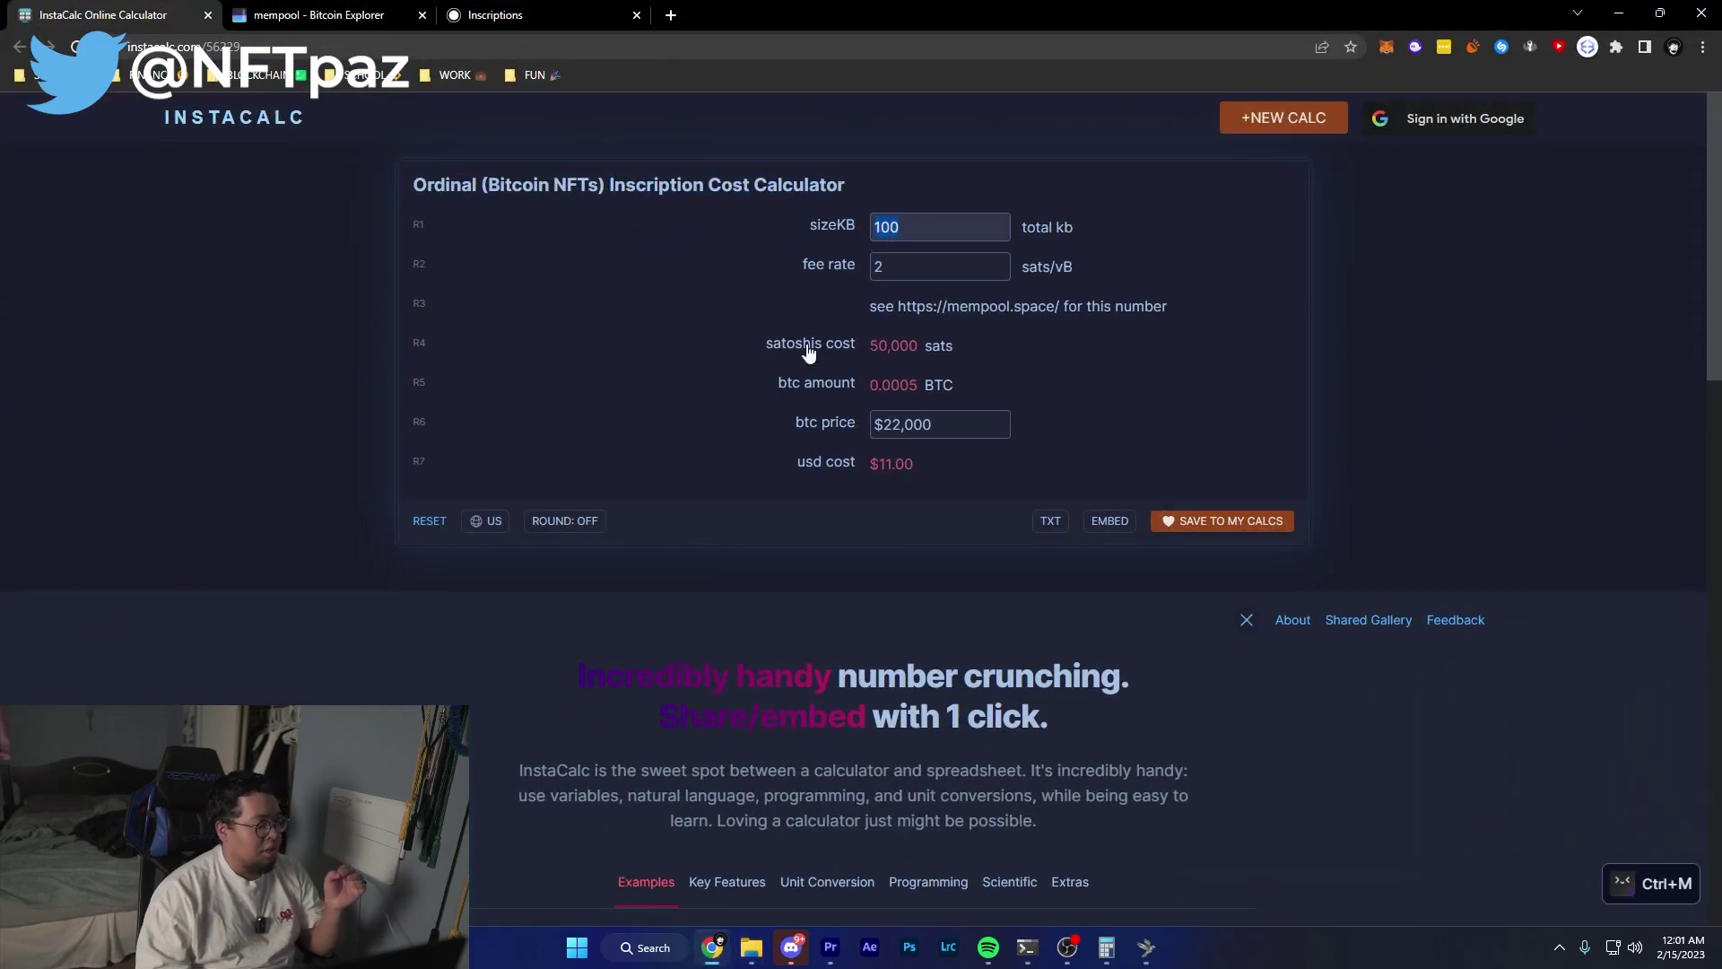
type("5.26")
key("Tab")
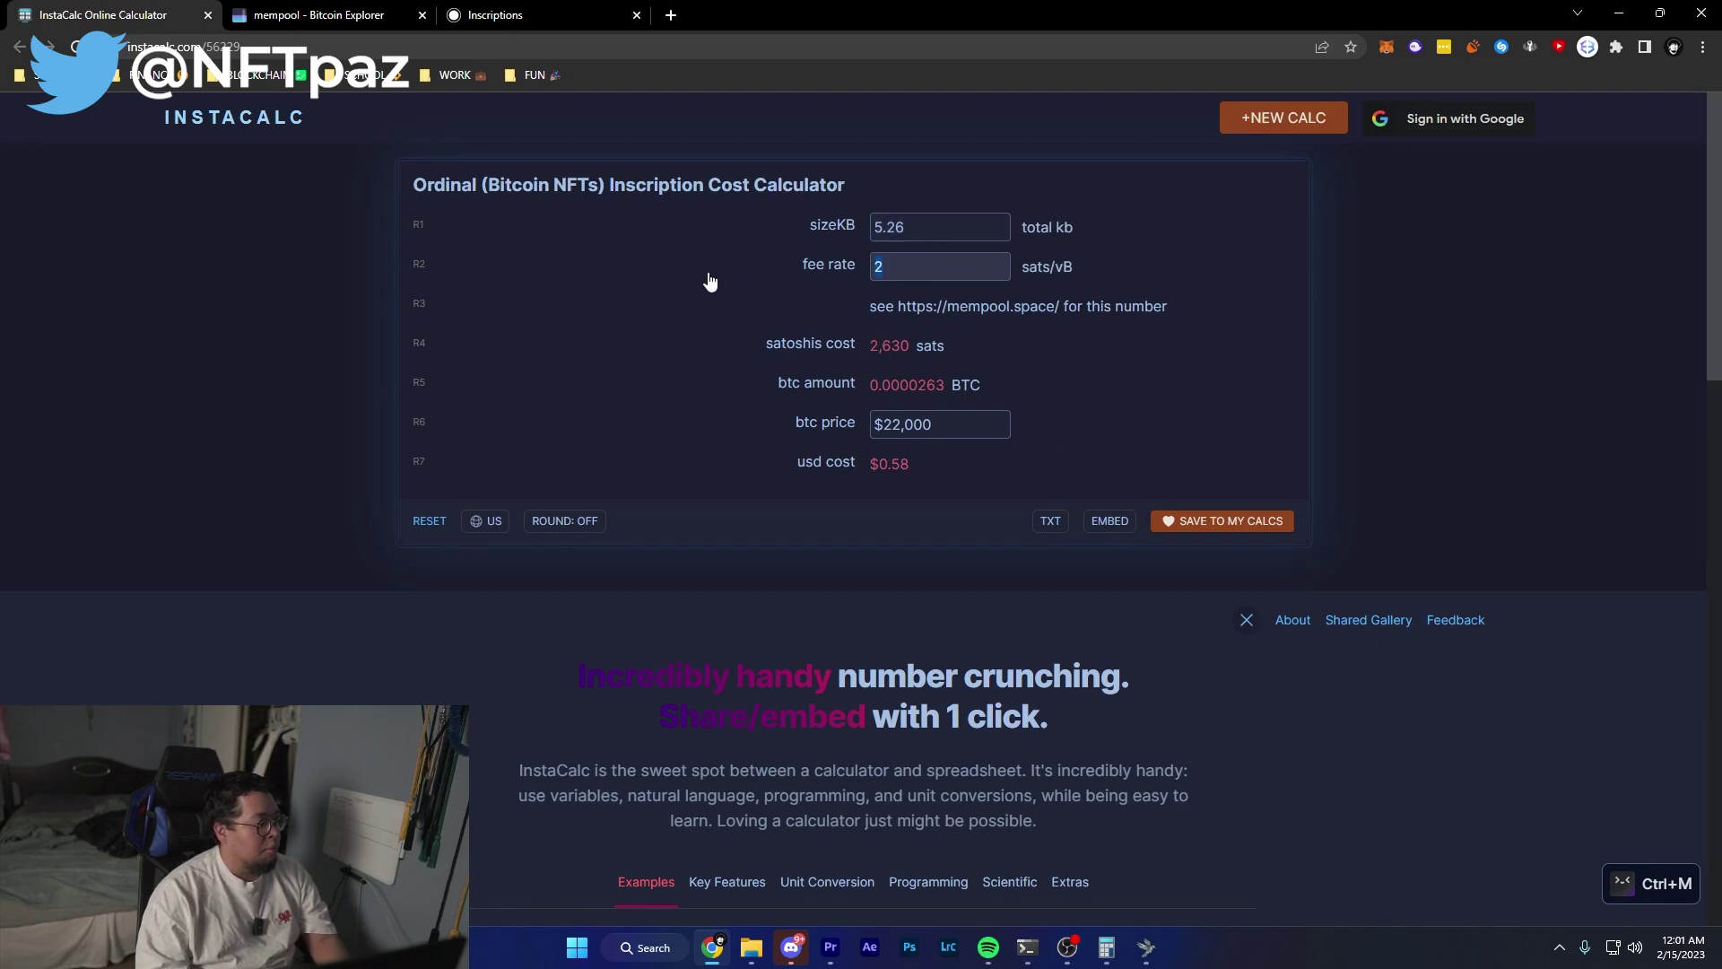
type("30")
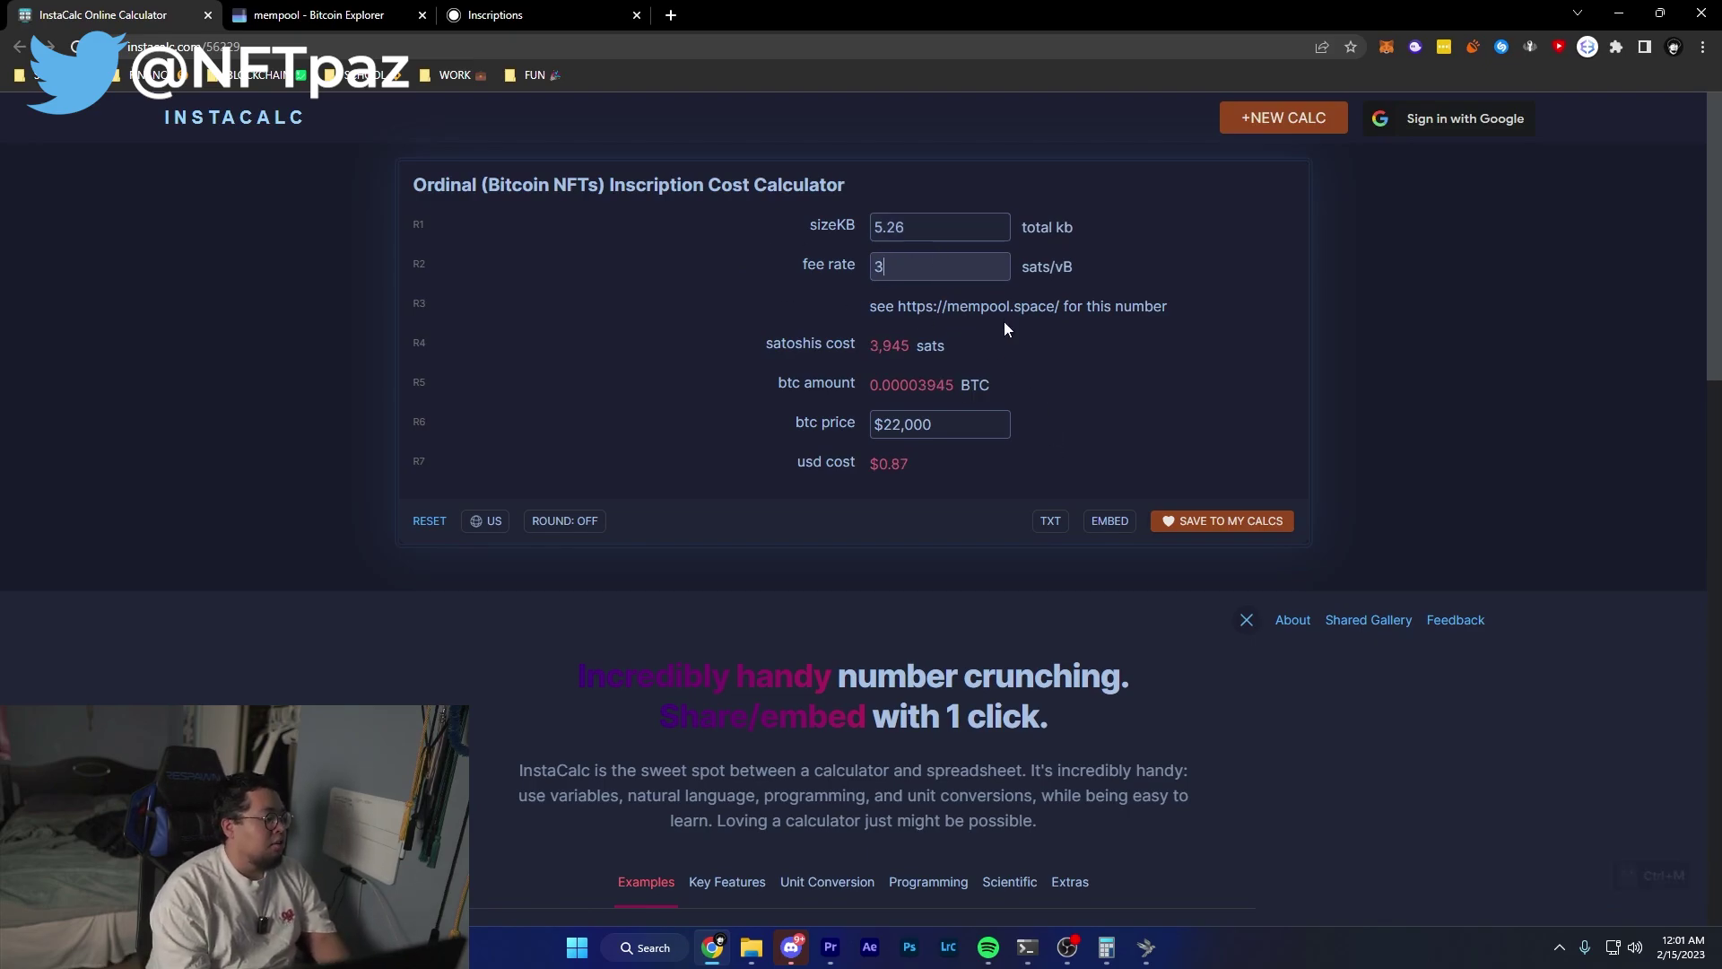
Compare current fee rates on mempool.space, then return to the 30 fee rate in InstaCalc.
left_click(315, 14)
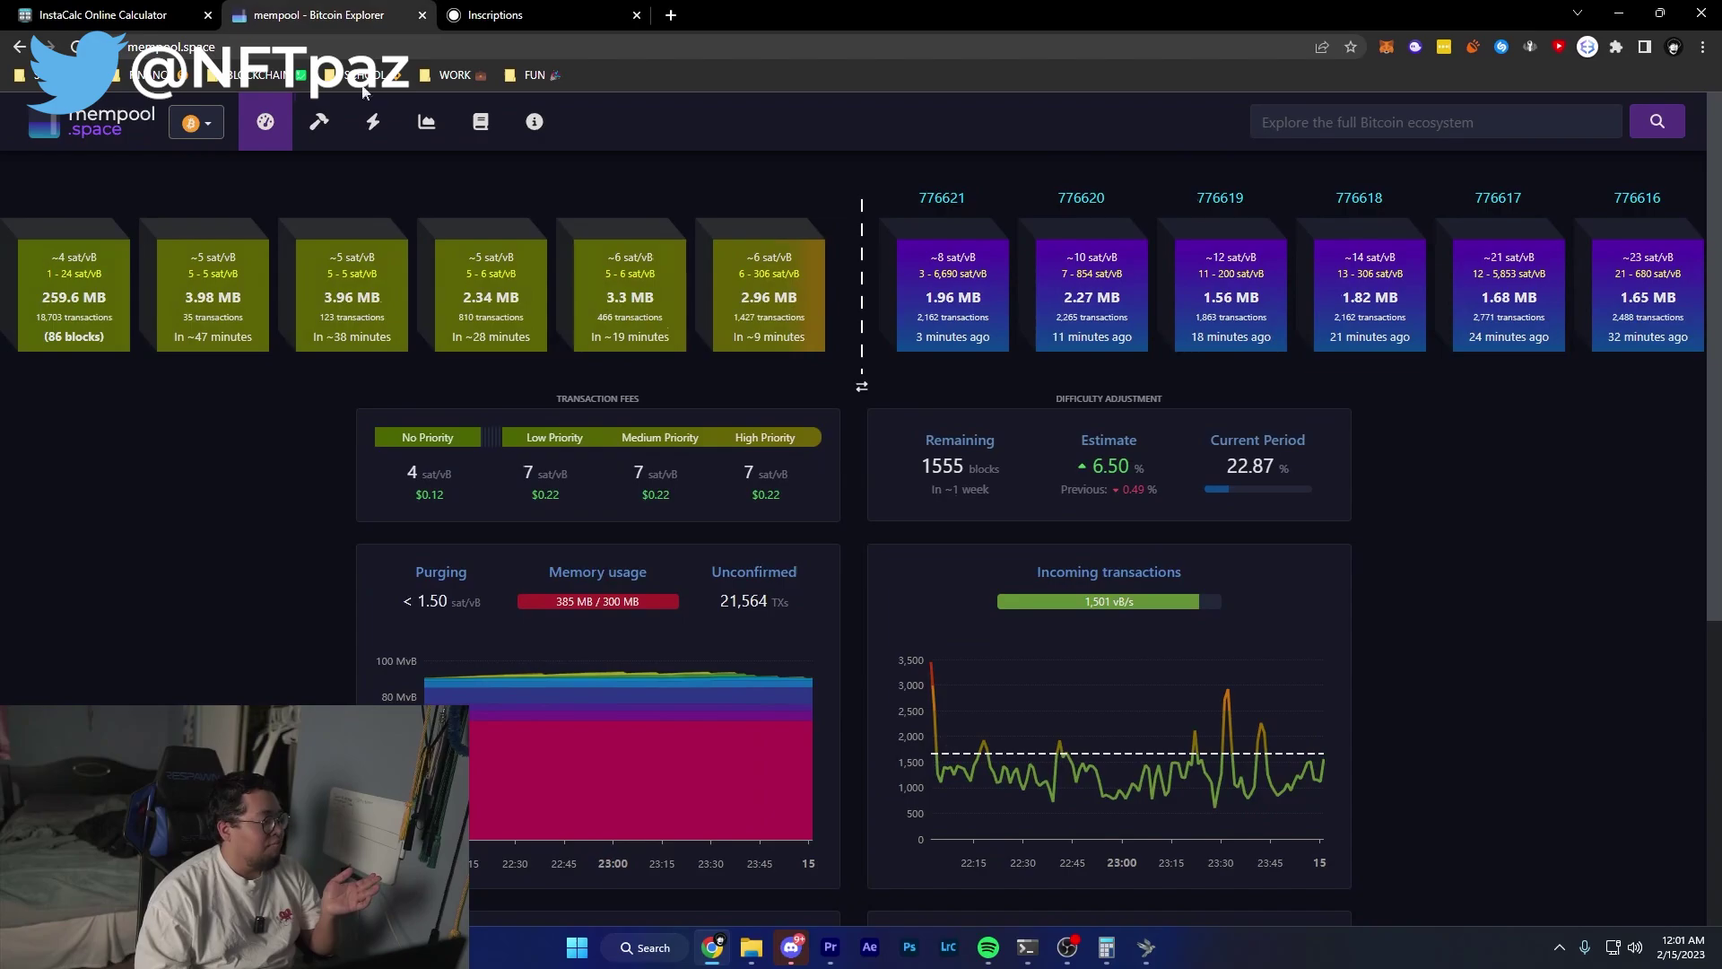
key("ctrl+m")
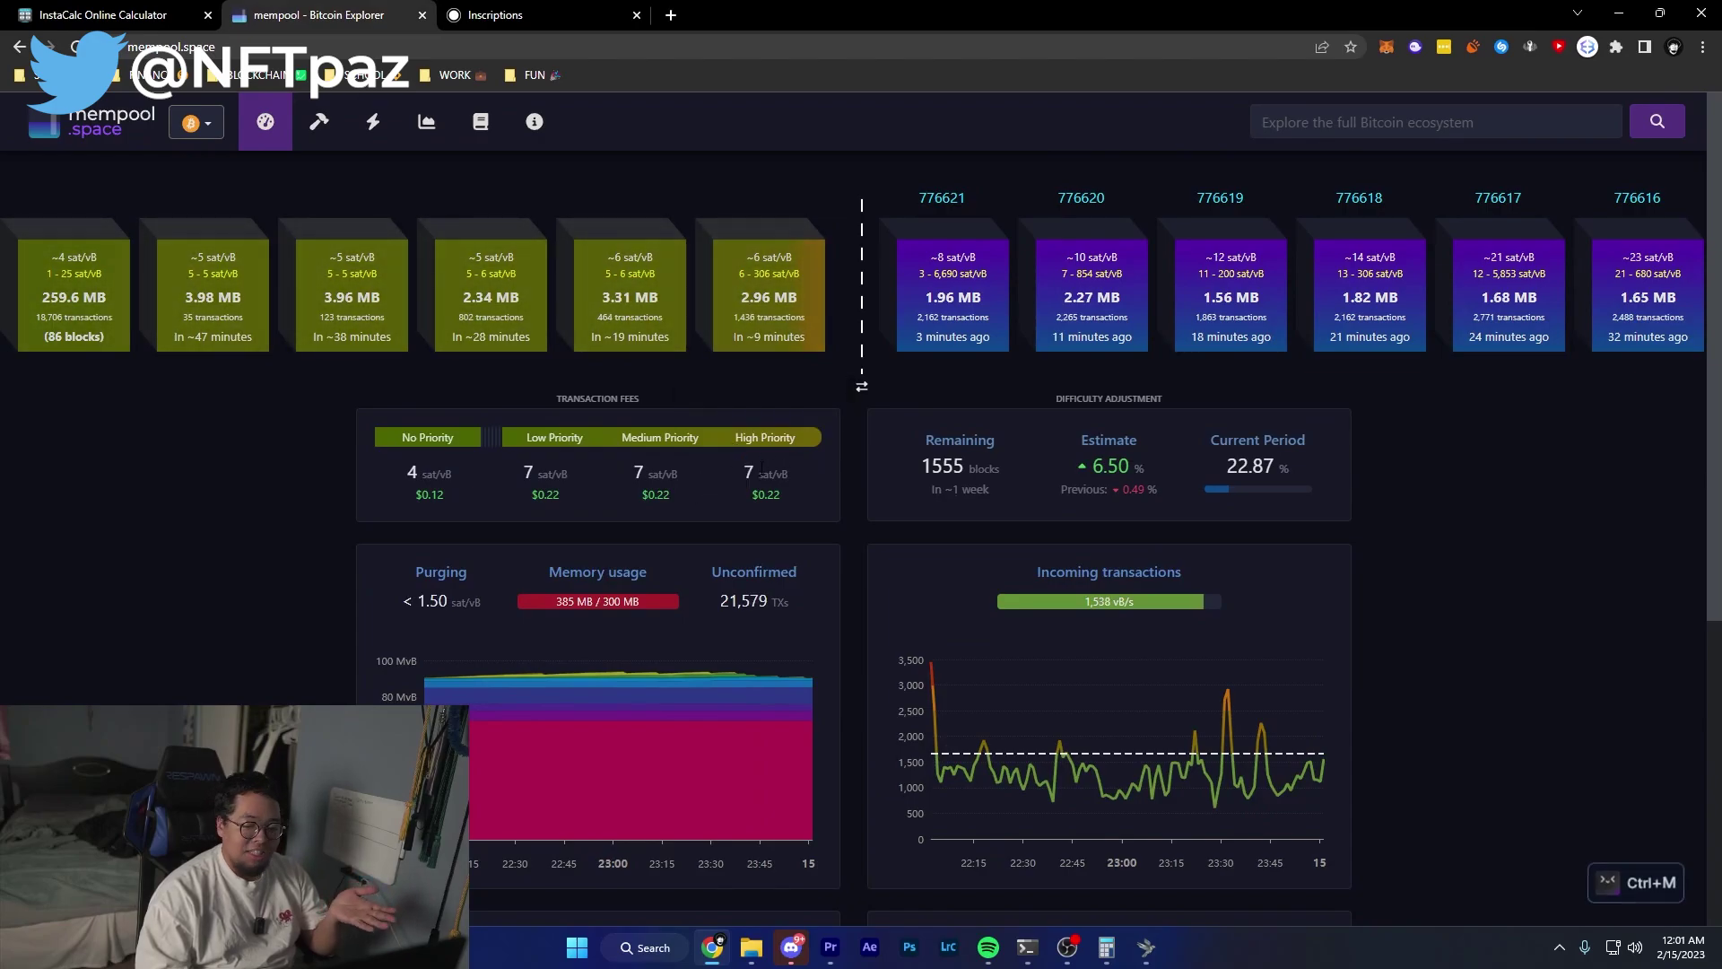
key("ctrl+shift+Tab")
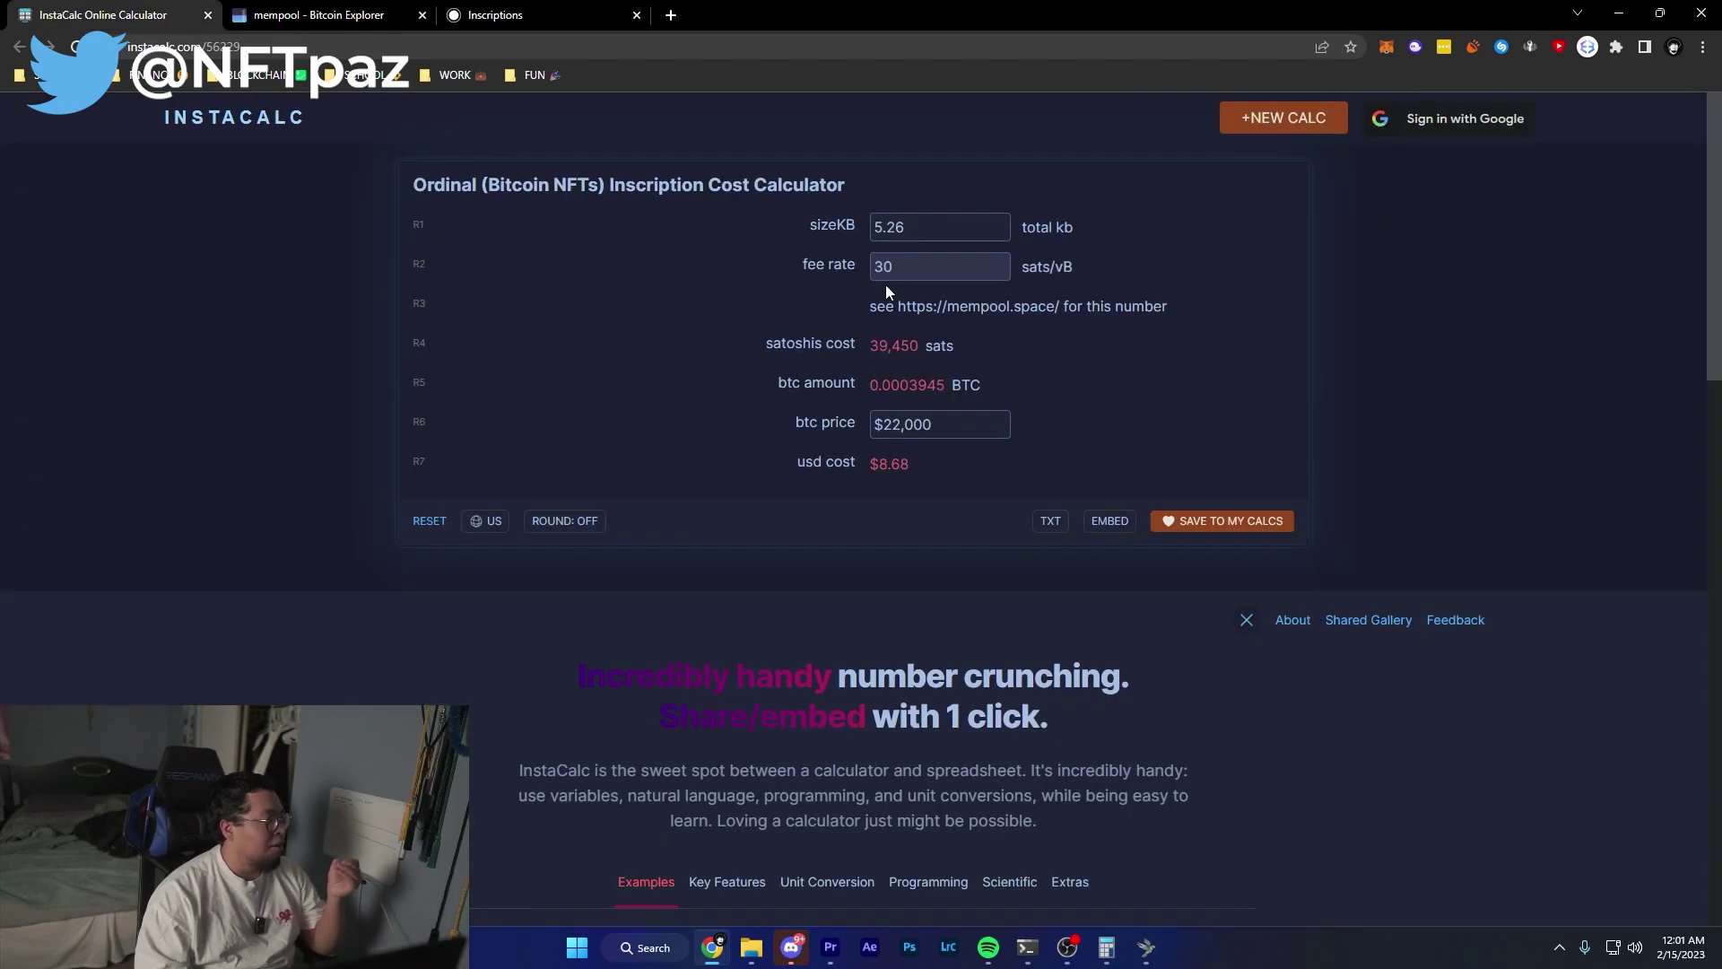
left_click(836, 274)
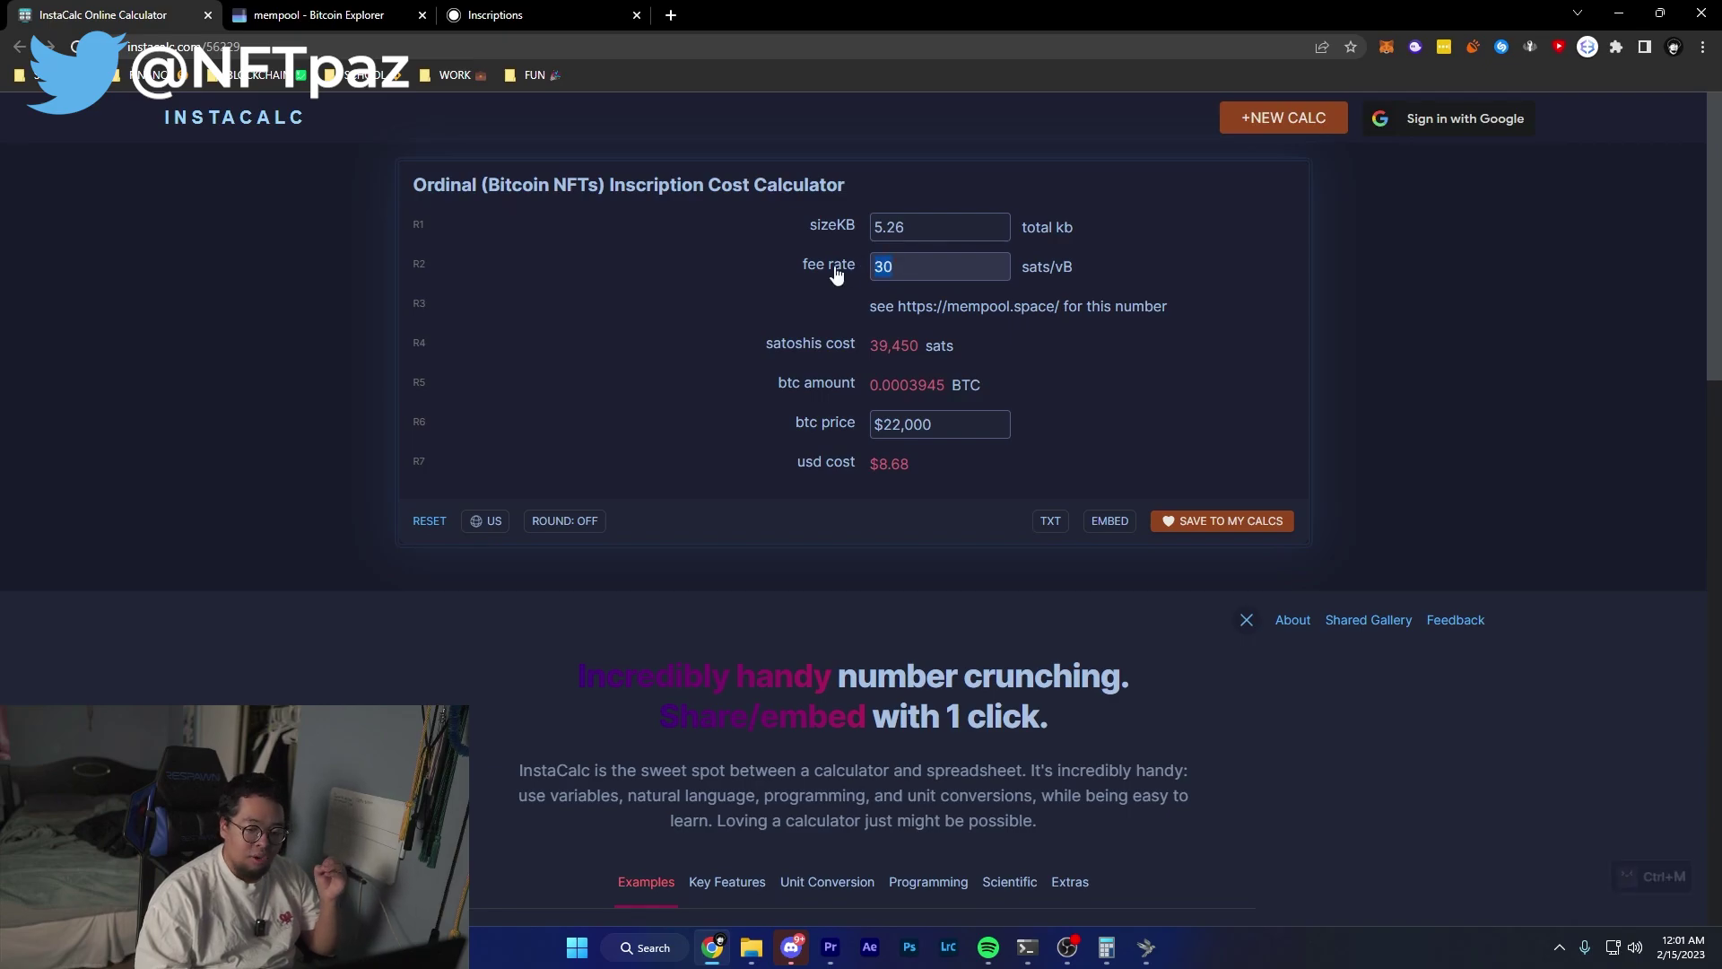
key("ctrl+m")
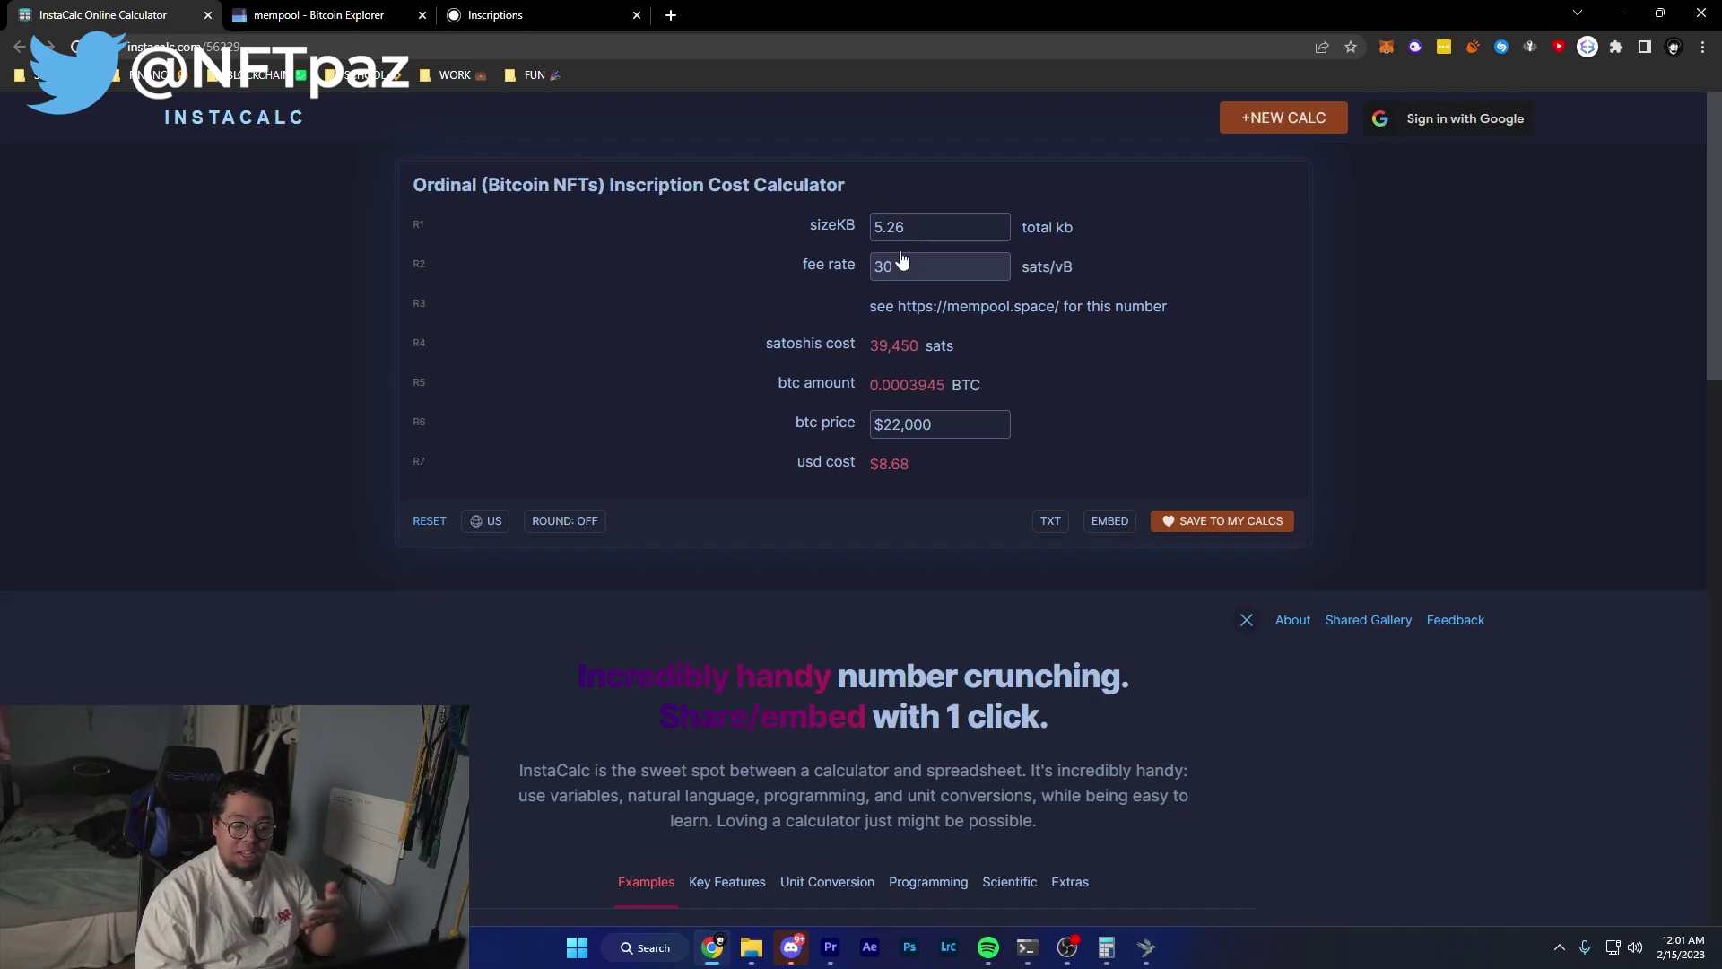
key("ctrl+m")
Check mempool.space fees, selecting the Medium Priority rate of 7 sat/vB.
left_click(495, 15)
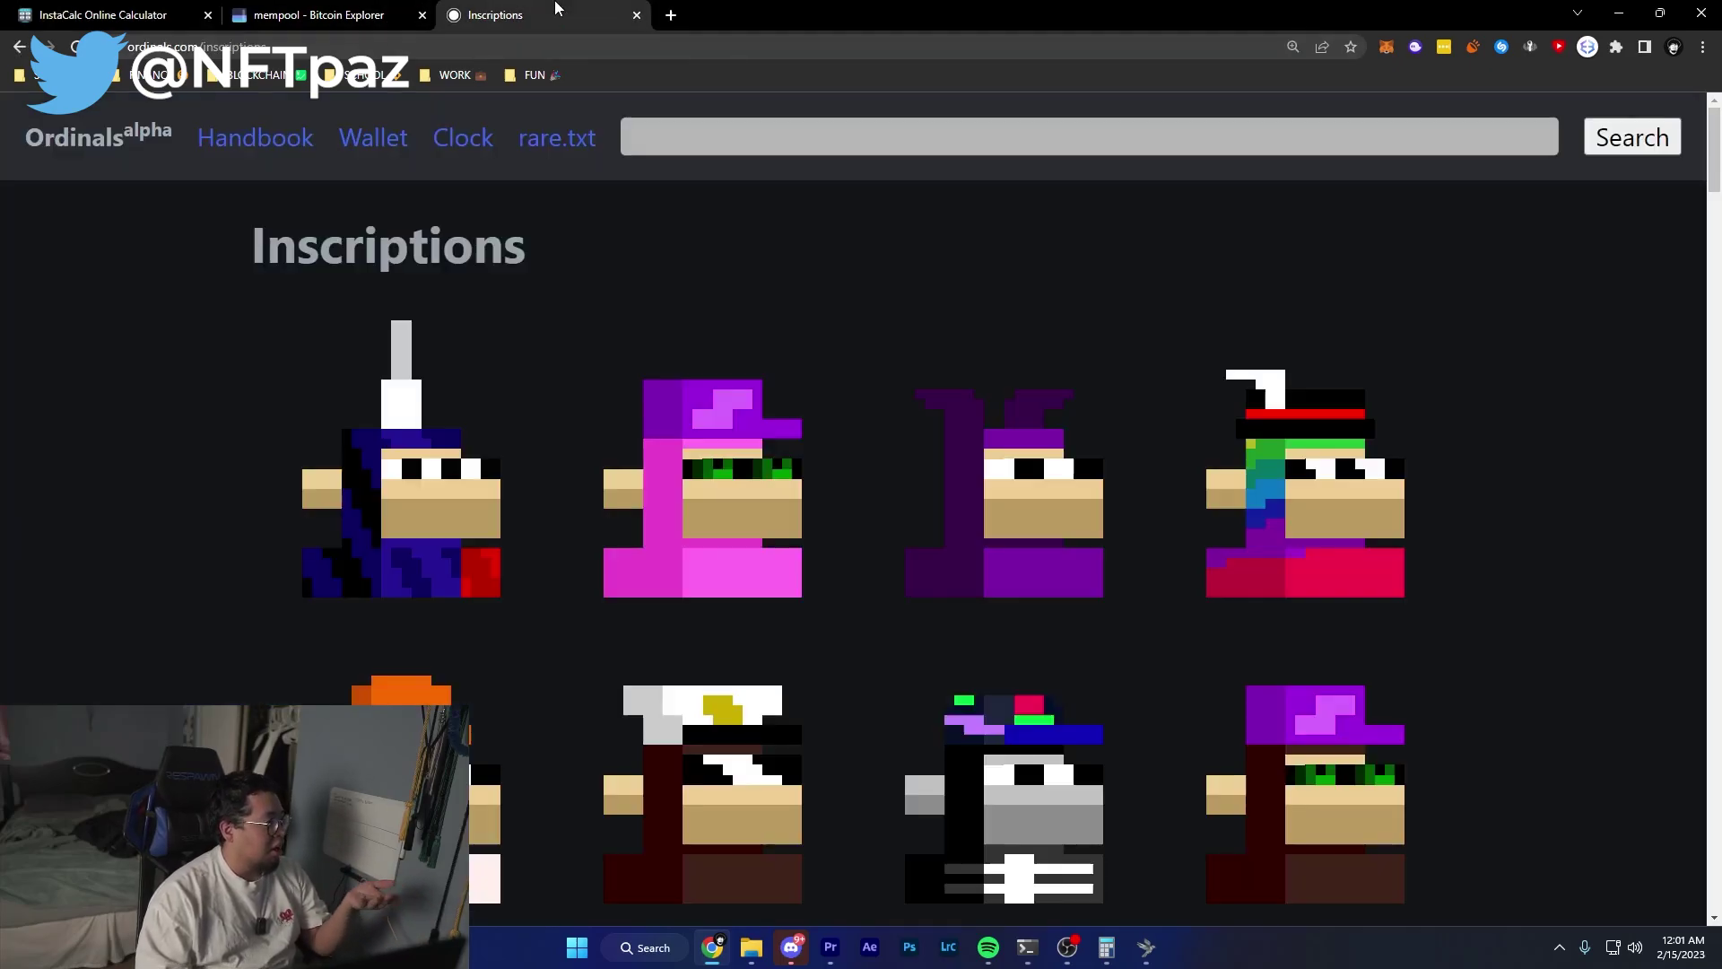
left_click(319, 15)
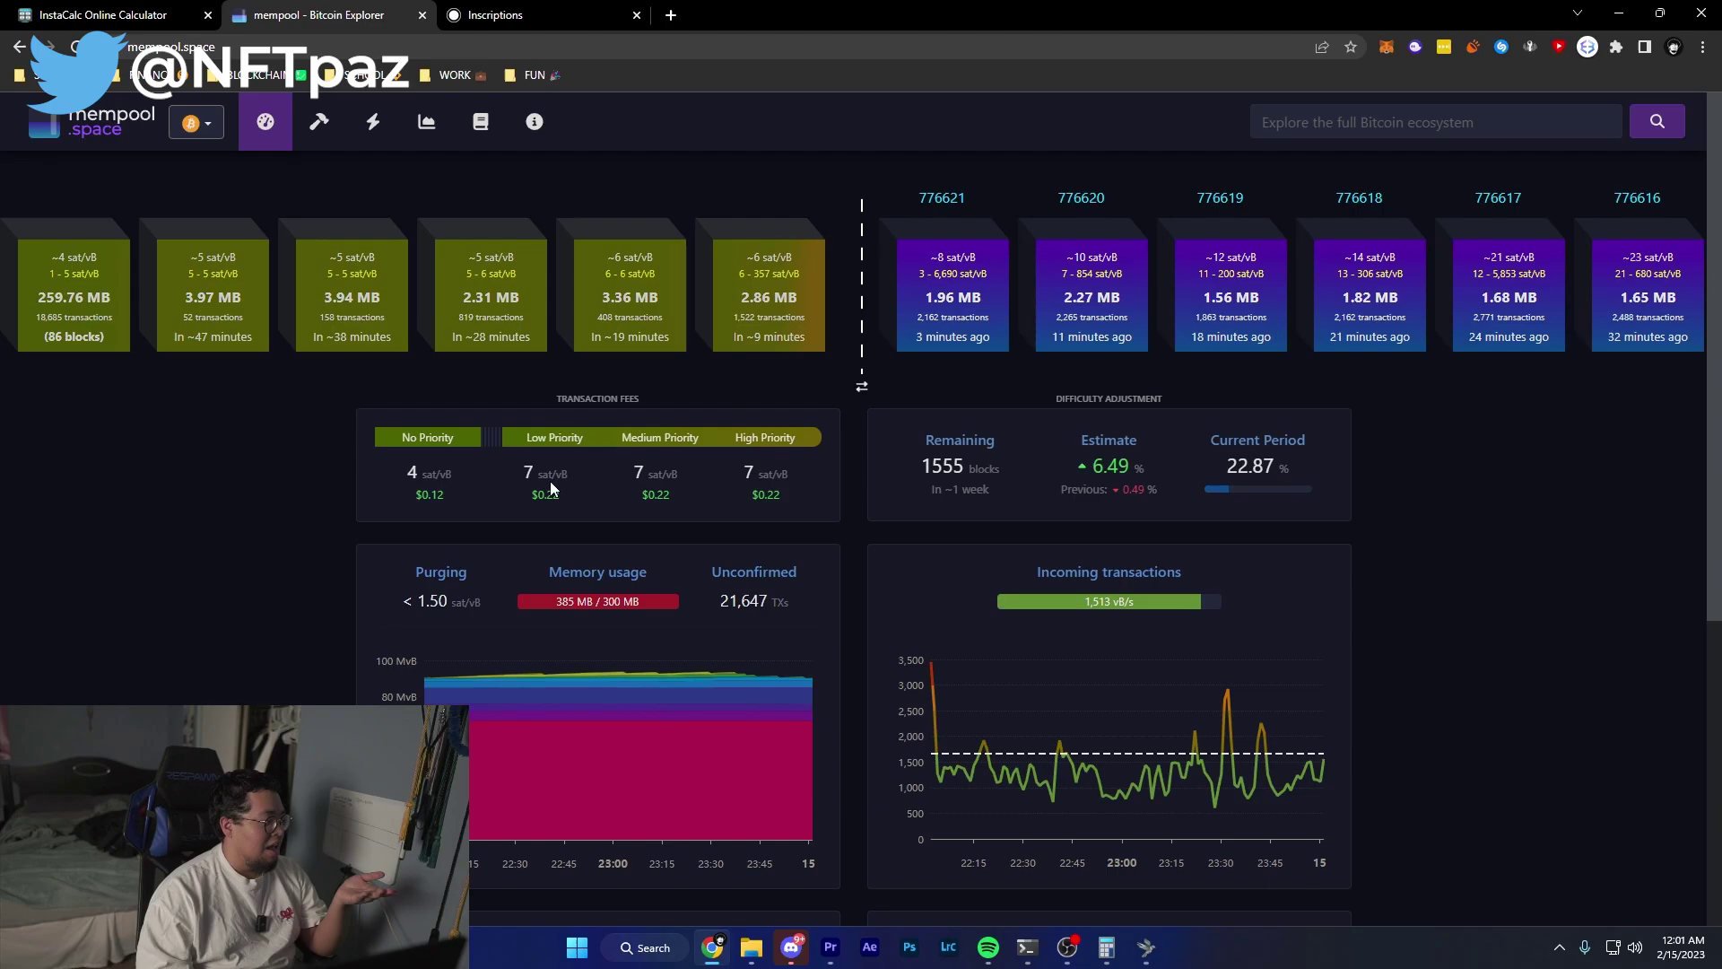
key("ctrl+m")
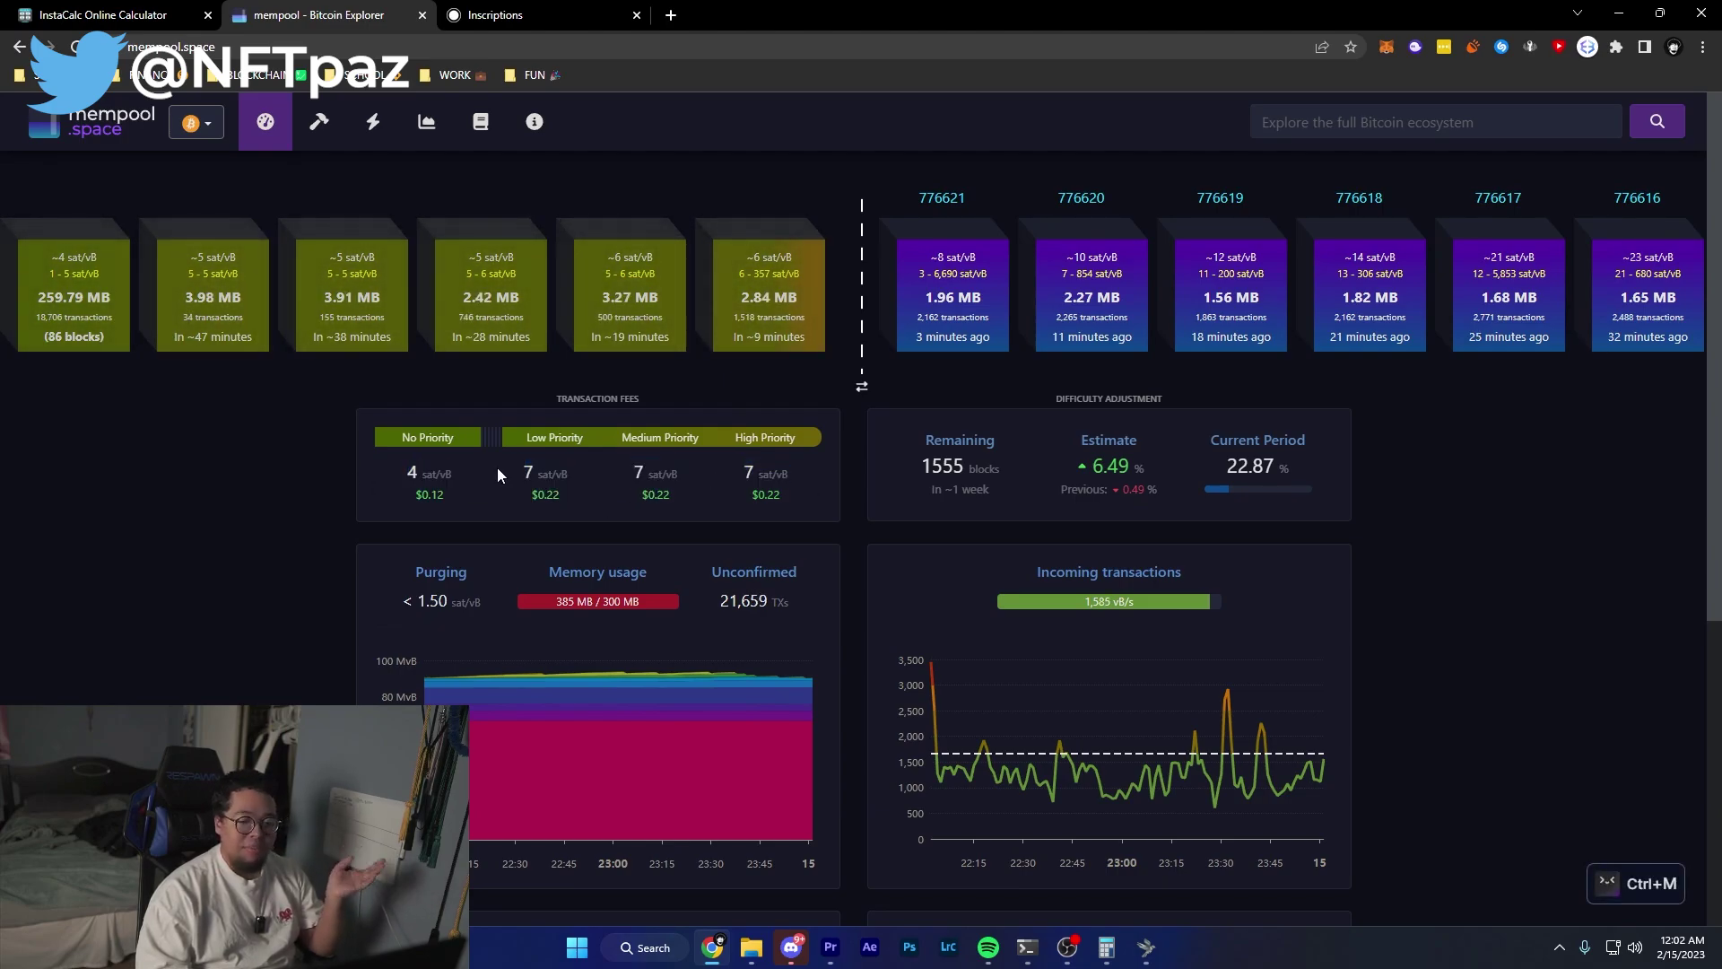
double_click(749, 472)
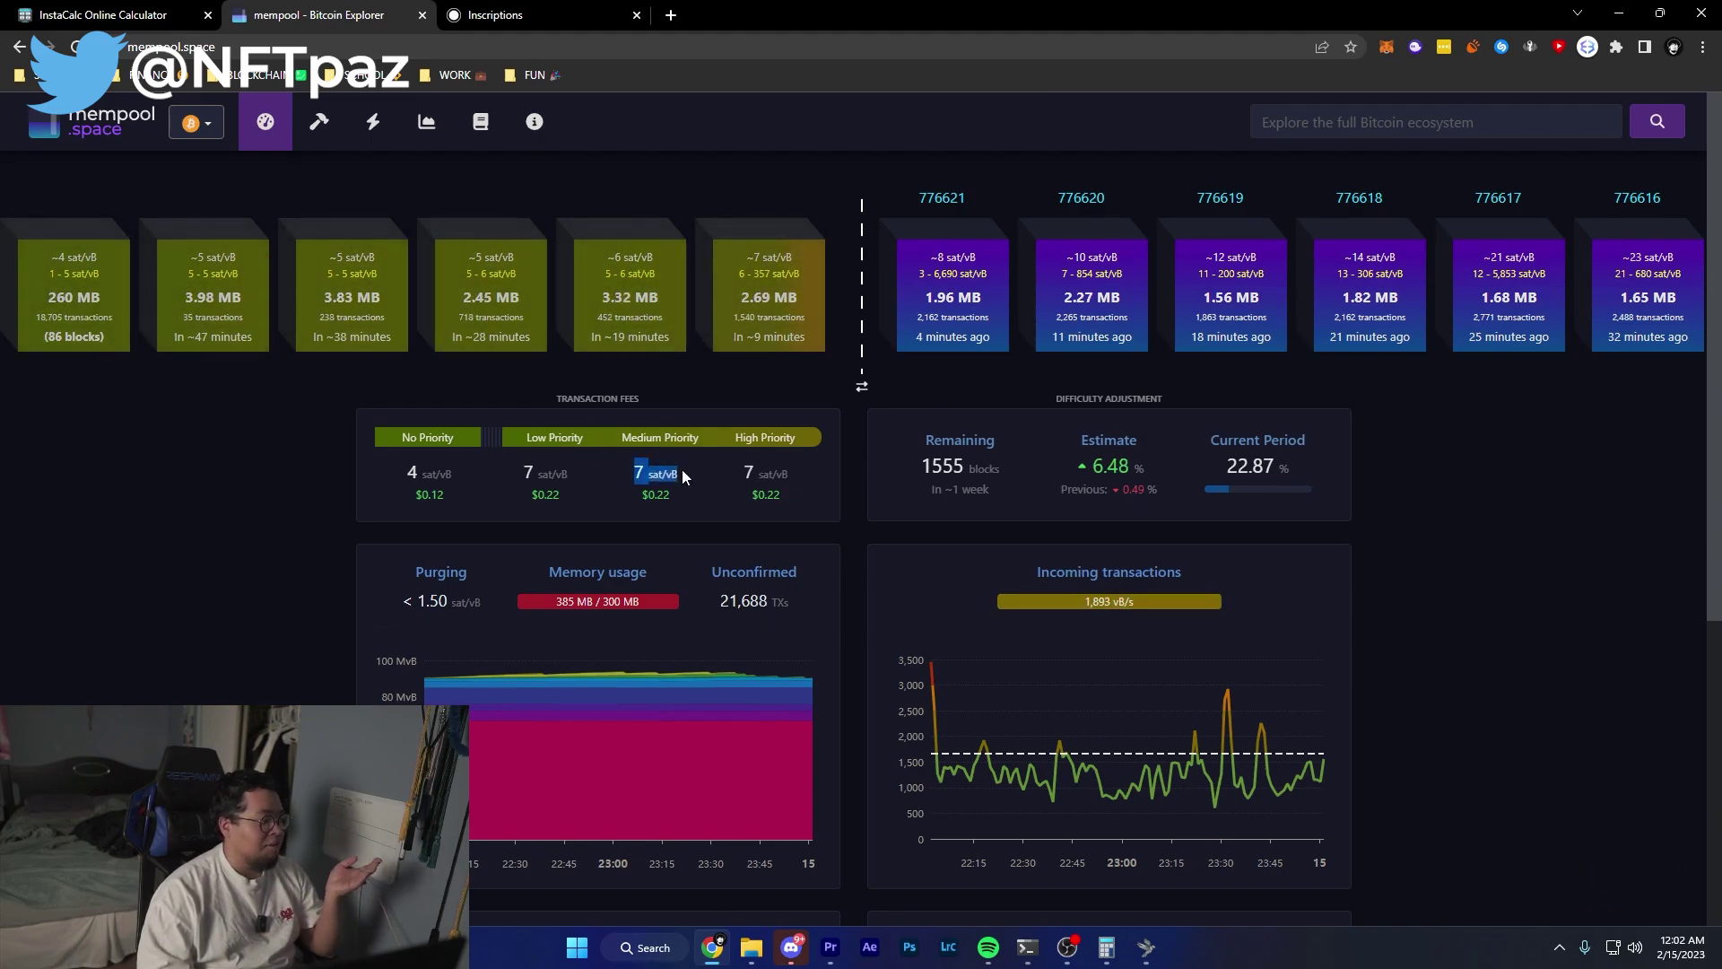
key("ctrl+m")
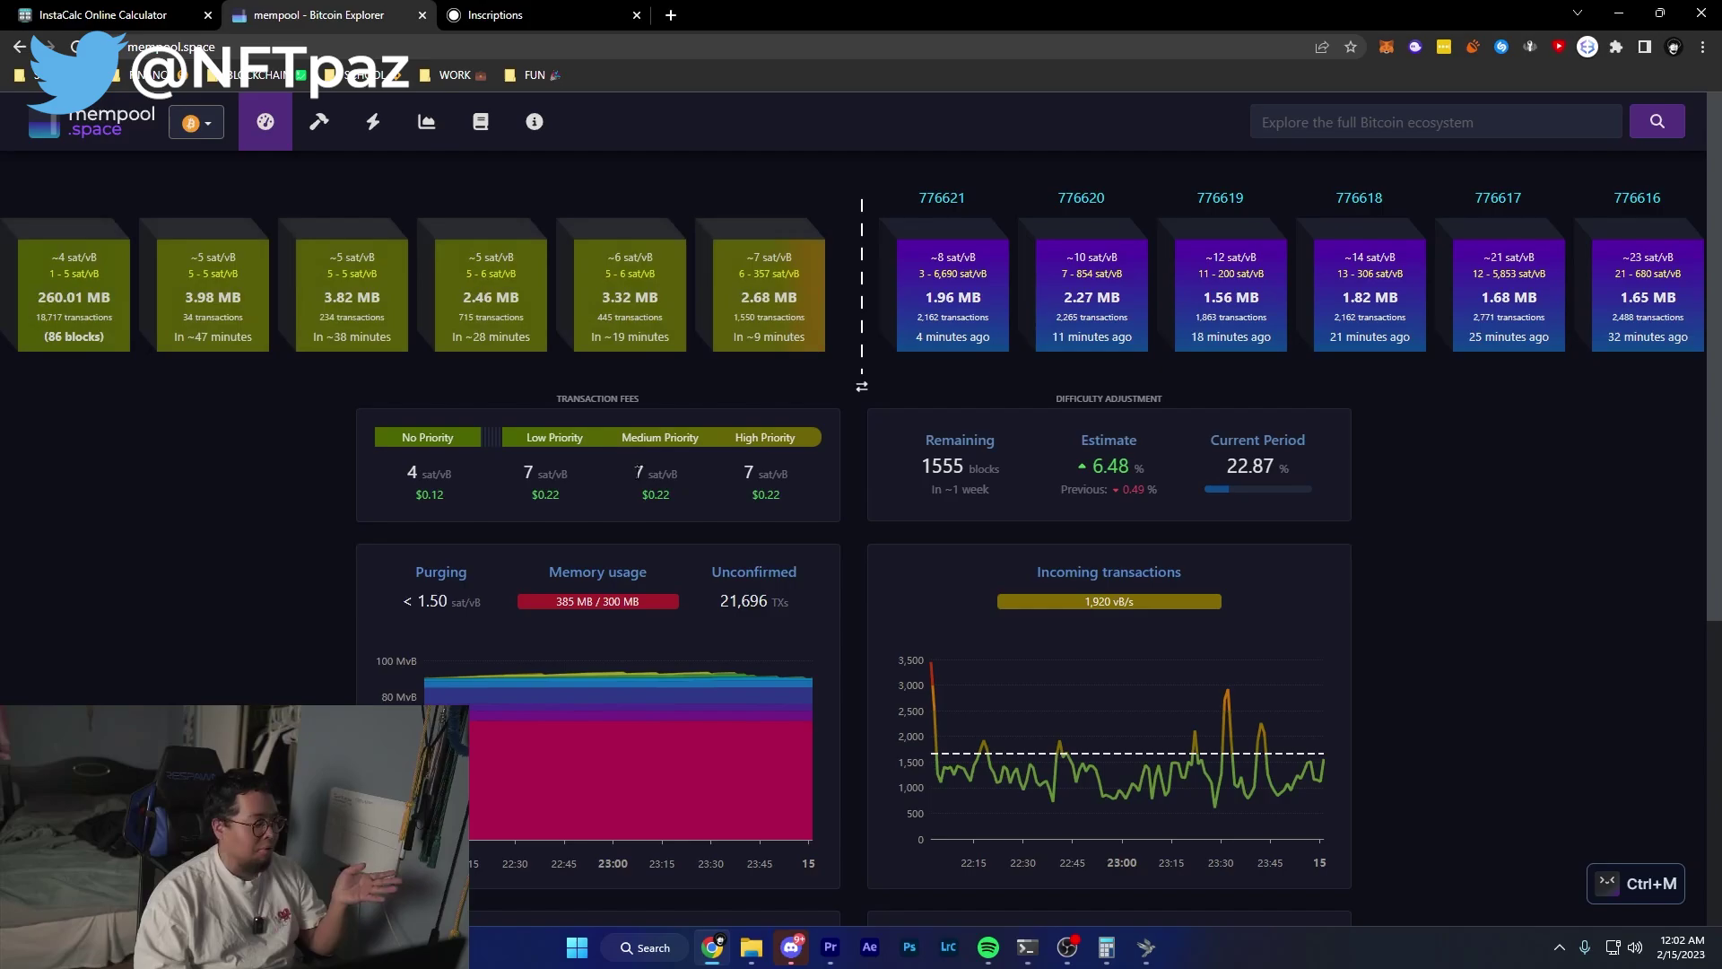
Back in InstaCalc, review the 5.26 sizeKB and 30 fee rate, and select the 39,450 sats cost.
key("ctrl+shift+Tab")
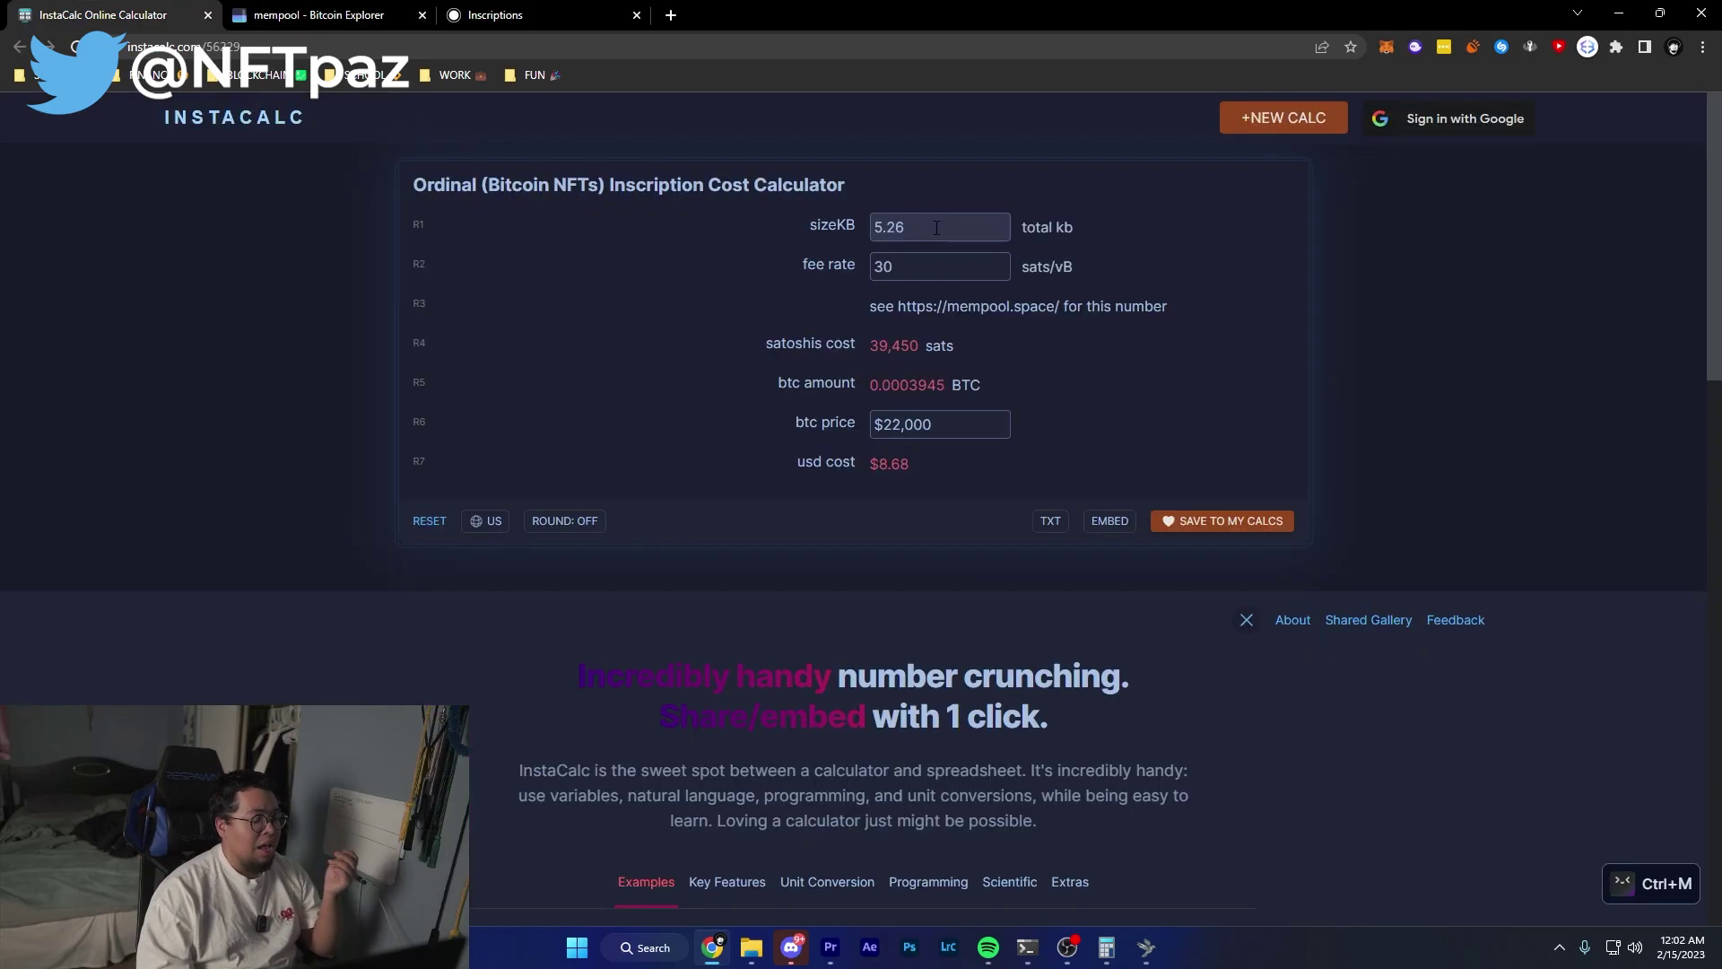
left_click_drag(925, 232, 763, 253)
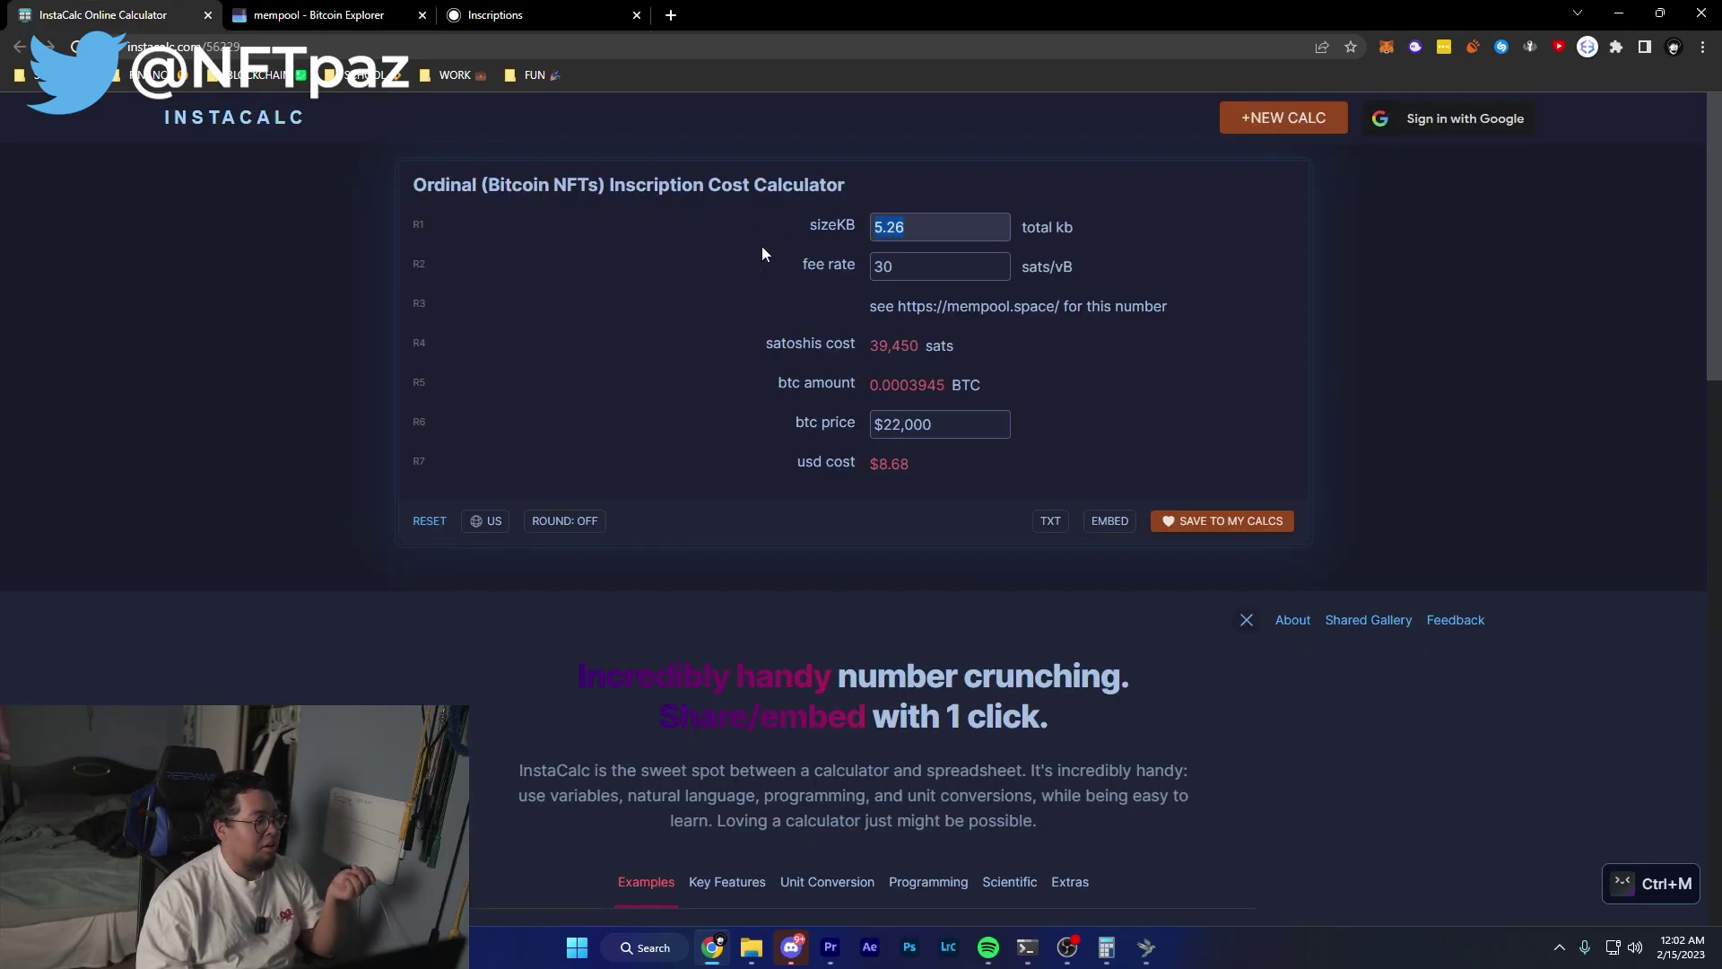
left_click(933, 266)
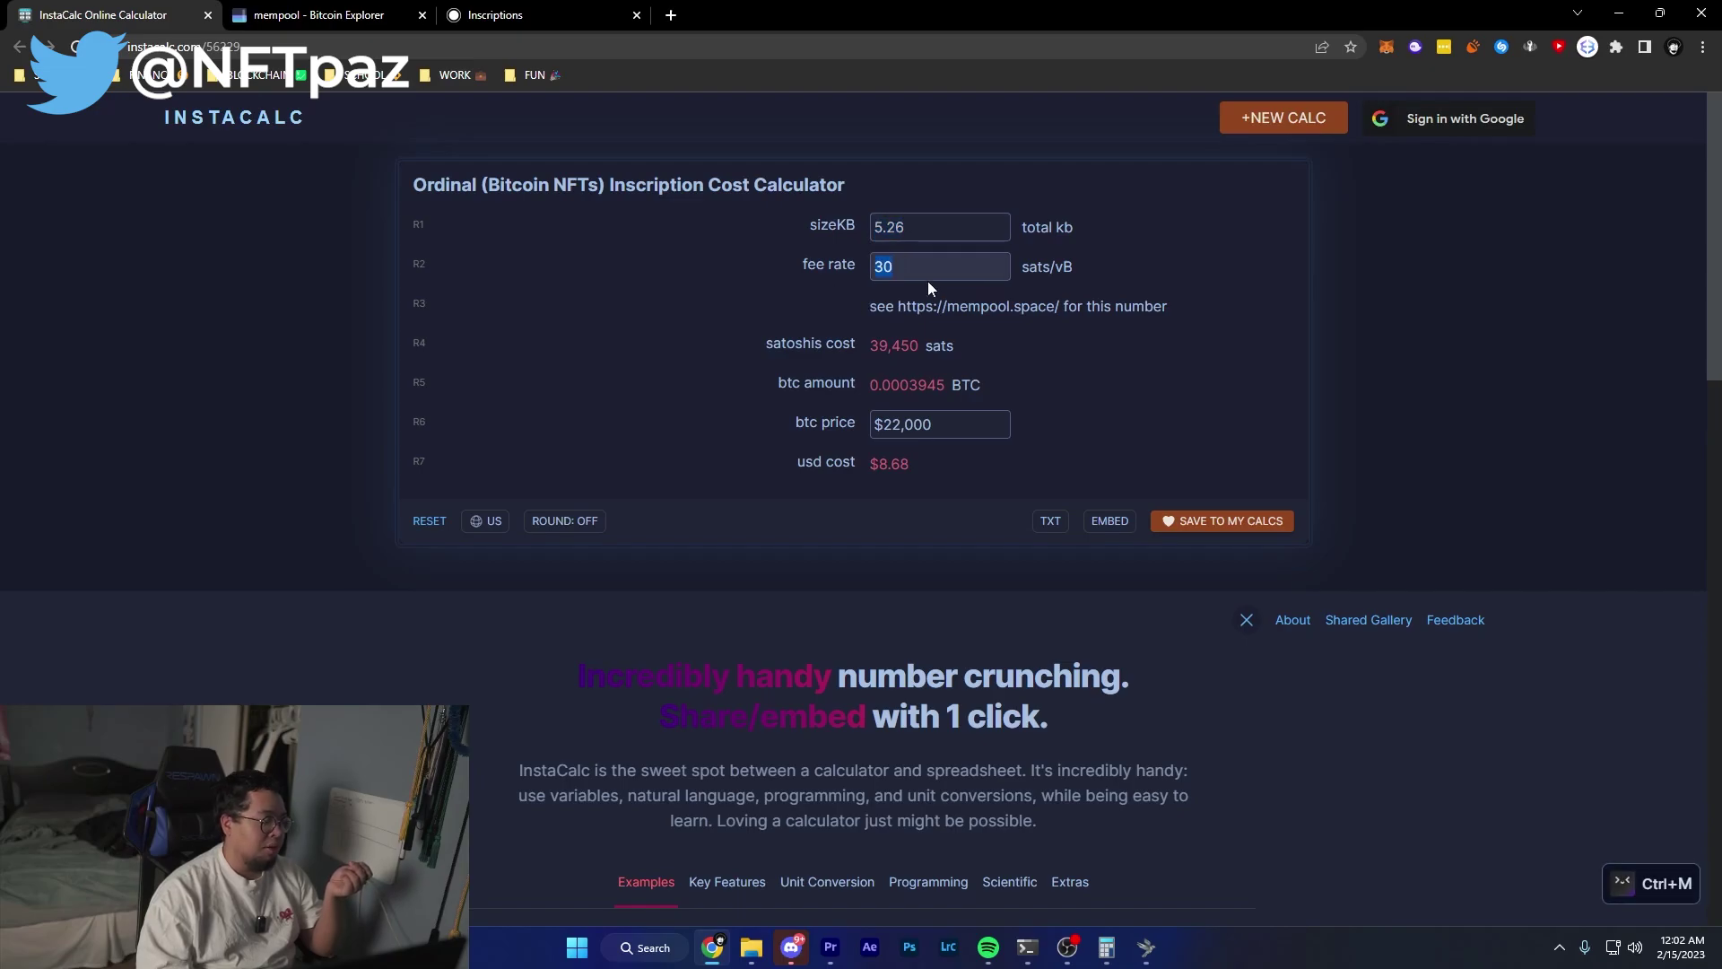
left_click_drag(865, 348, 984, 358)
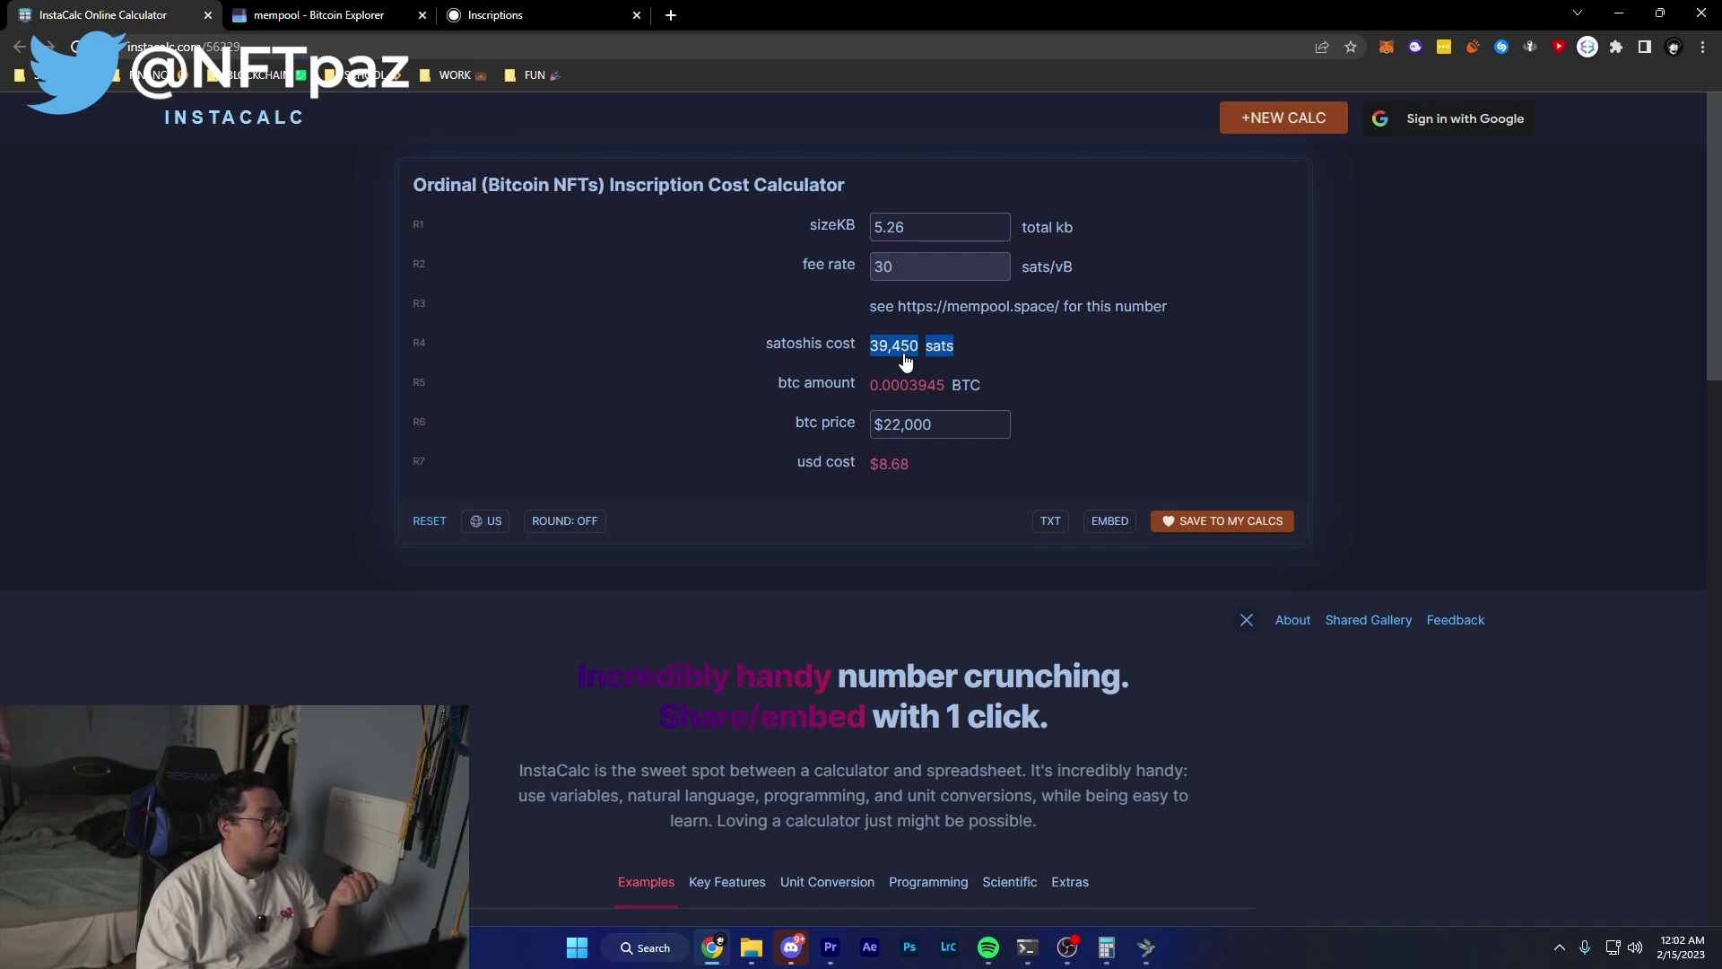
In Windows Calculator, enter 39,450 + 600 + 10,000.
left_click(1106, 947)
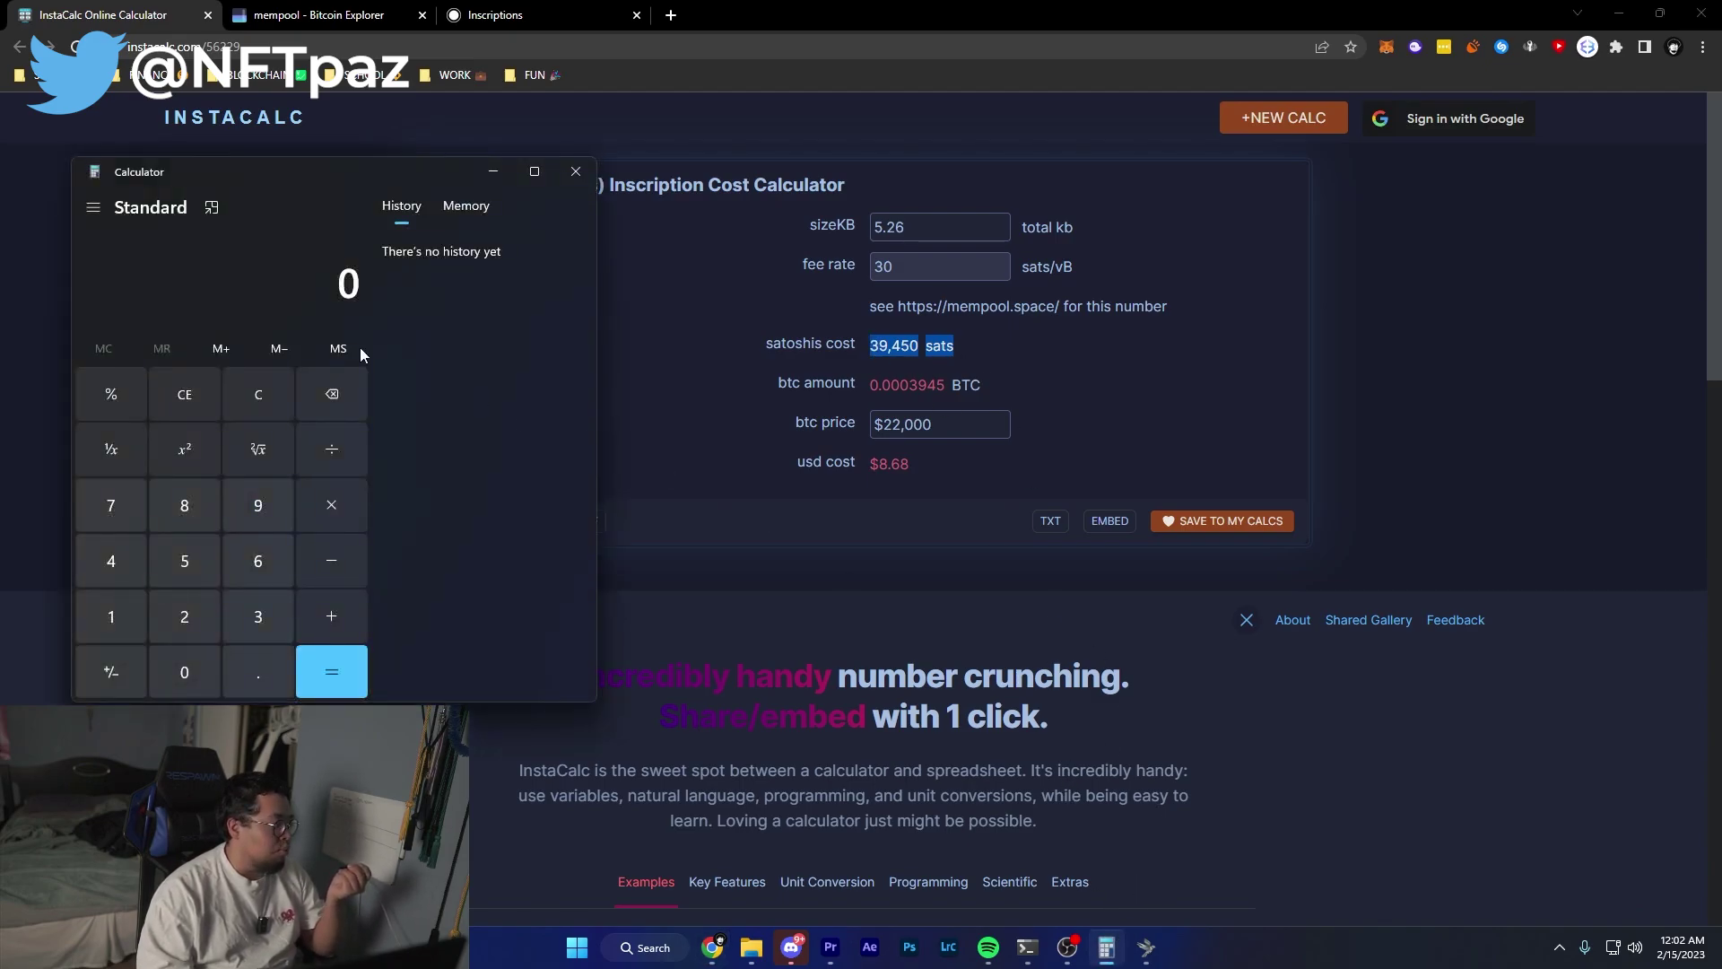
type("39450+")
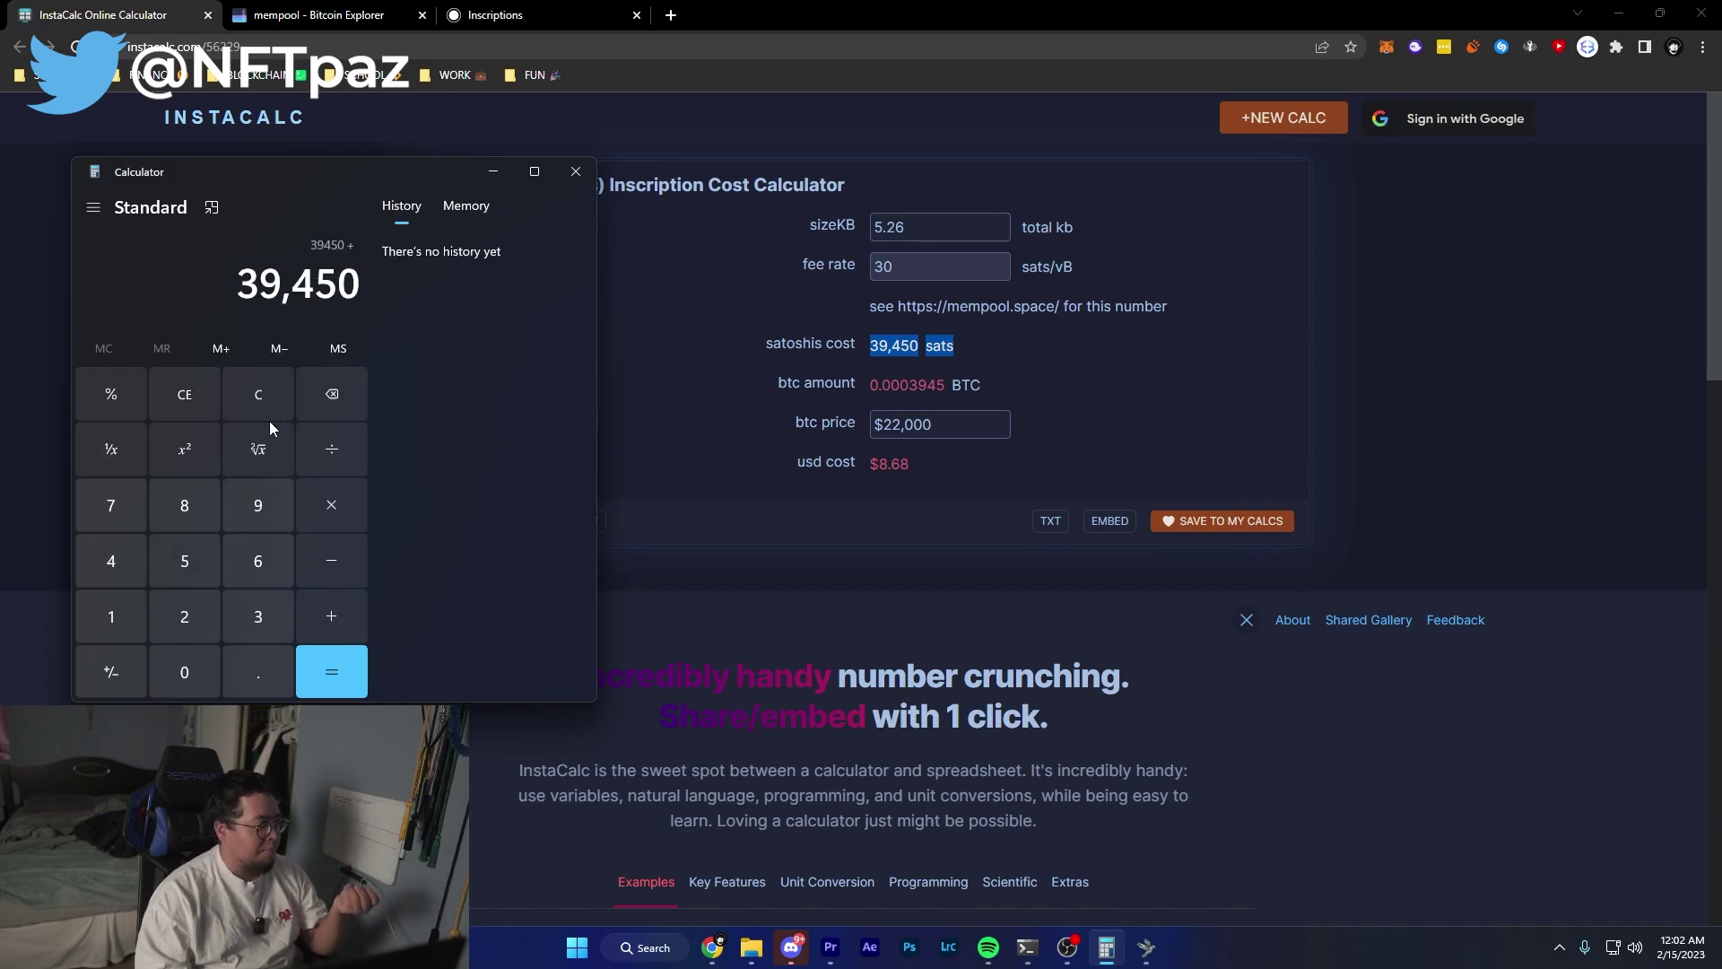
left_click(260, 572)
left_click(188, 661)
left_click(186, 667)
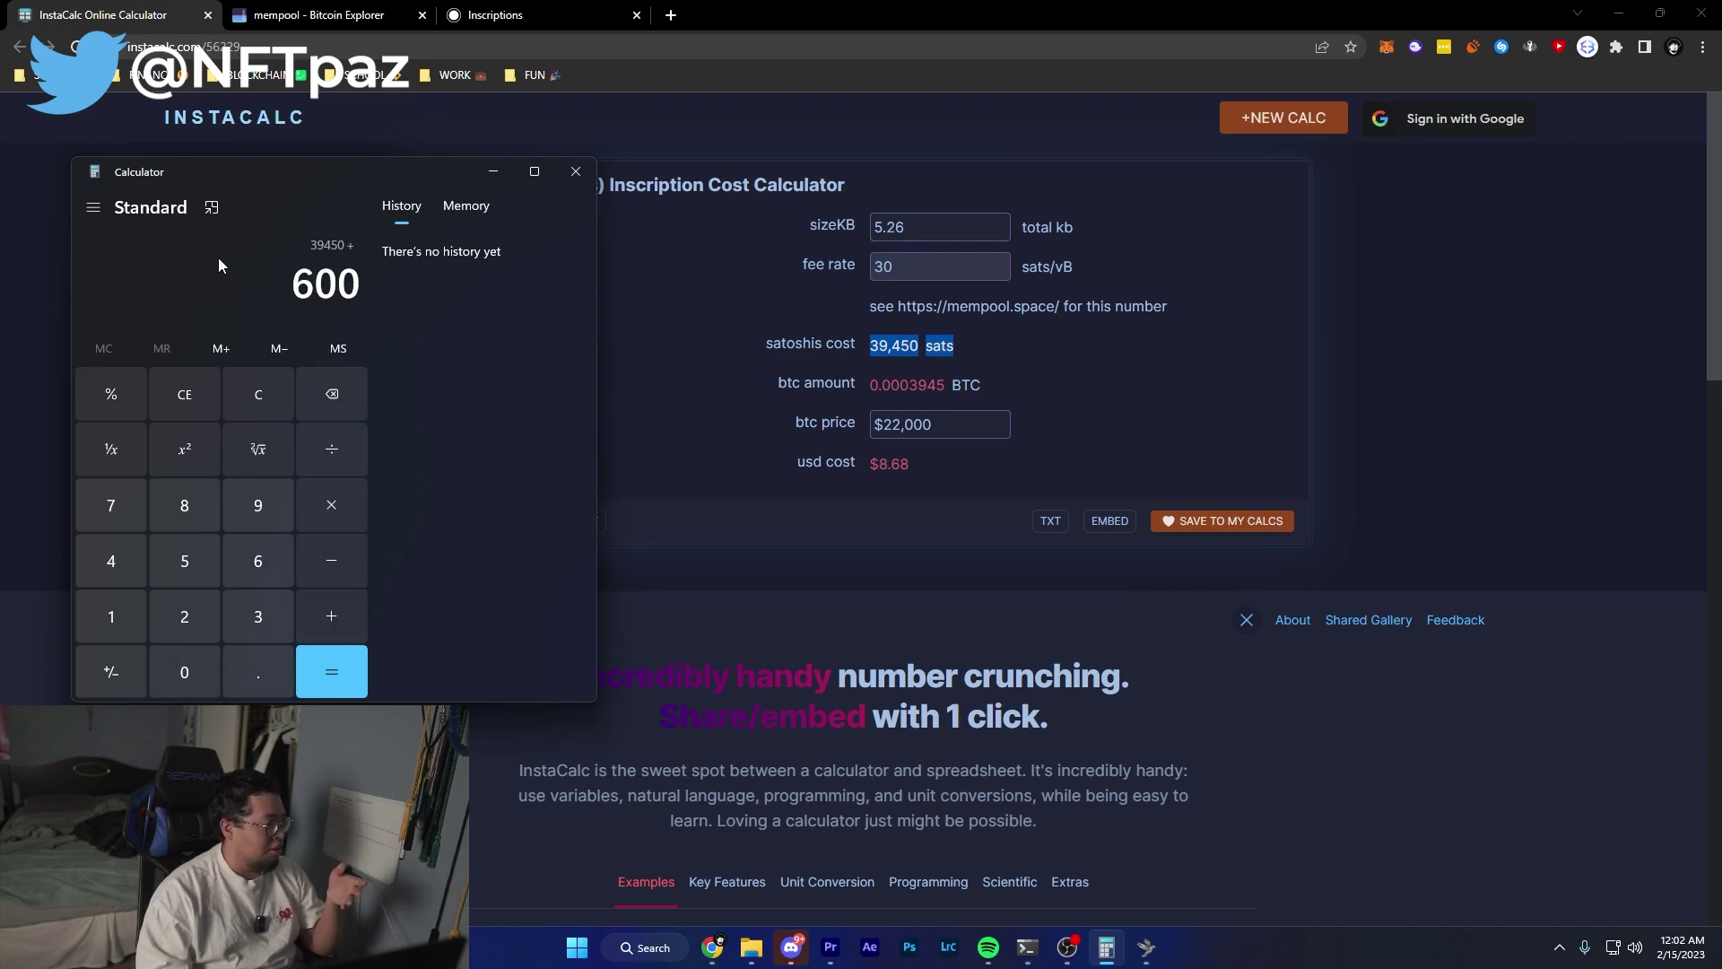
key("plus")
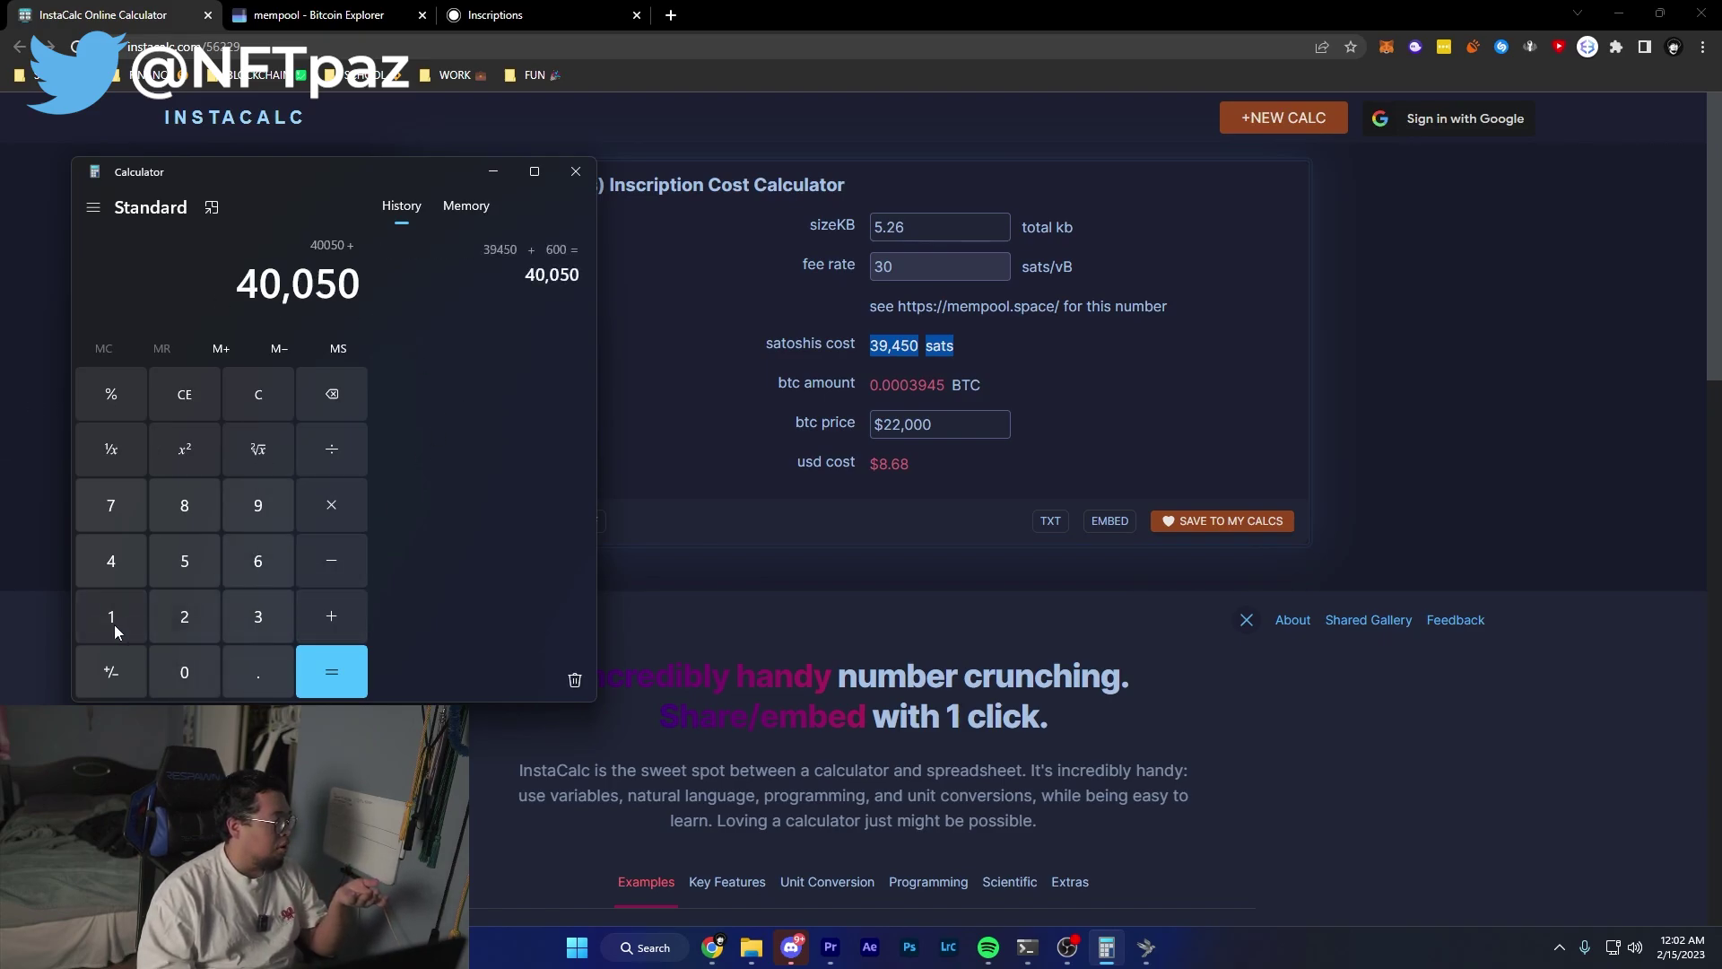
left_click(113, 619)
left_click(188, 670)
left_click(191, 671)
left_click(191, 670)
left_click(191, 670)
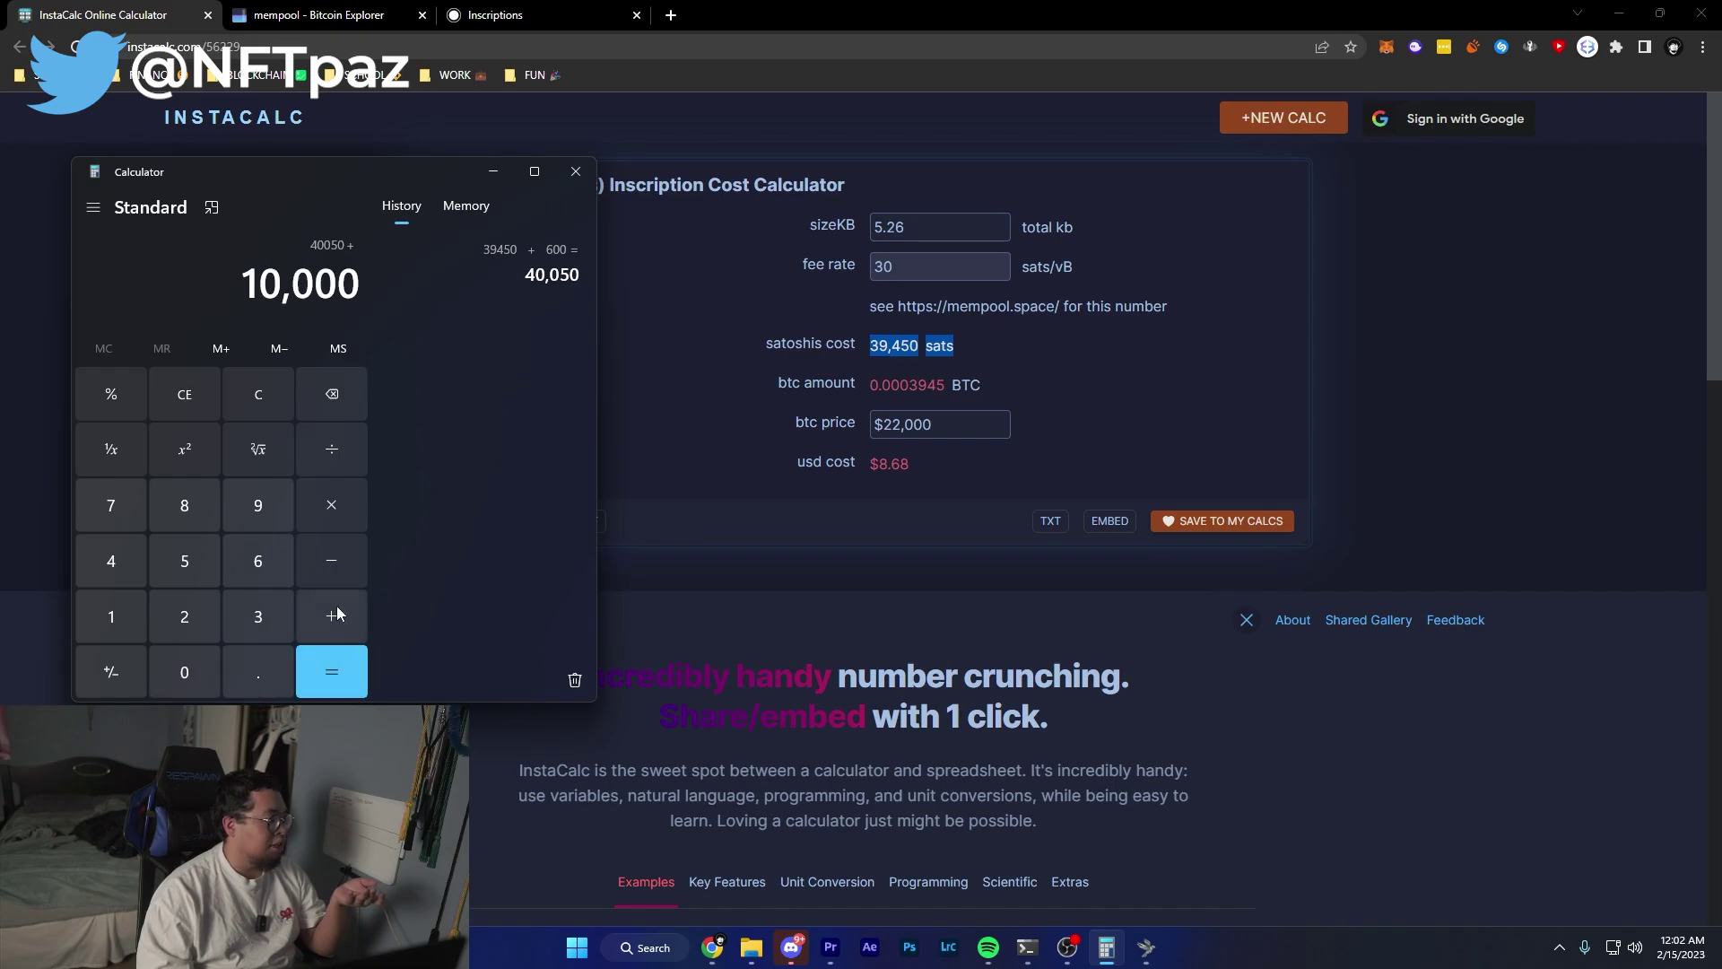
Confirm the 10000 output value on the inscription page, then get and select the 50,050 total.
key("alt+Tab")
key("ctrl+3")
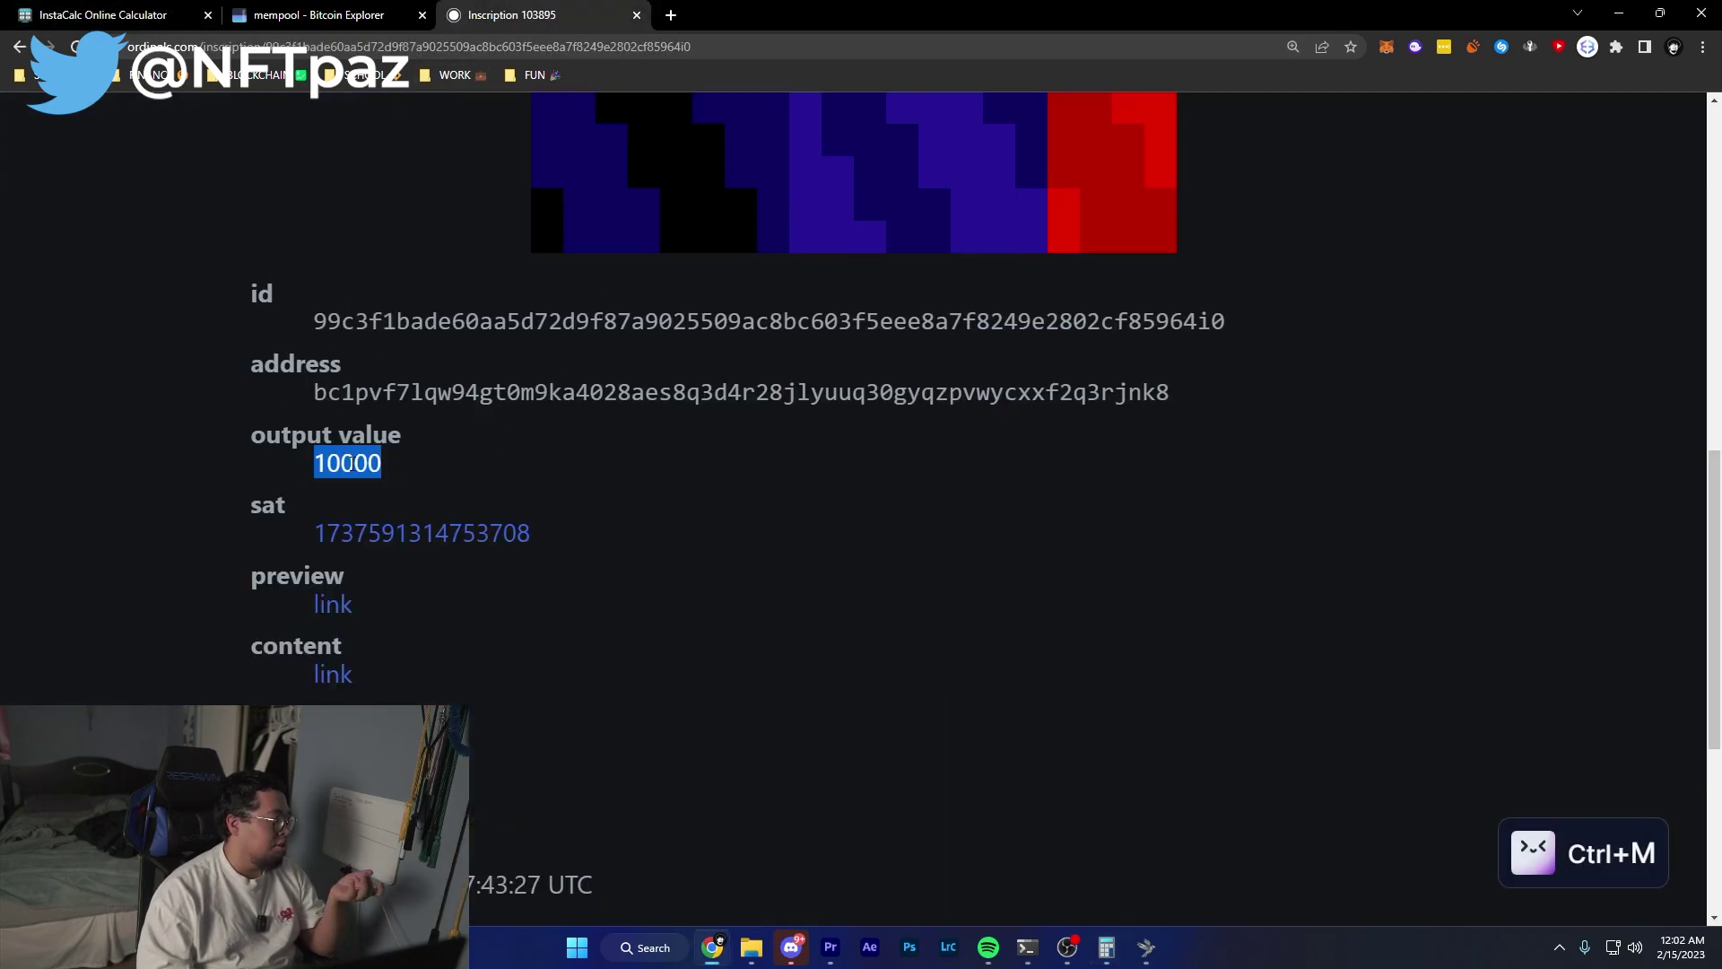
scroll(719, 524, "up", 8)
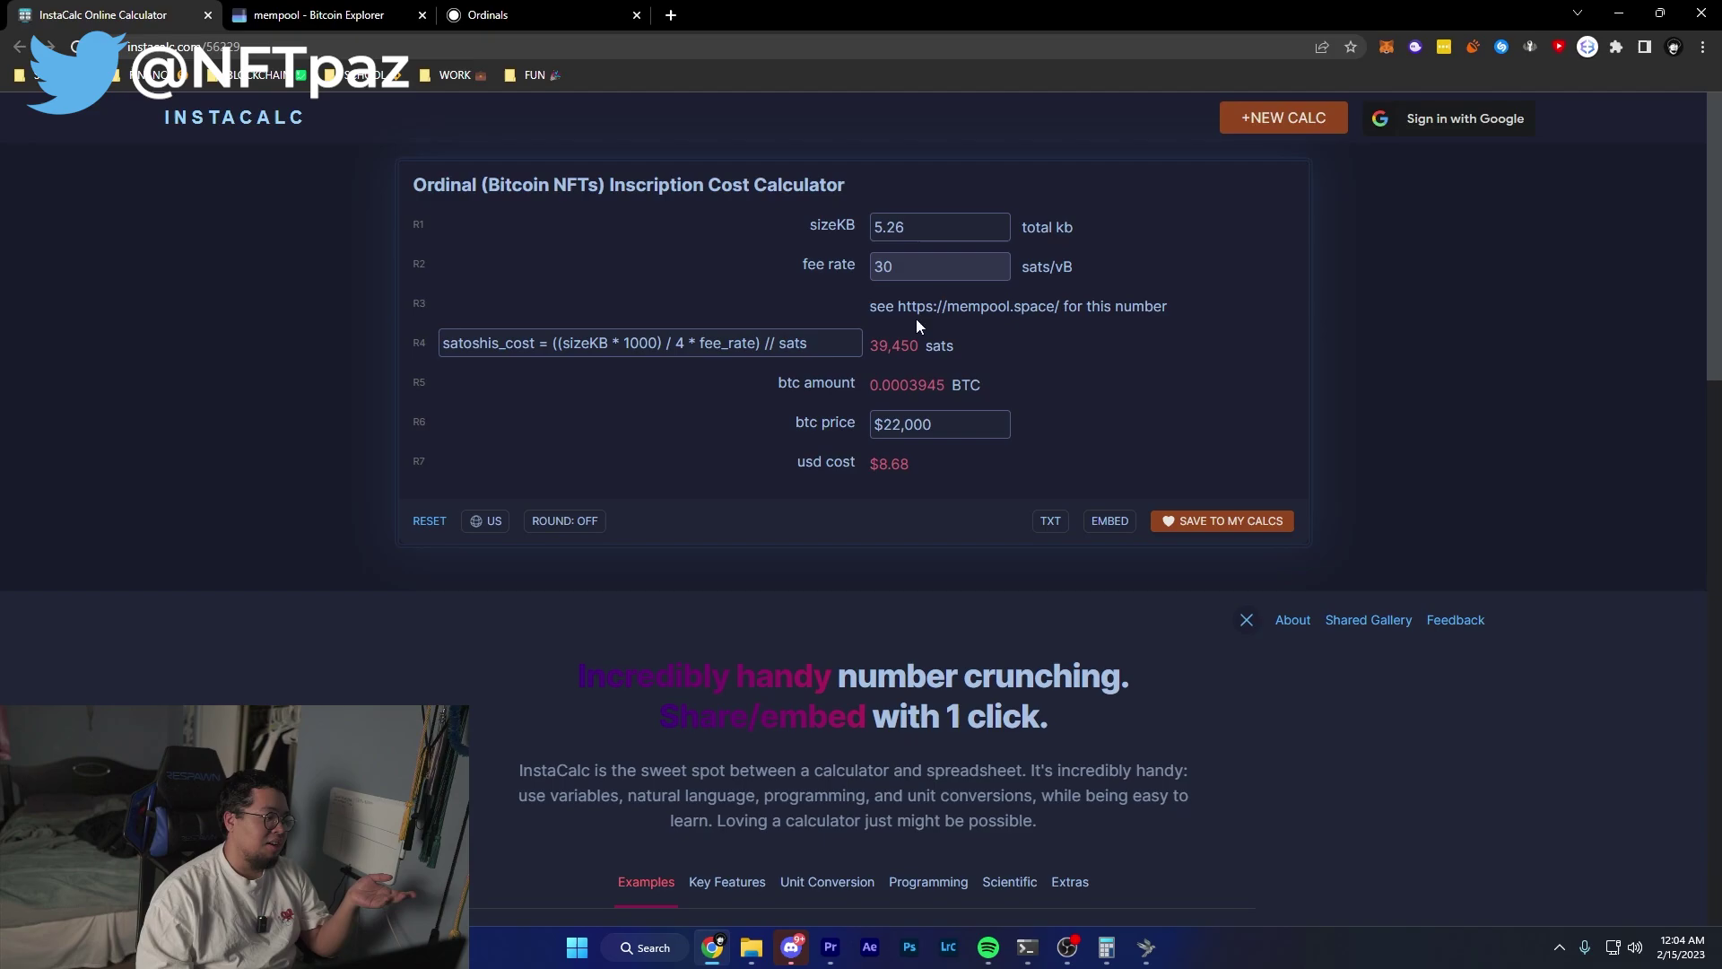
key("ctrl+m")
left_click(331, 671)
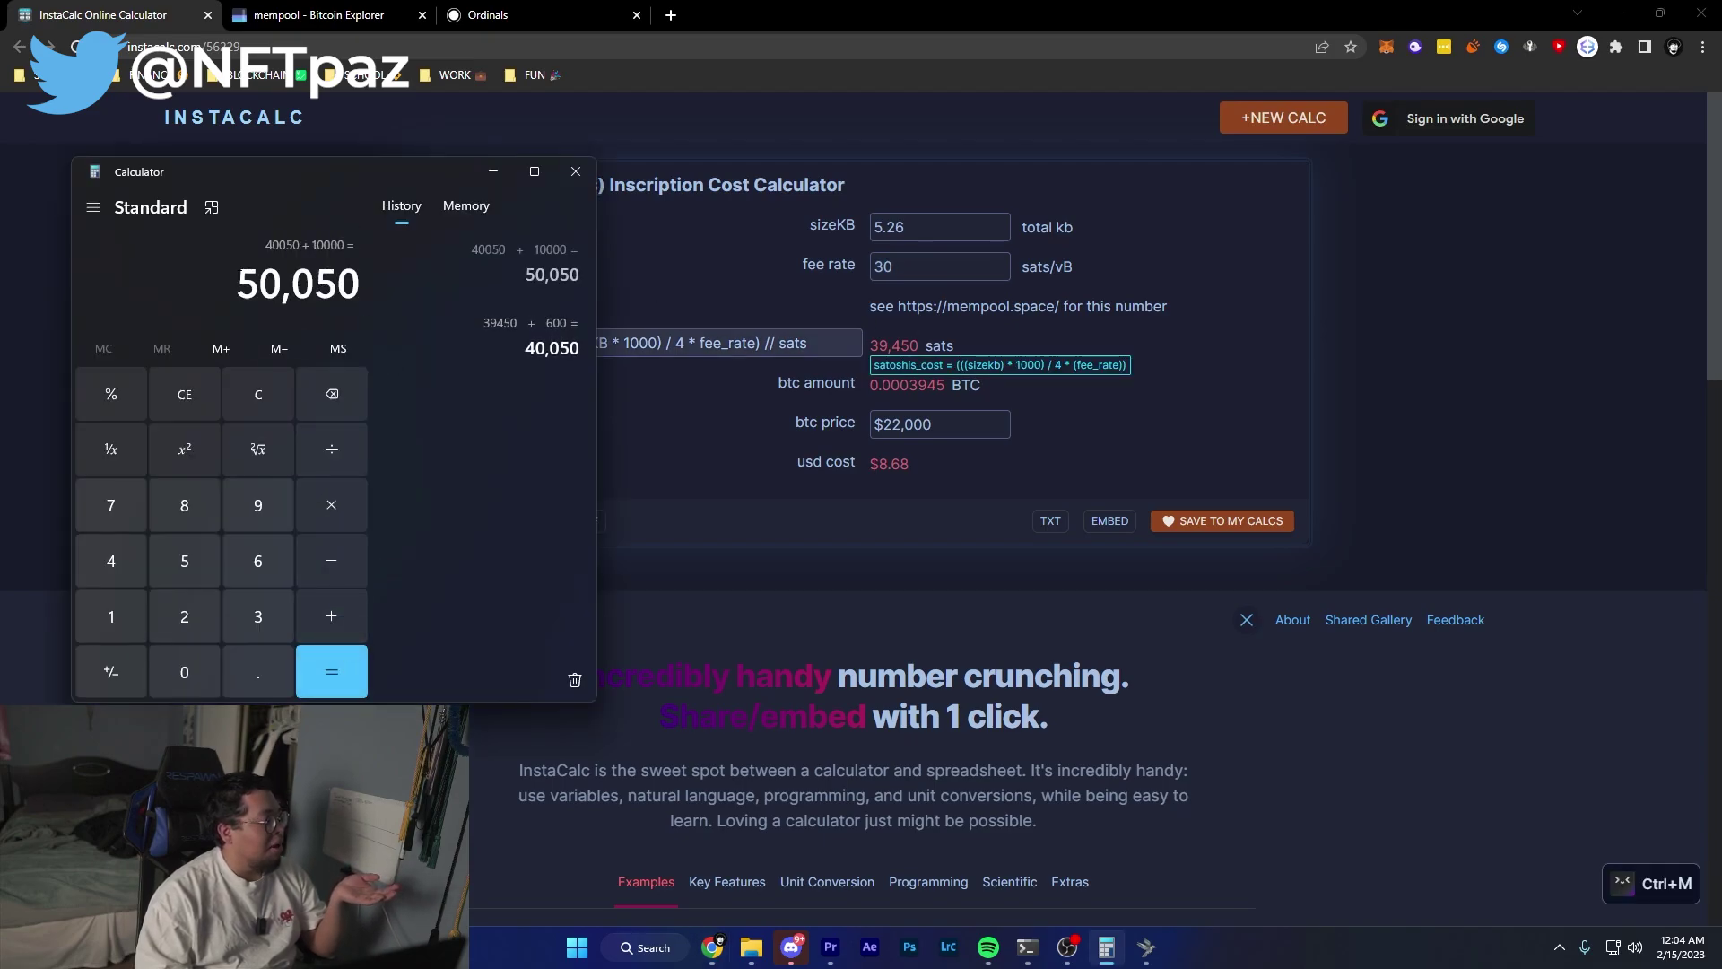
double_click(368, 285)
left_click_drag(356, 279, 181, 280)
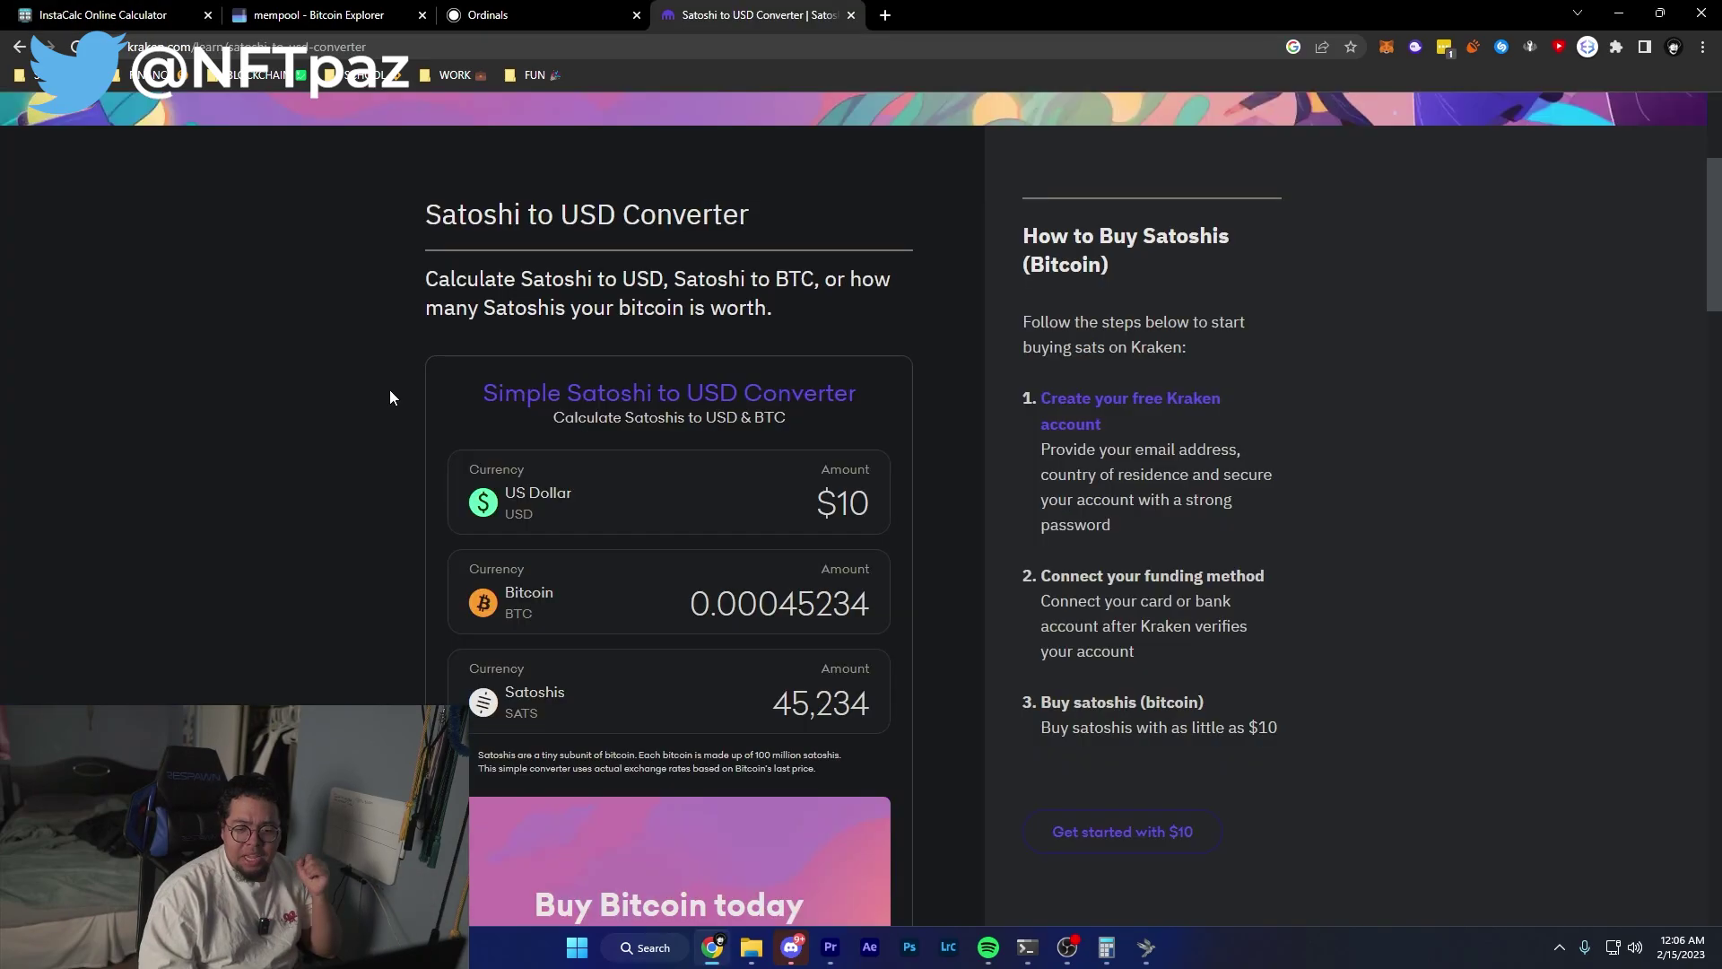
Convert 50,000 sats in Kraken's Satoshi to USD converter, giving $11.05.
scroll(389, 395, "down", 1)
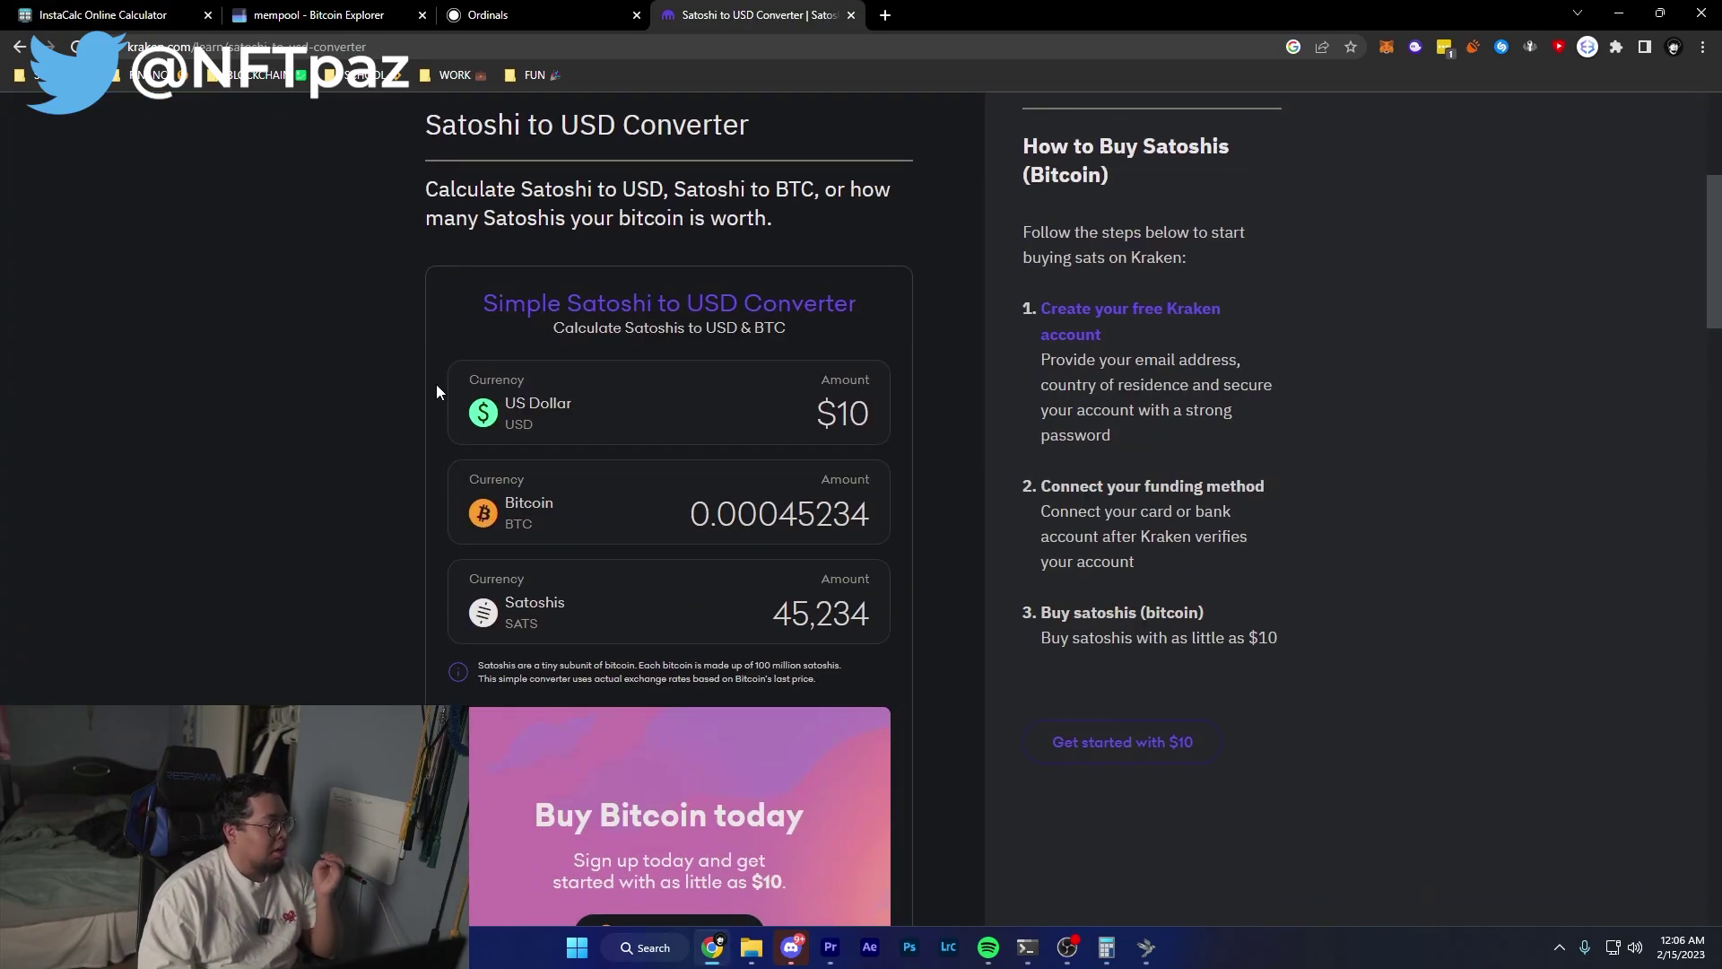
double_click(820, 614)
type("500000")
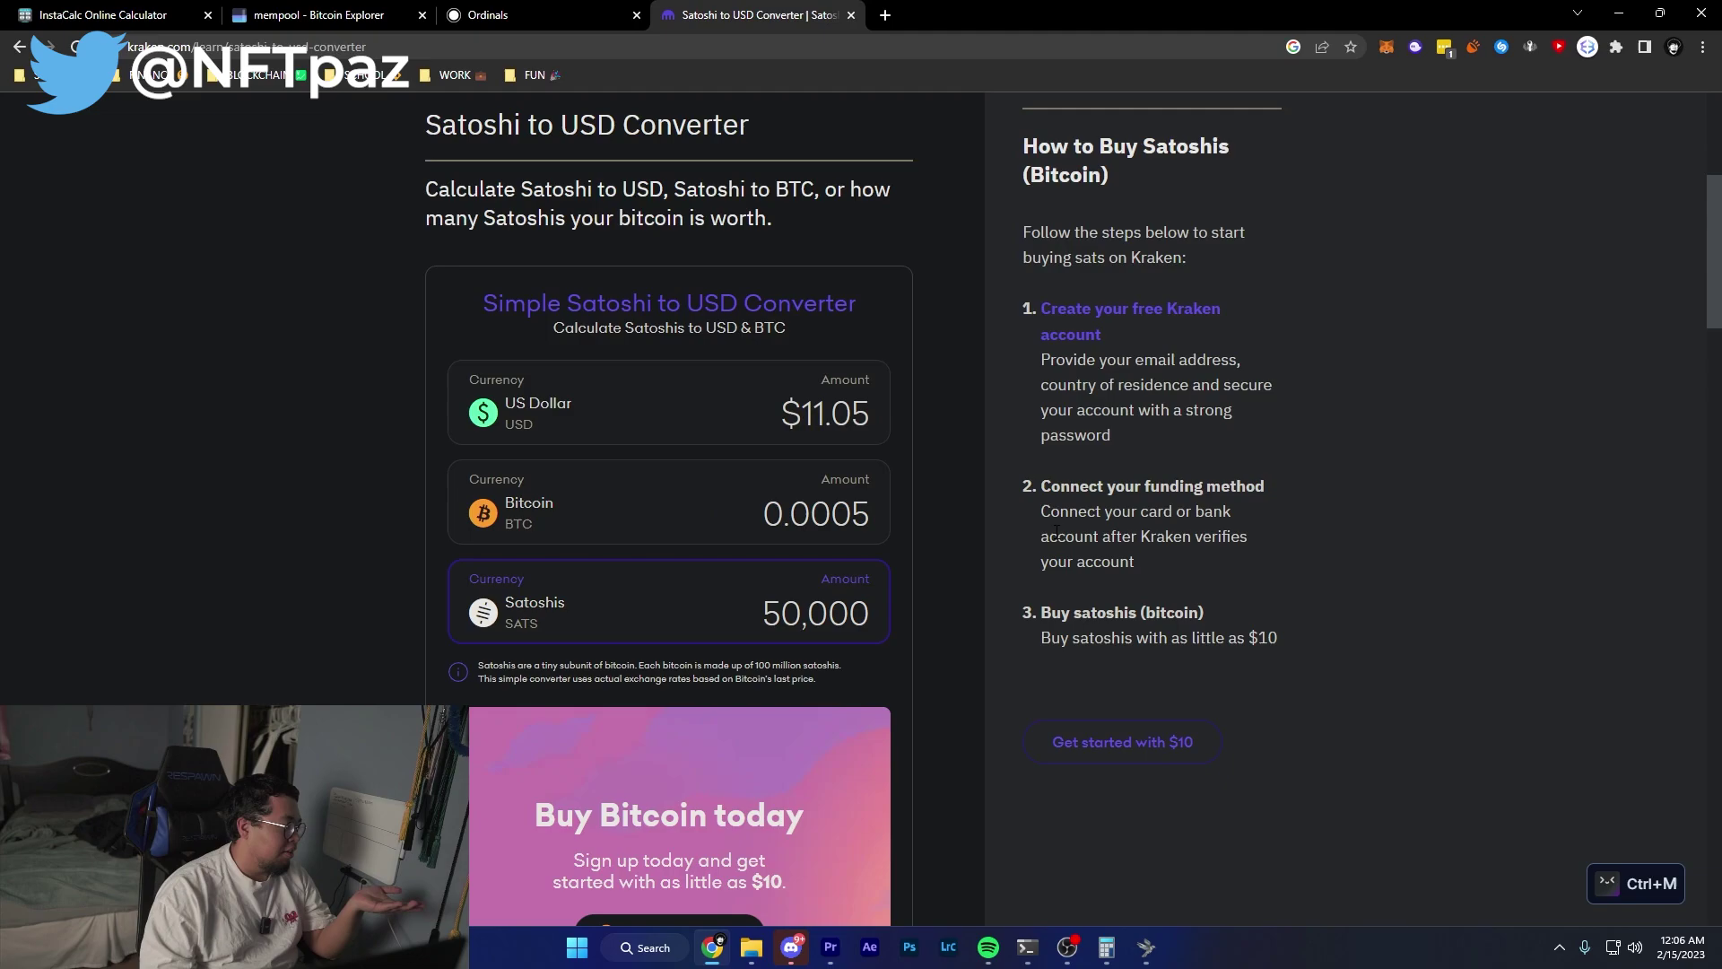
left_click(963, 413)
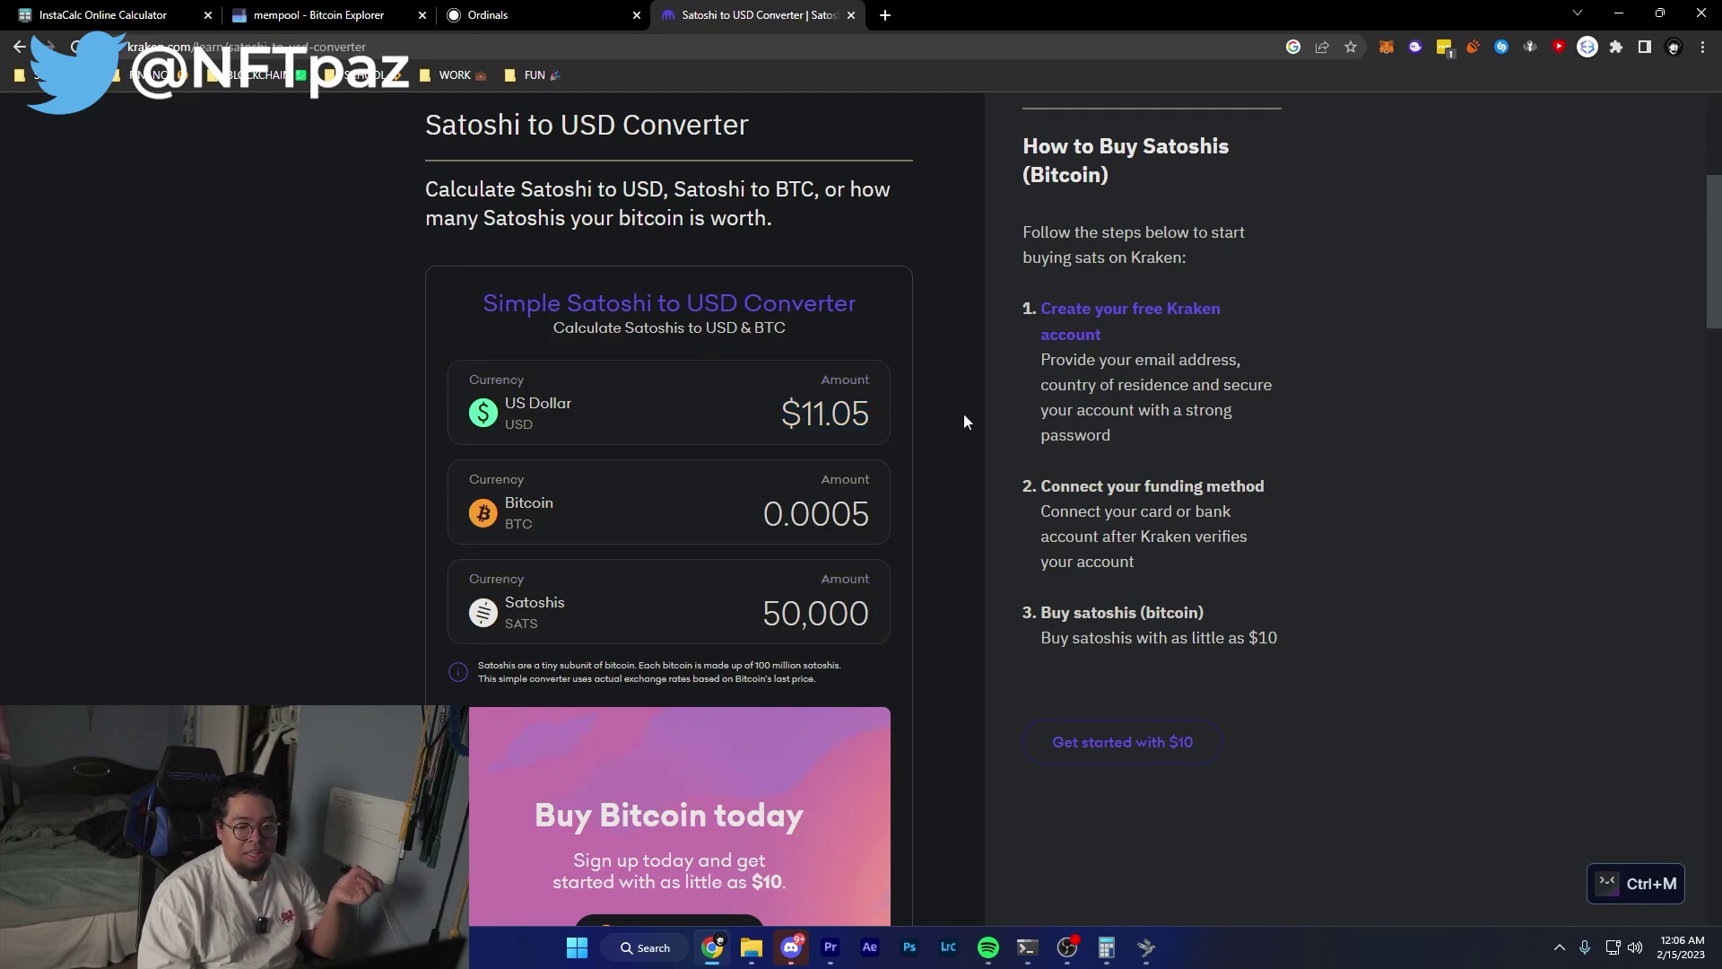
left_click_drag(779, 413, 886, 411)
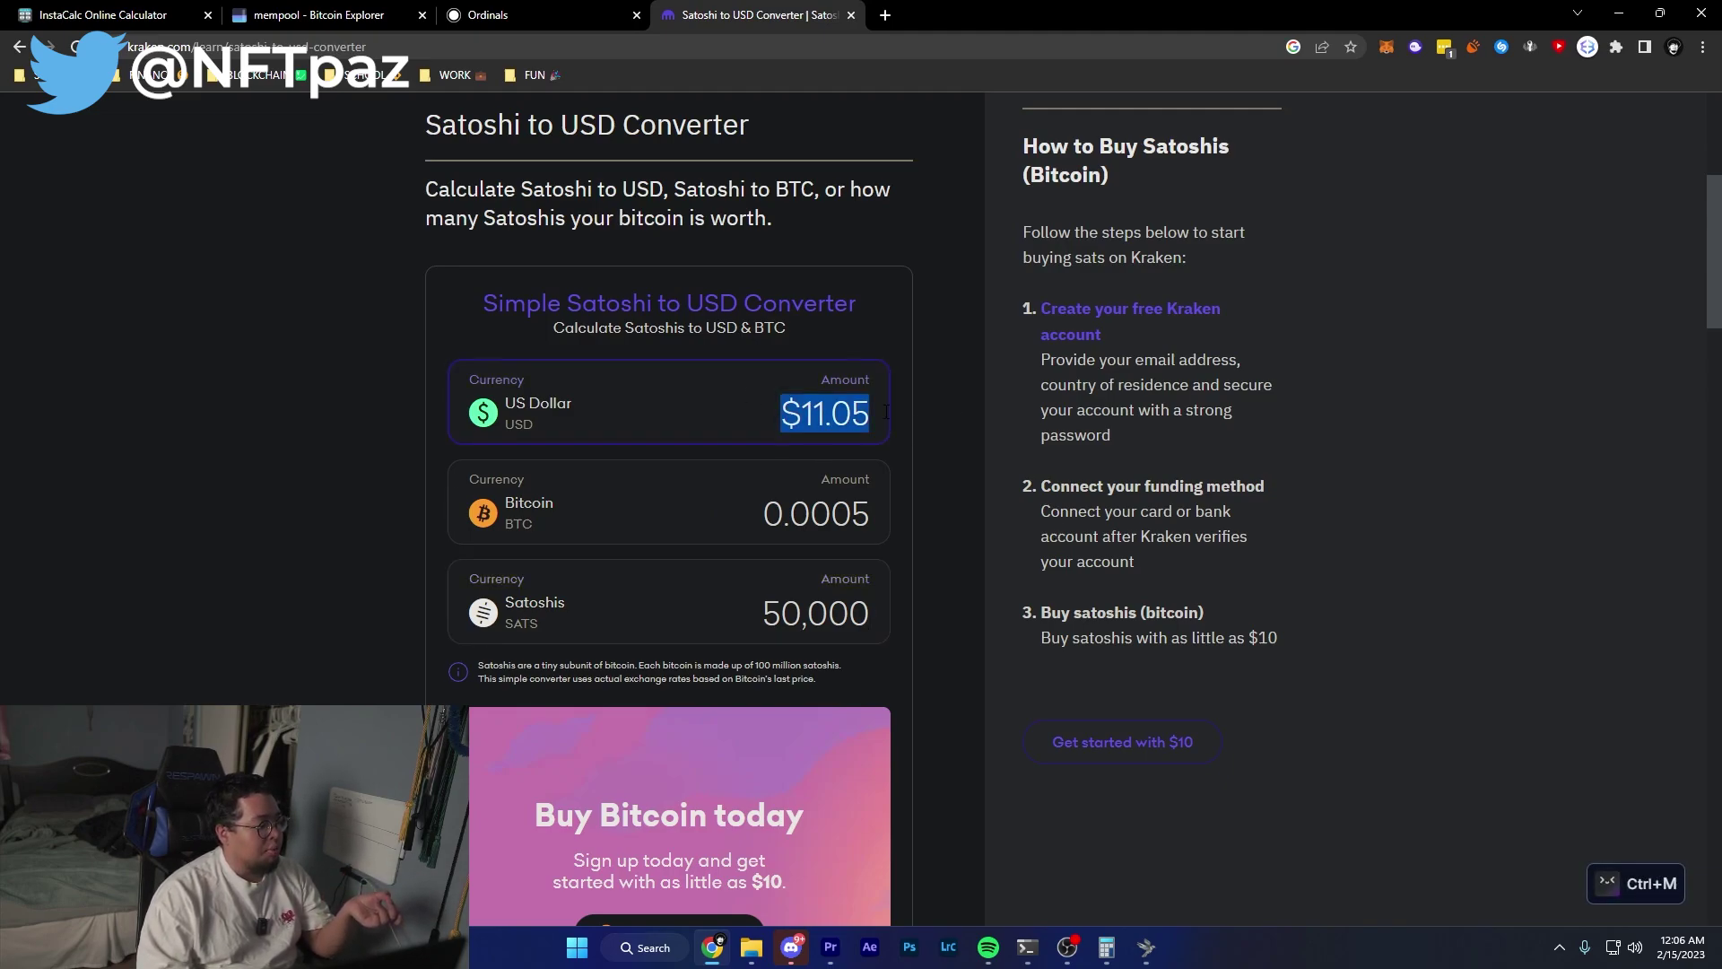
Select the 0.0005 BTC amount and box-select eleven pixel images in the PIXELBITES folder.
left_click_drag(874, 514, 761, 514)
key("alt+Tab")
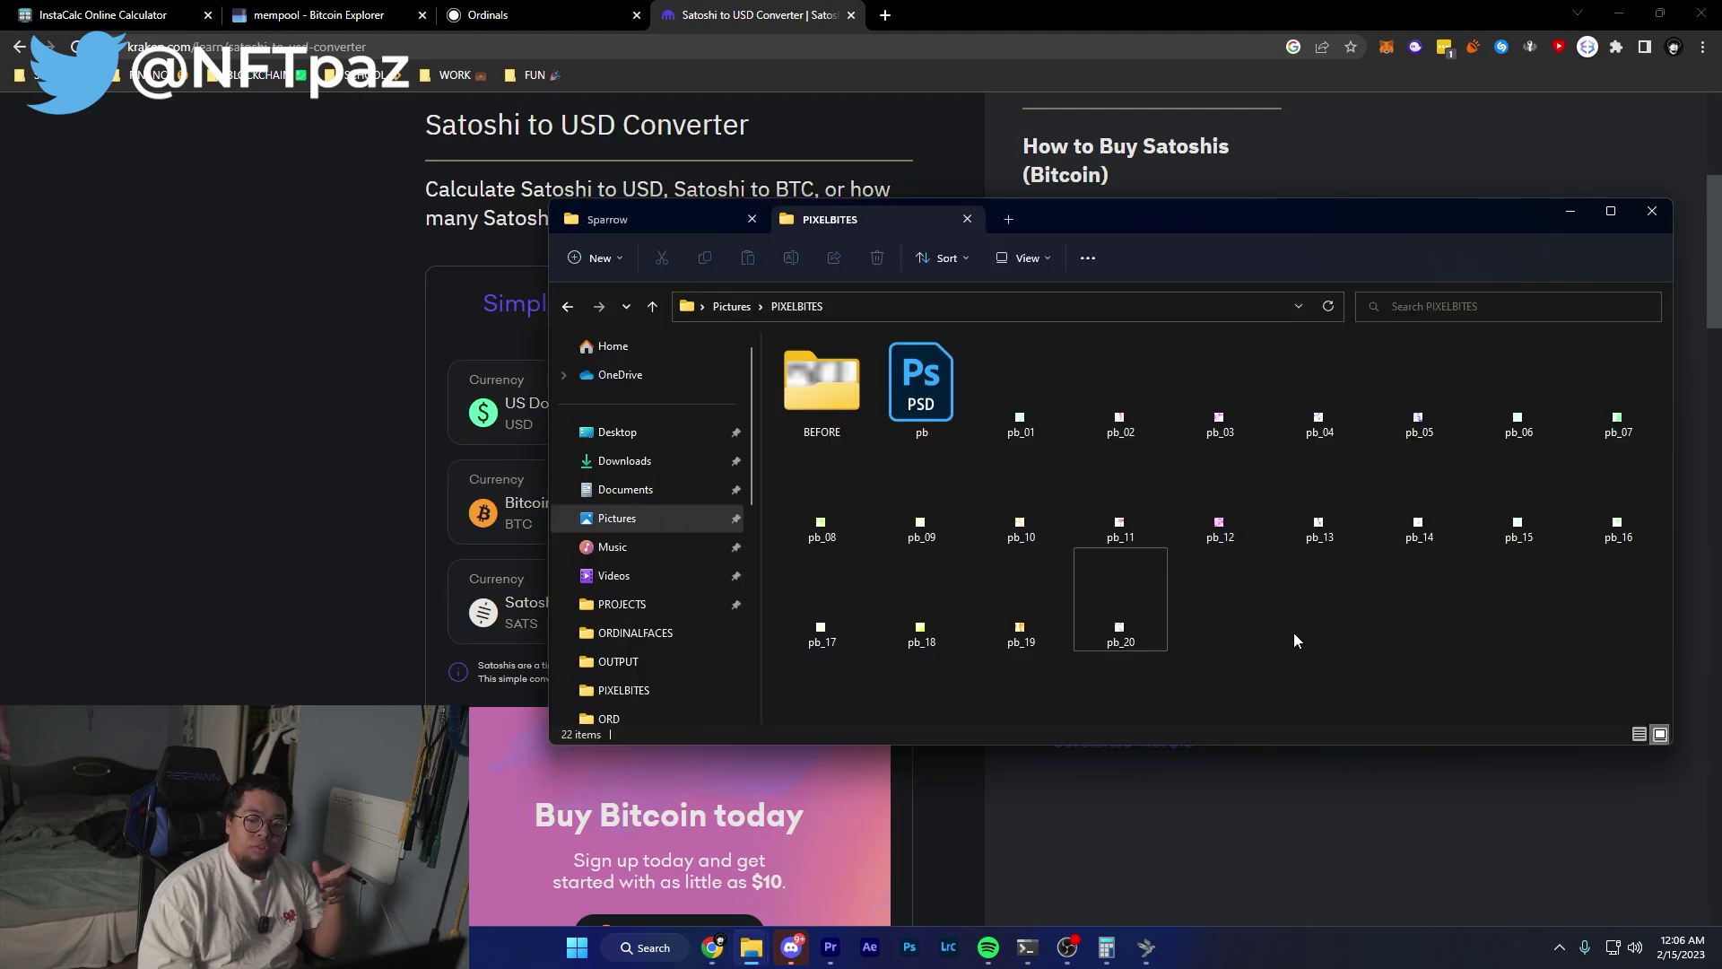
left_click_drag(1603, 649, 942, 538)
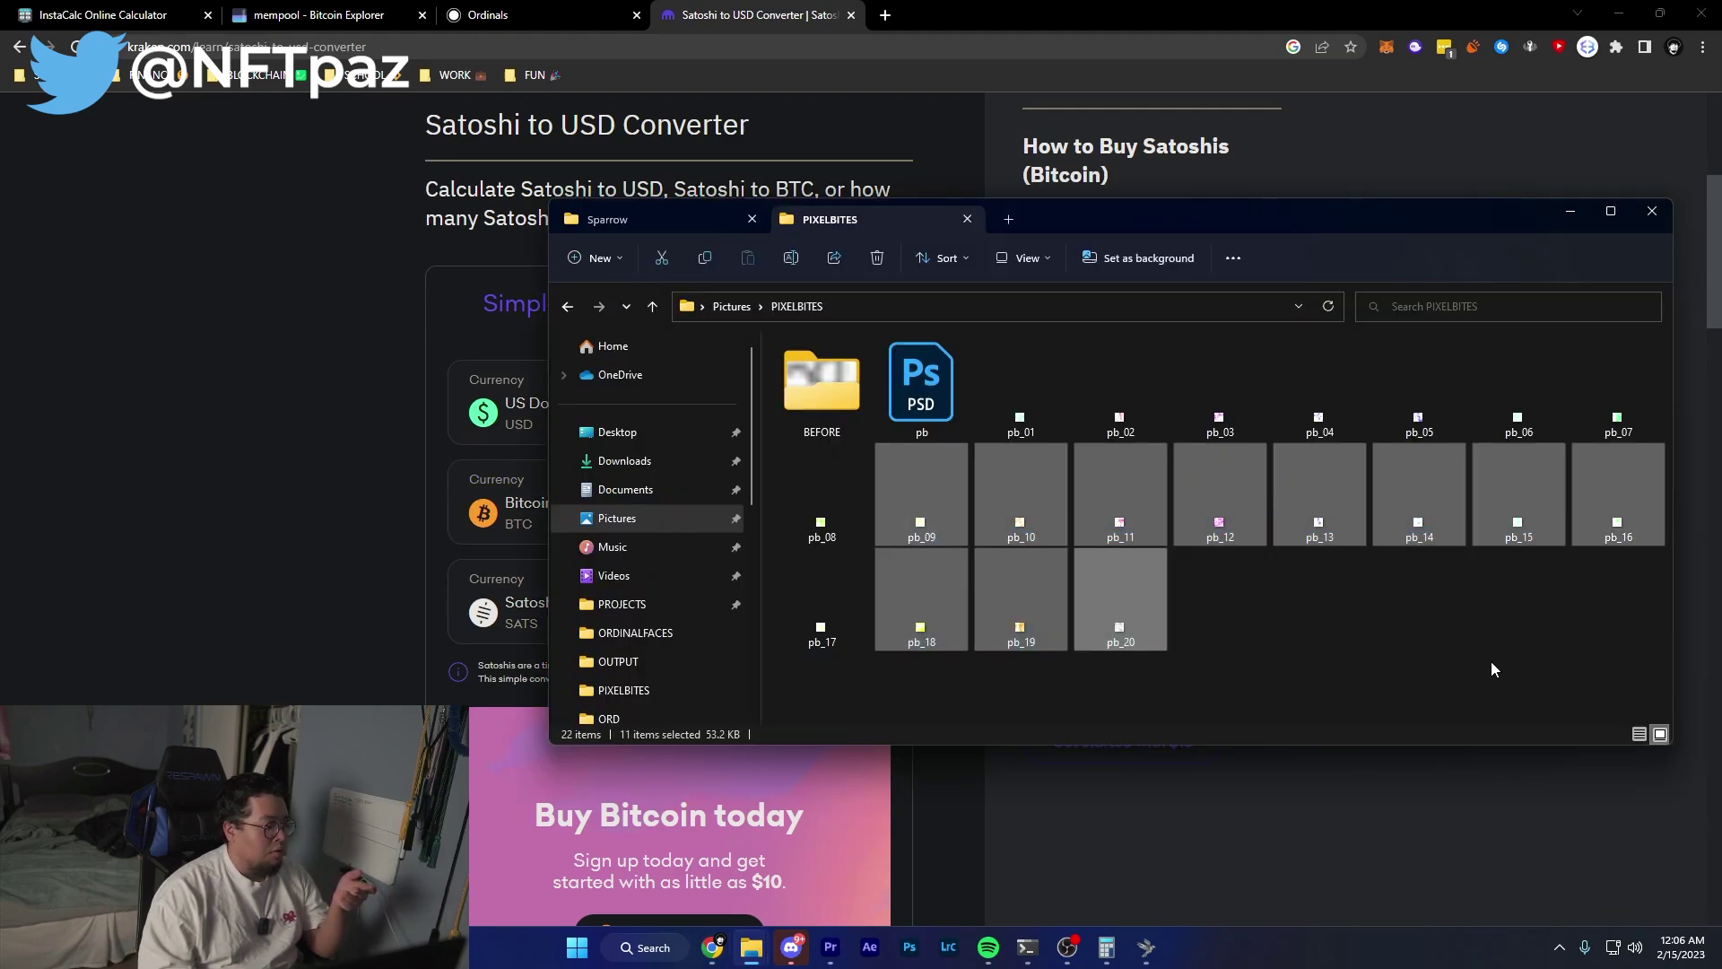
Multiply 12 × 0.0005 in Windows Calculator to get 0.006 BTC.
left_click(1493, 669)
left_click(1106, 947)
left_click(111, 616)
left_click(185, 619)
left_click(331, 505)
left_click(259, 669)
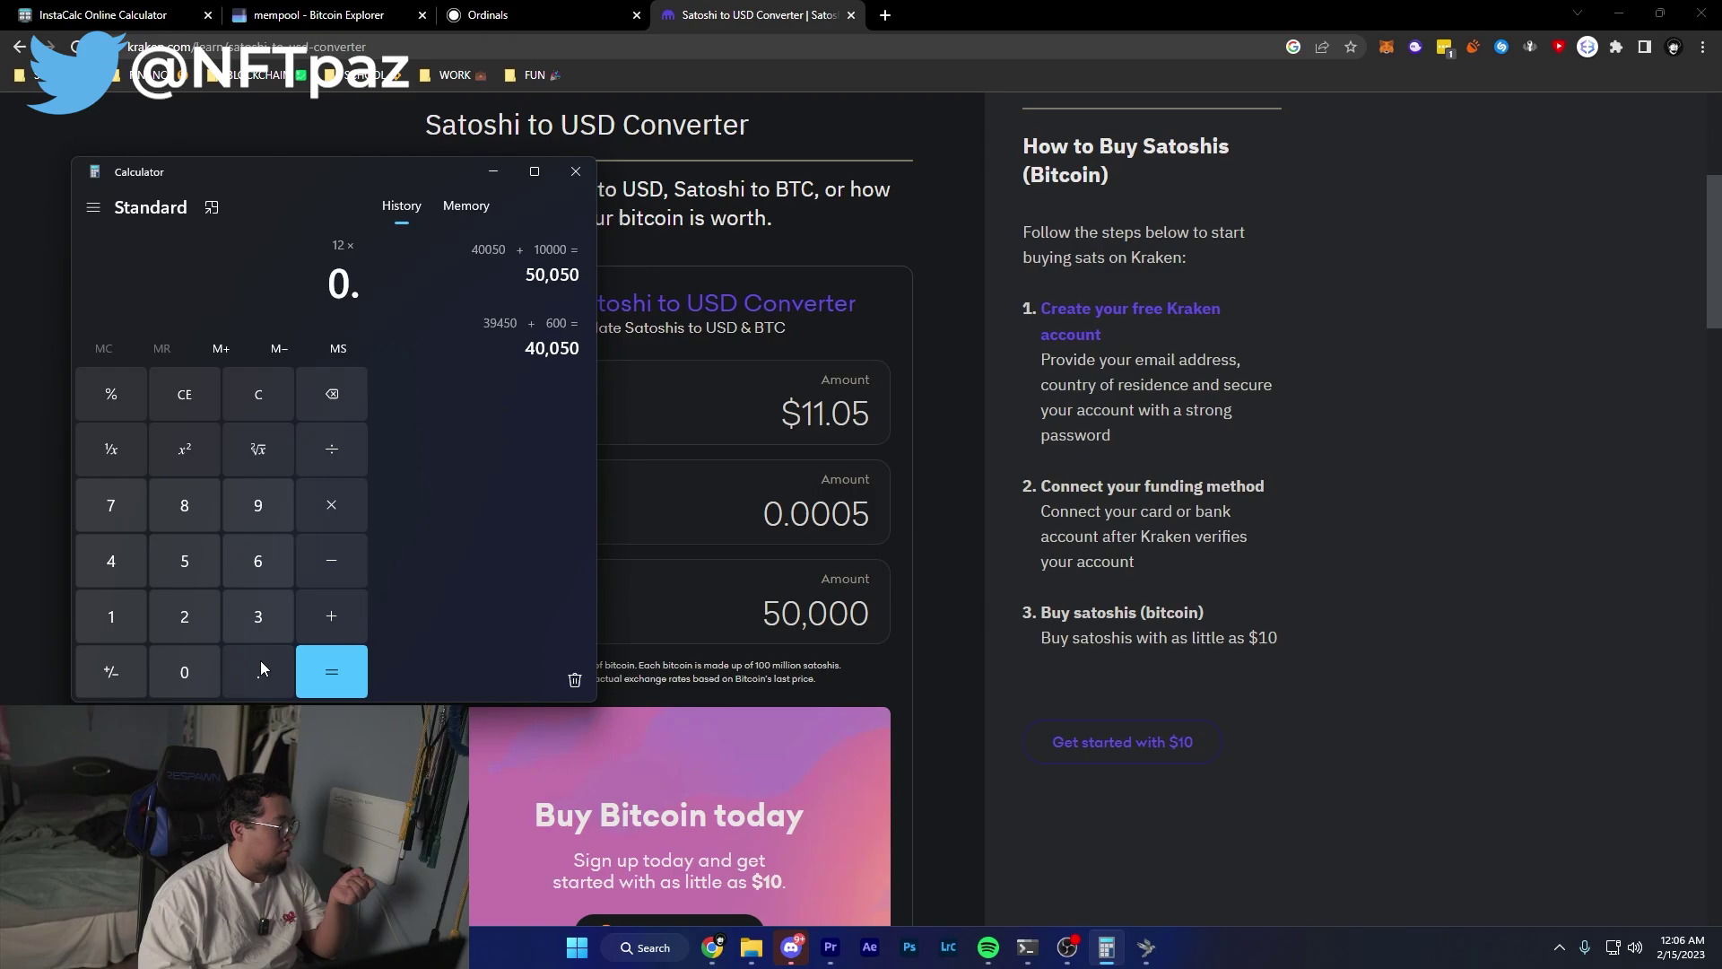
left_click(197, 669)
left_click(197, 669)
left_click(198, 669)
left_click(185, 561)
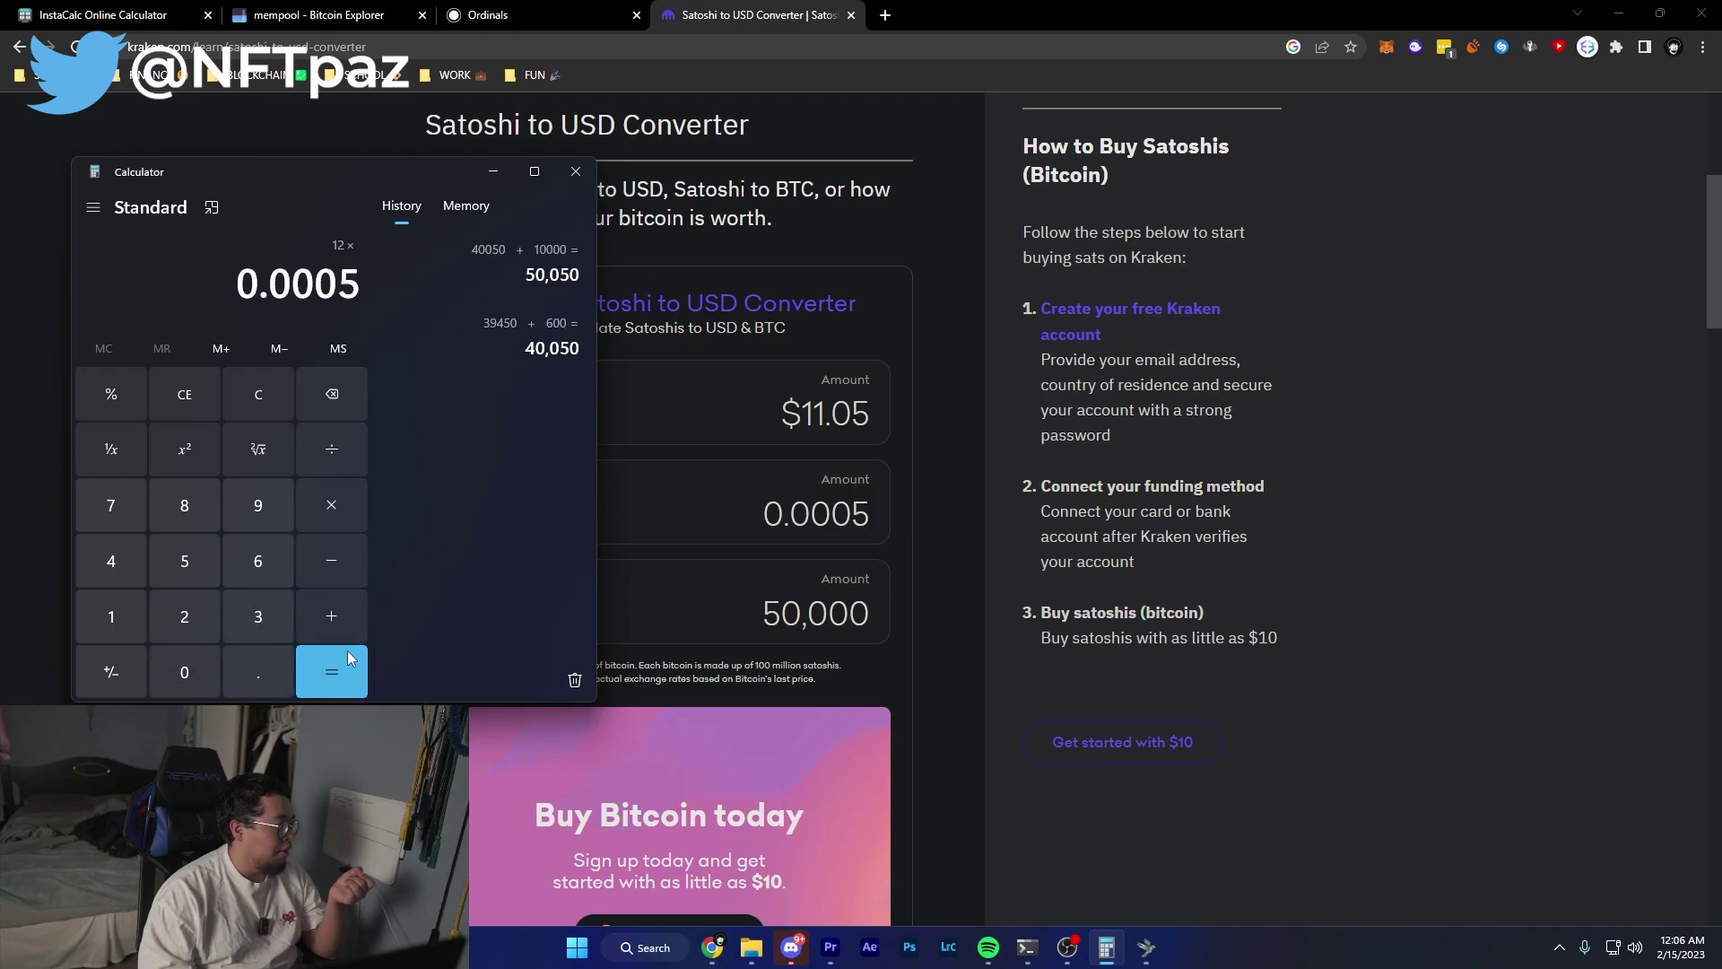
left_click(349, 657)
left_click(228, 285)
key("ctrl+c")
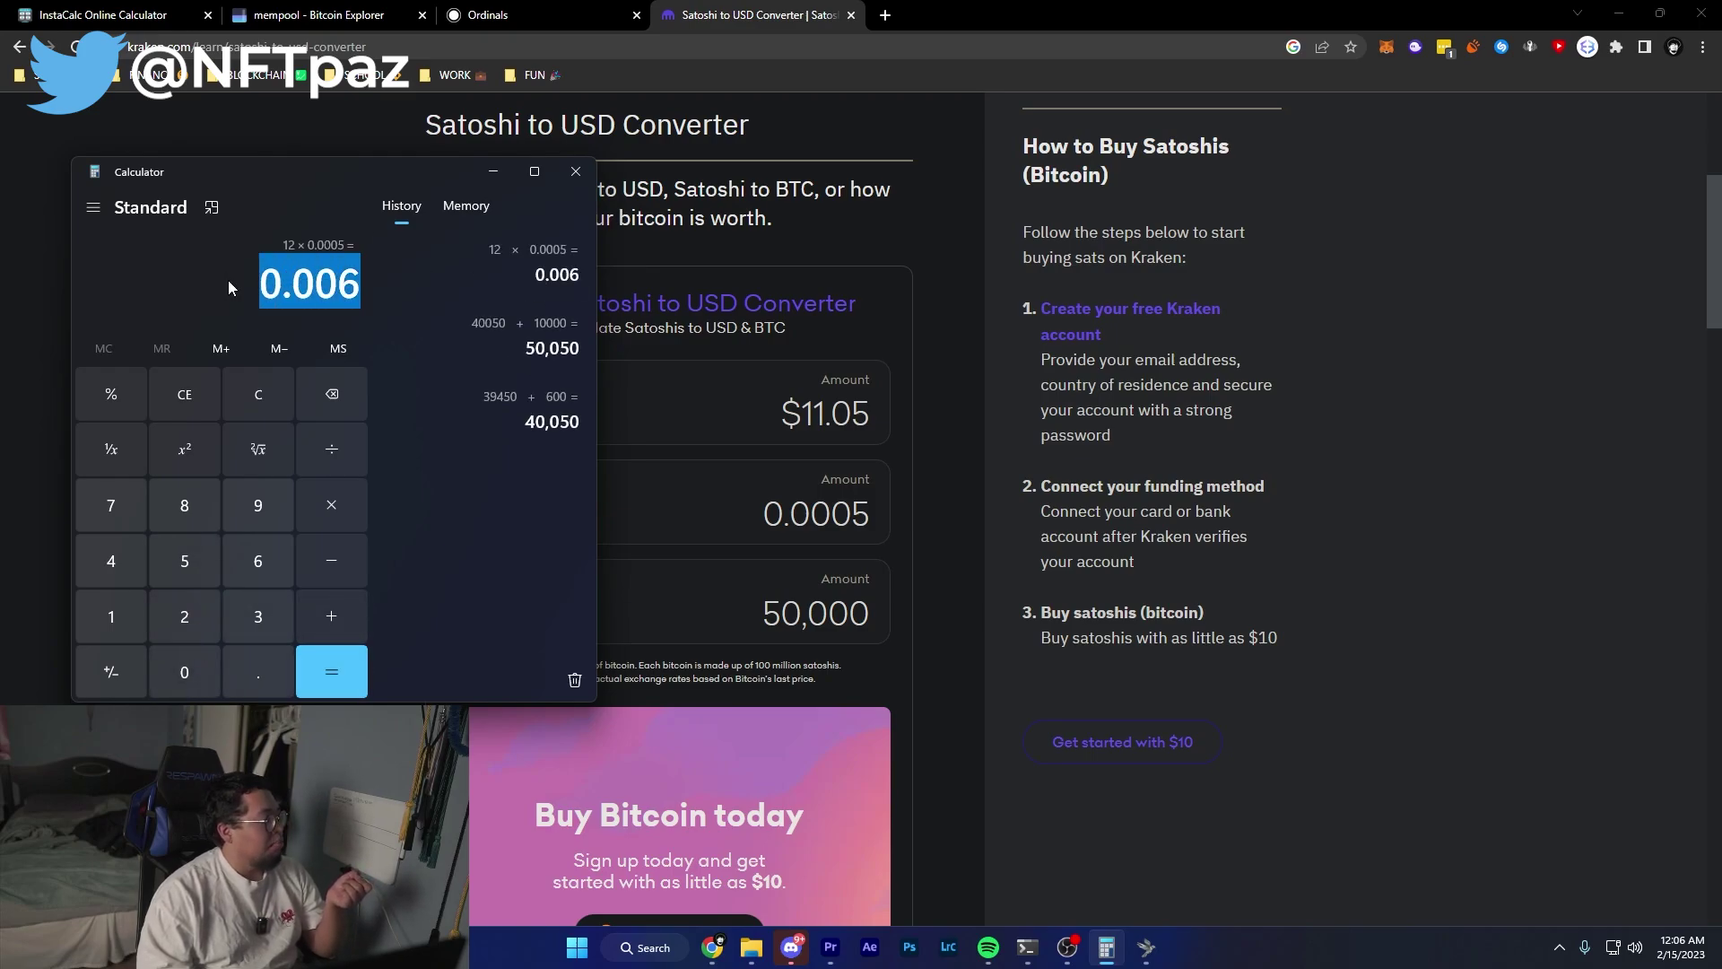
Paste 0.006 into Kraken's Bitcoin field, pricing it at $132.64 (600,000 sats).
double_click(879, 512)
key("ctrl+v")
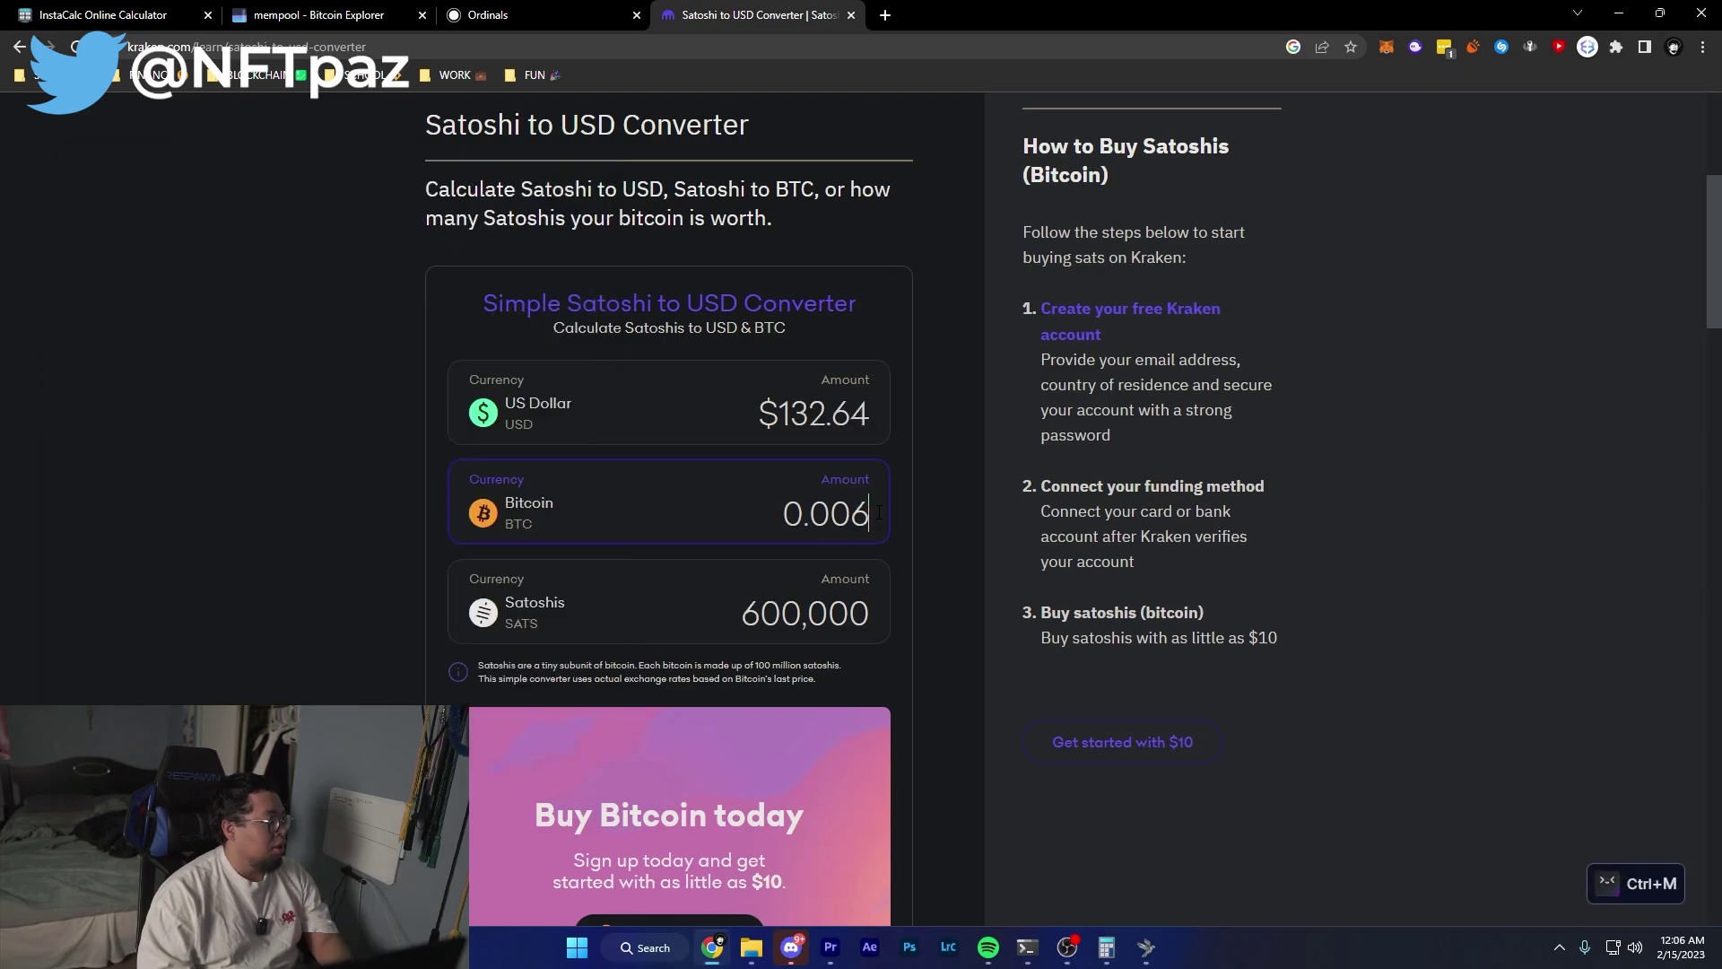
double_click(825, 413)
left_click(919, 438)
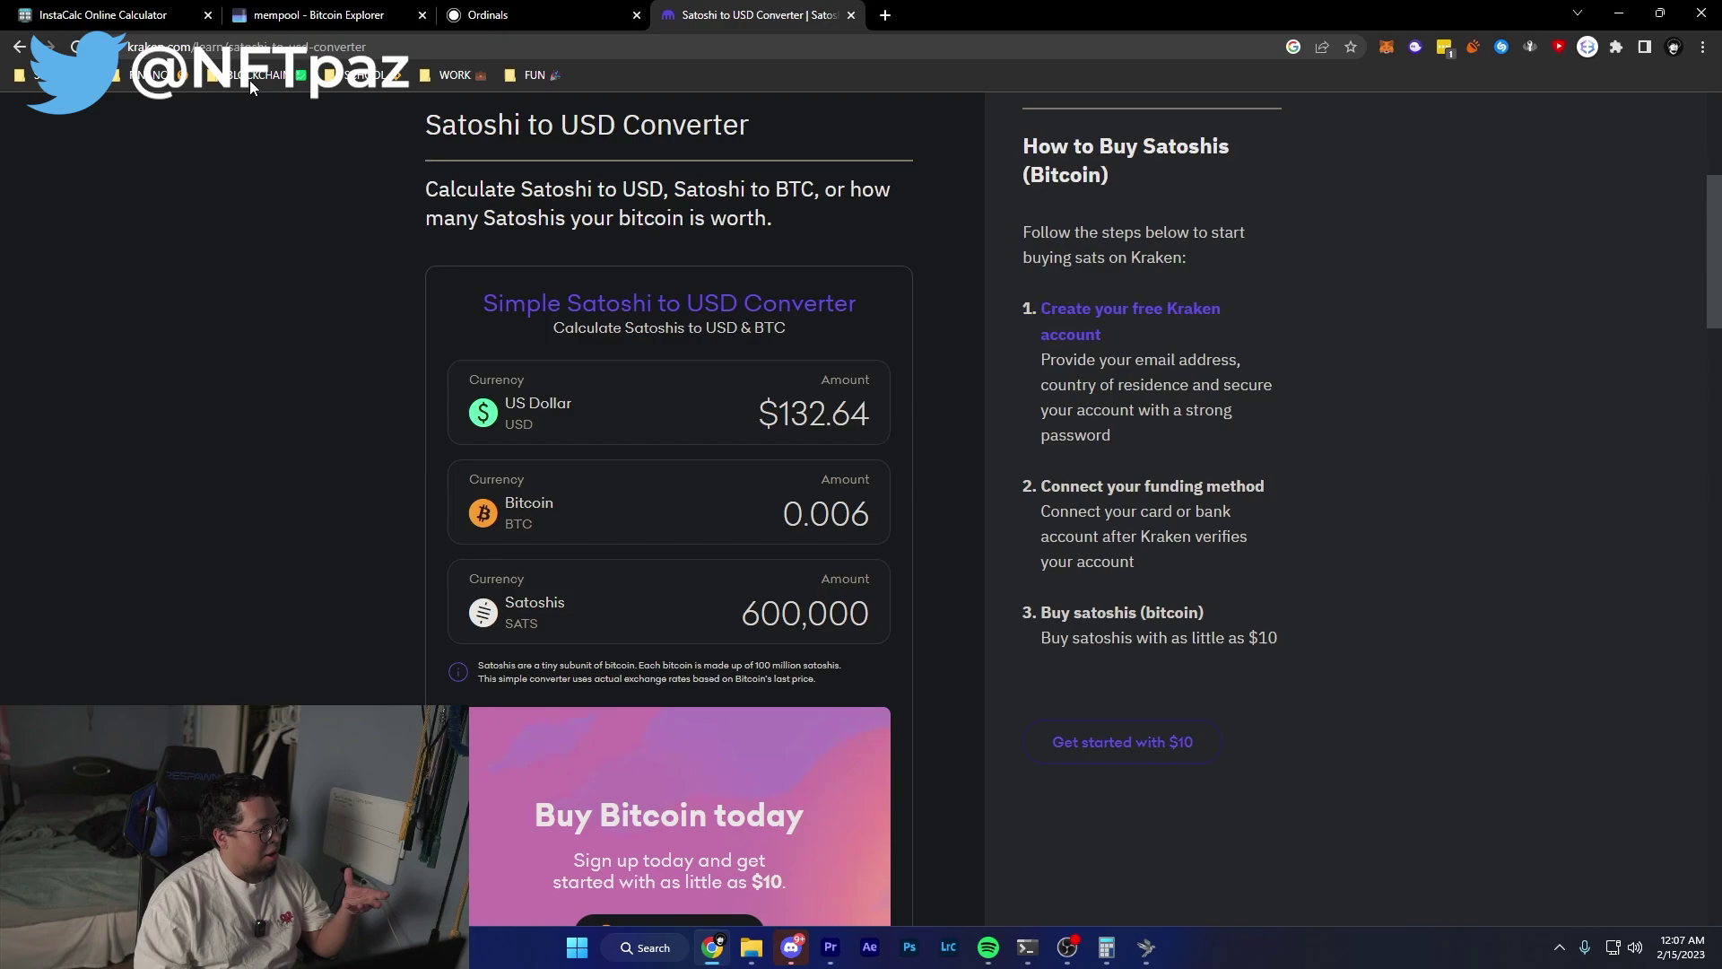
Recheck the 5.26 sizeKB and 30 fee rate values in InstaCalc, then return to the Kraken converter.
left_click(124, 9)
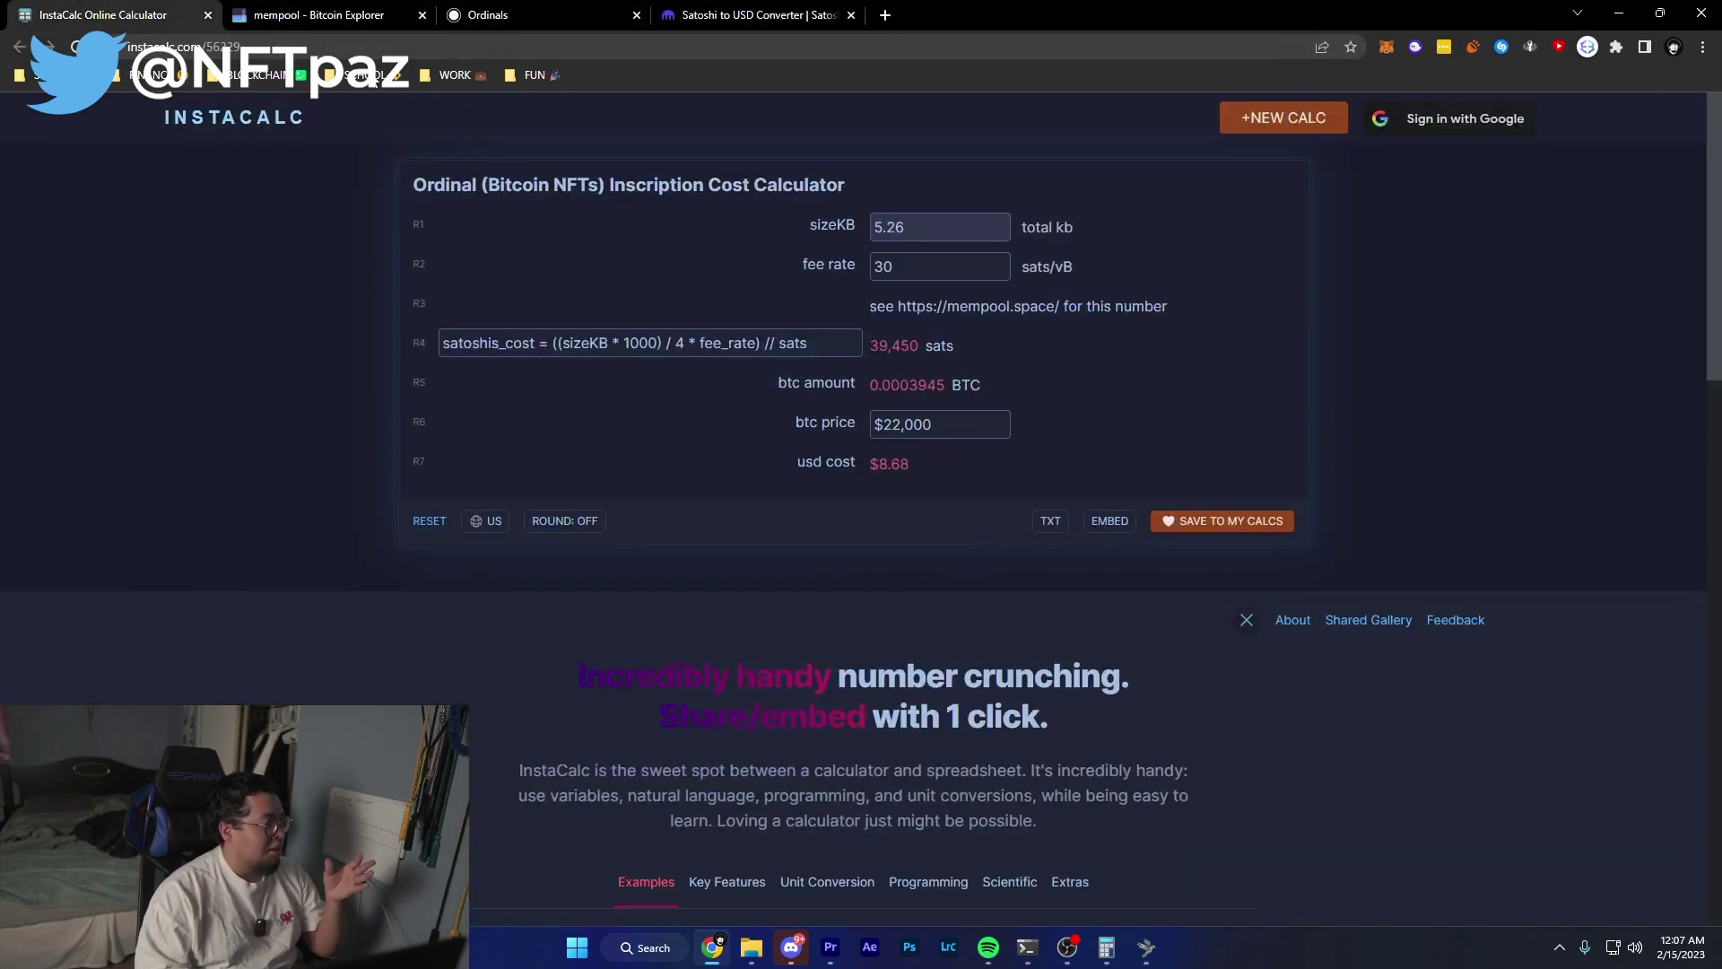
double_click(936, 227)
left_click(936, 227)
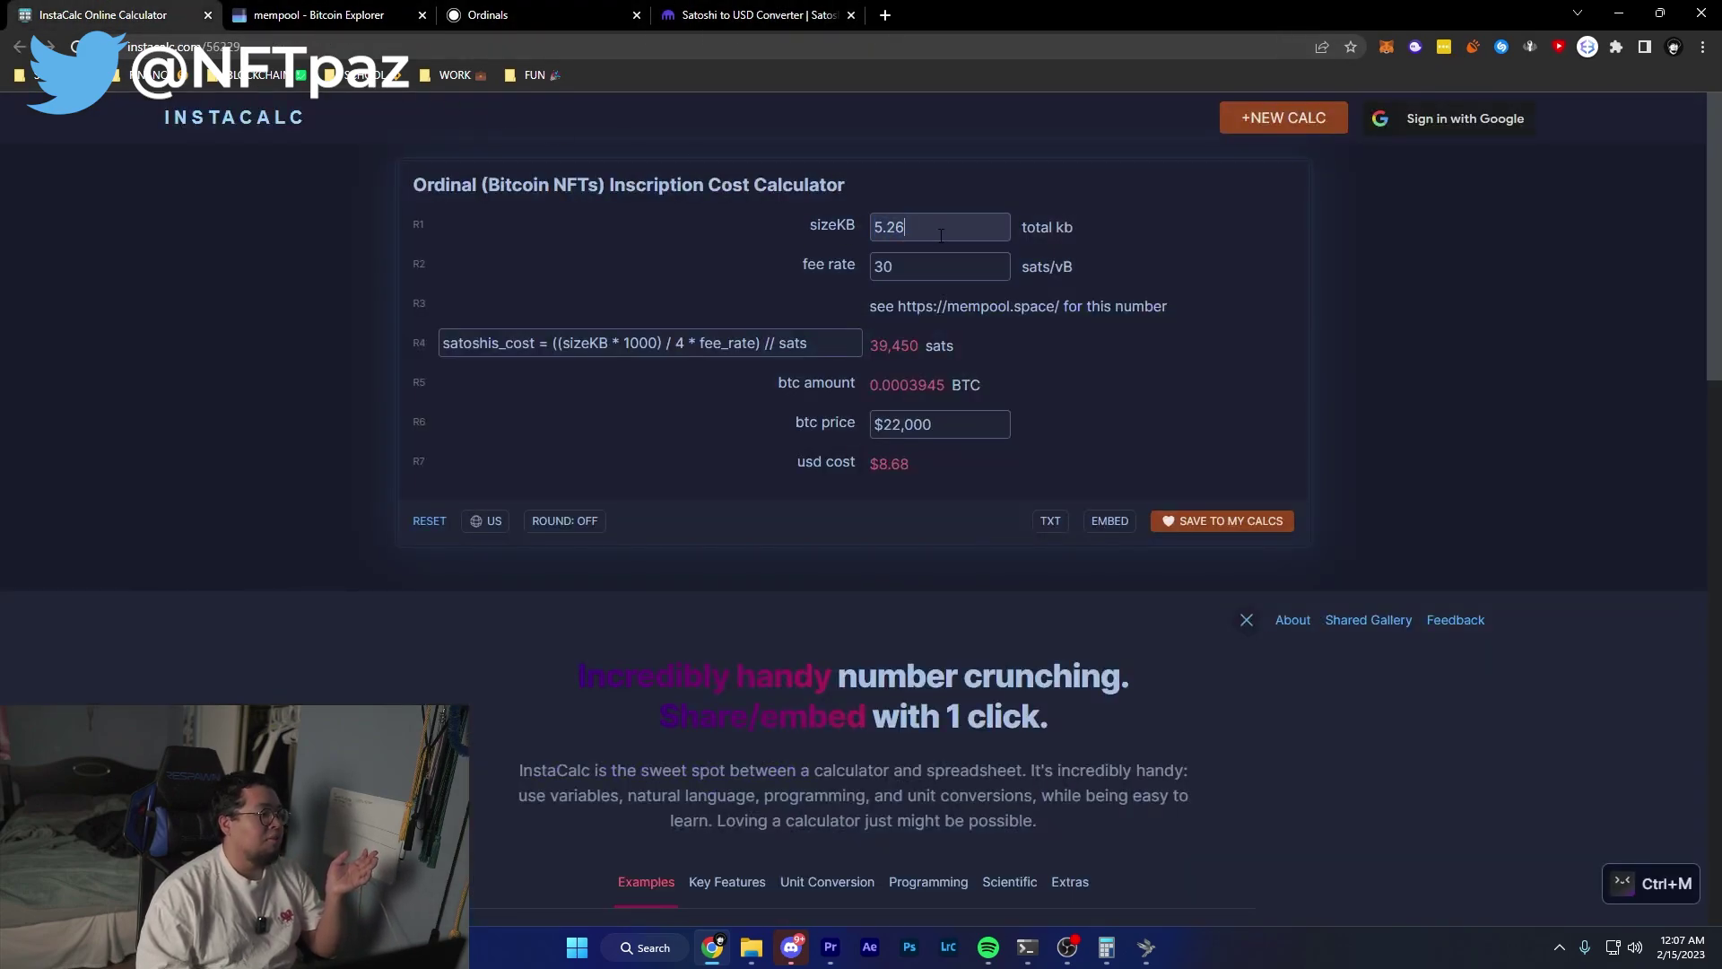
double_click(944, 223)
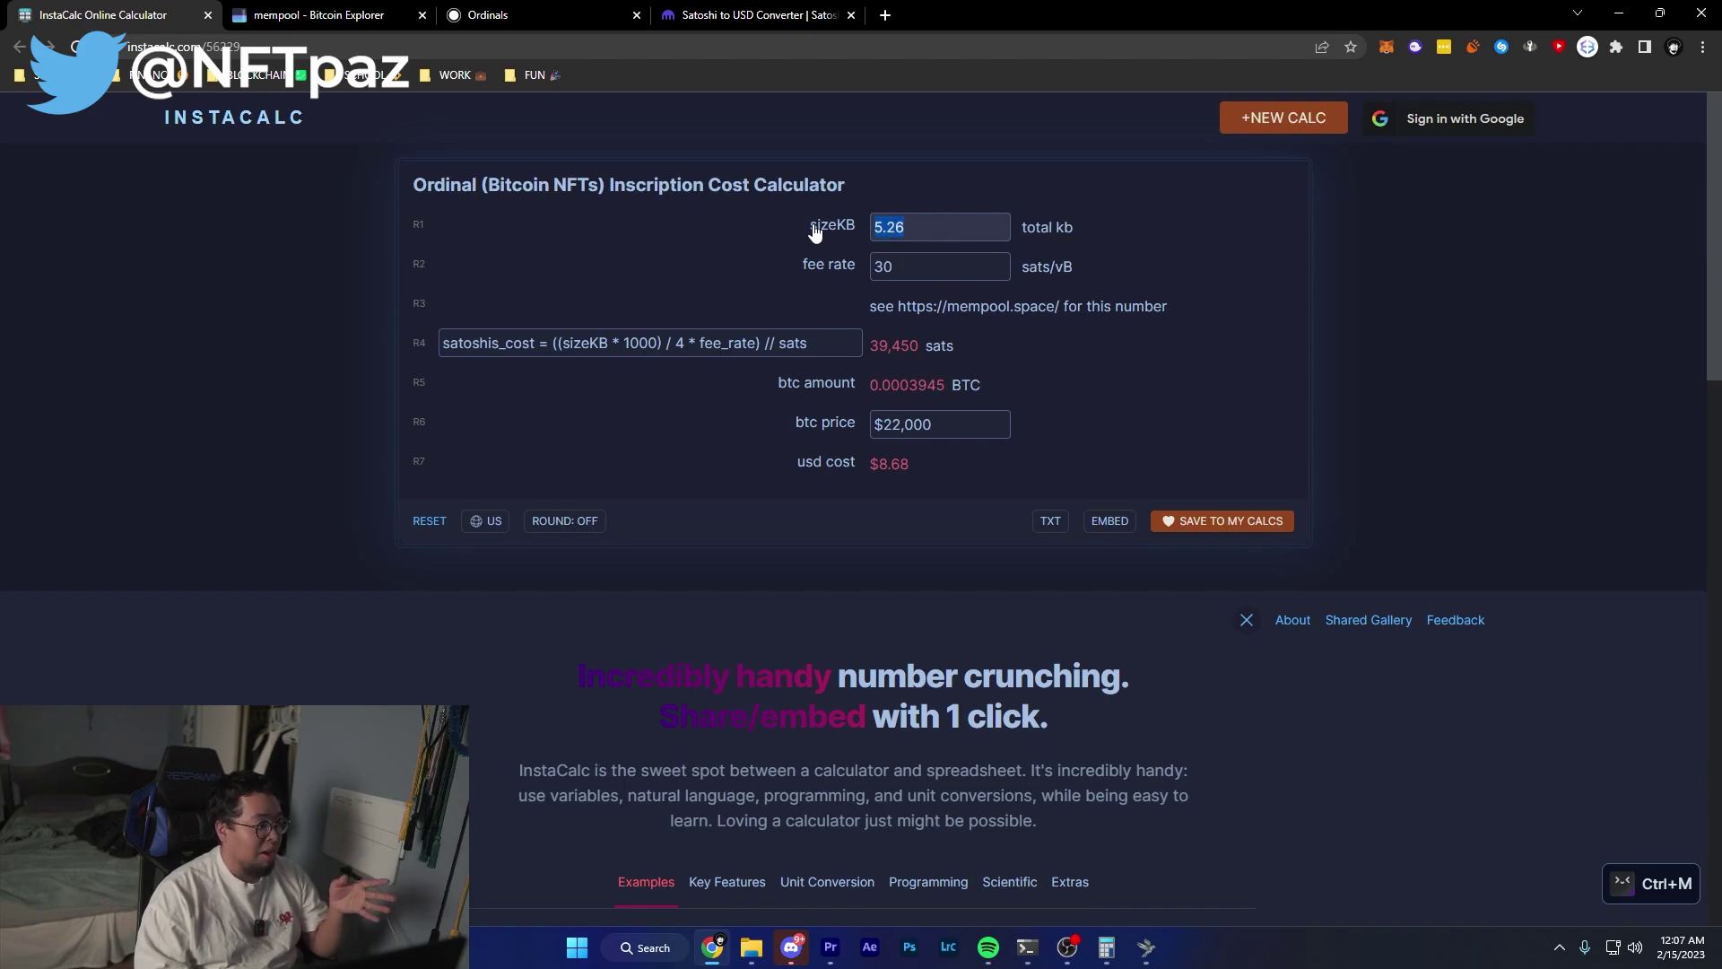
left_click(775, 272)
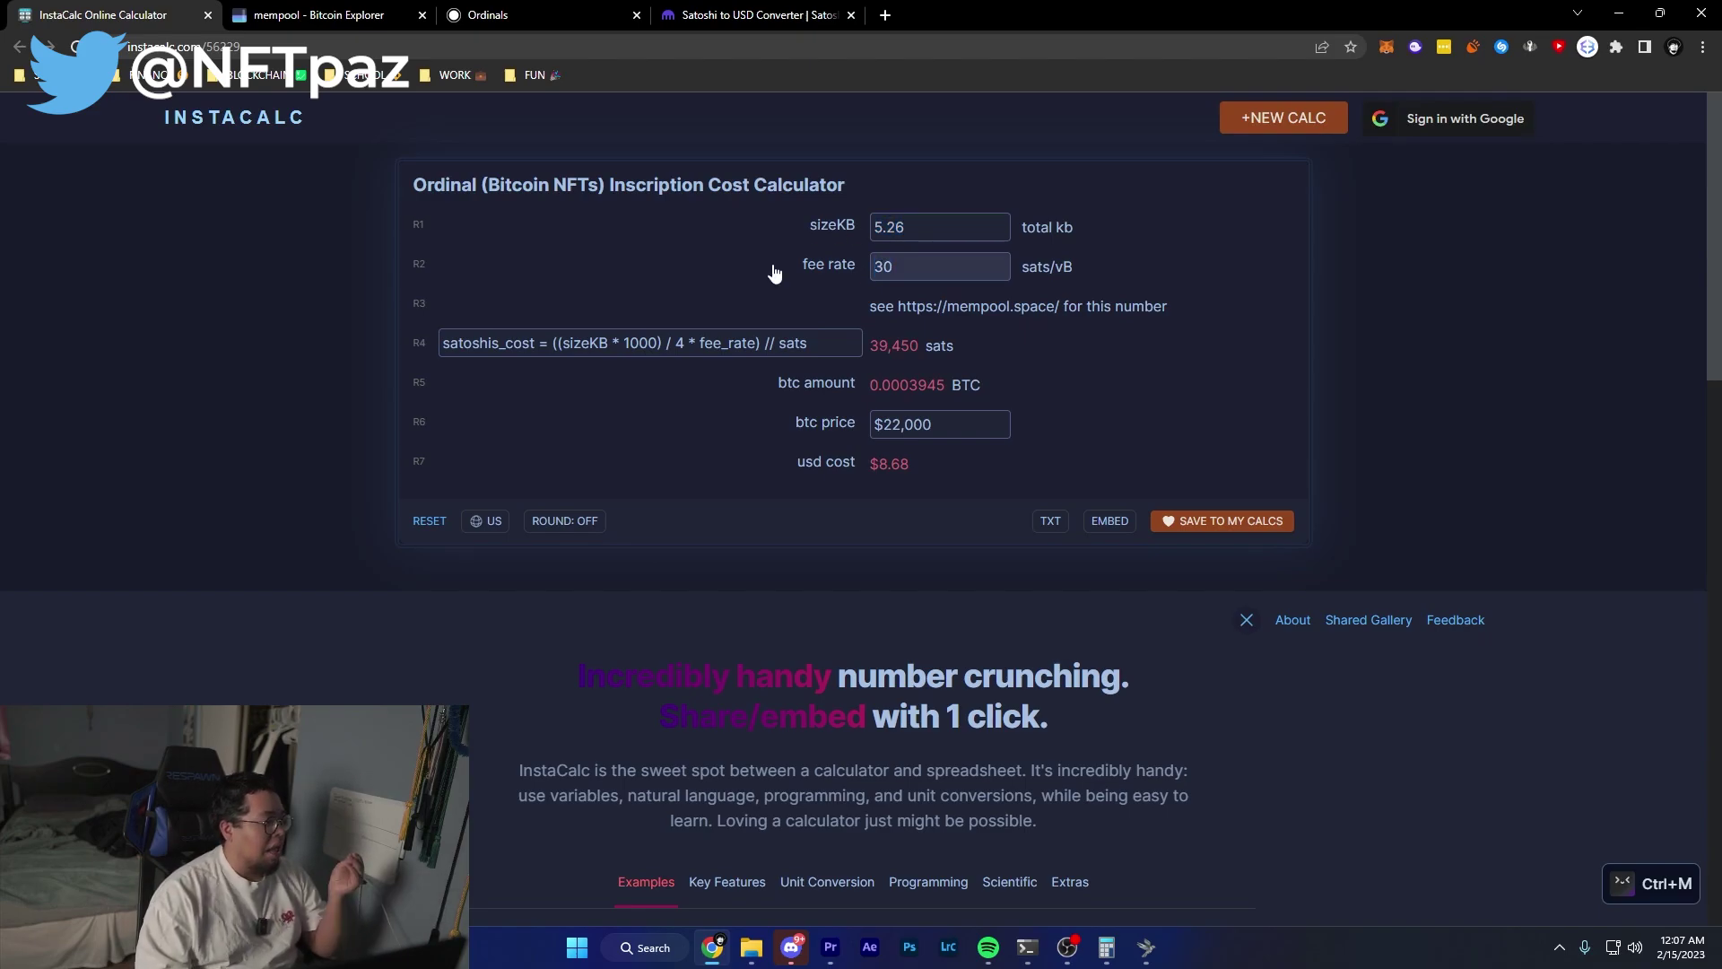
triple_click(770, 273)
left_click(926, 261)
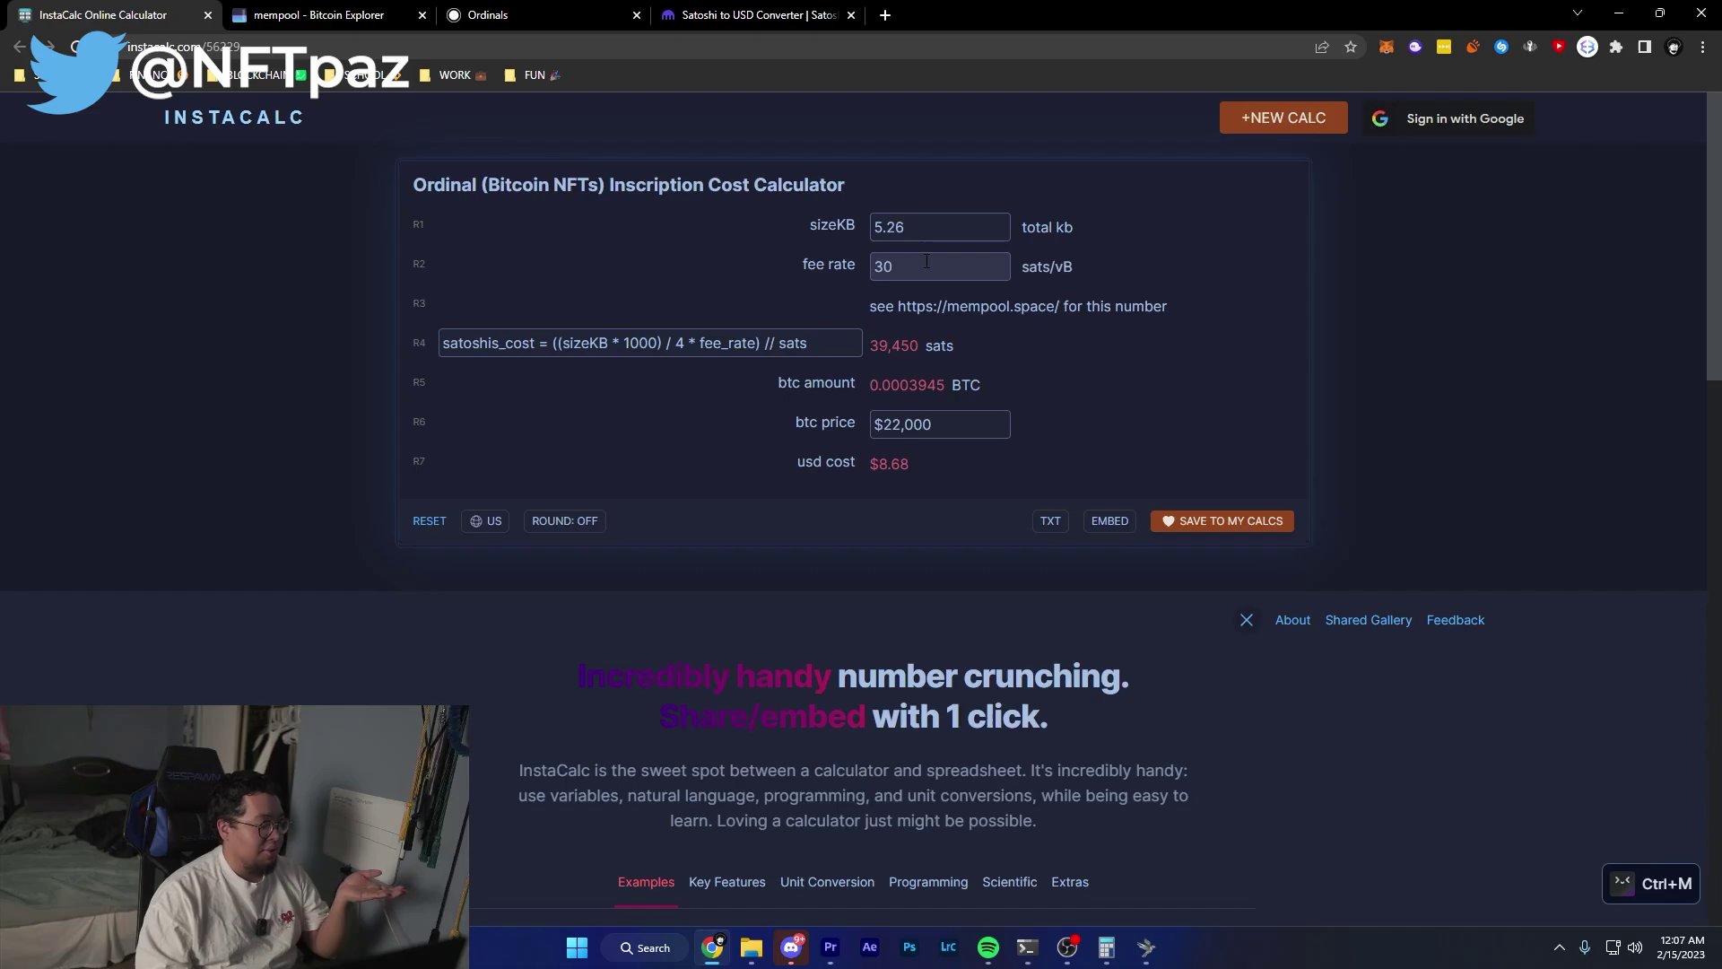
left_click(759, 14)
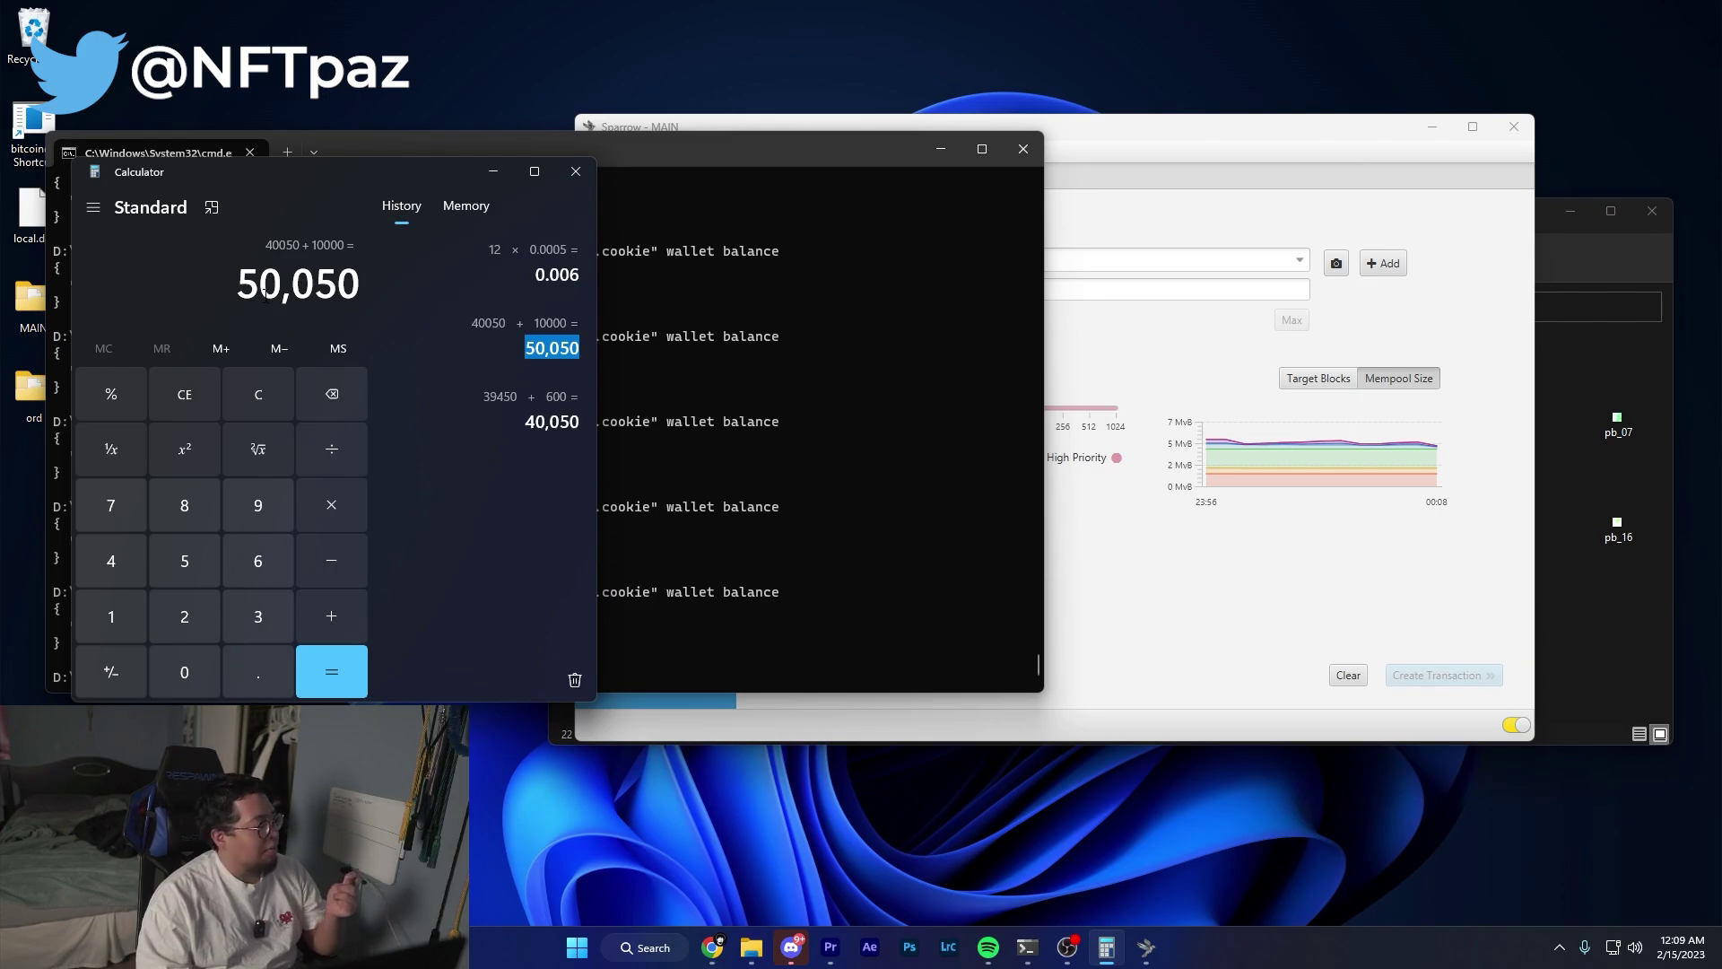
Select the 50,050 total and paste the earlier ord --cookie-file command portion at the terminal prompt.
left_click_drag(235, 286, 356, 358)
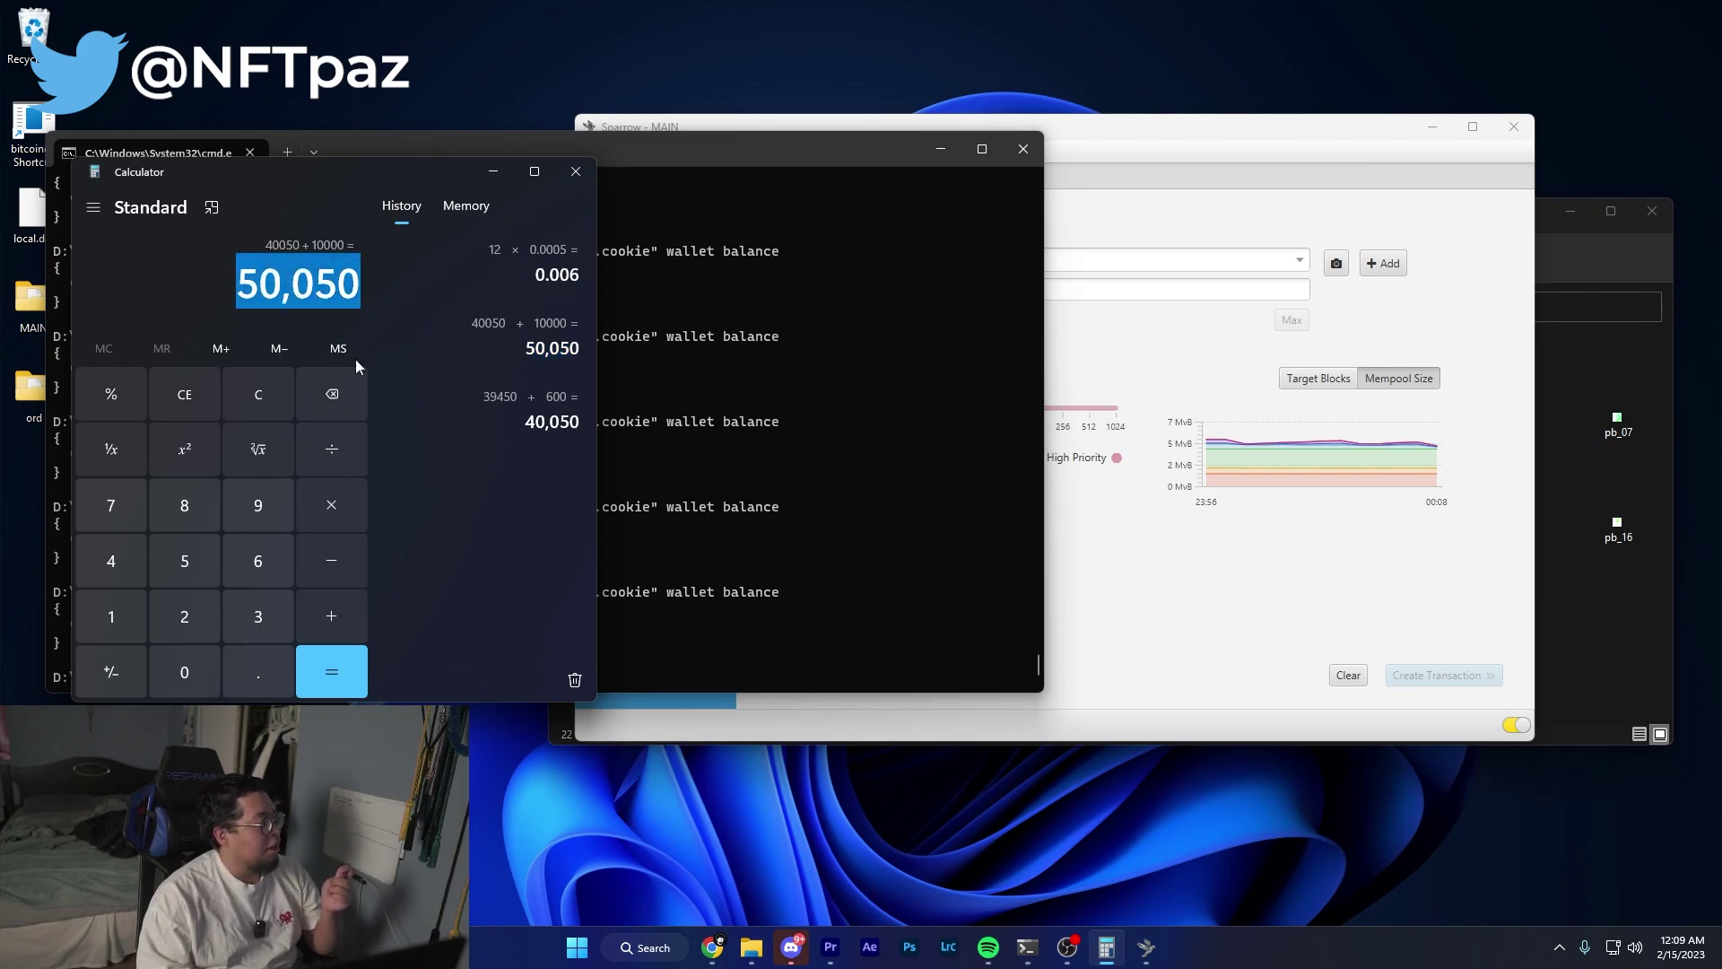
left_click(708, 648)
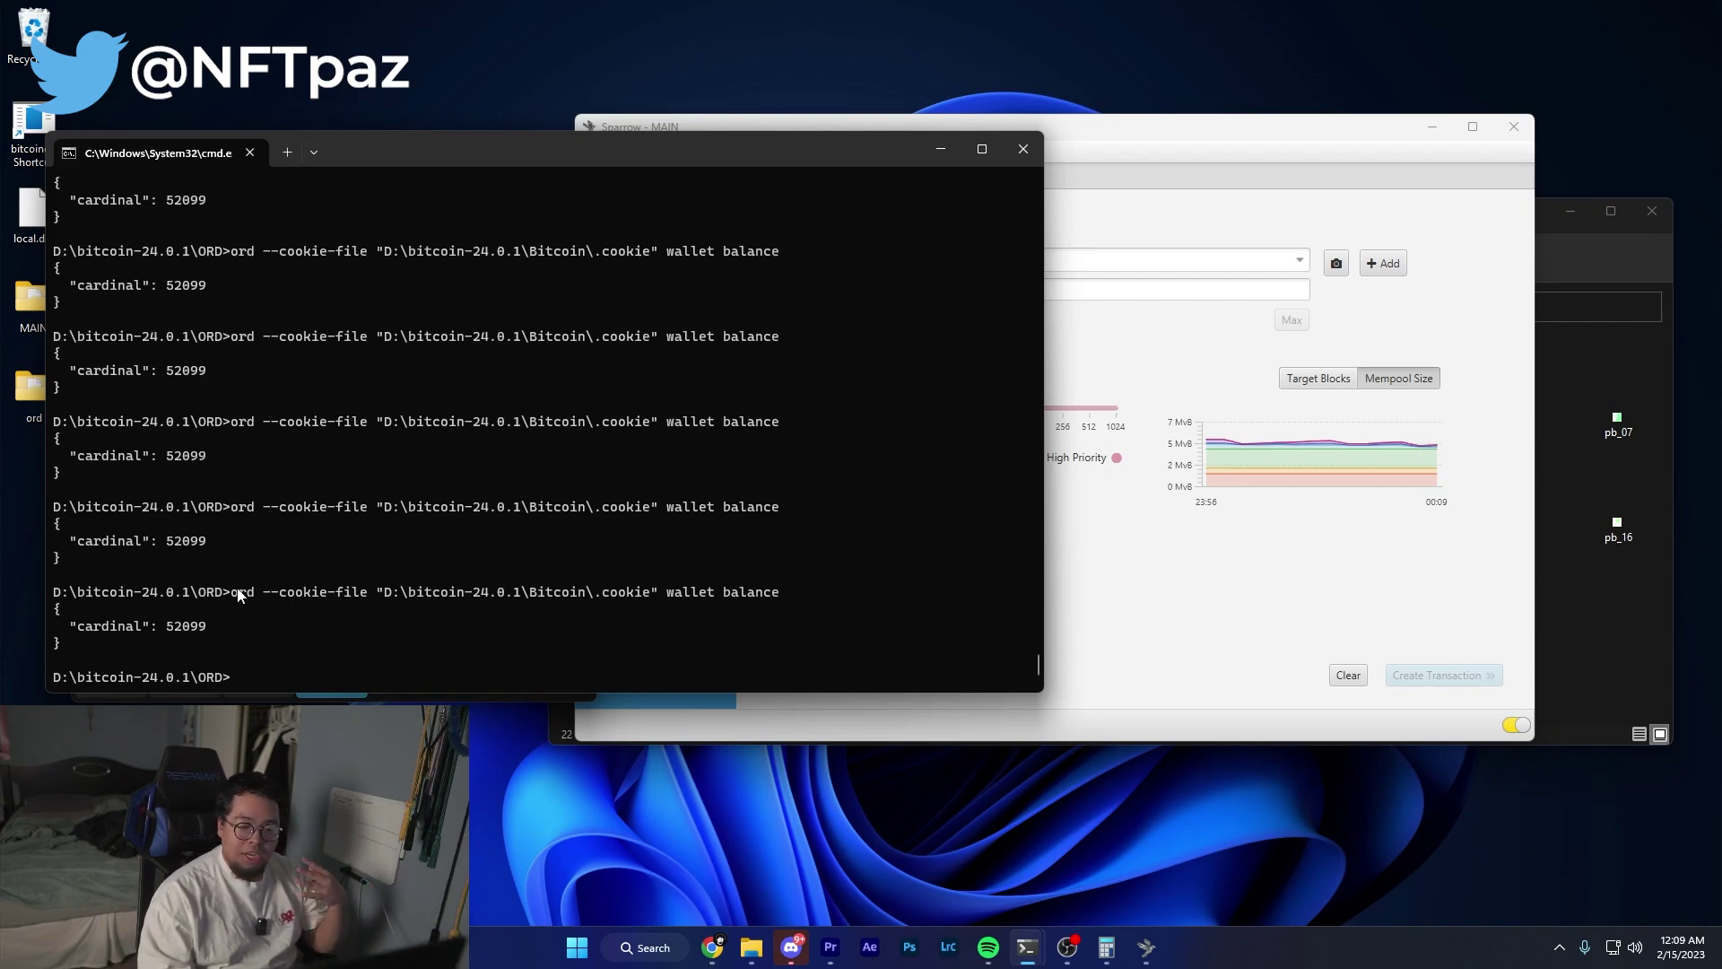
left_click_drag(234, 592, 713, 599)
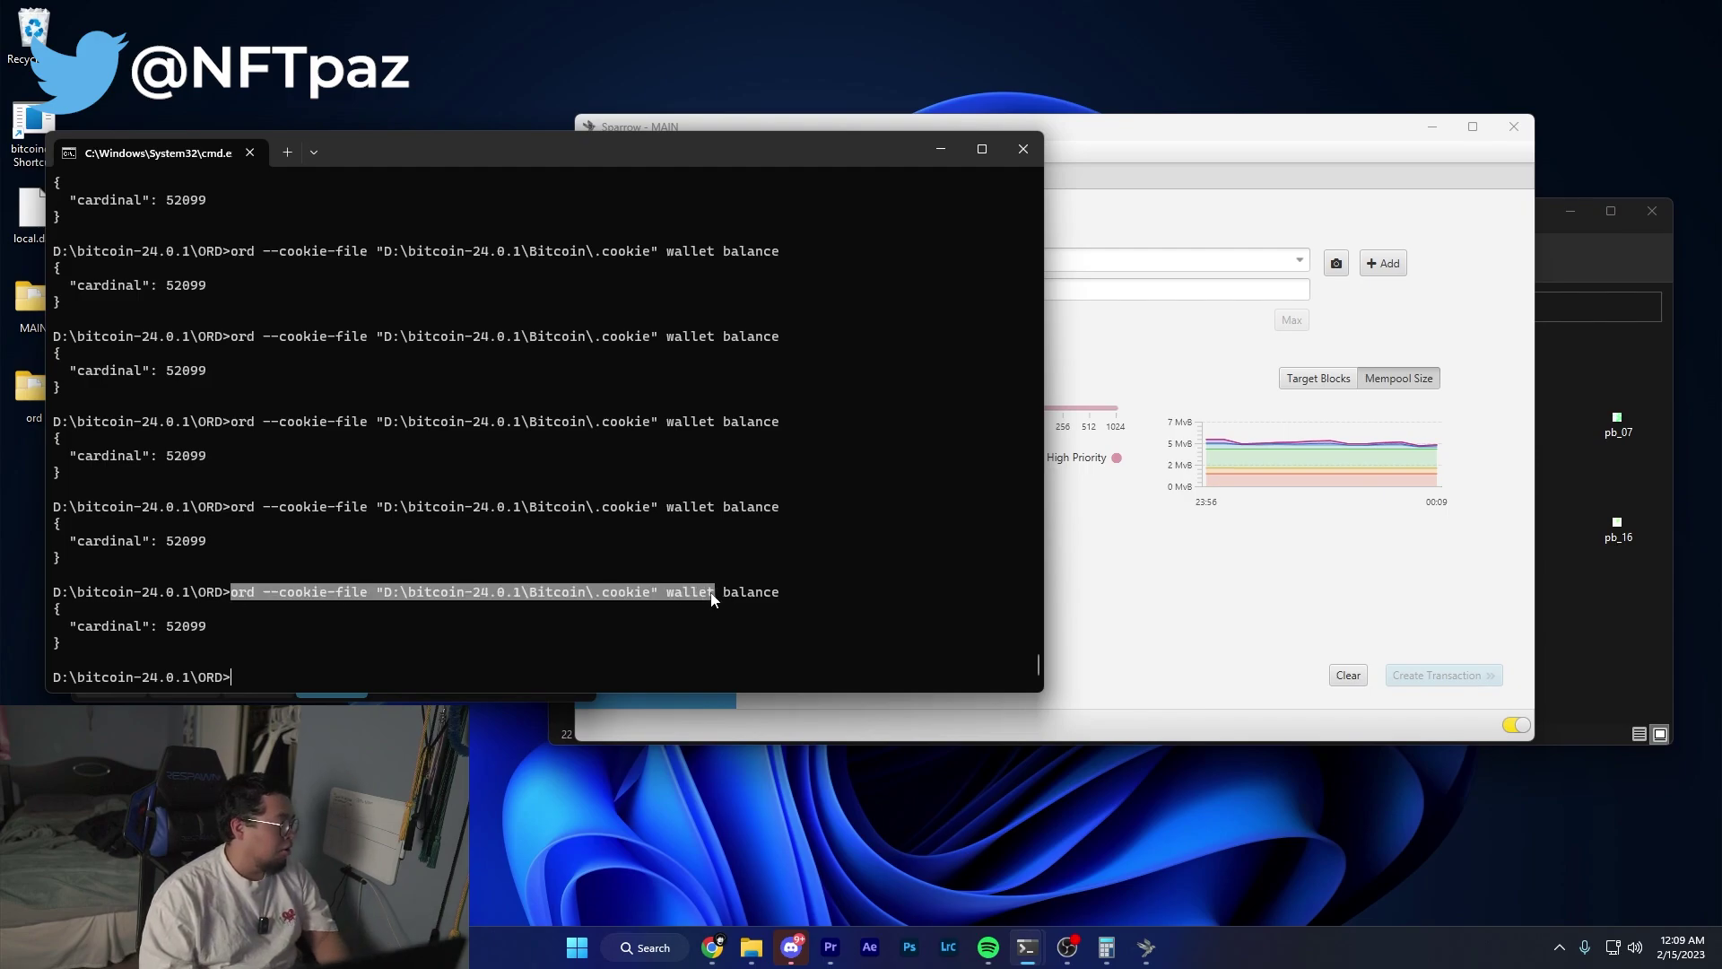
key("ctrl+c")
left_click_drag(221, 593, 661, 595)
key("ctrl+c")
key("ctrl+v")
left_click_drag(698, 680, 276, 680)
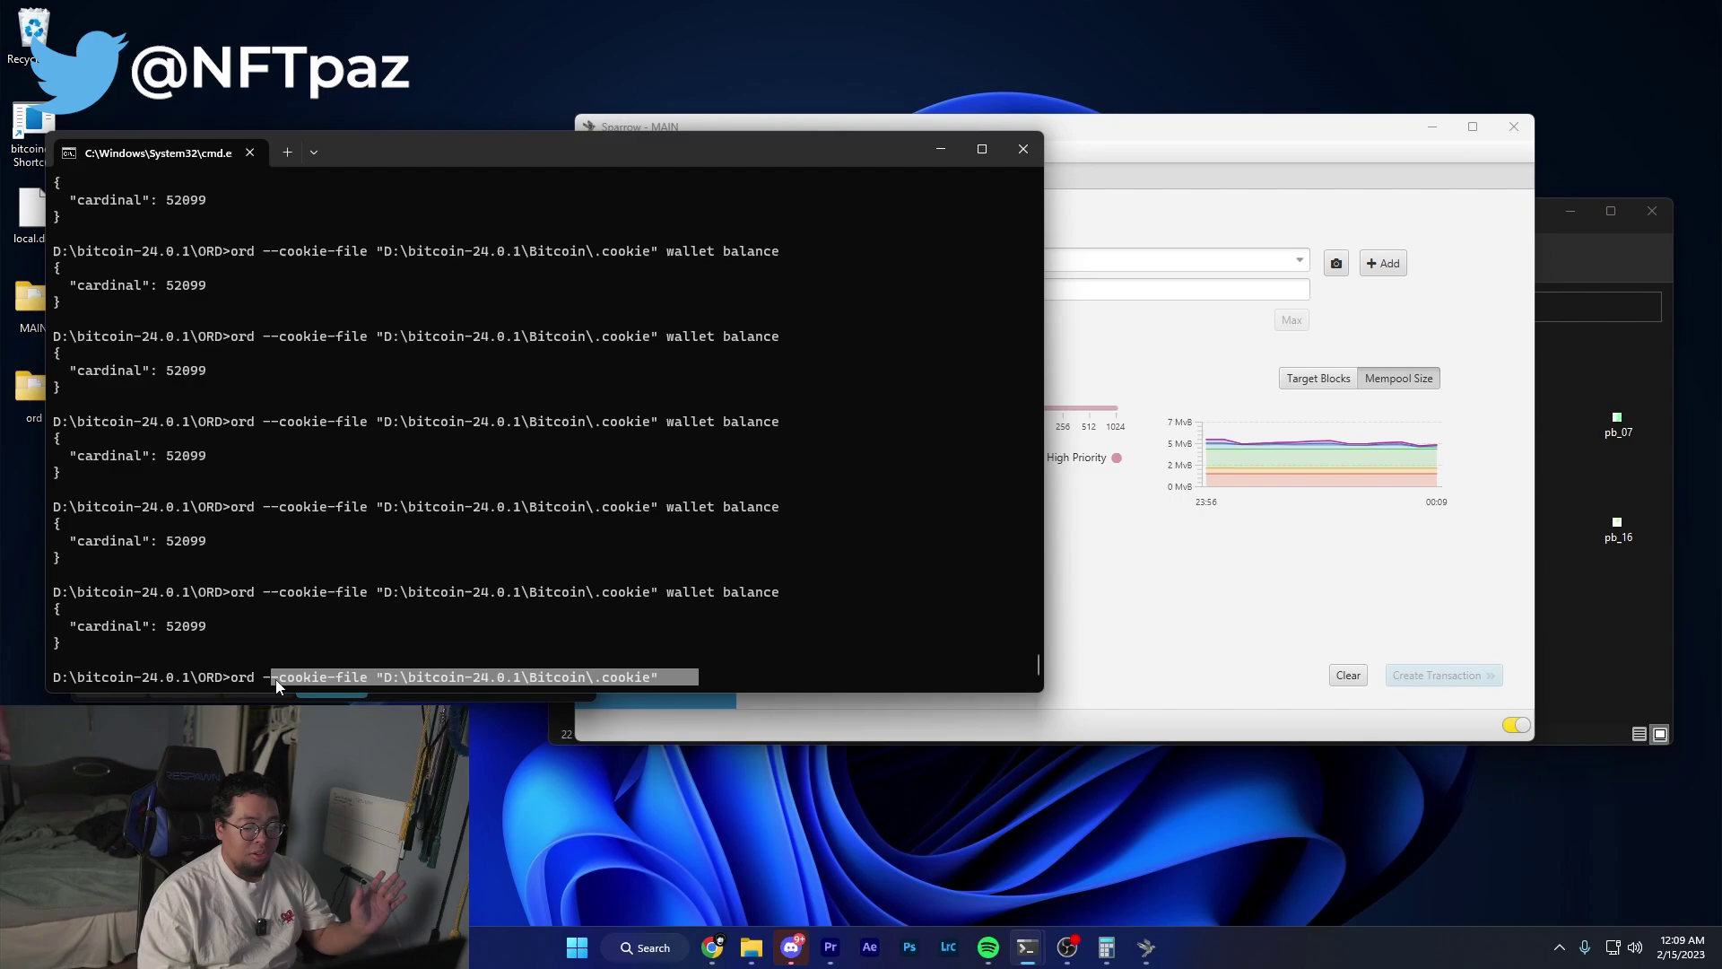
key("ctrl+c")
Run the command with --wallet pixelblock wallet receive and copy the printed receive address.
type("--")
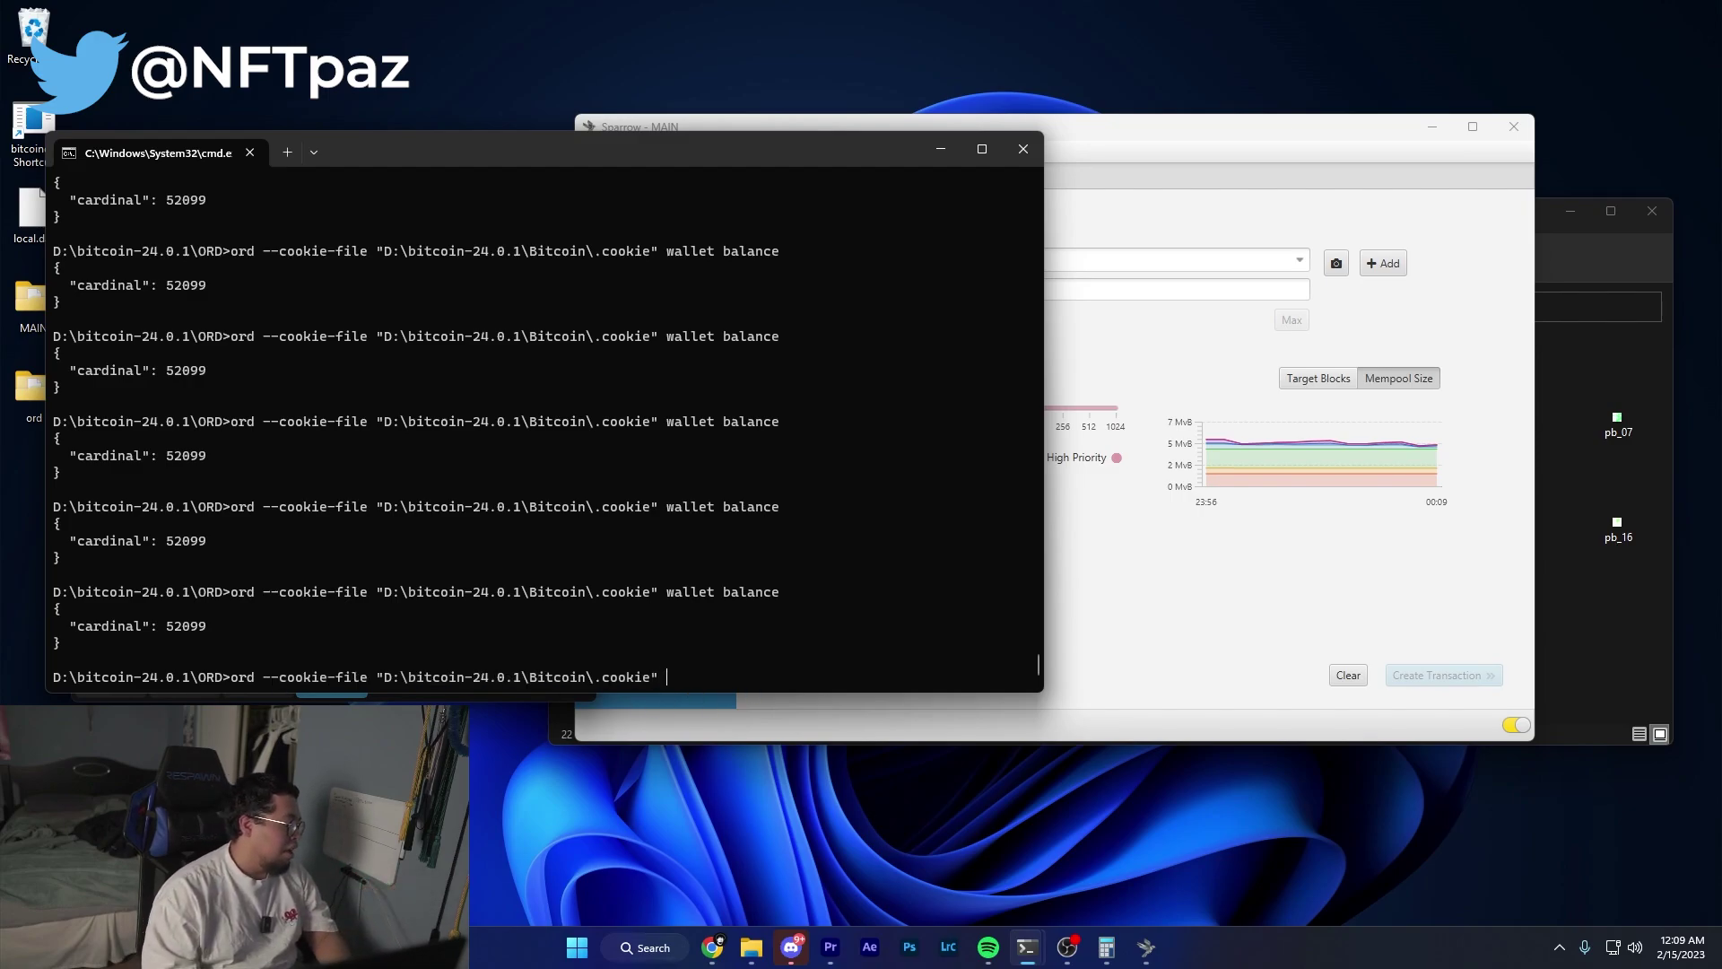
type("walle")
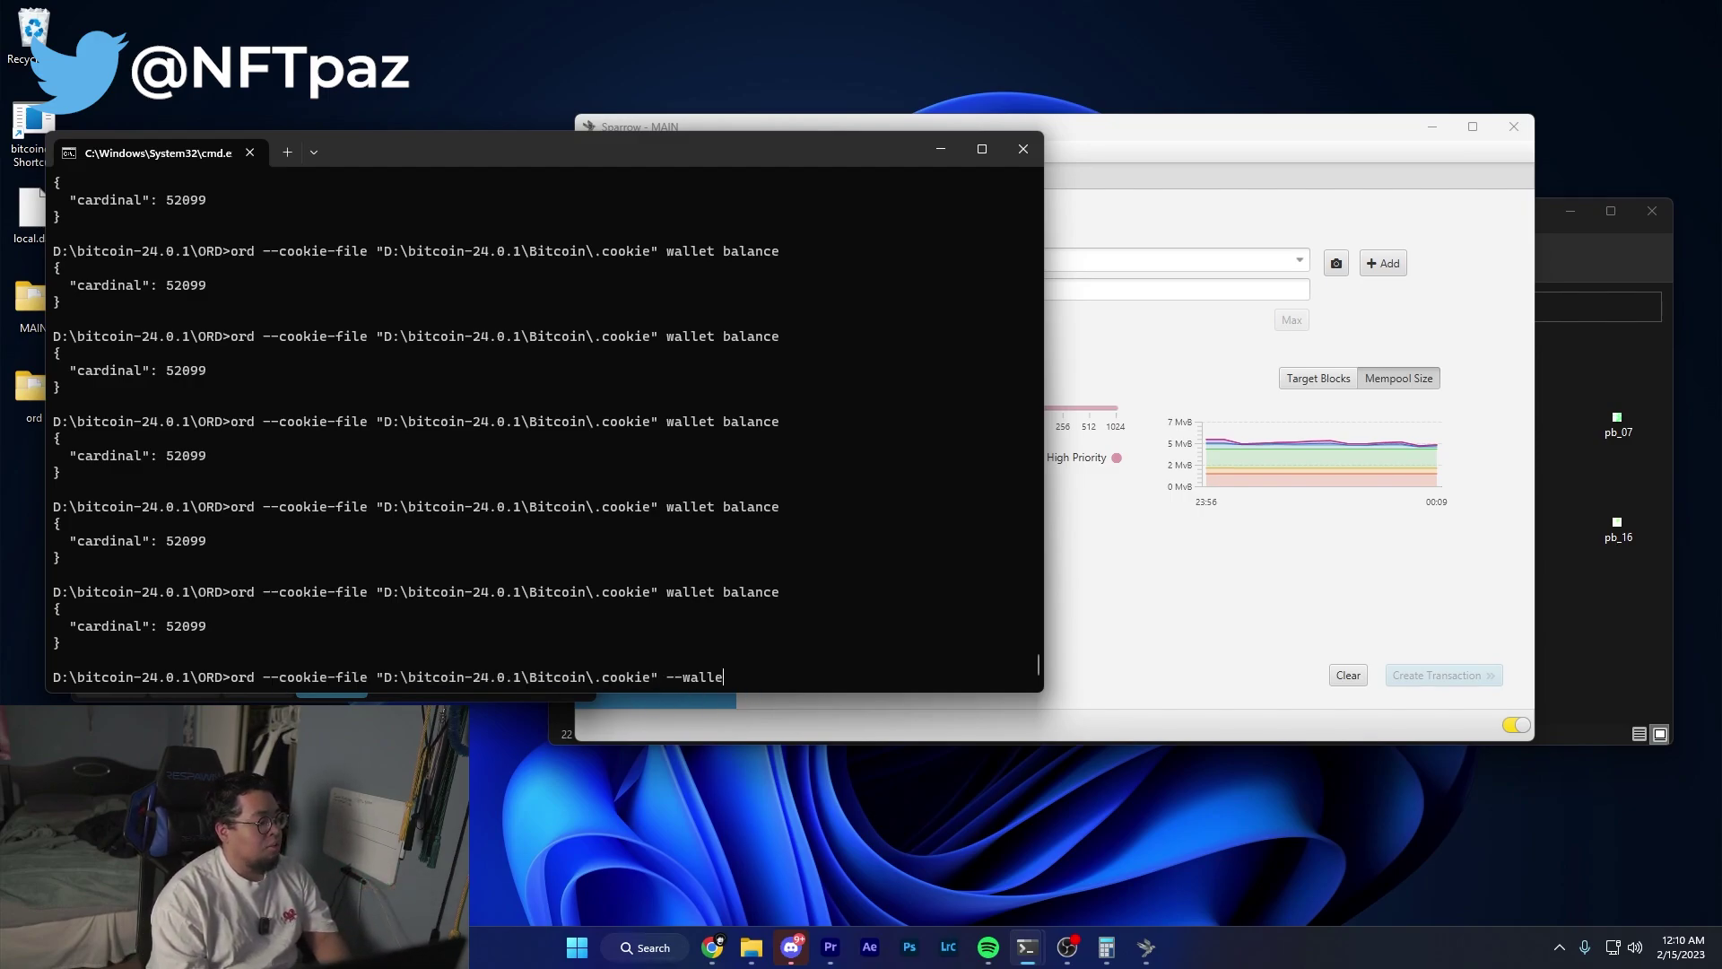
type("t pi")
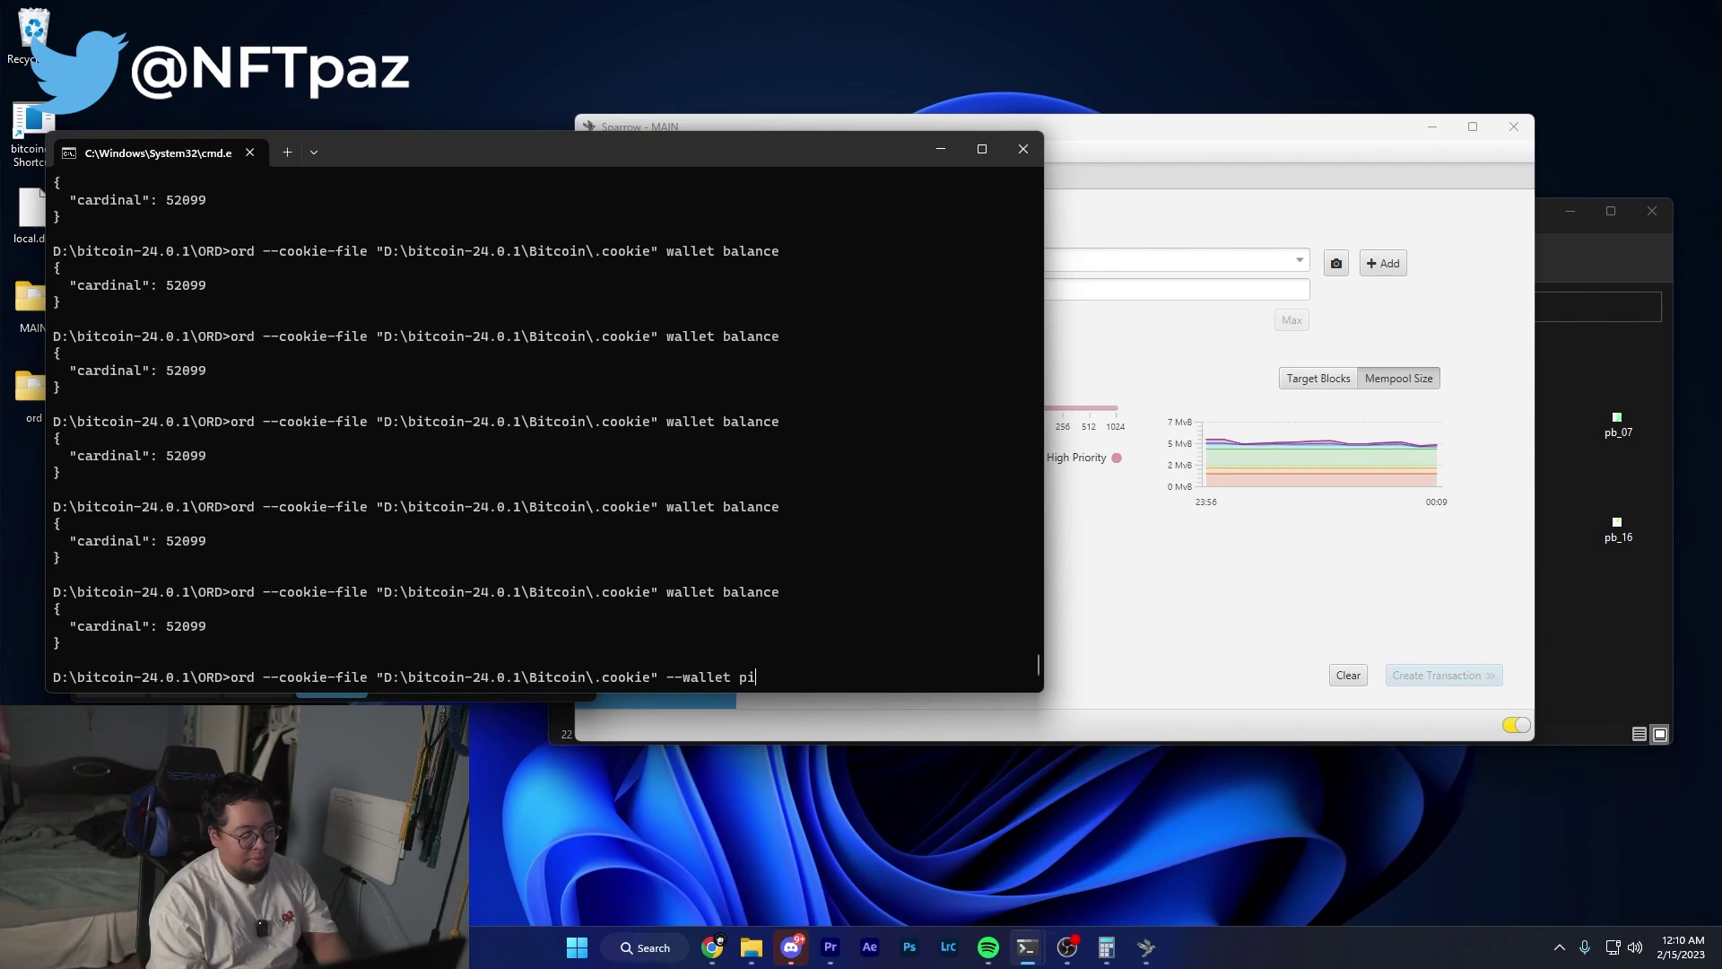
type("xelblock ")
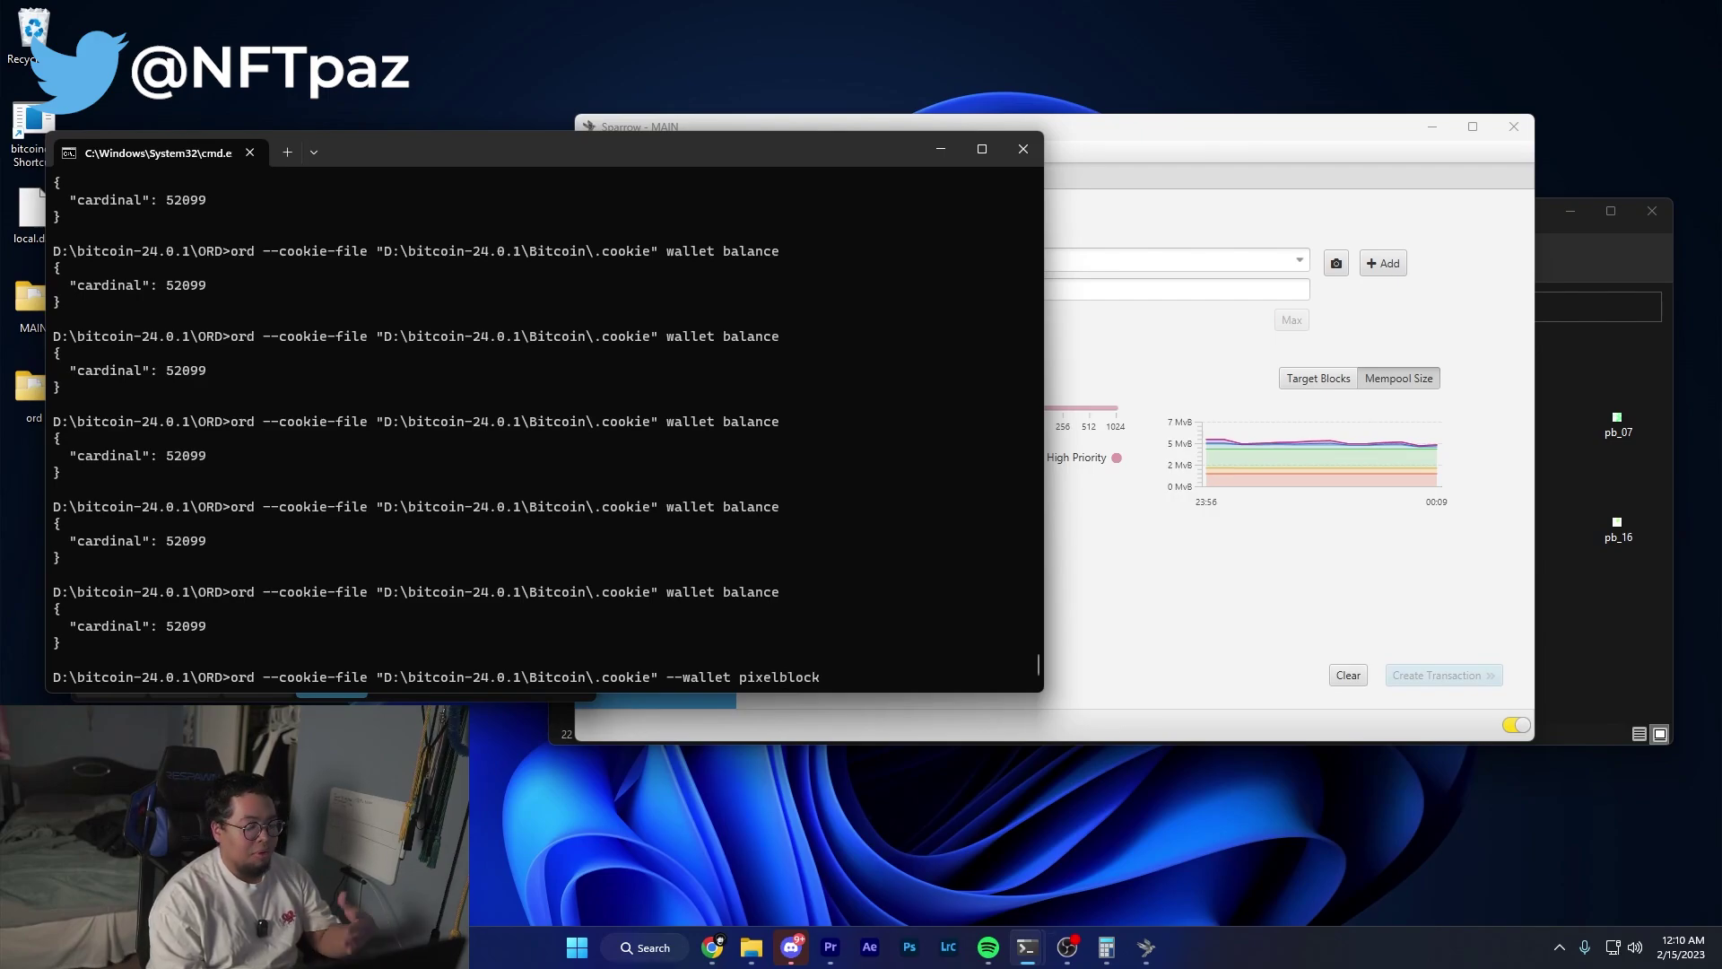
type("wallet")
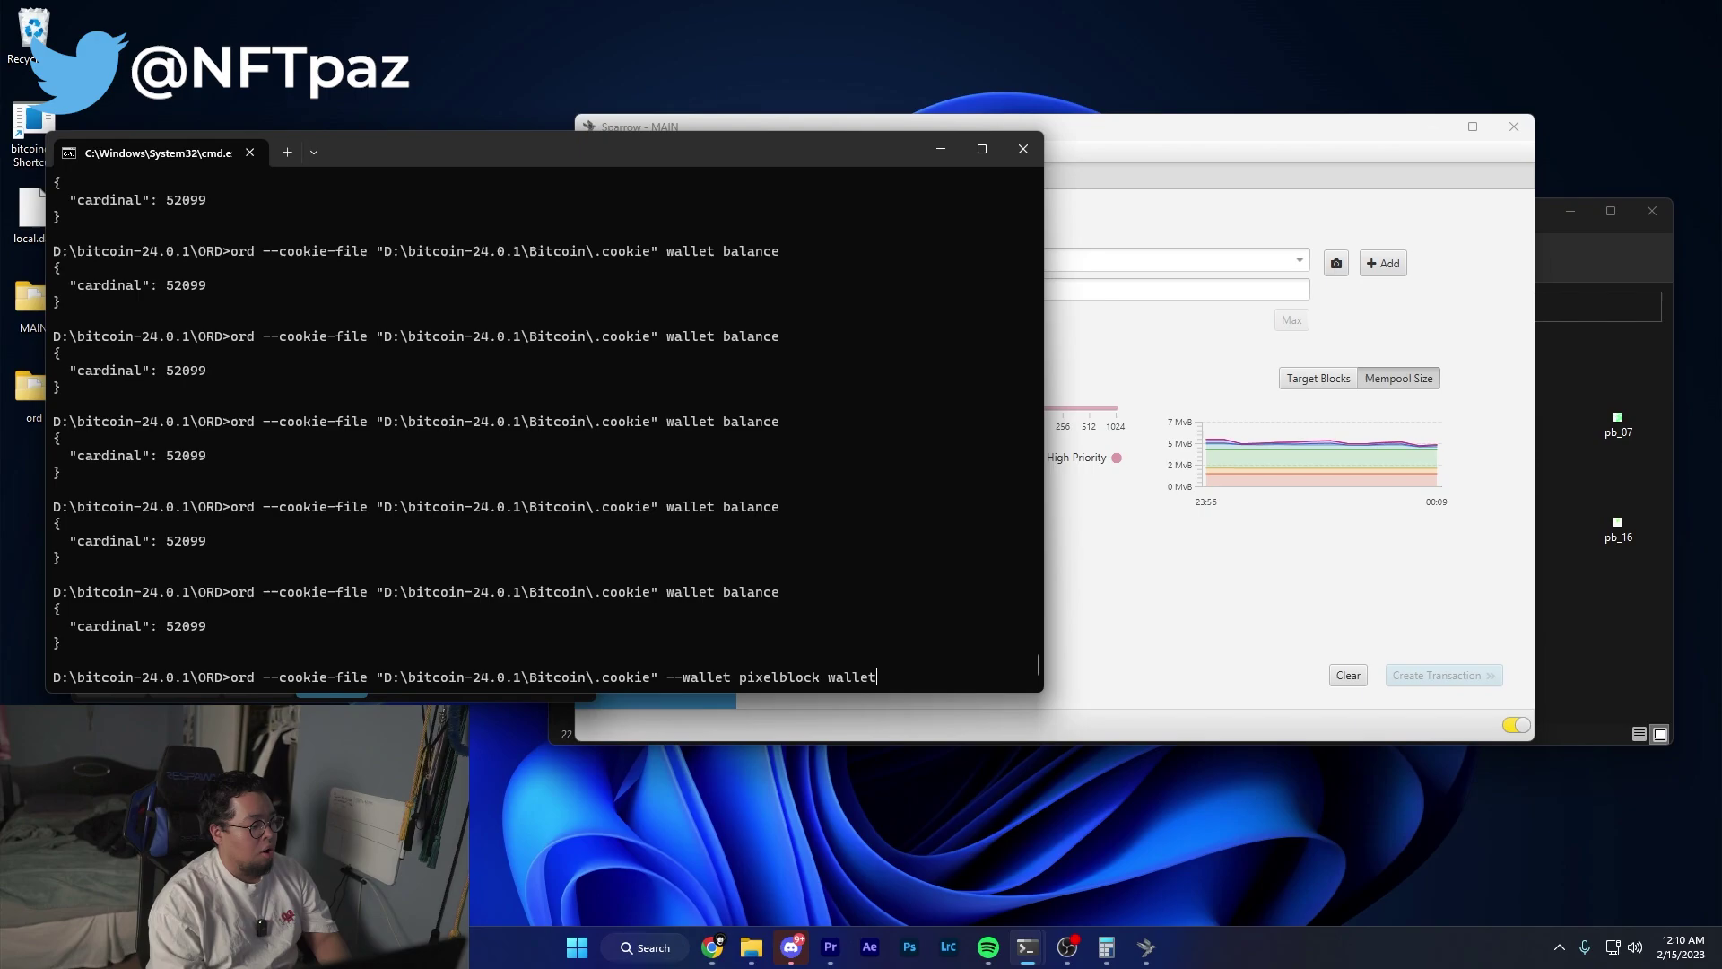
type(" create")
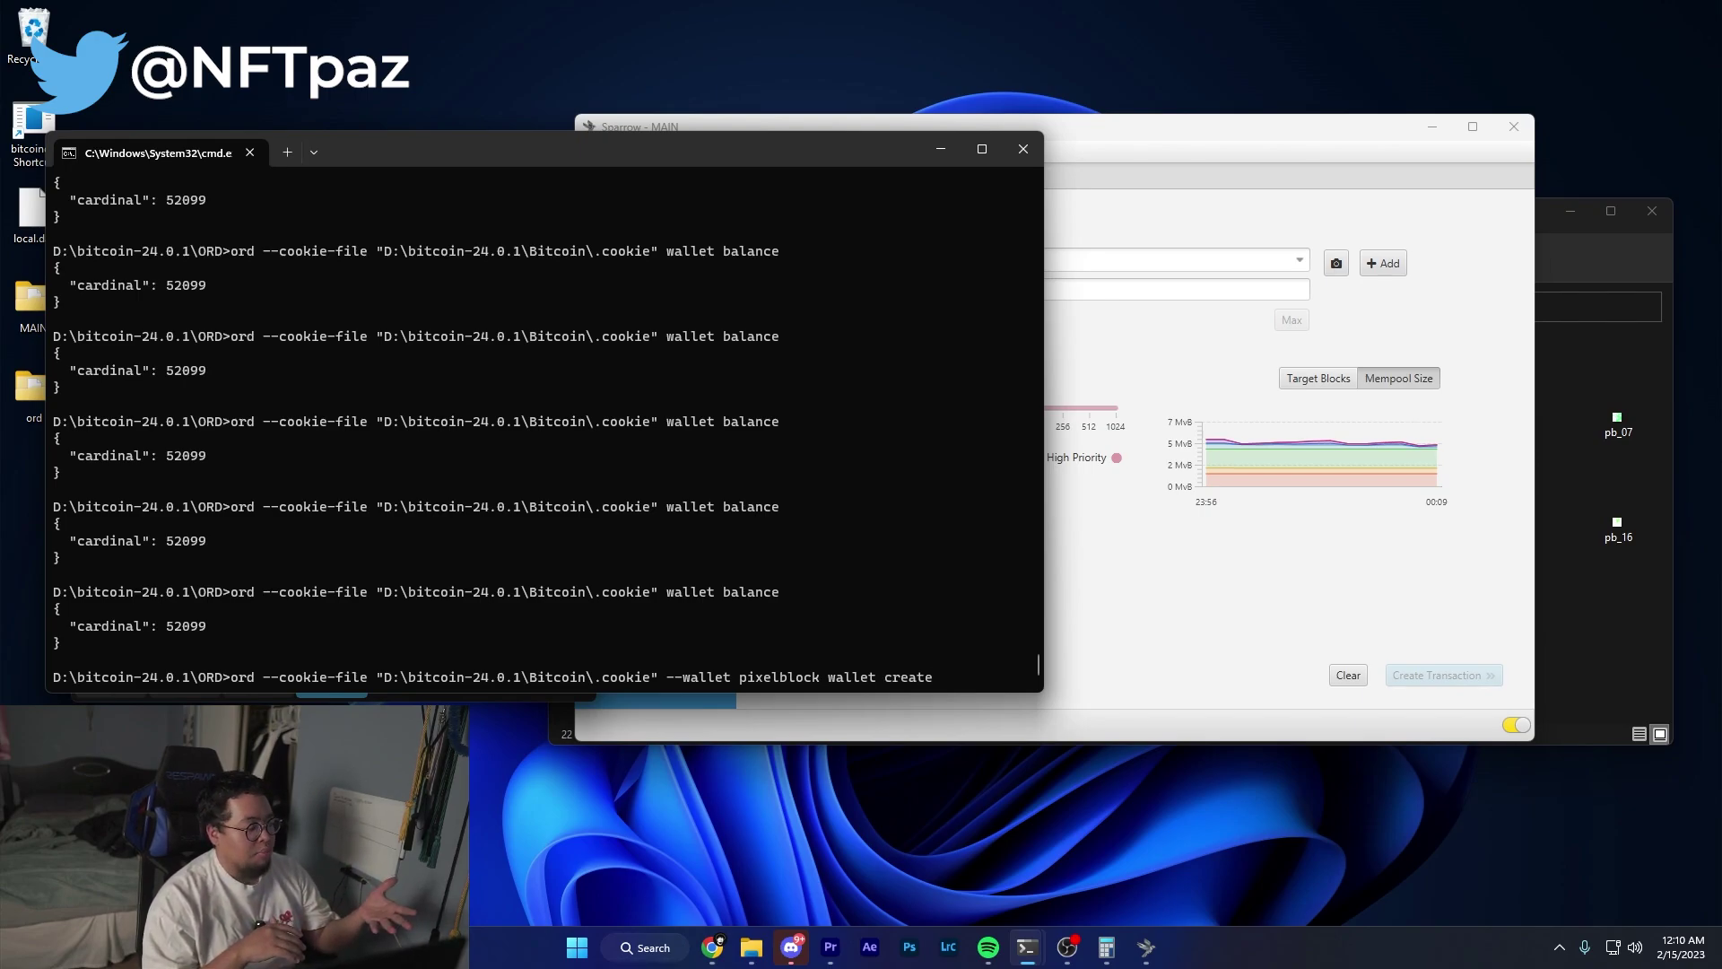
key("BackSpace")
key("BackSpace")
key("BackSpace")
key("BackSpace")
key("BackSpace")
key("BackSpace")
key("BackSpace")
key("BackSpace")
key("BackSpace")
key("BackSpace")
key("BackSpace")
key("BackSpace")
key("BackSpace")
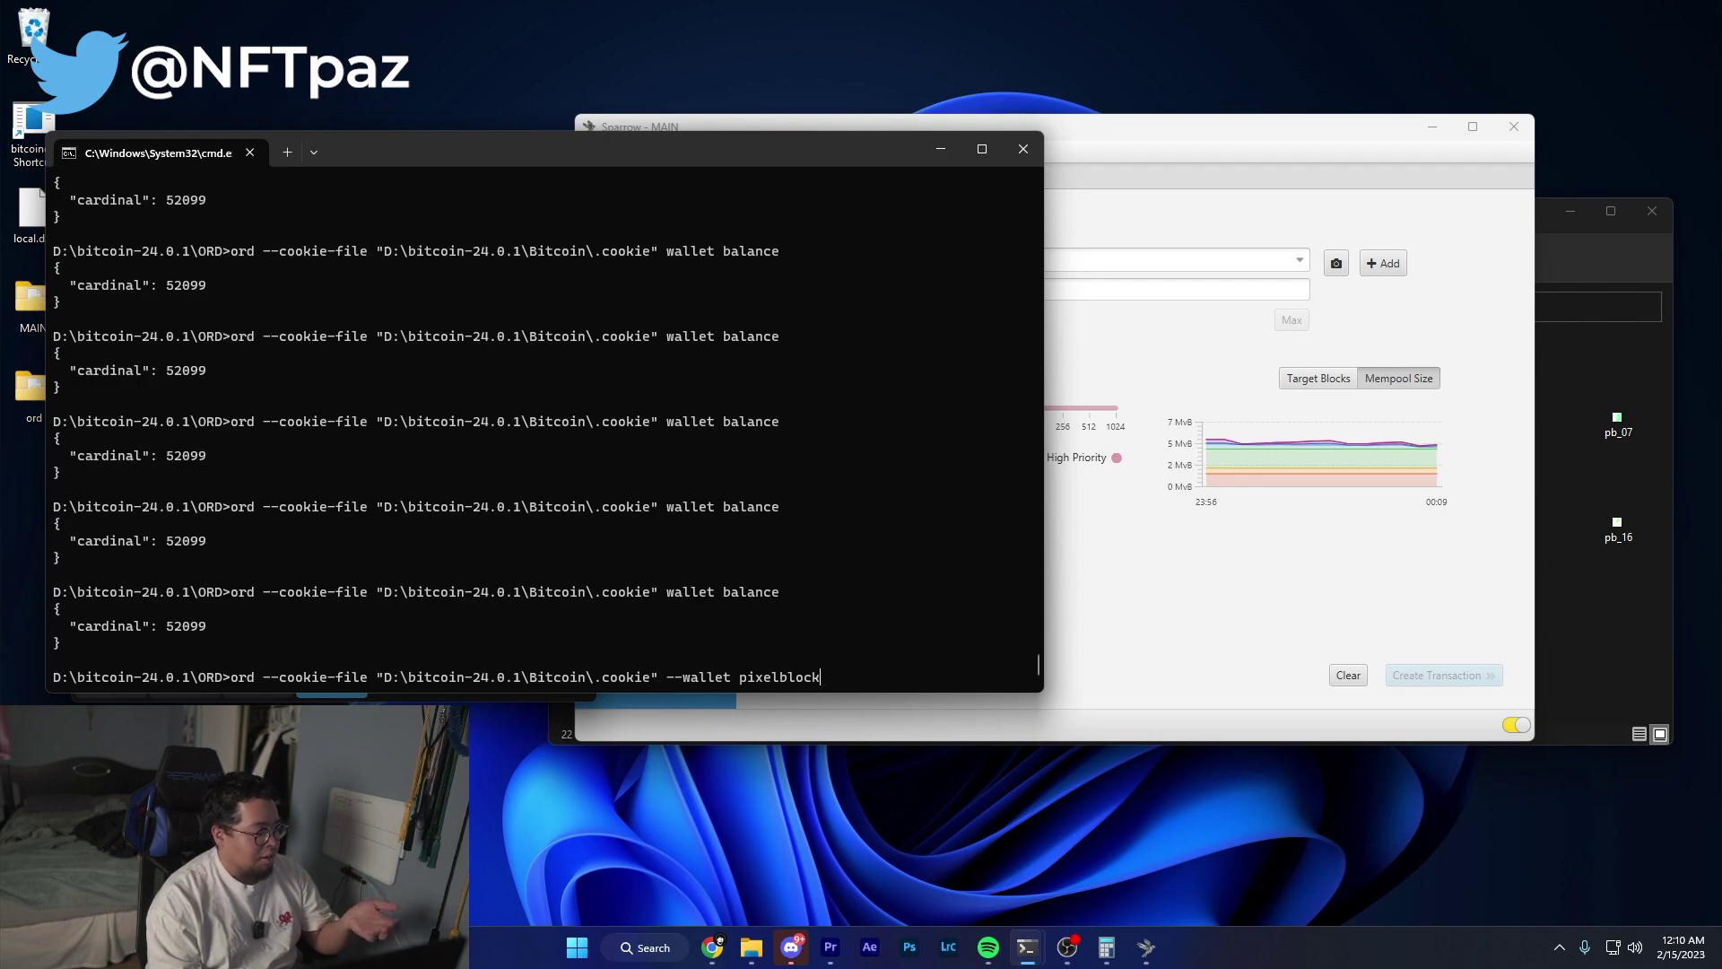
type("wal")
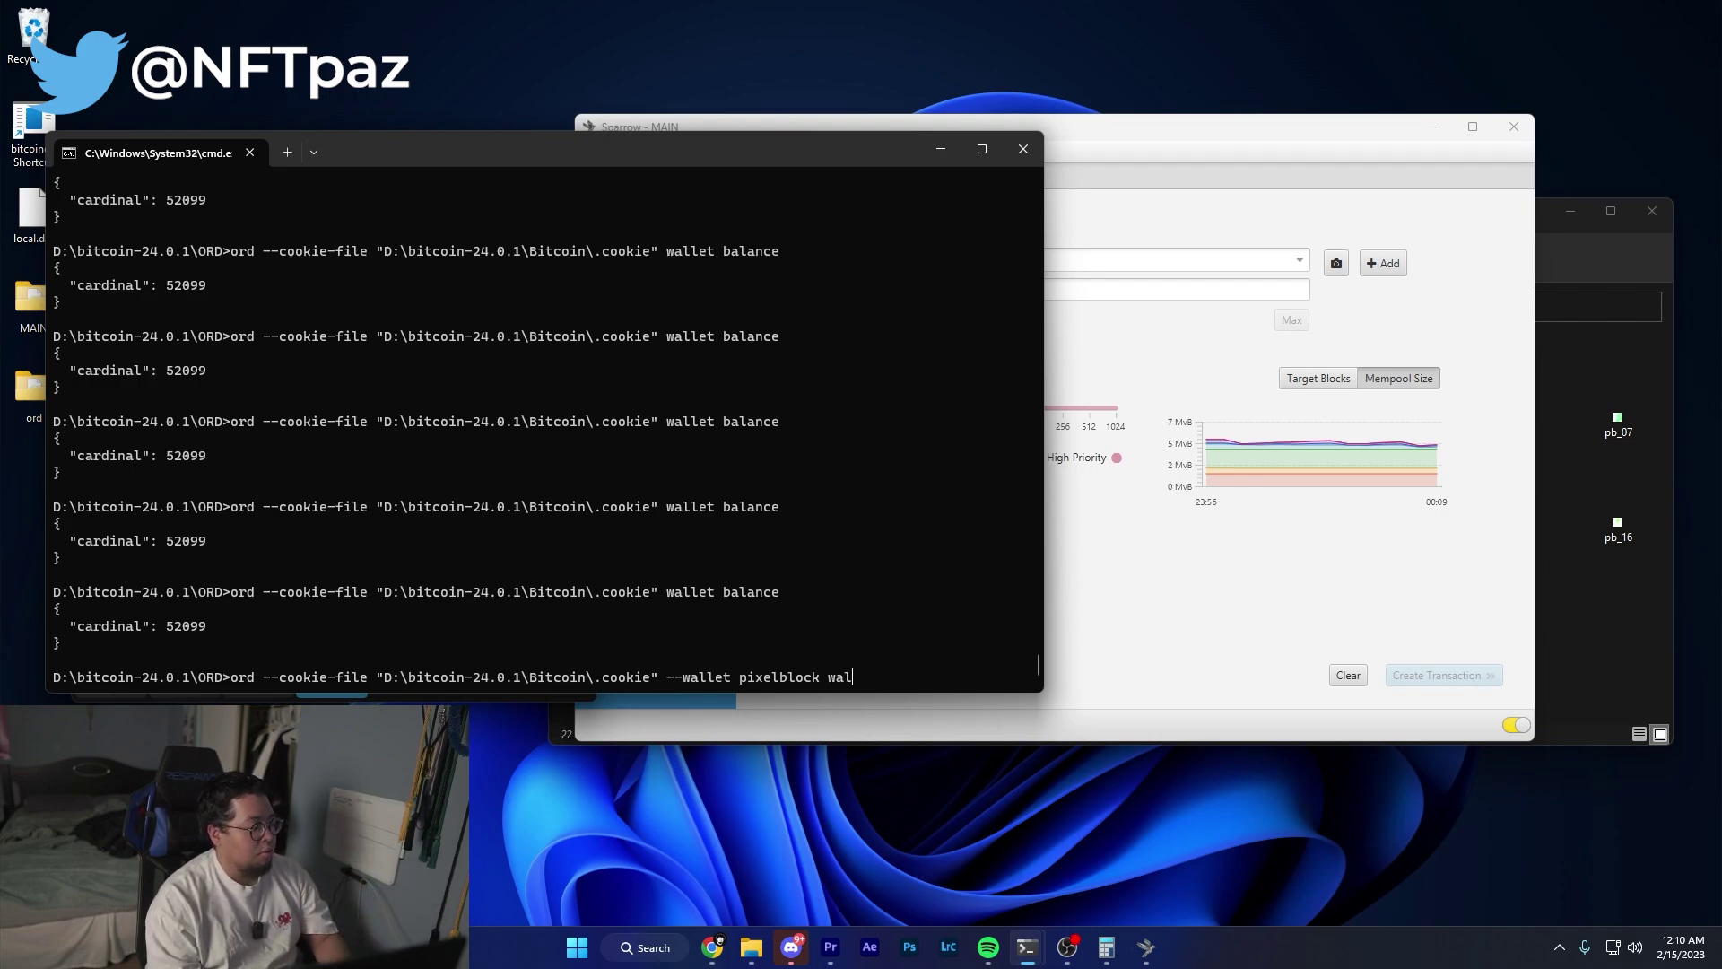
type("let receive")
key("Return")
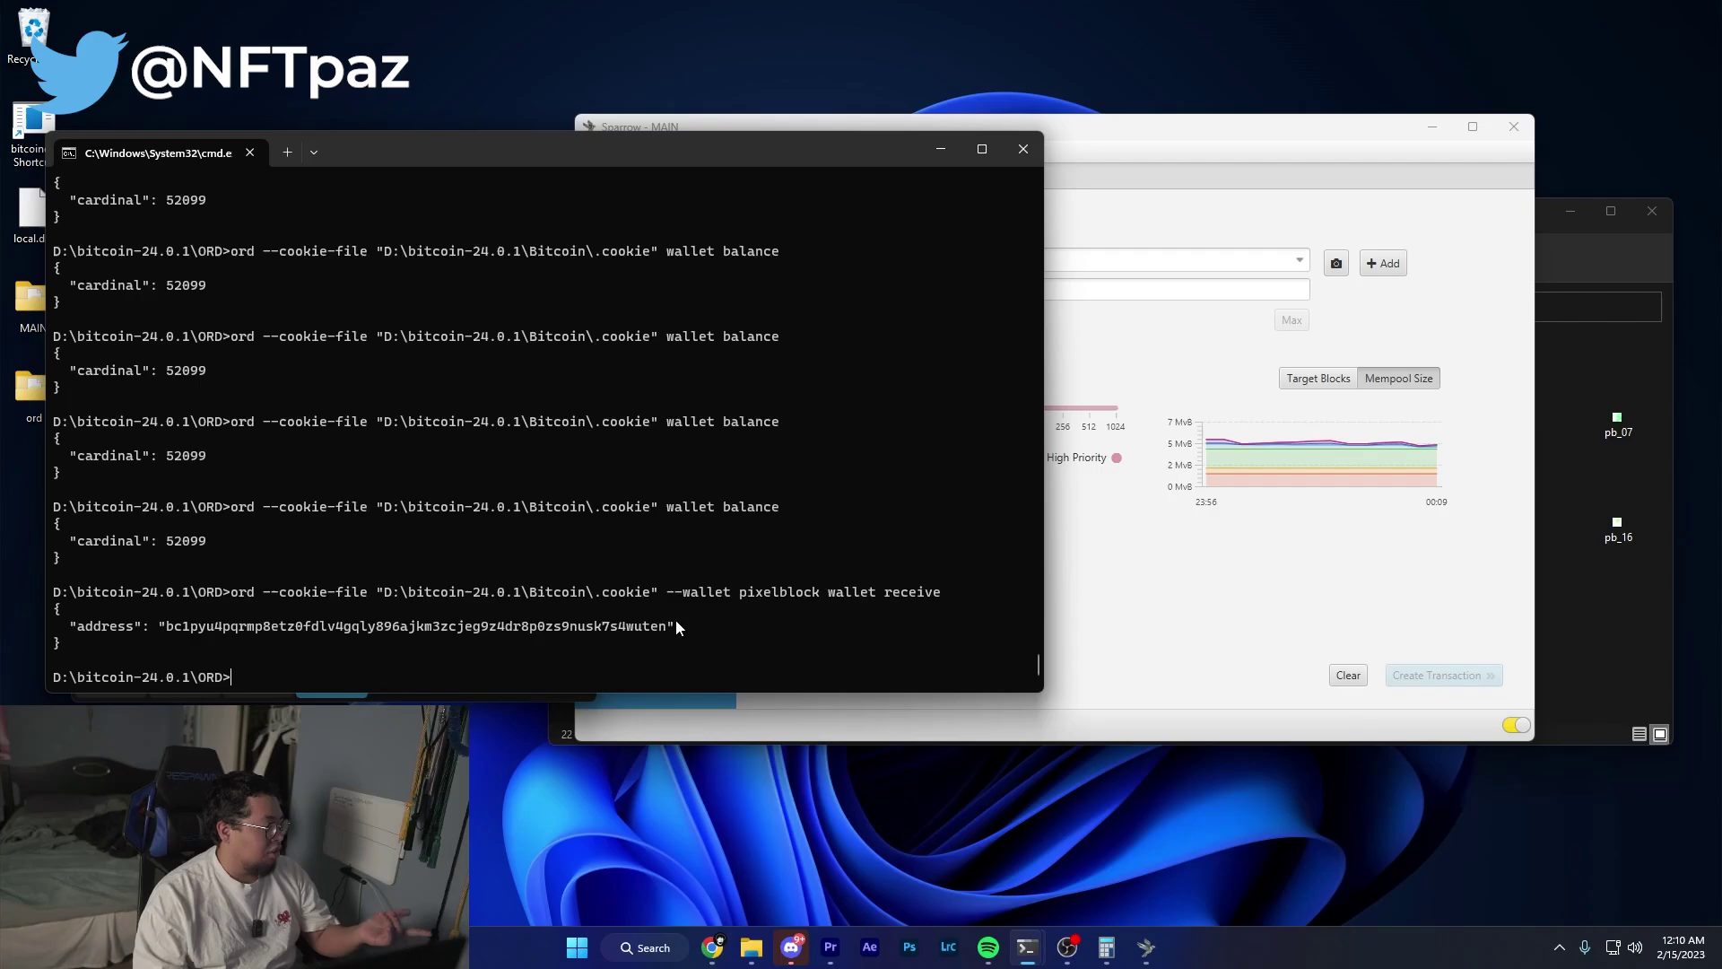
left_click_drag(675, 624, 169, 625)
key("alt+Tab")
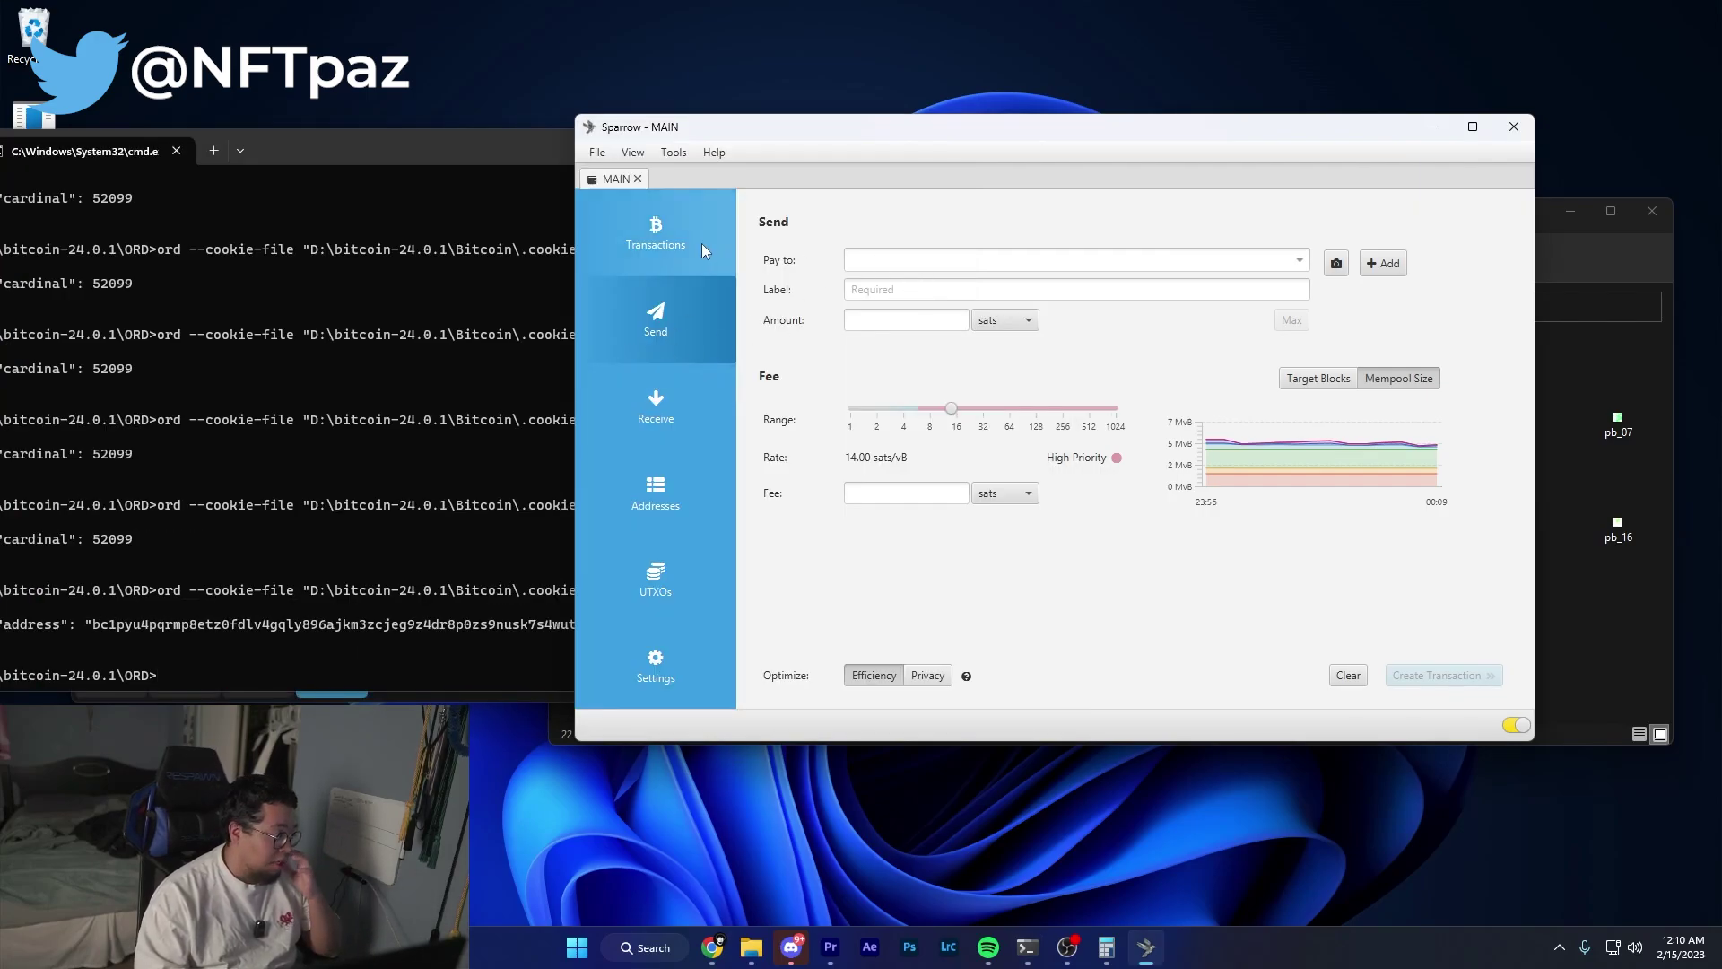
Paste the receive address into Pay to and label the payment pixelblock.
left_click(927, 259)
type("bc1pyu4pqrmp8etz0fdlv4gqly896ajkm3zcjeg9z4dr8p0zs9nusk7s4wuten\"")
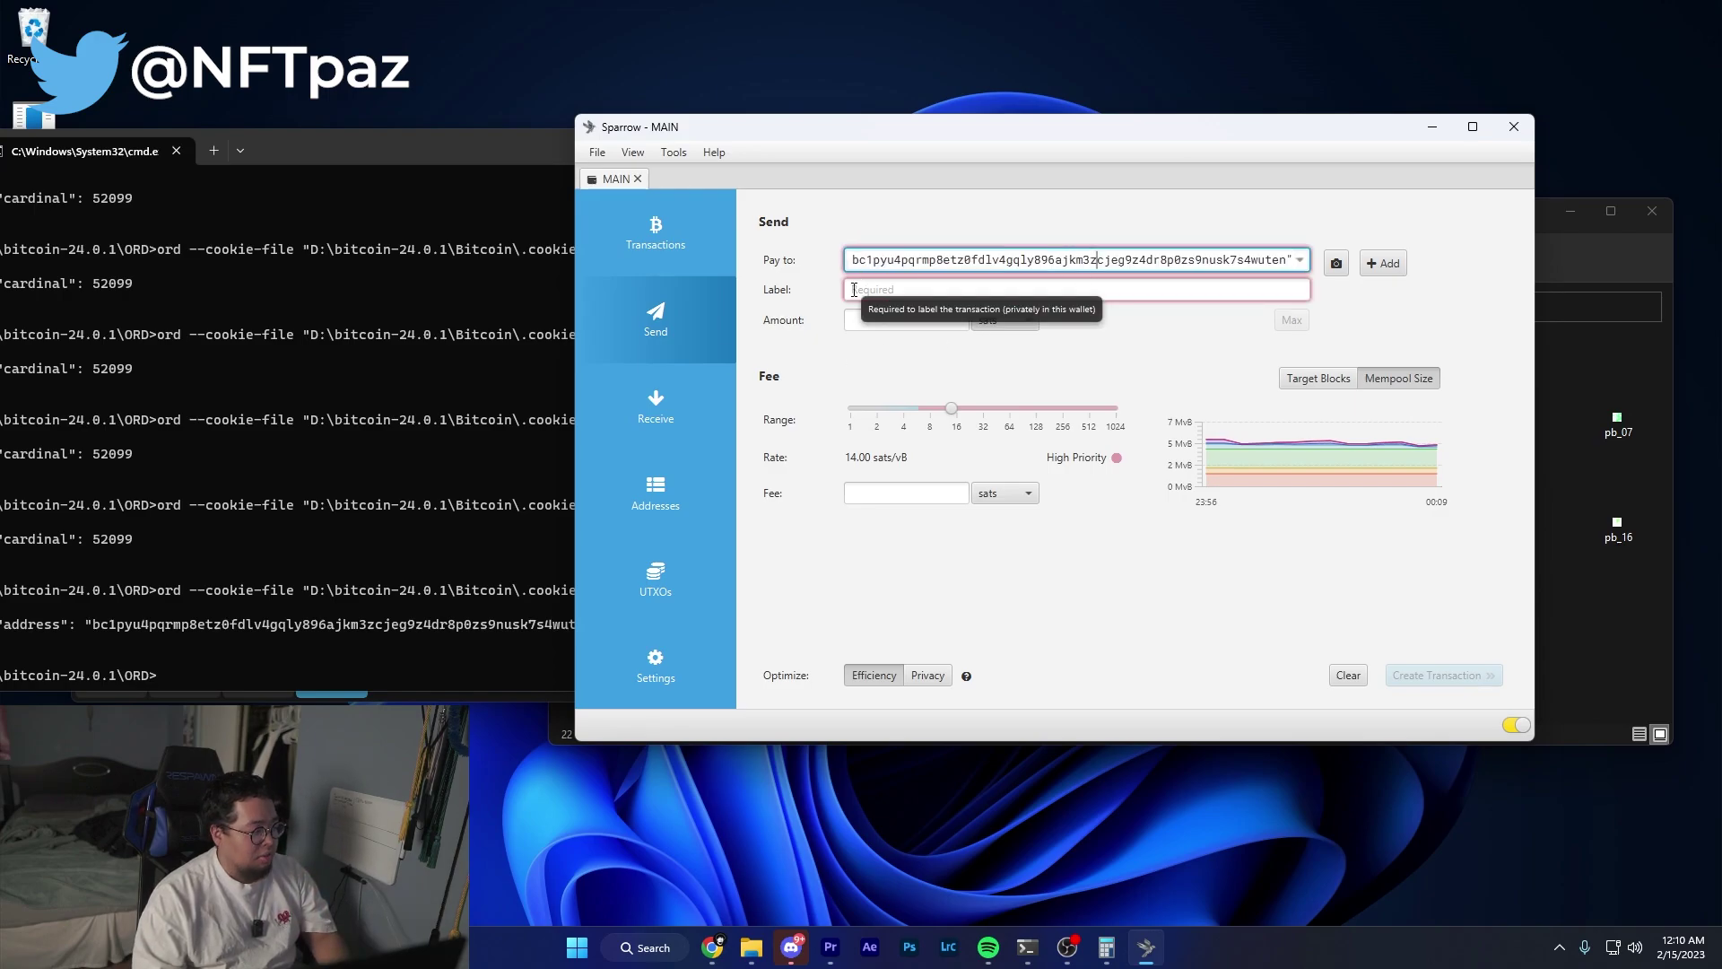
left_click(868, 287)
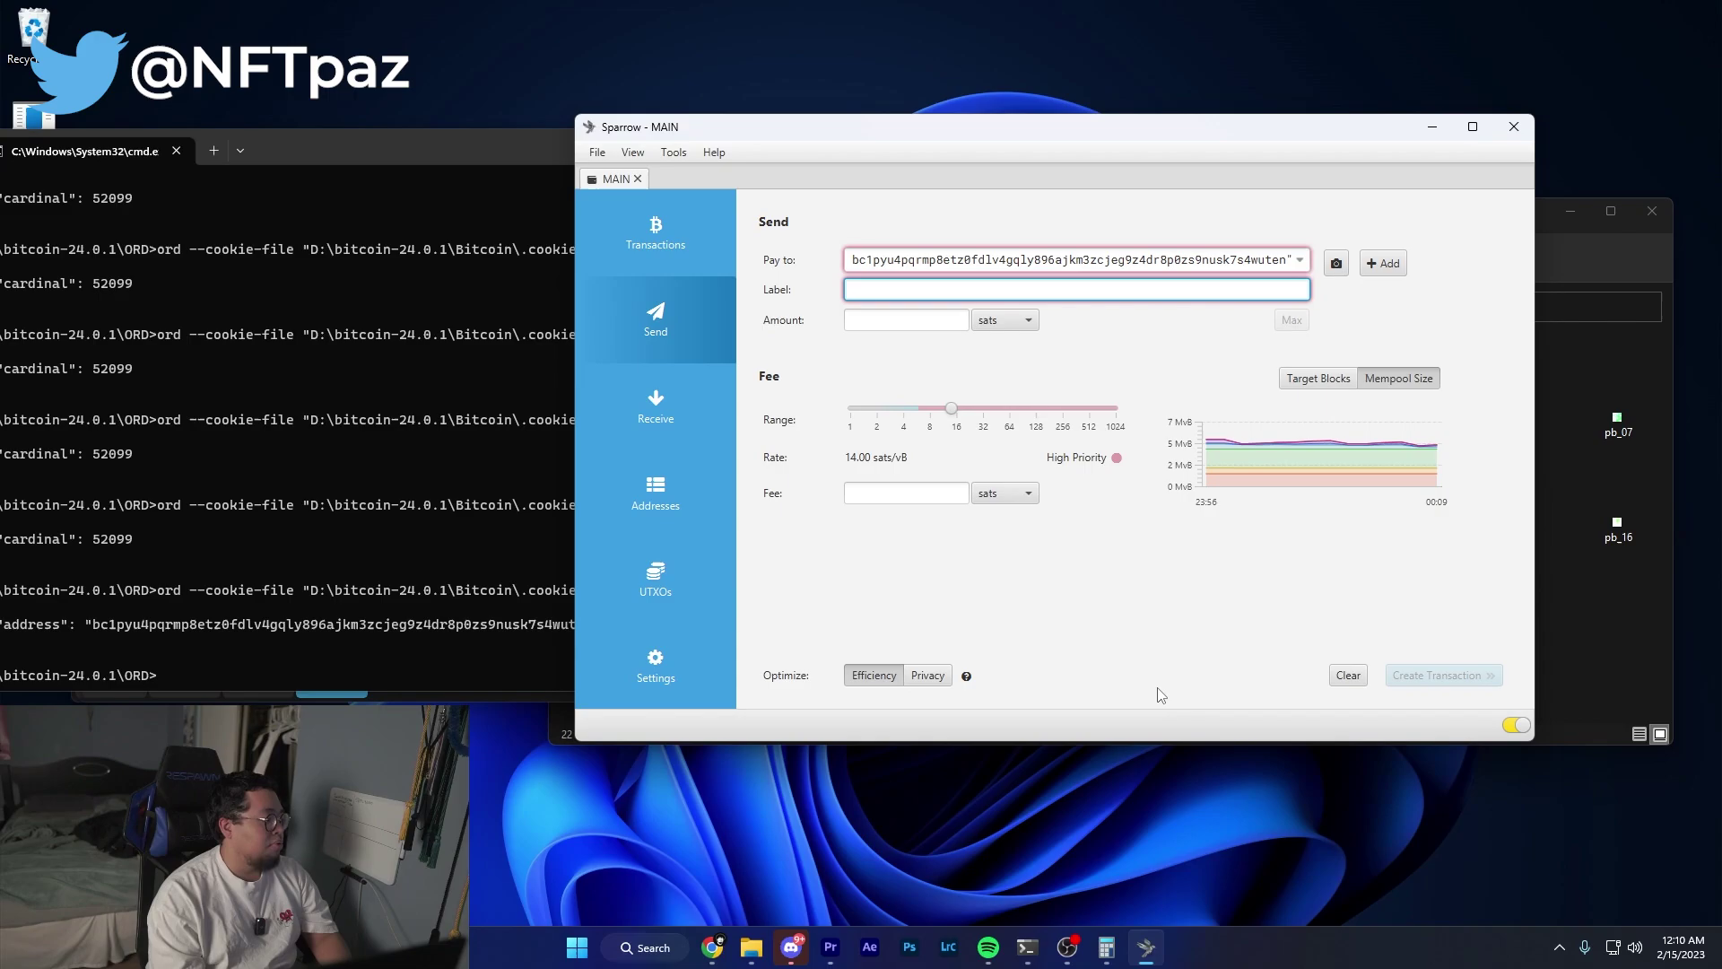
type("pixelblock")
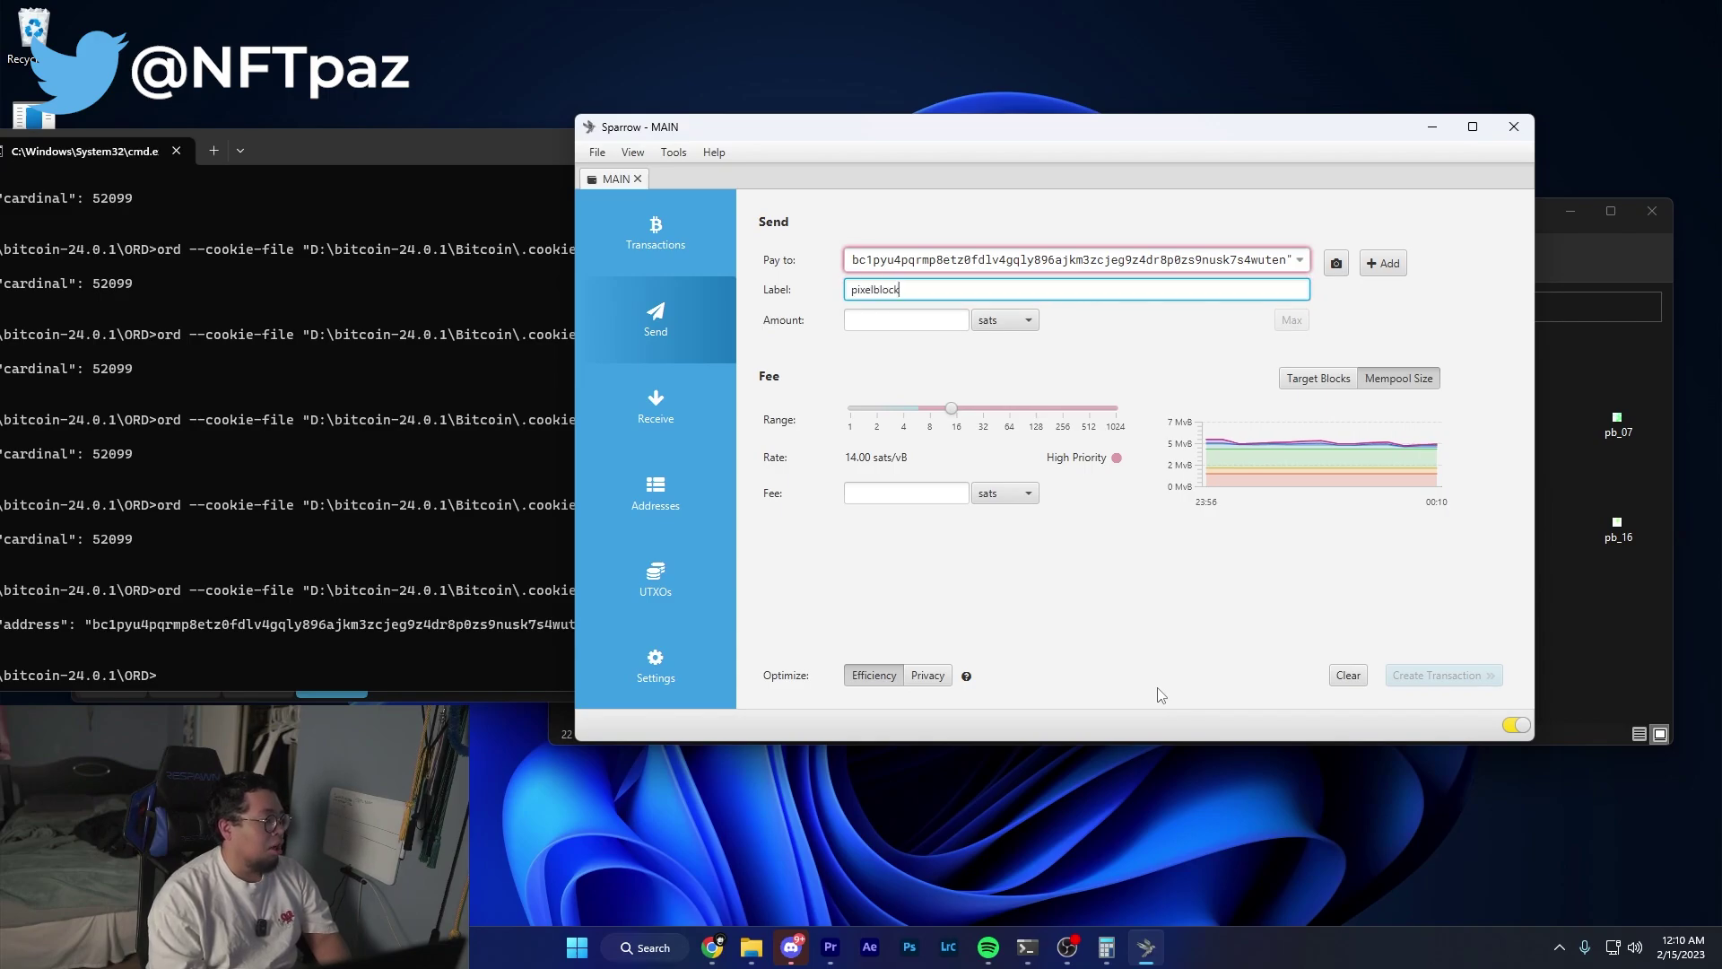
Paste 50,050 sats from Calculator as the amount and adjust the fee rate slider.
key("alt+Tab")
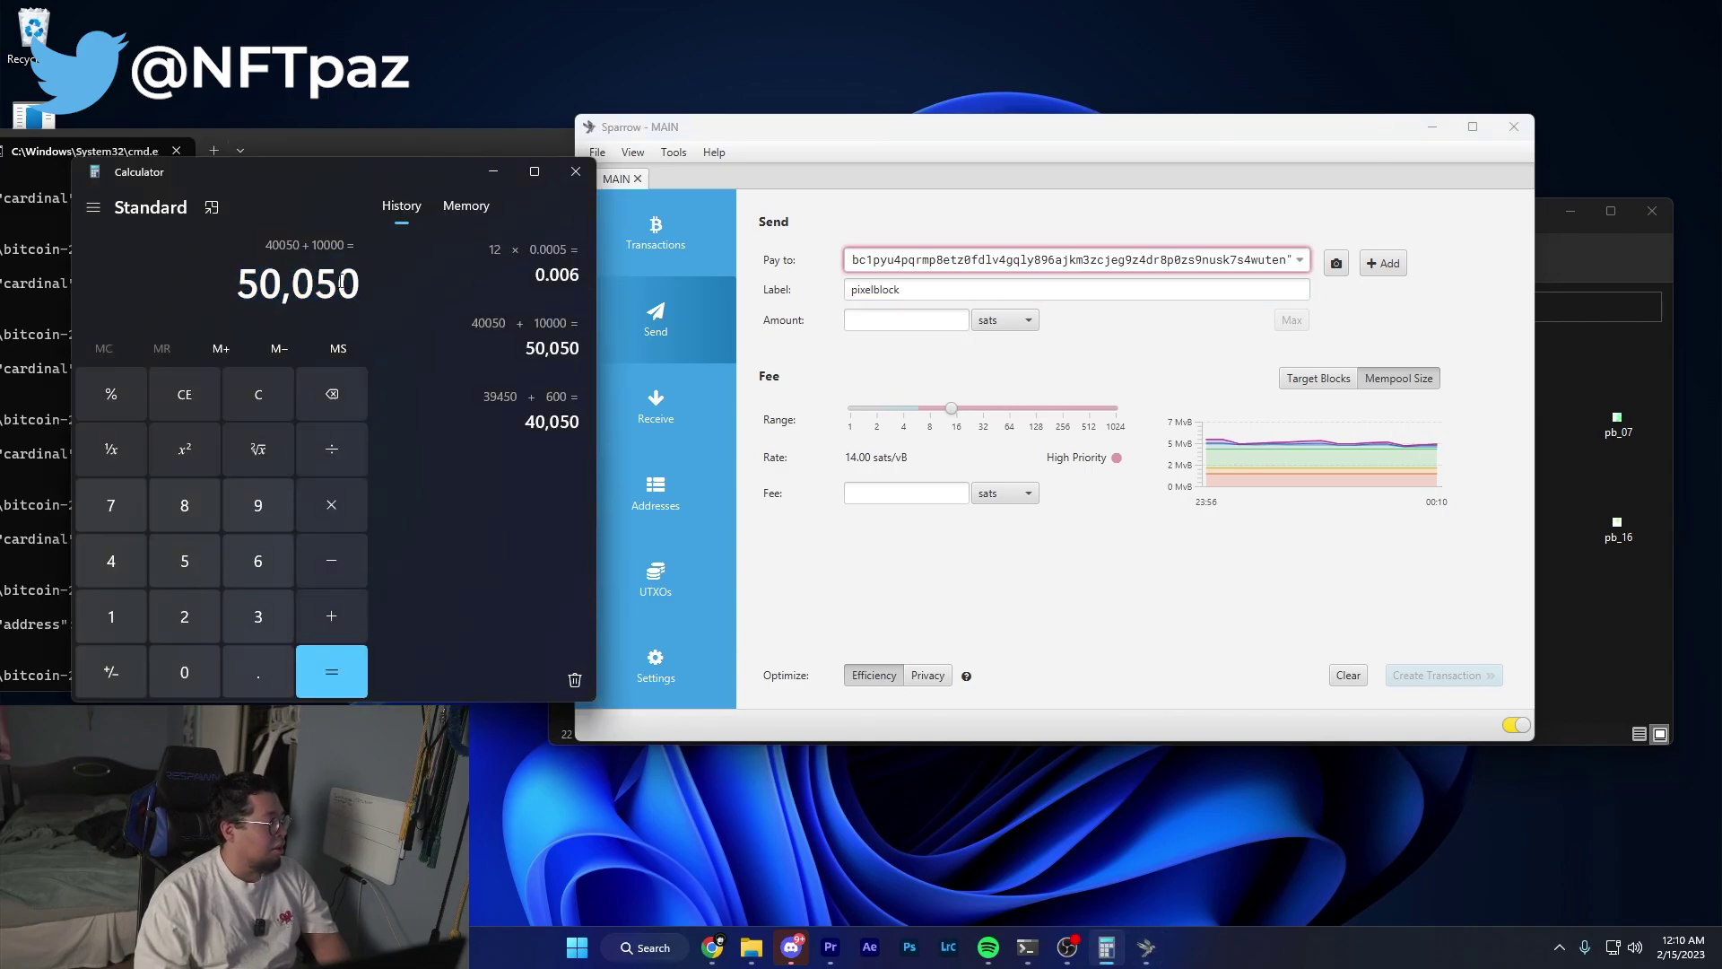
key("ctrl+c")
left_click(901, 321)
key("ctrl+v")
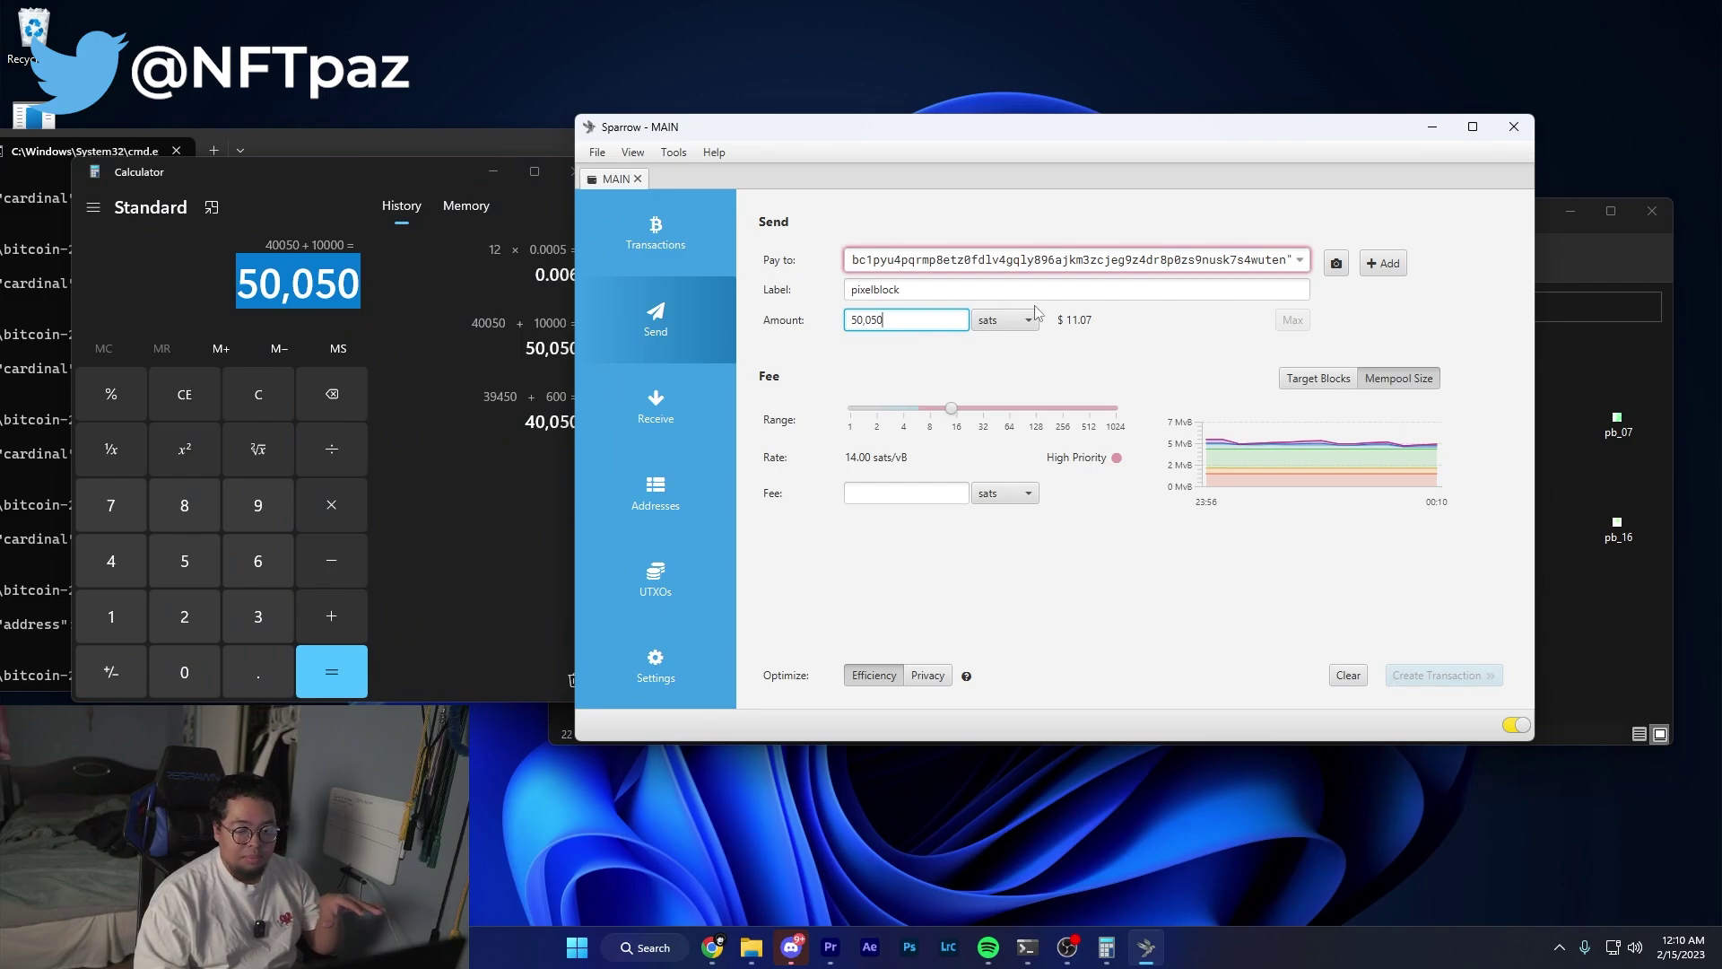
left_click_drag(950, 408, 939, 410)
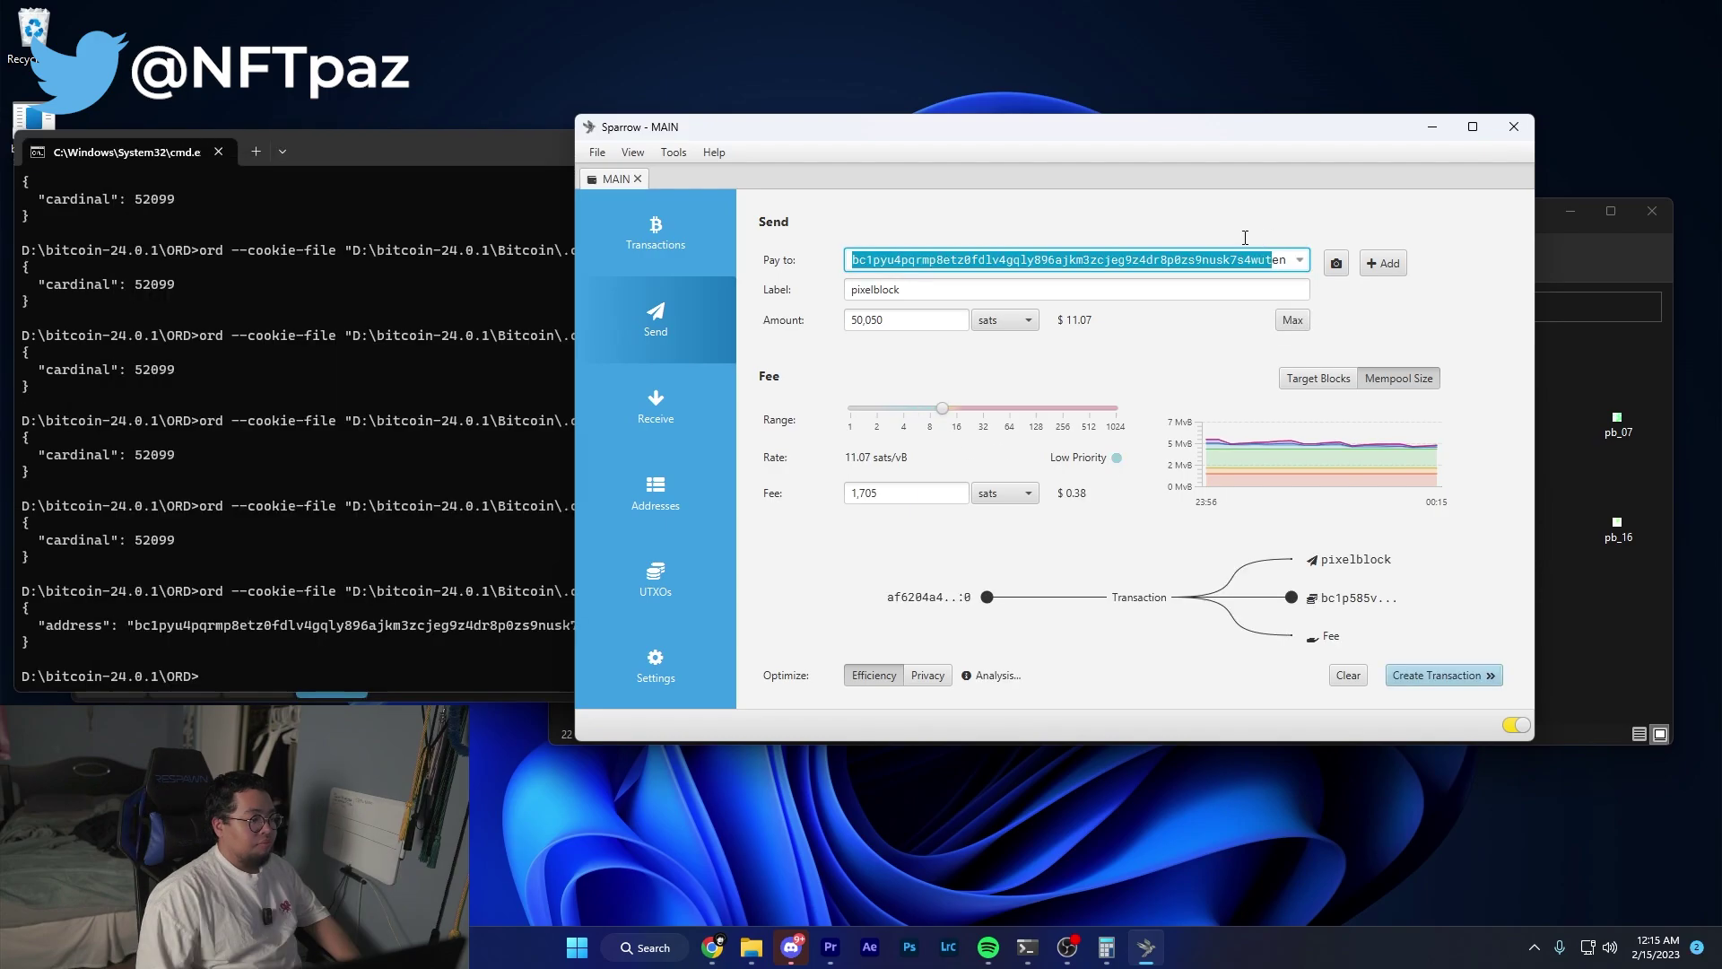
Select and inspect parts of the recipient address in the Pay to field.
left_click_drag(1132, 261, 1287, 260)
left_click(882, 265)
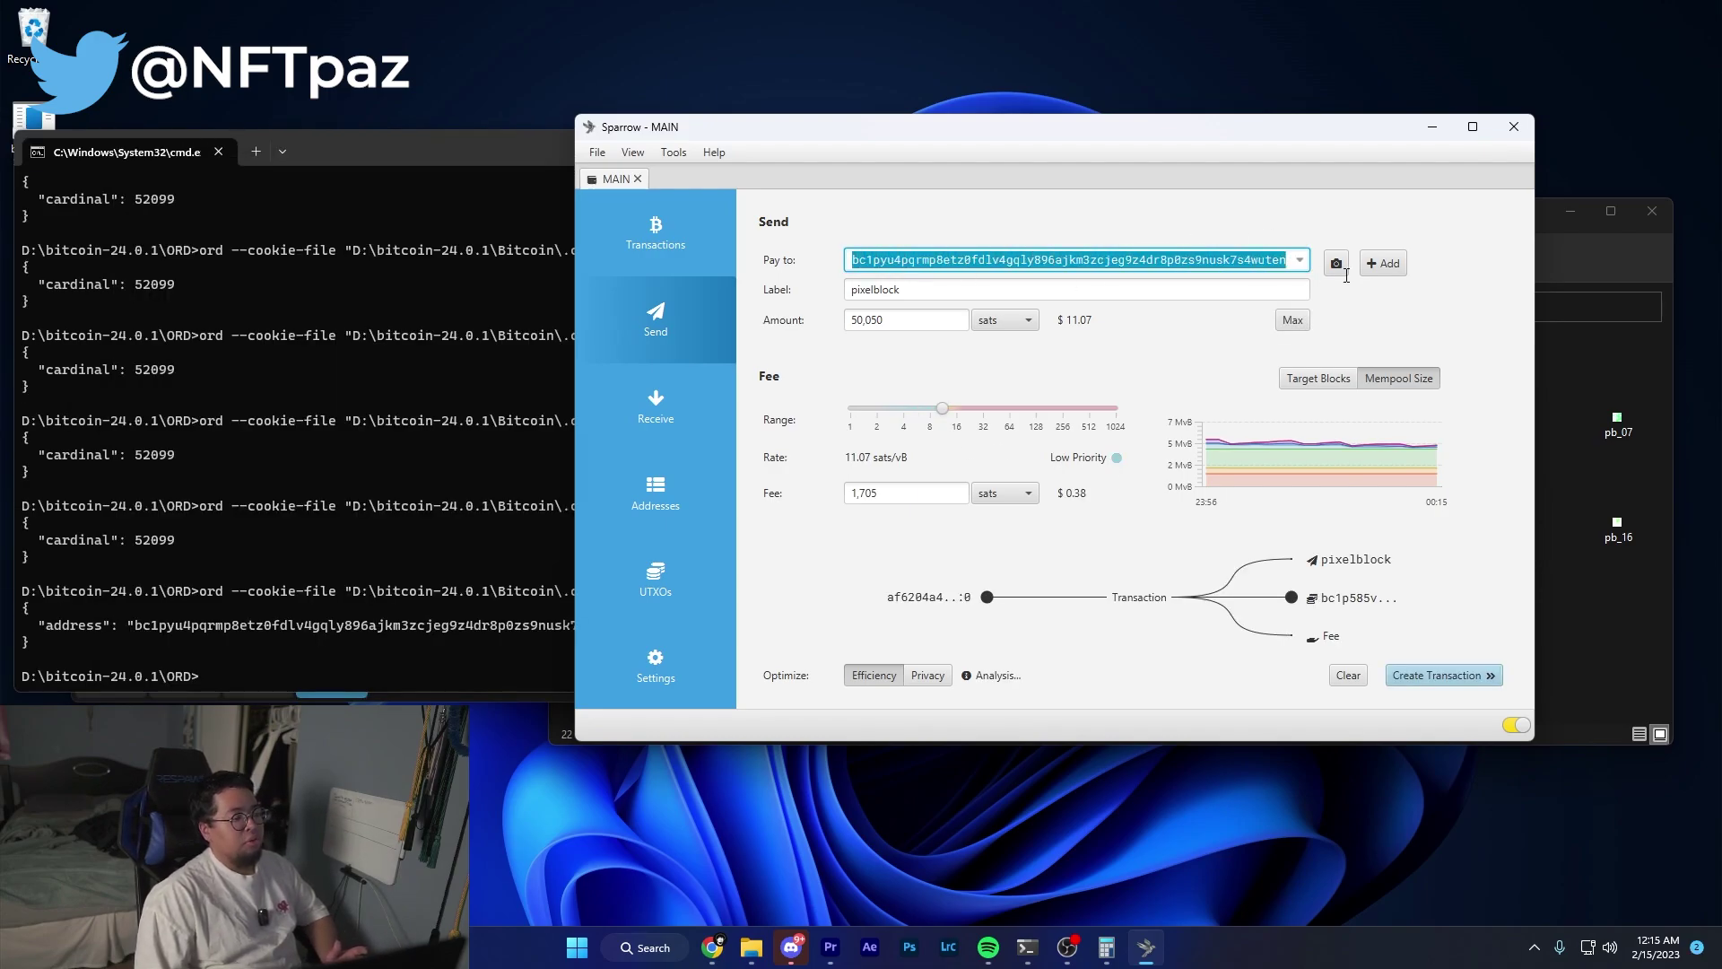
left_click(1286, 208)
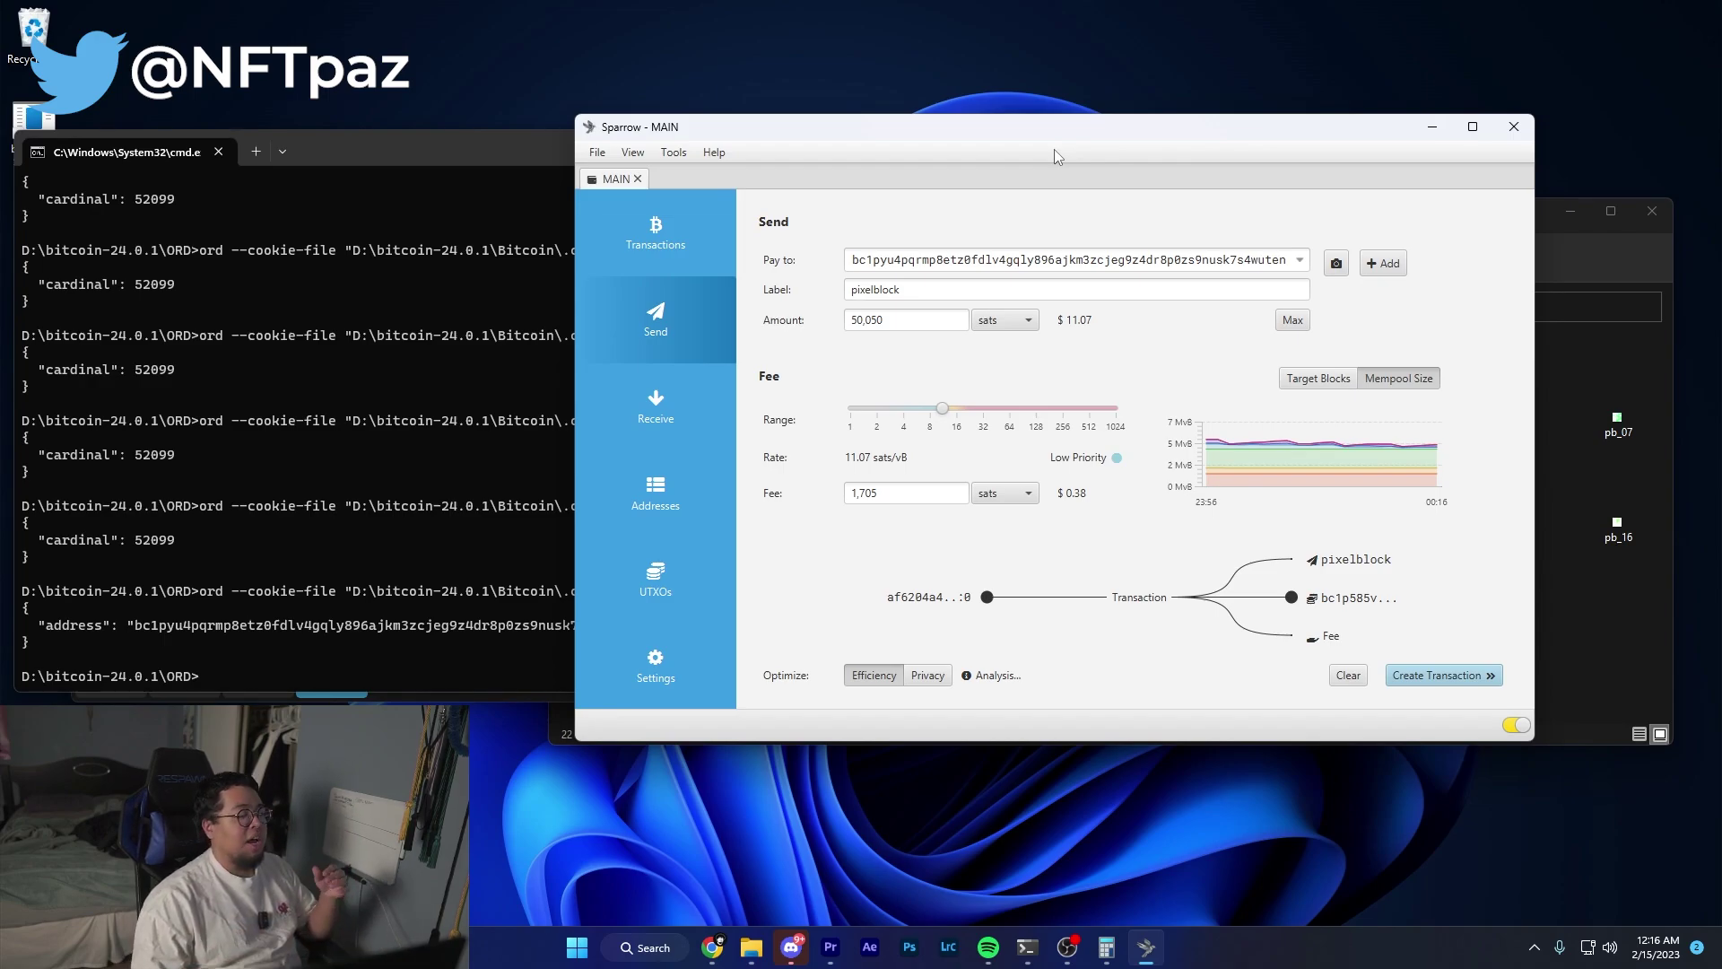
left_click(1054, 149)
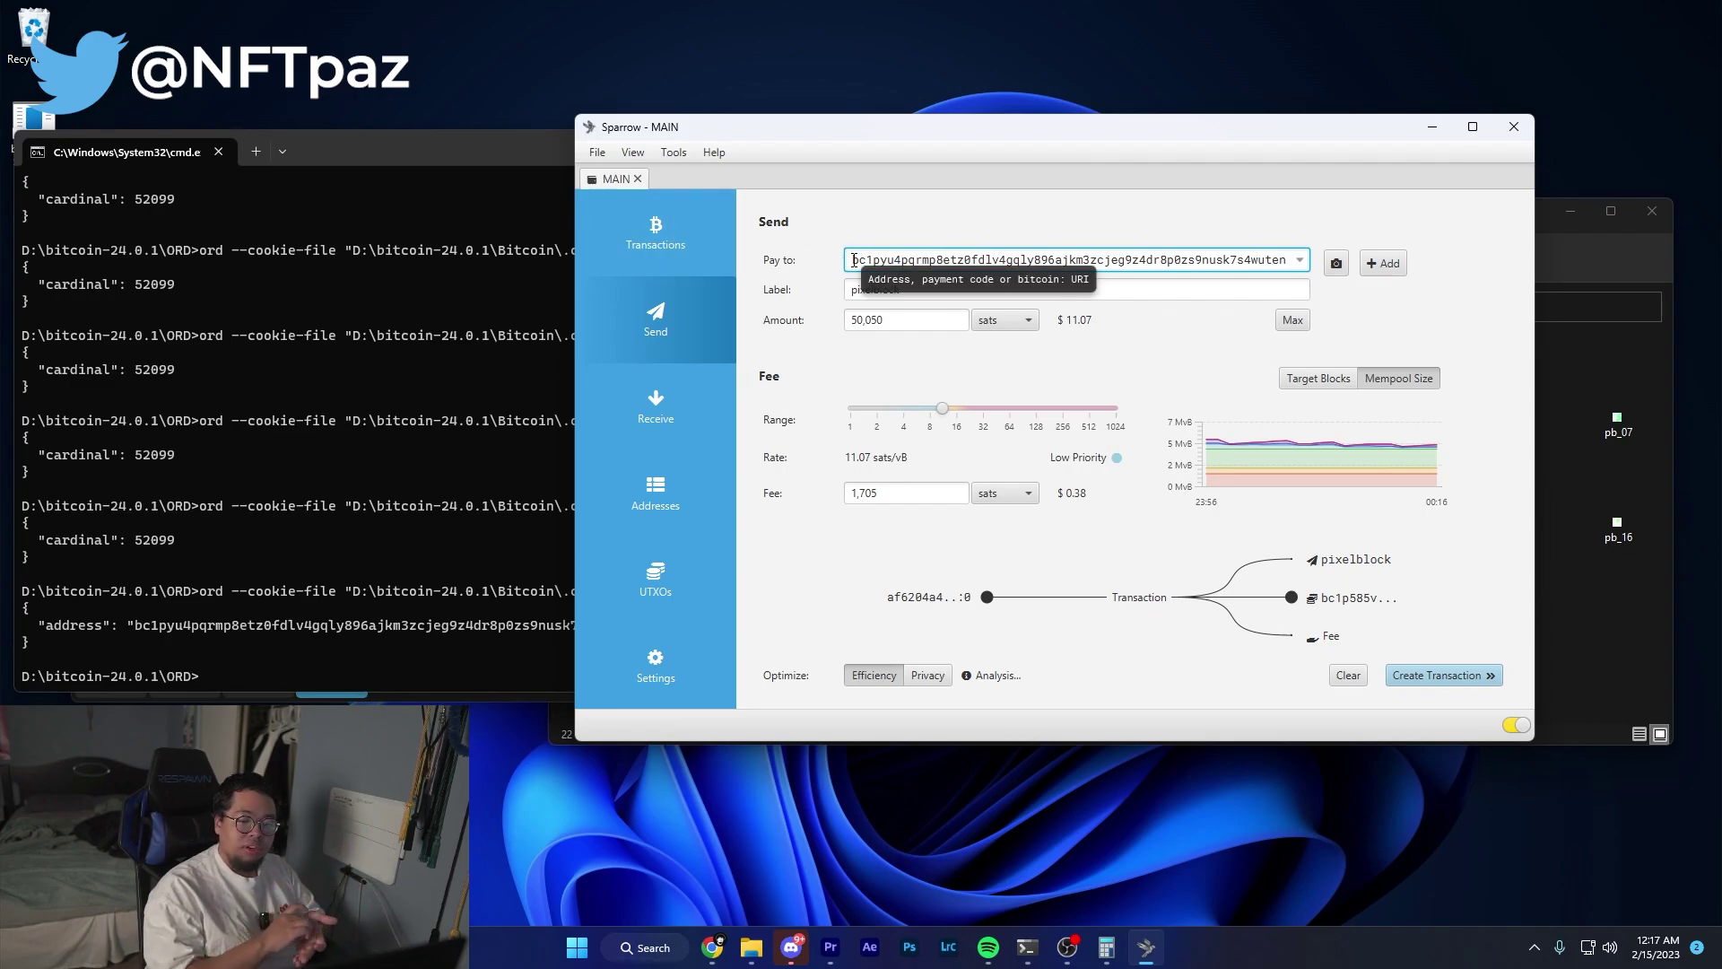
left_click_drag(1193, 260, 911, 260)
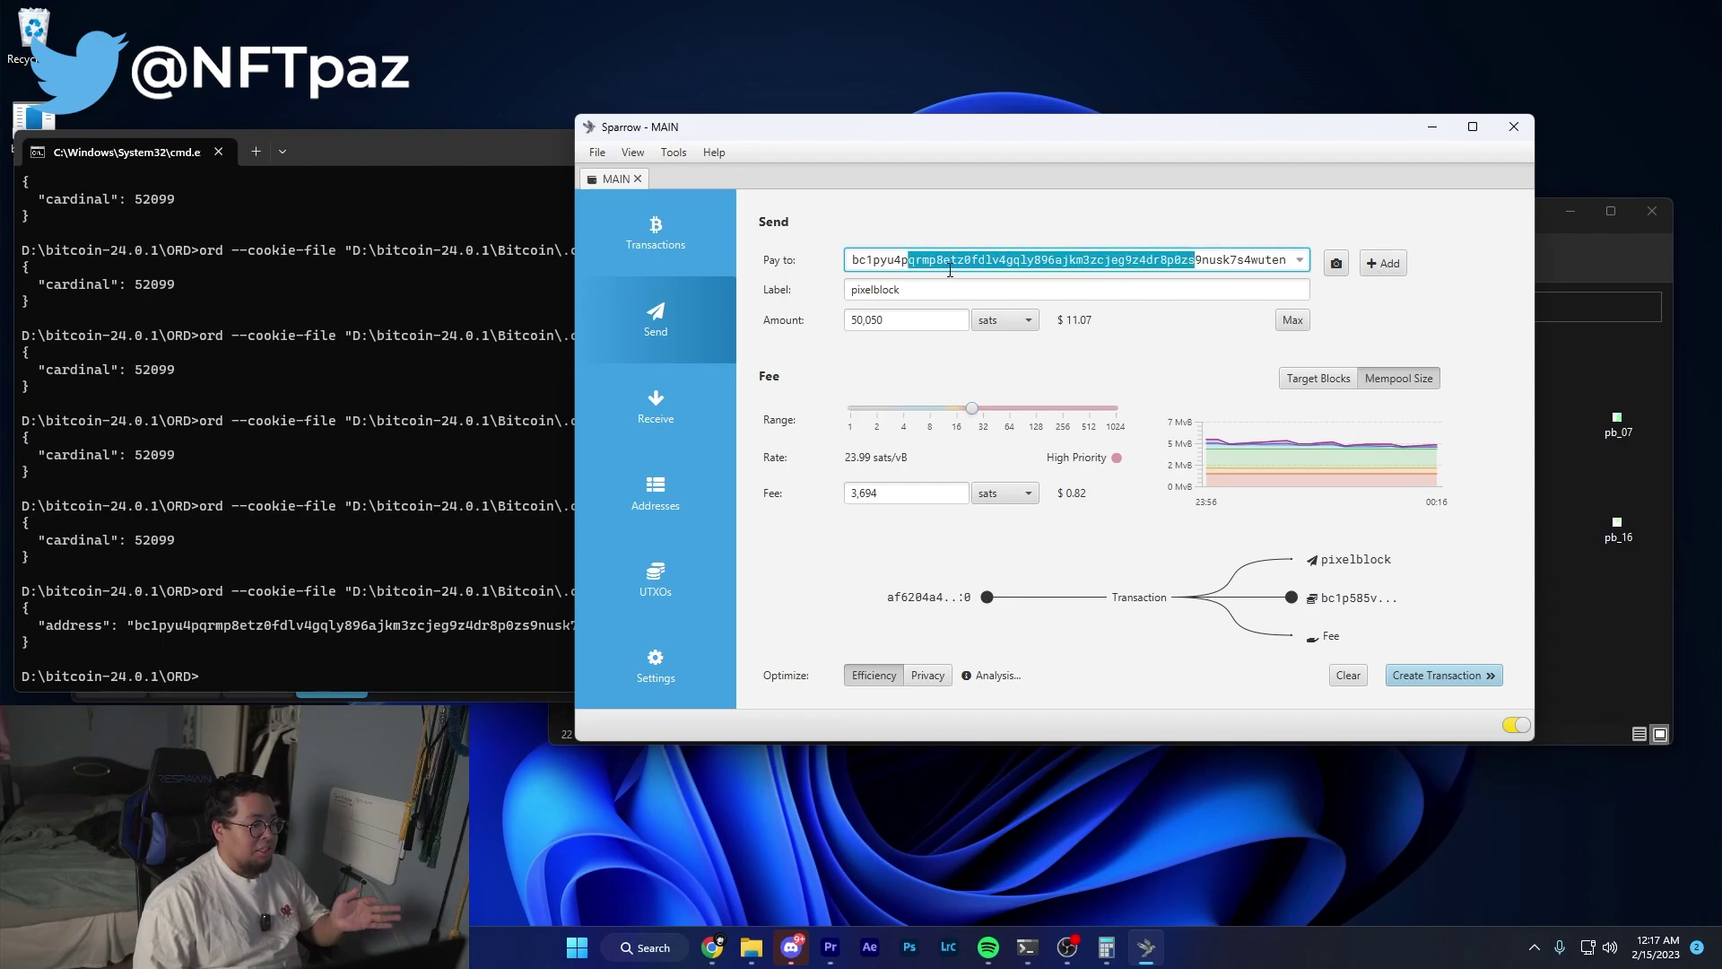
left_click(950, 260)
Add a second payment and paste a freshly generated pixelblock receive address as its recipient.
left_click(1384, 263)
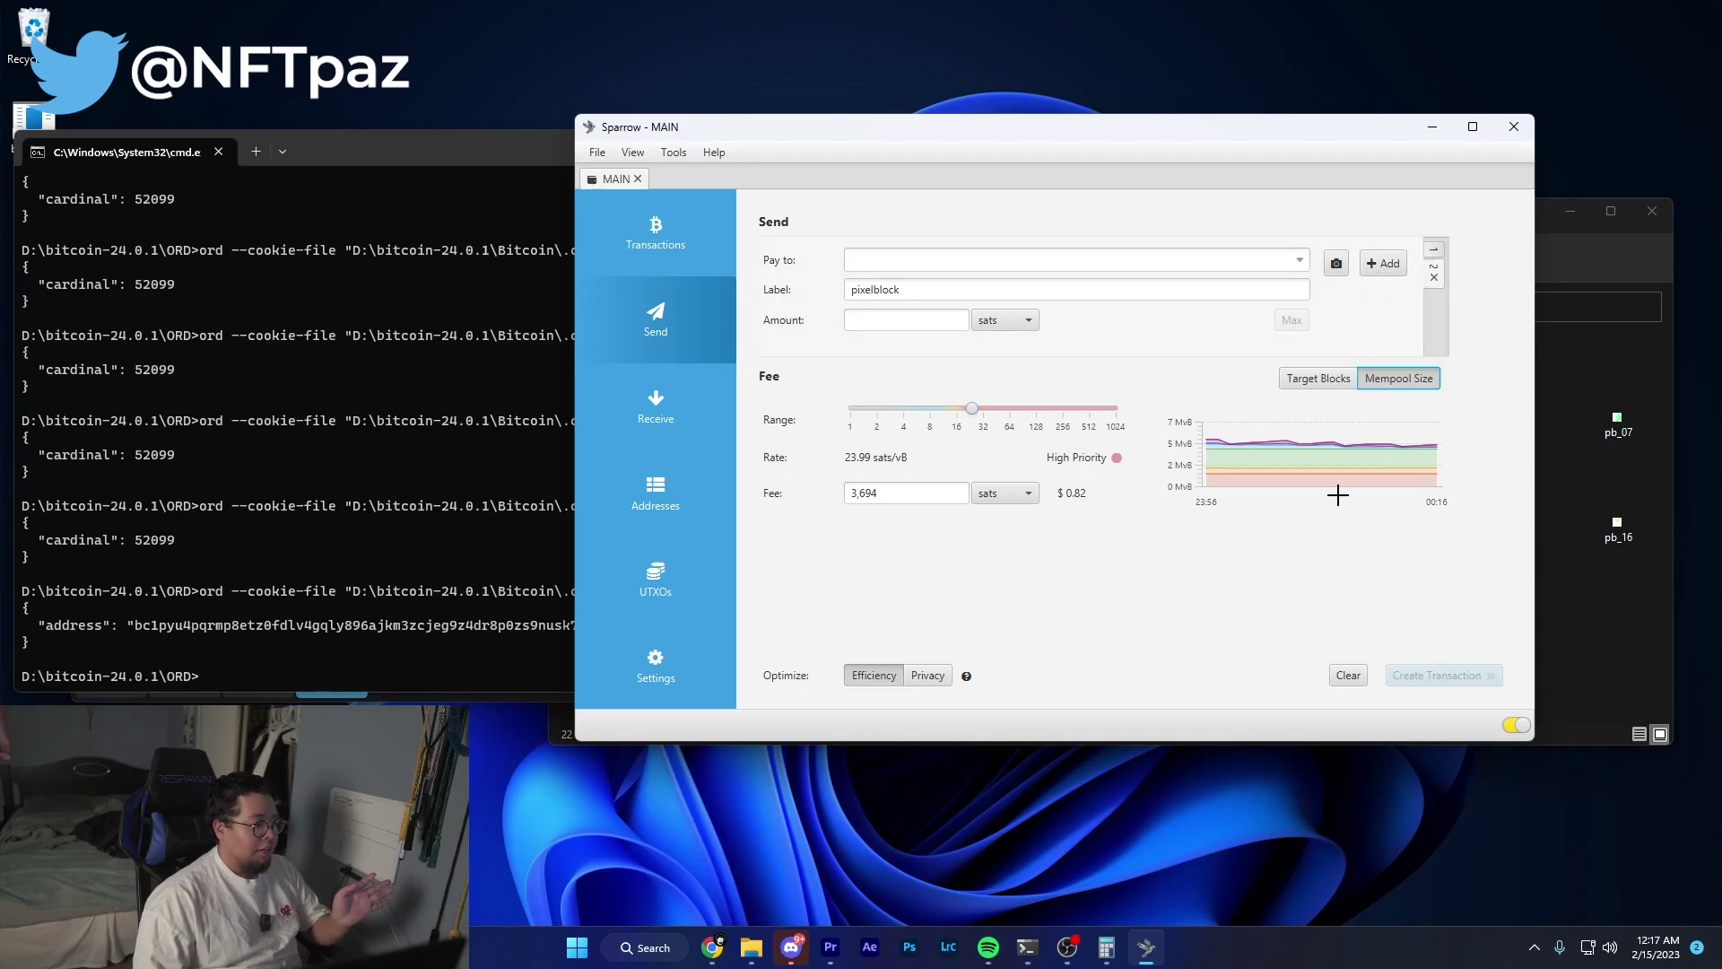
left_click(1435, 256)
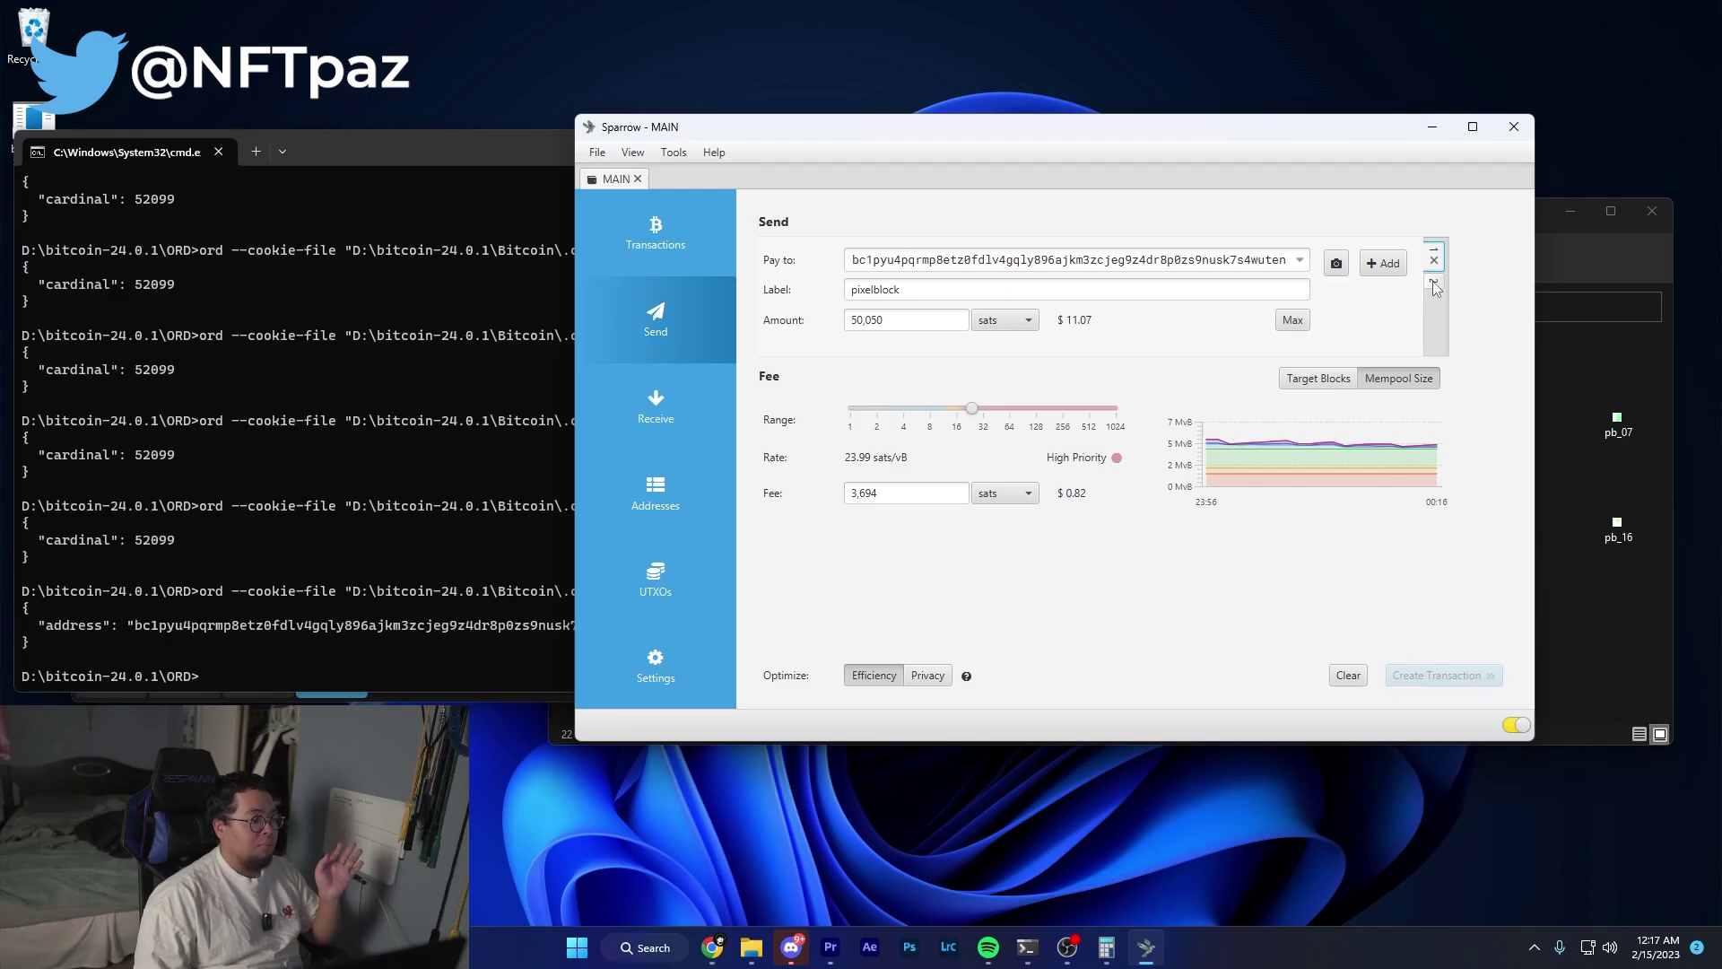
left_click(1436, 282)
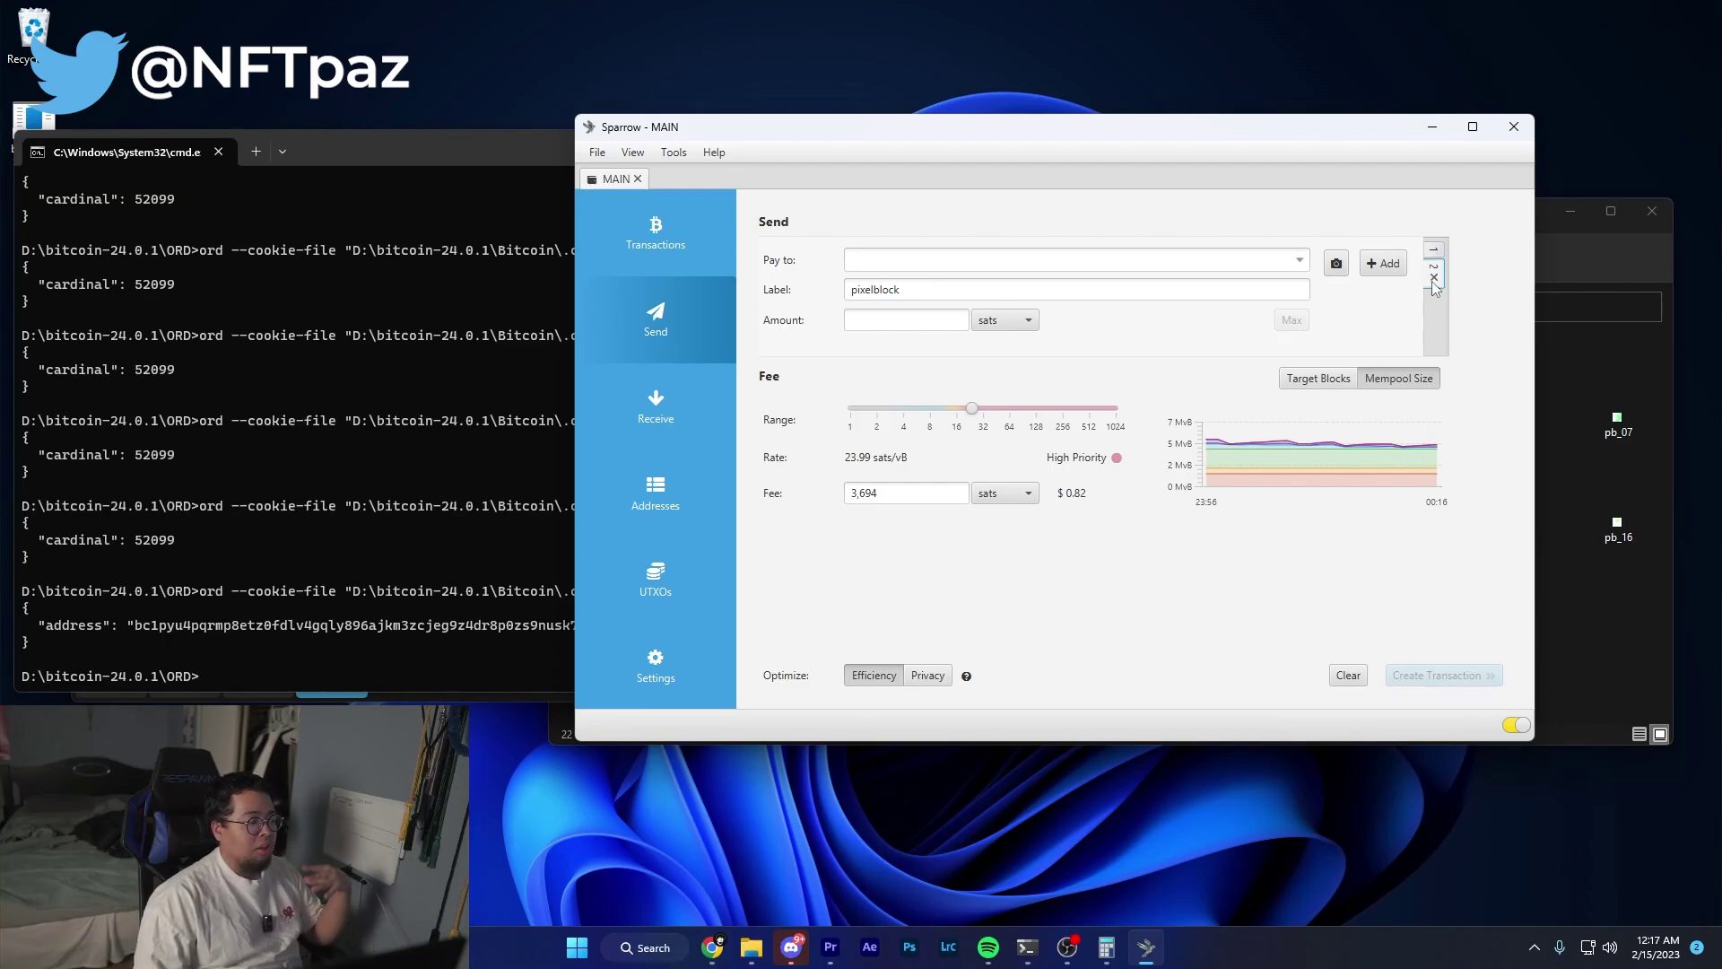
left_click(309, 639)
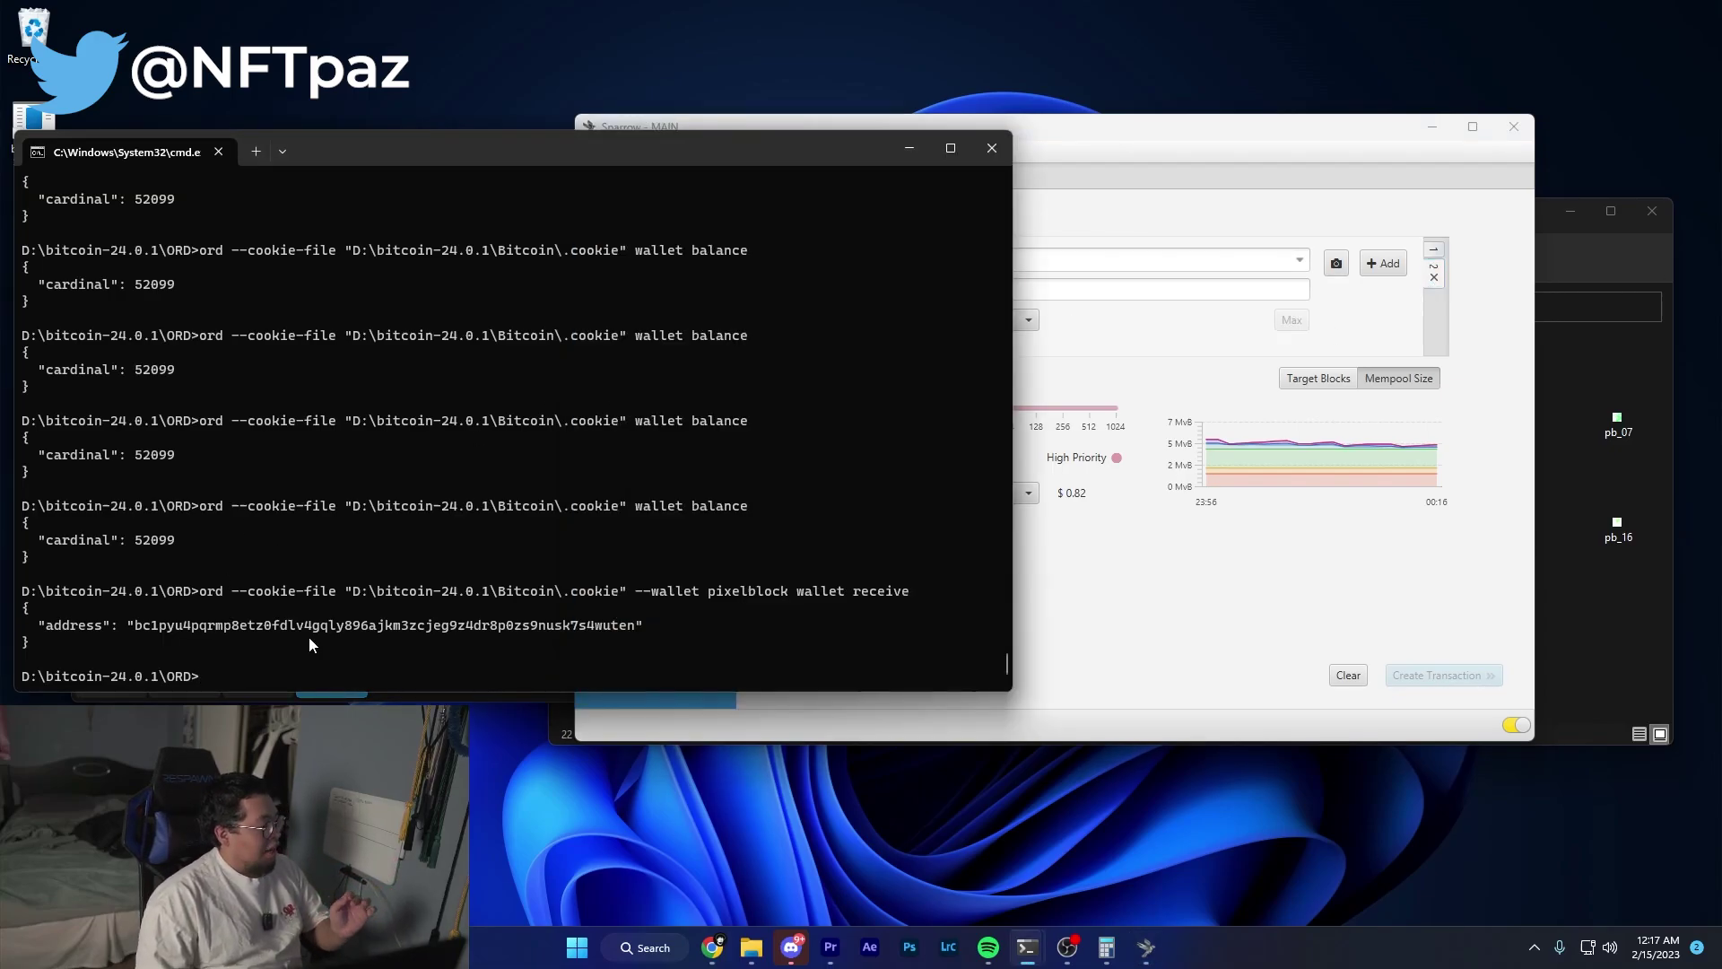
key("Up")
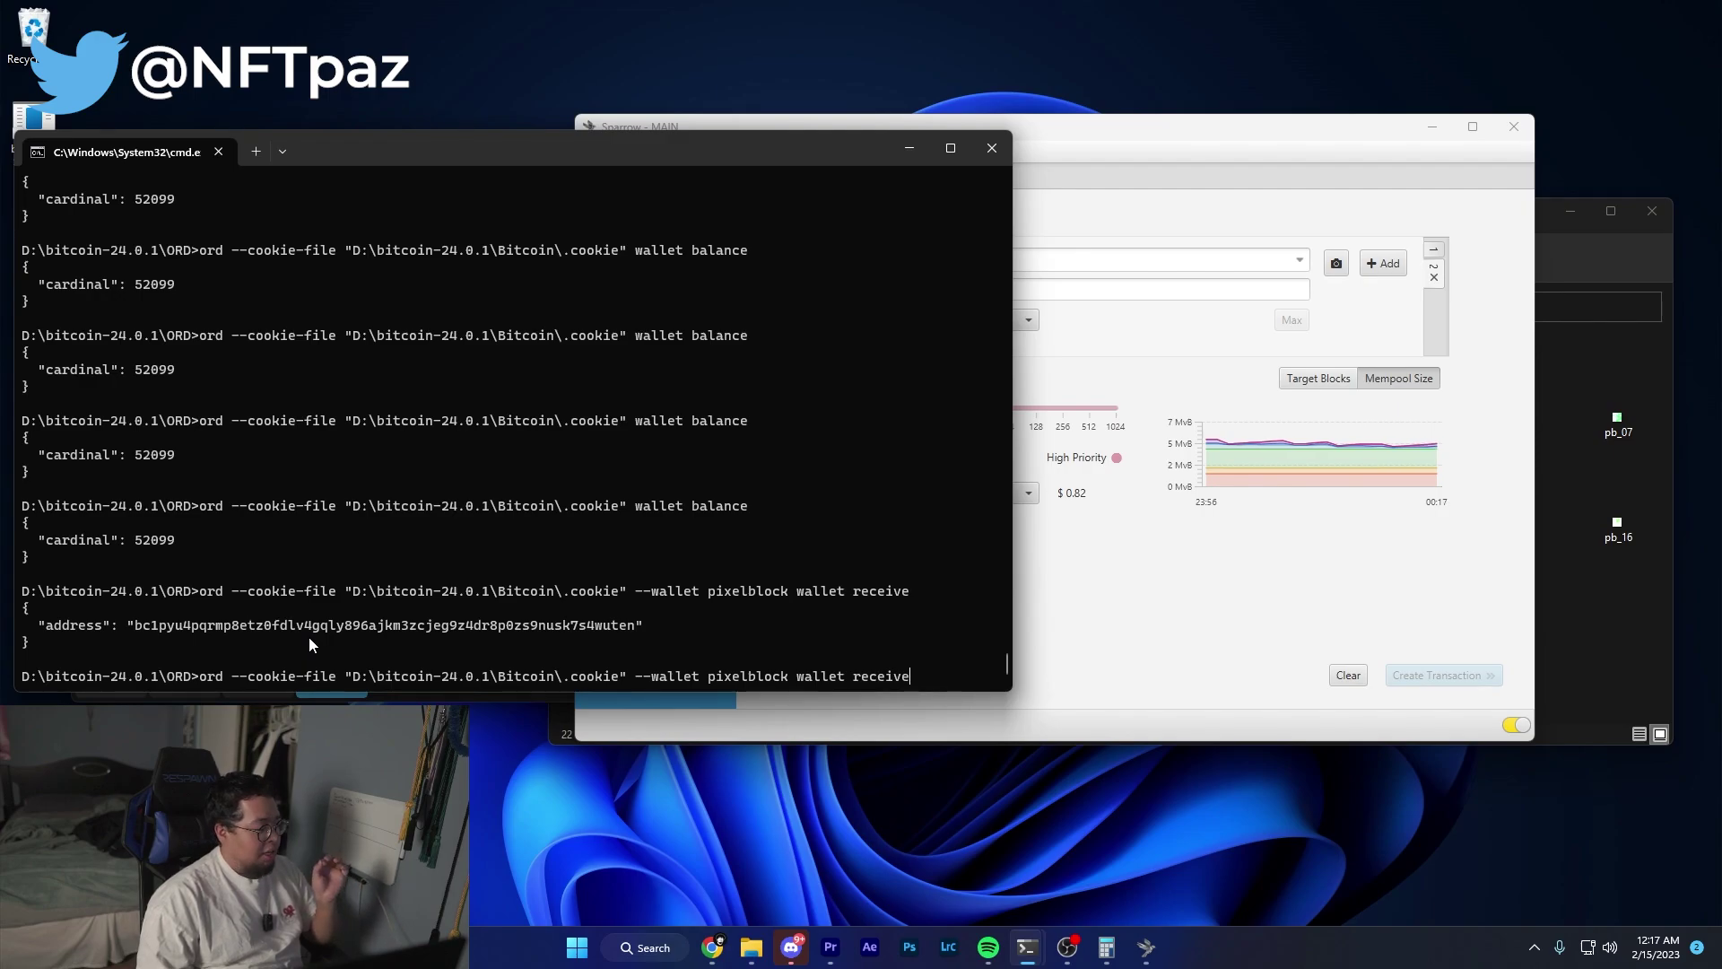
key("Return")
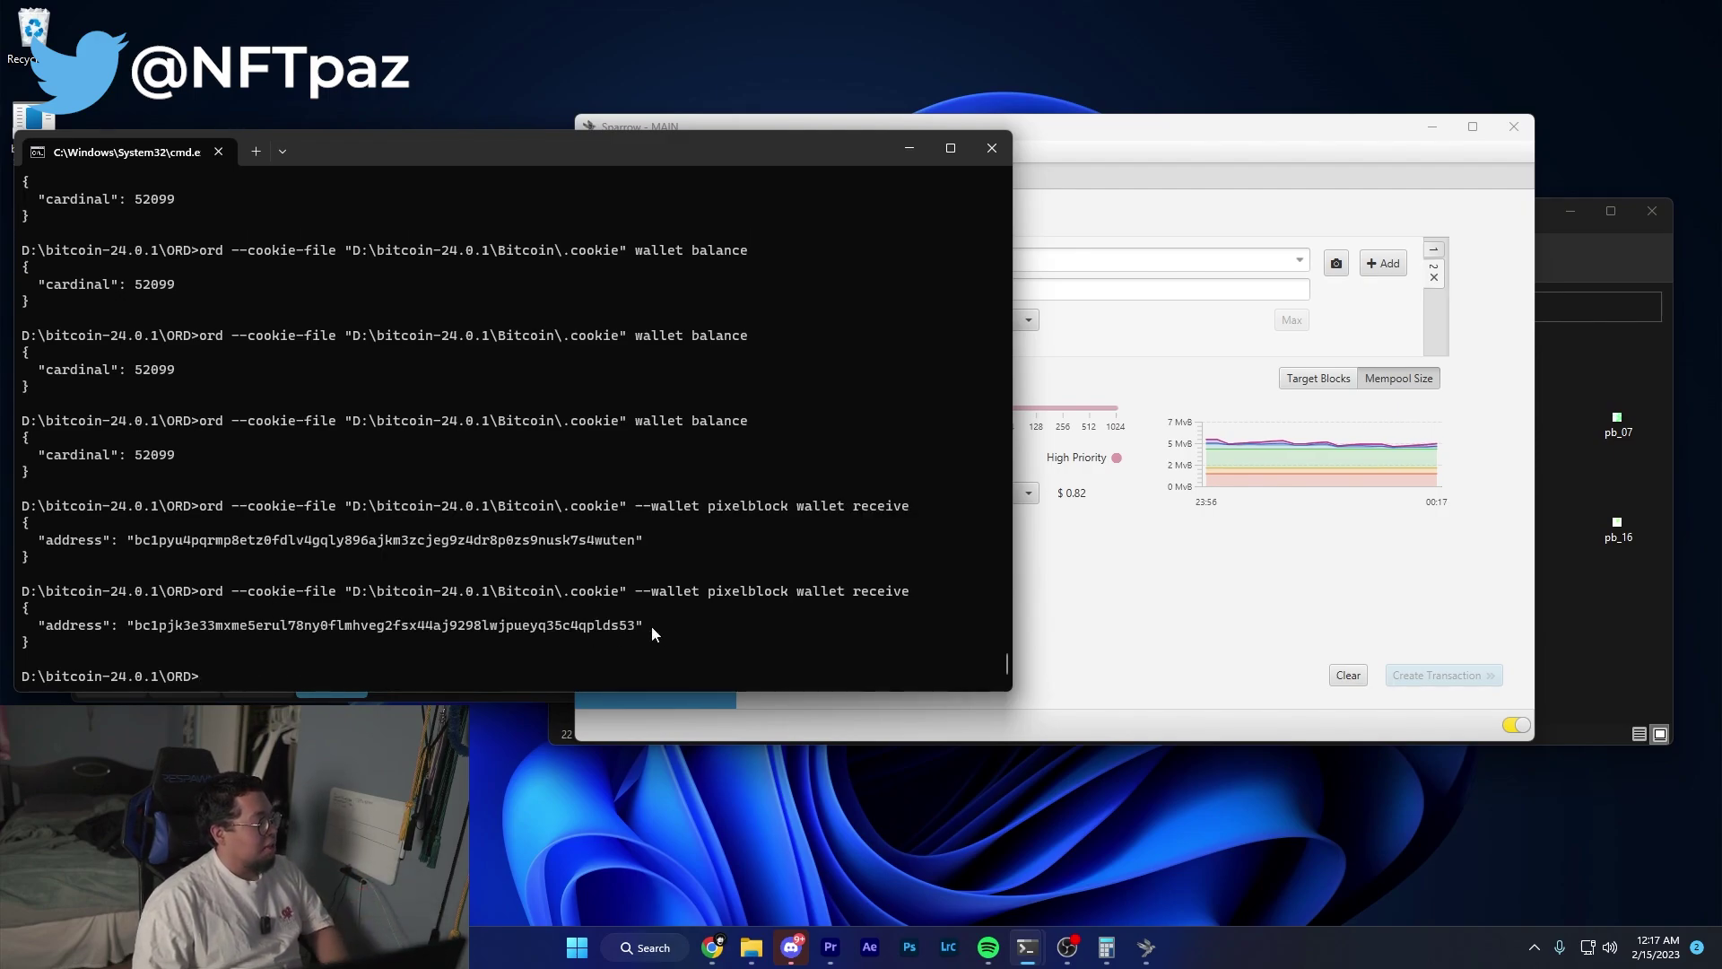
left_click_drag(652, 626, 134, 626)
key("ctrl+c")
left_click(1146, 947)
key("ctrl+v")
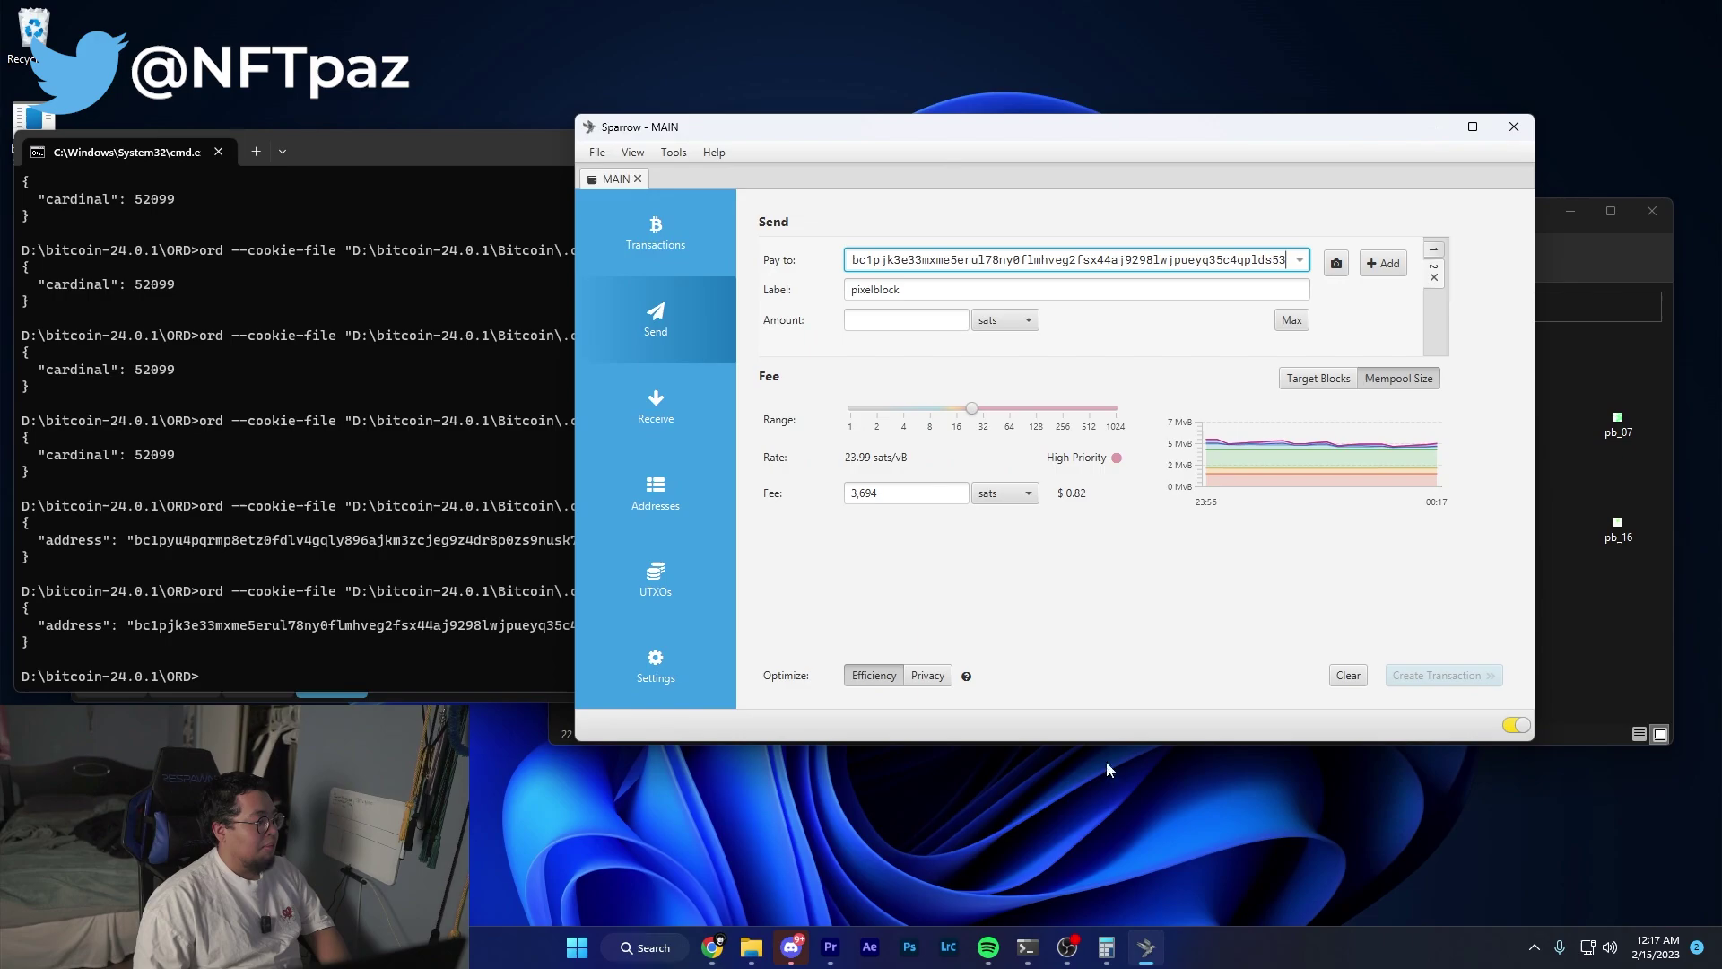
Set that payment's amount to 50,050 sats and add another recipient for the next address.
left_click(1106, 947)
left_click_drag(458, 199, 1551, 404)
left_click(906, 319)
key("ctrl+v")
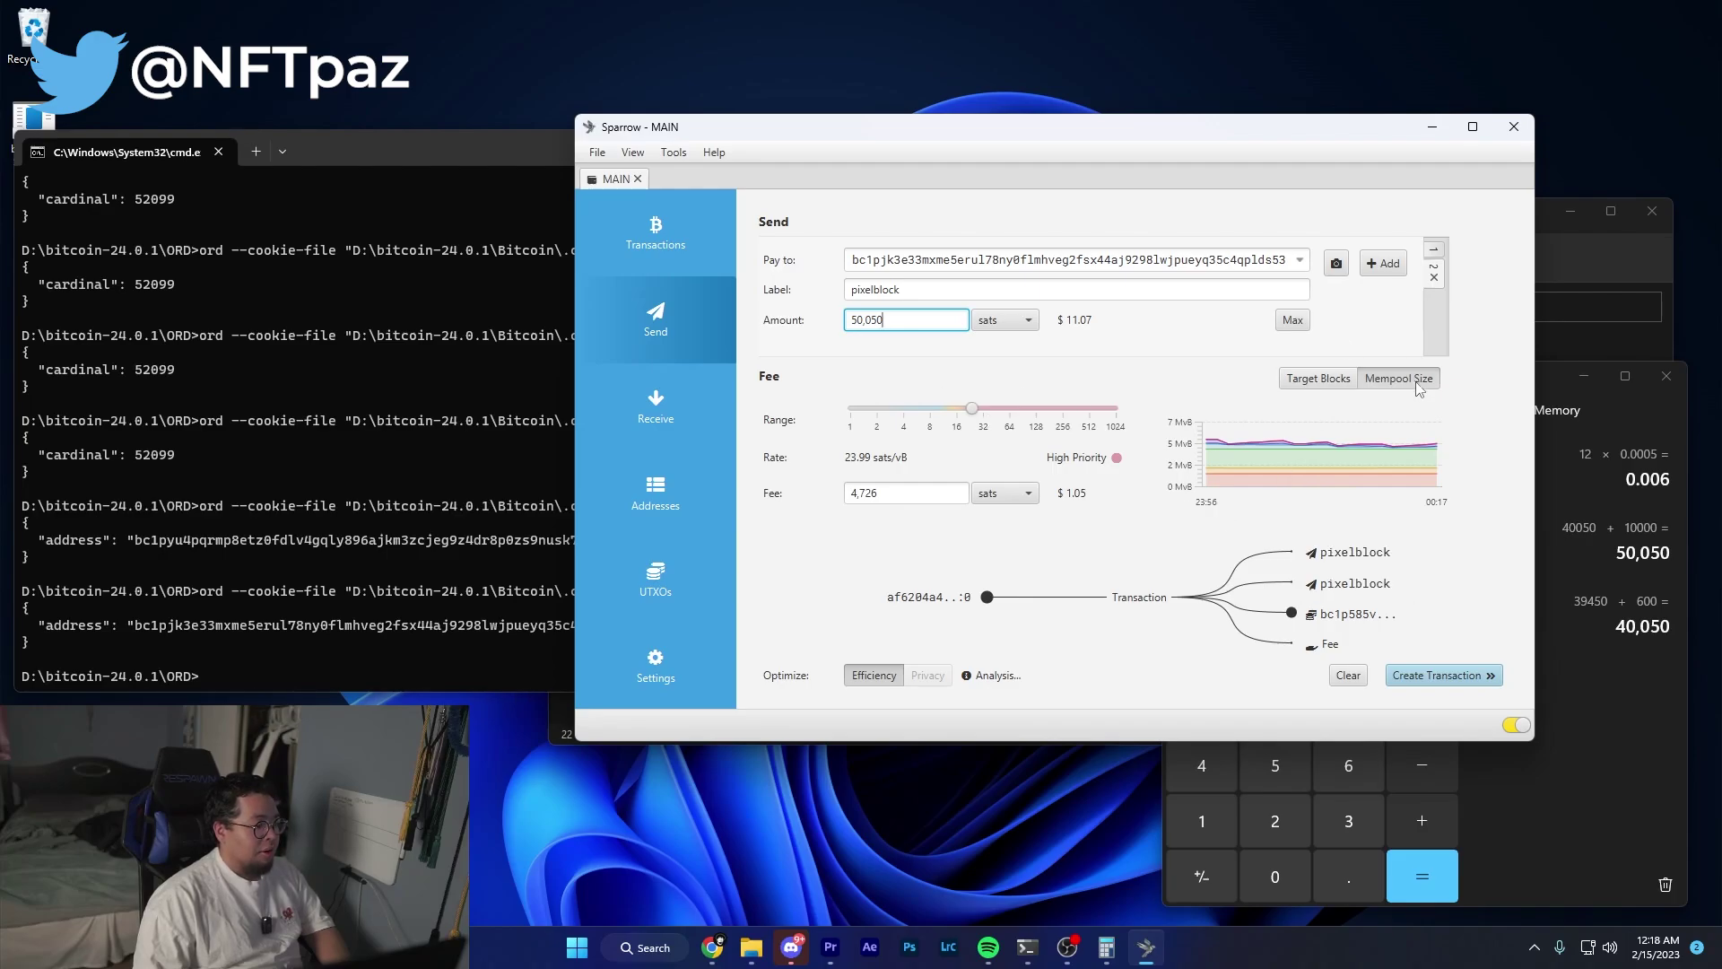
left_click(1381, 268)
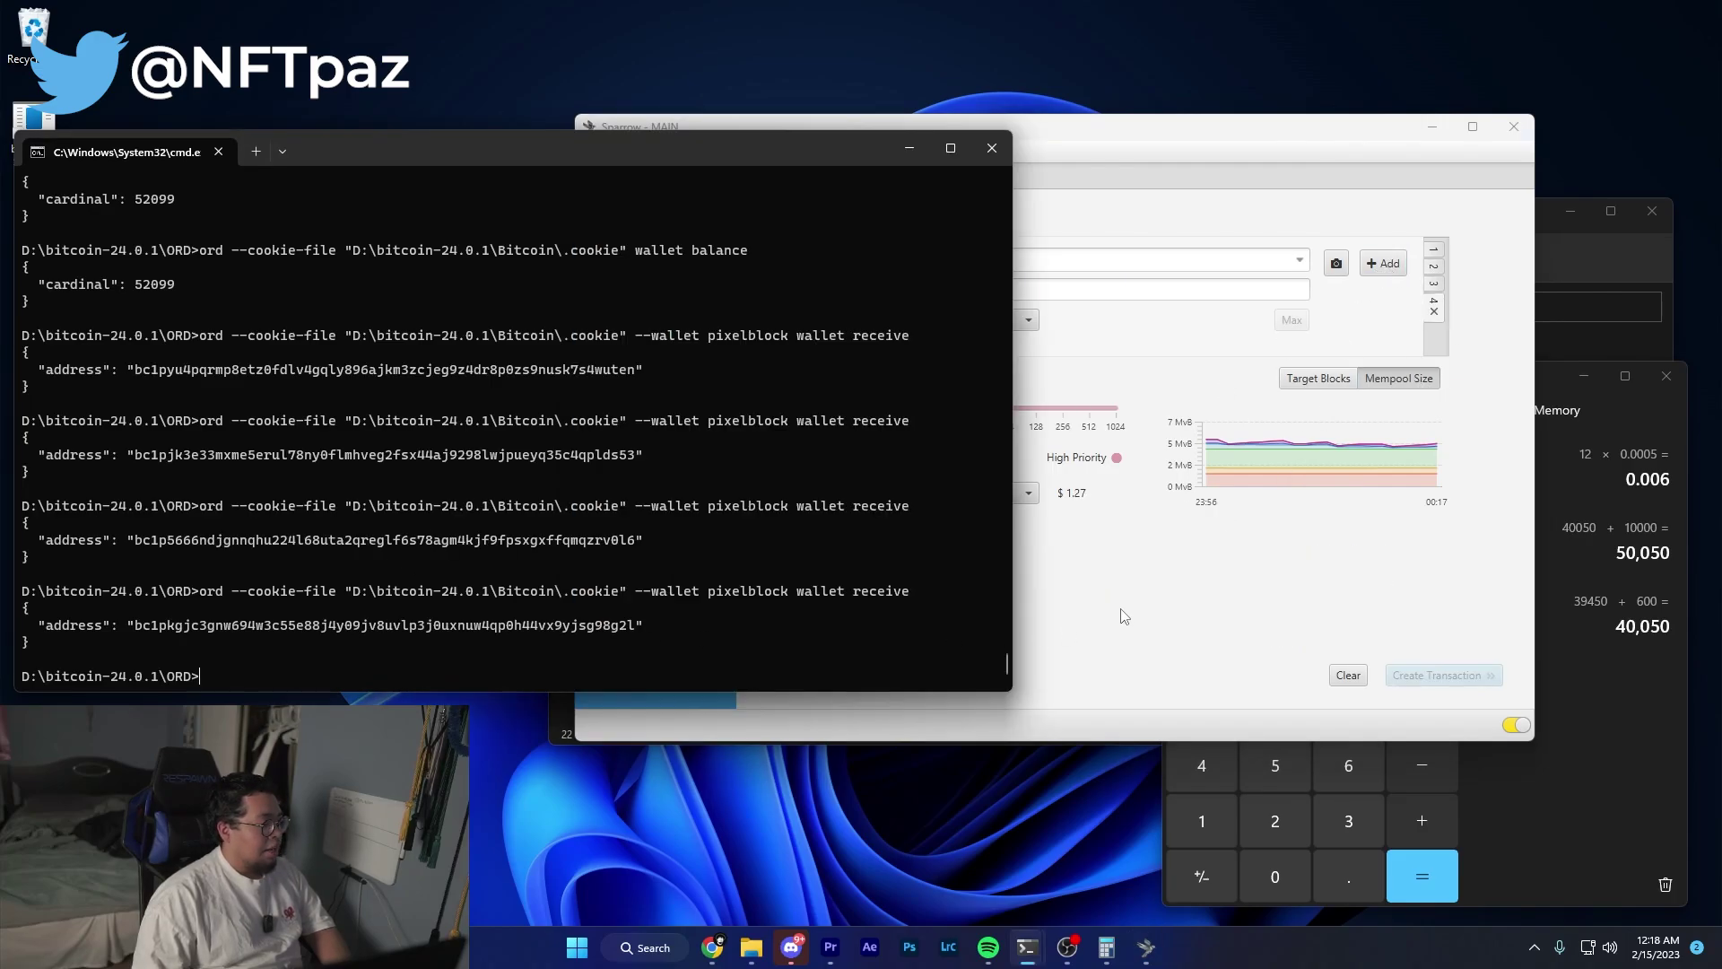
left_click(1126, 617)
key("ctrl+v")
left_click(1606, 727)
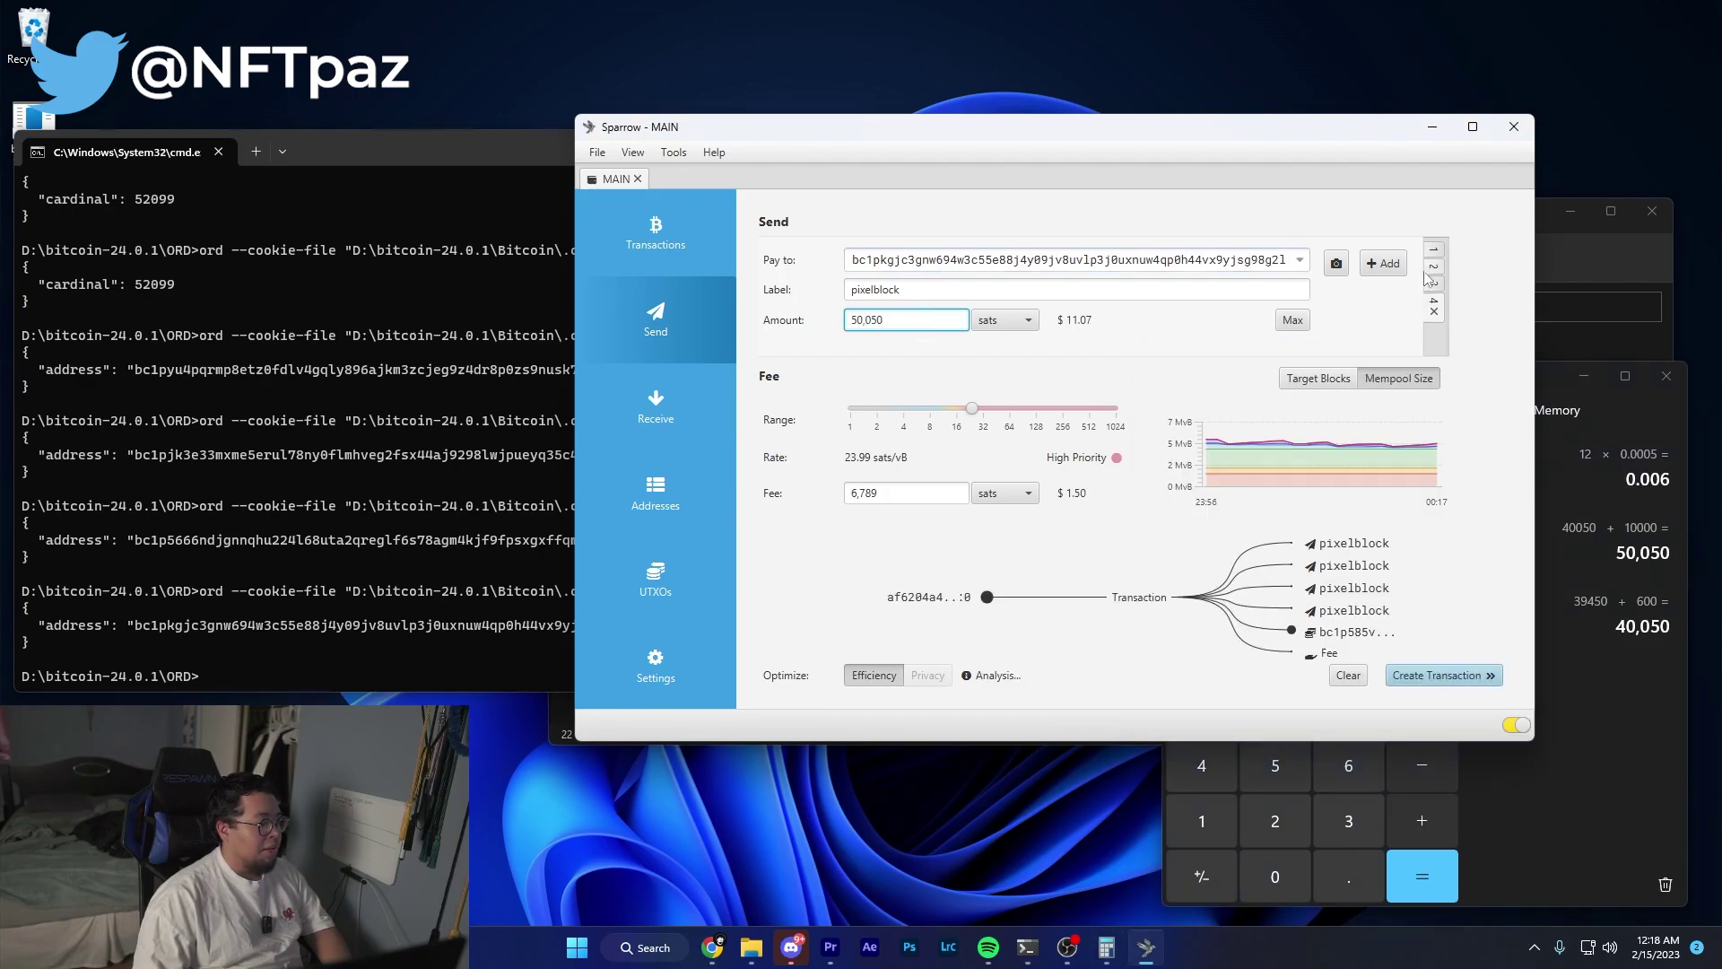
Run 'ord --wallet pixelblock wallet balance', which reports 0 cardinal sats.
key("alt+Tab")
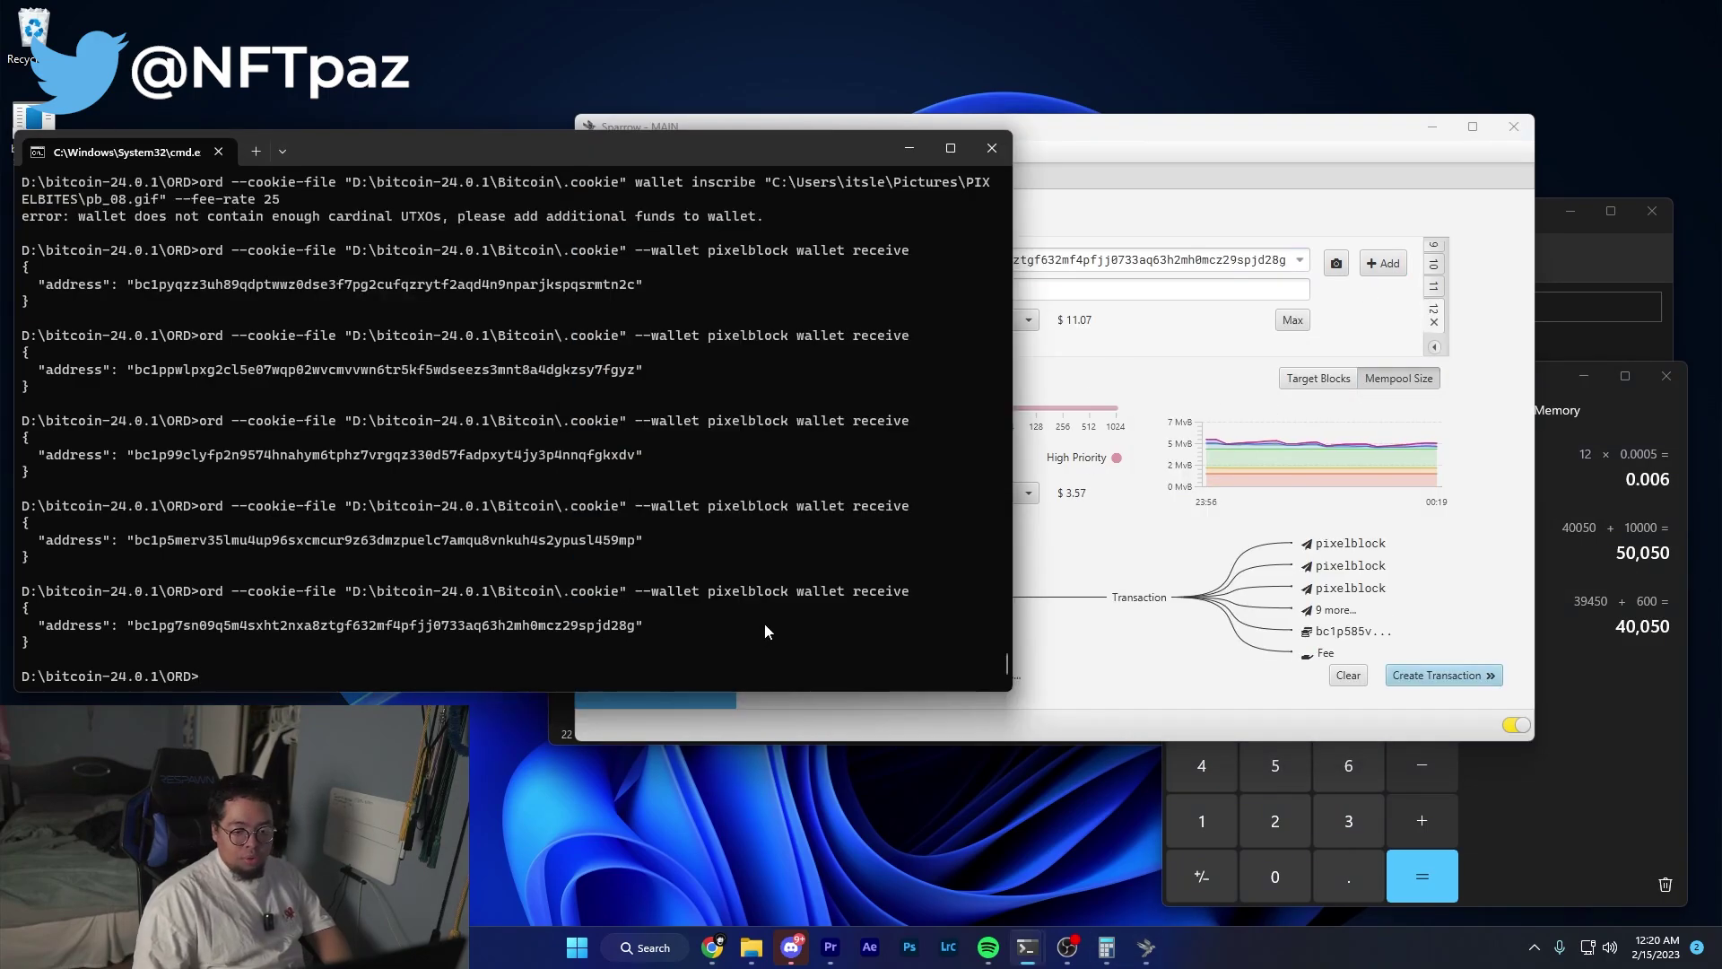
left_click_drag(195, 596, 780, 585)
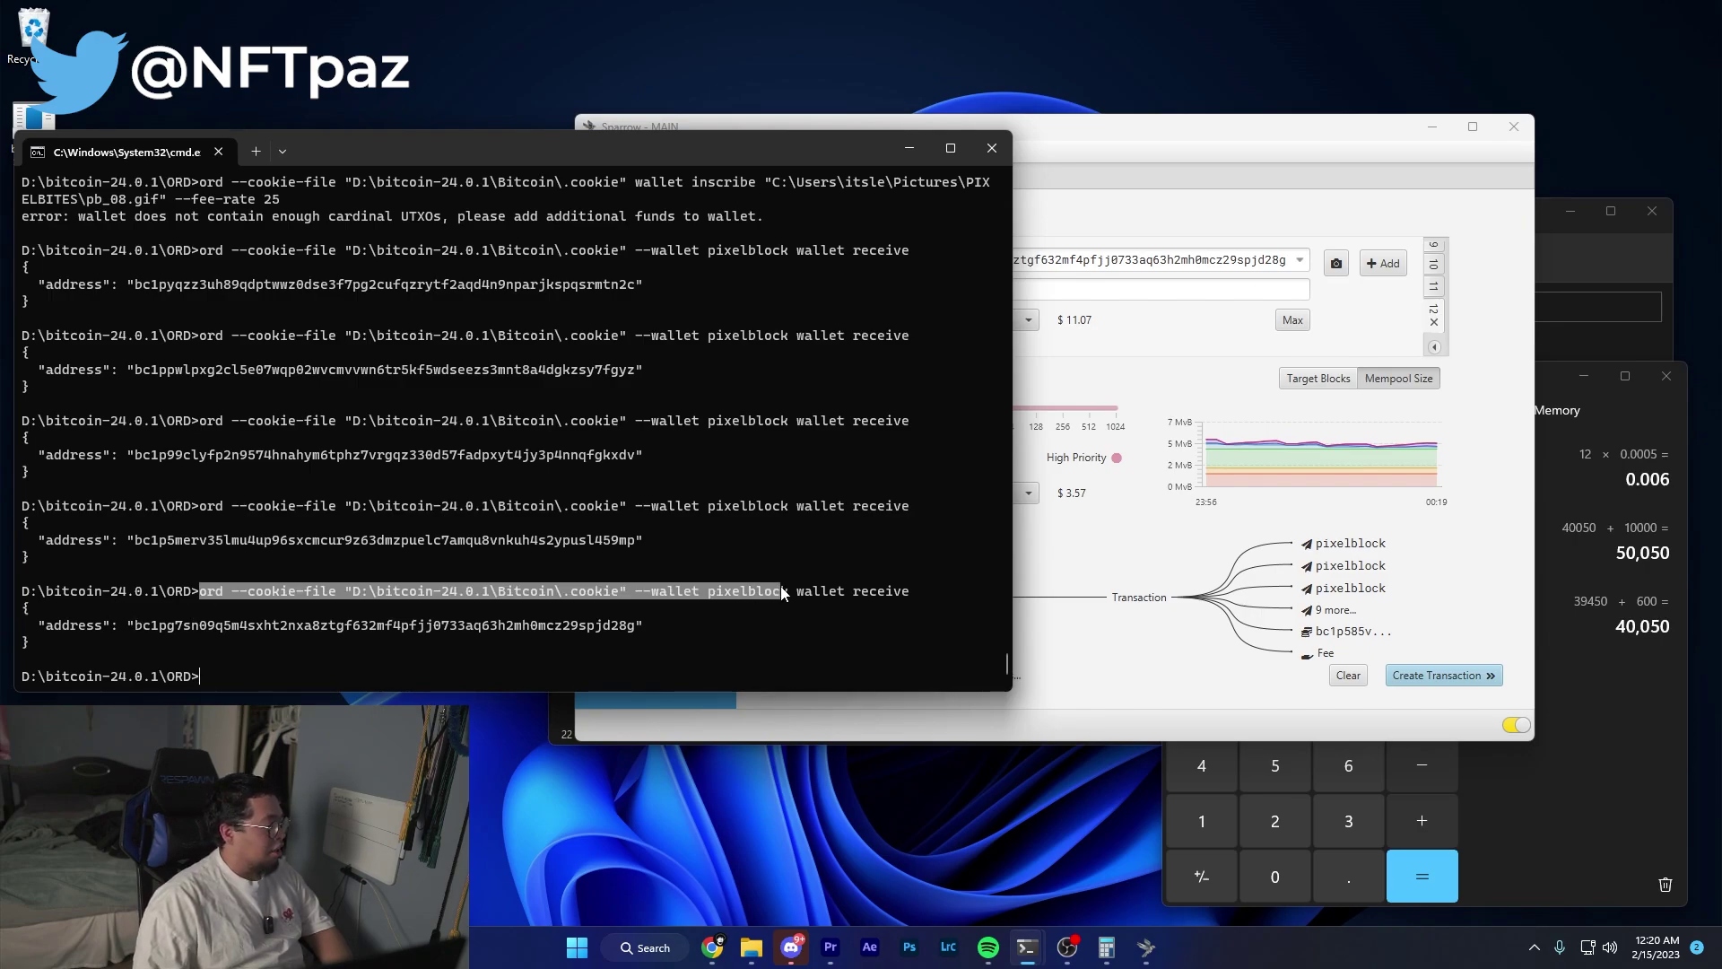
key("ctrl+c")
key("ctrl+v")
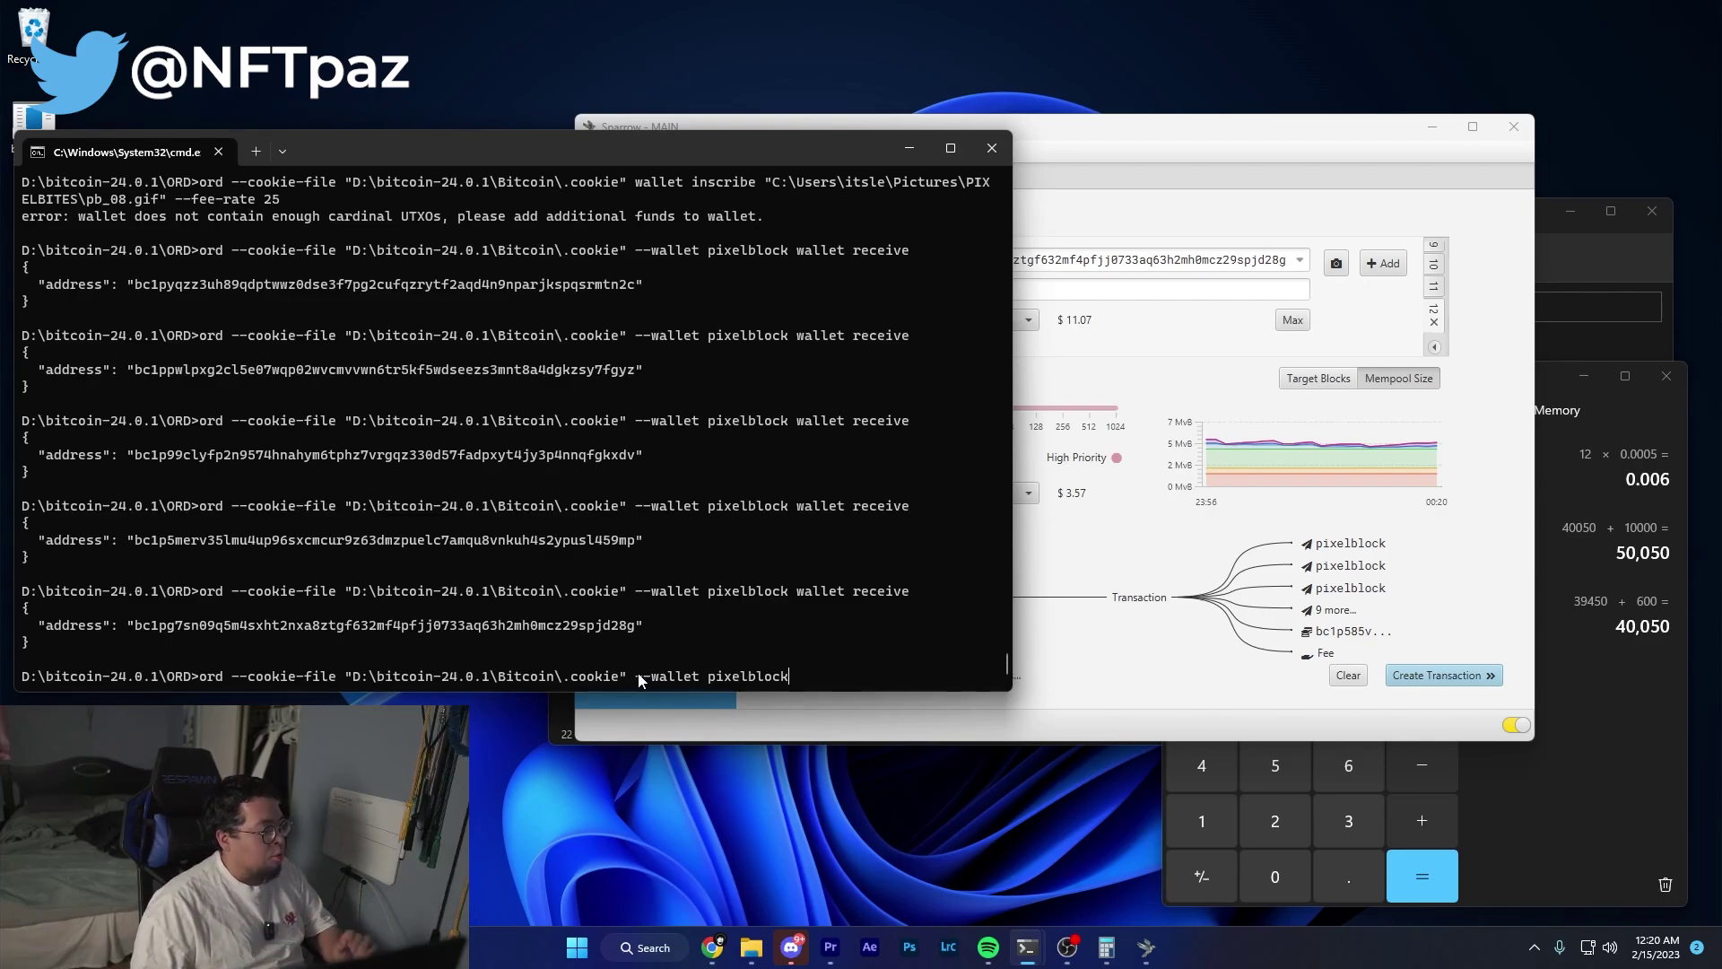
left_click_drag(637, 675, 818, 682)
left_click(645, 678)
left_click(715, 680)
left_click(818, 681)
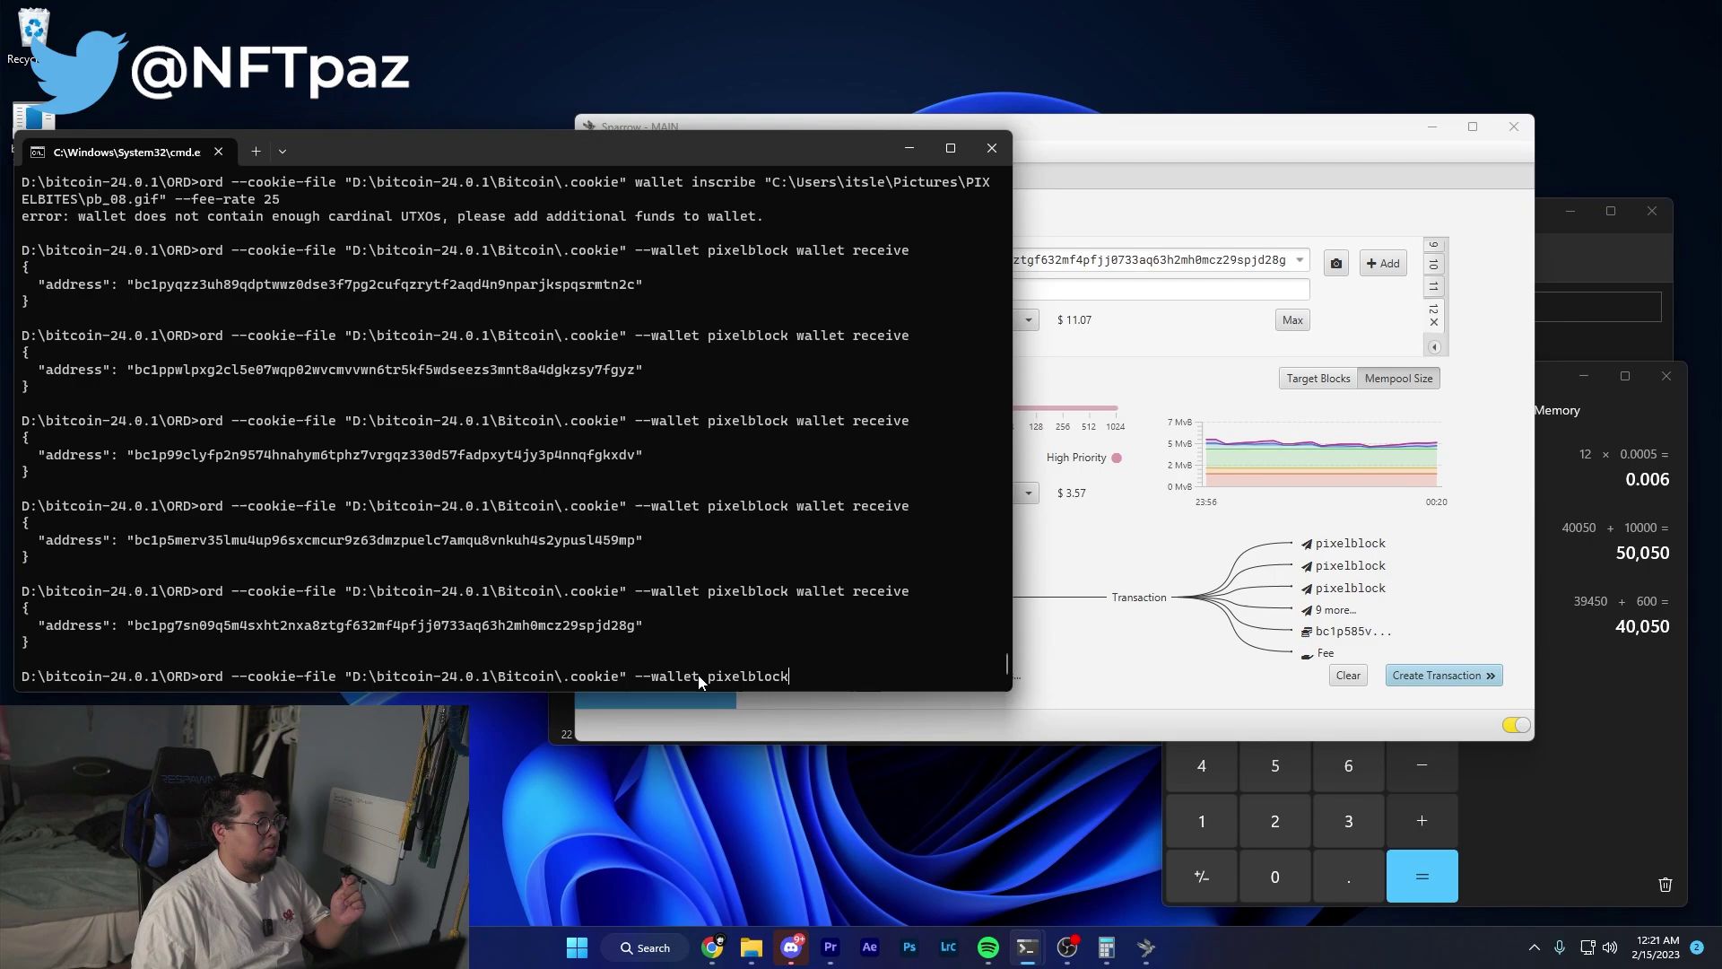
type("wallet balance")
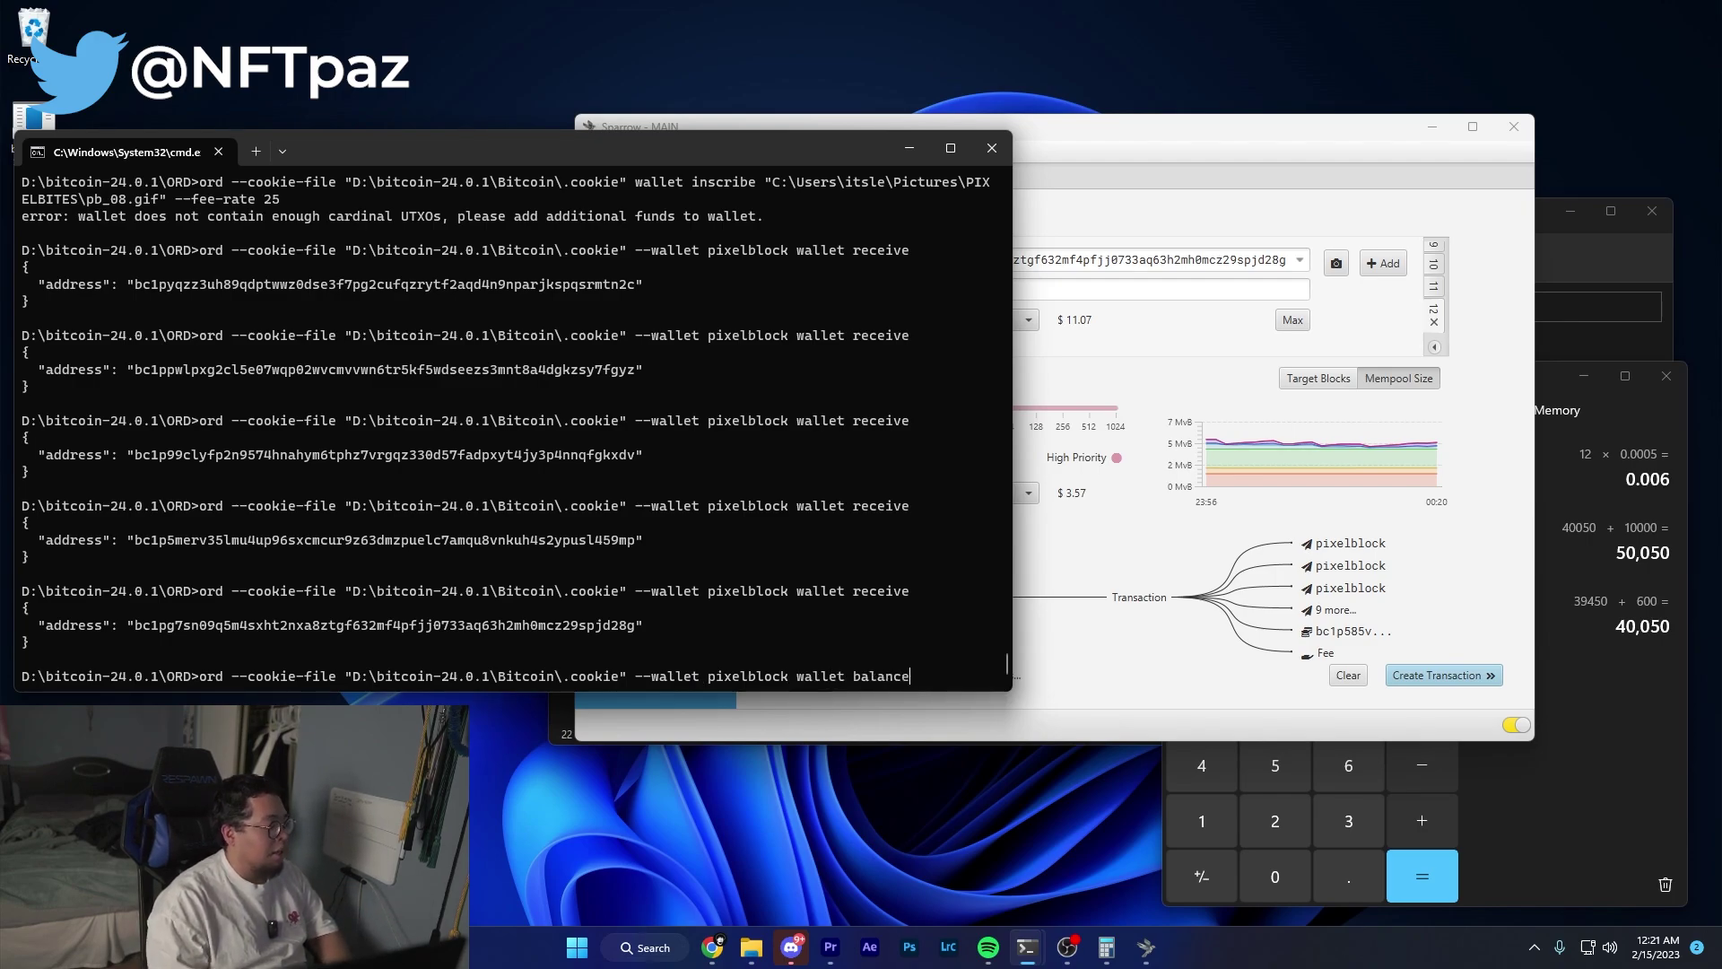
key("Return")
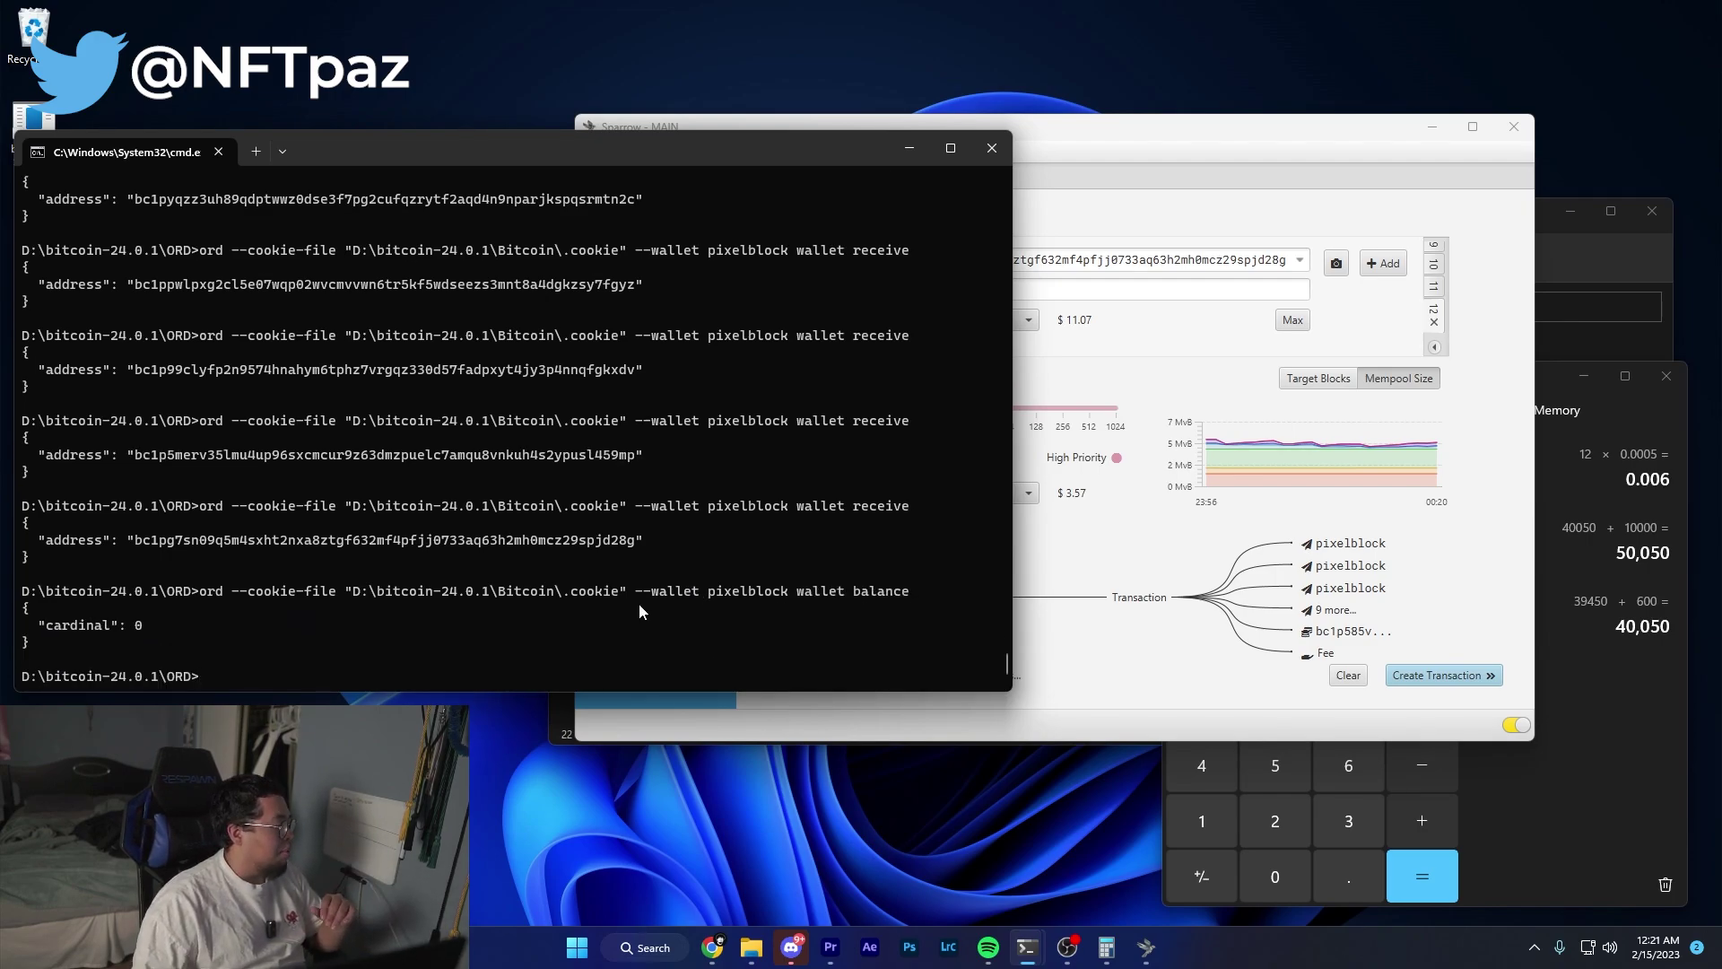
left_click(1294, 443)
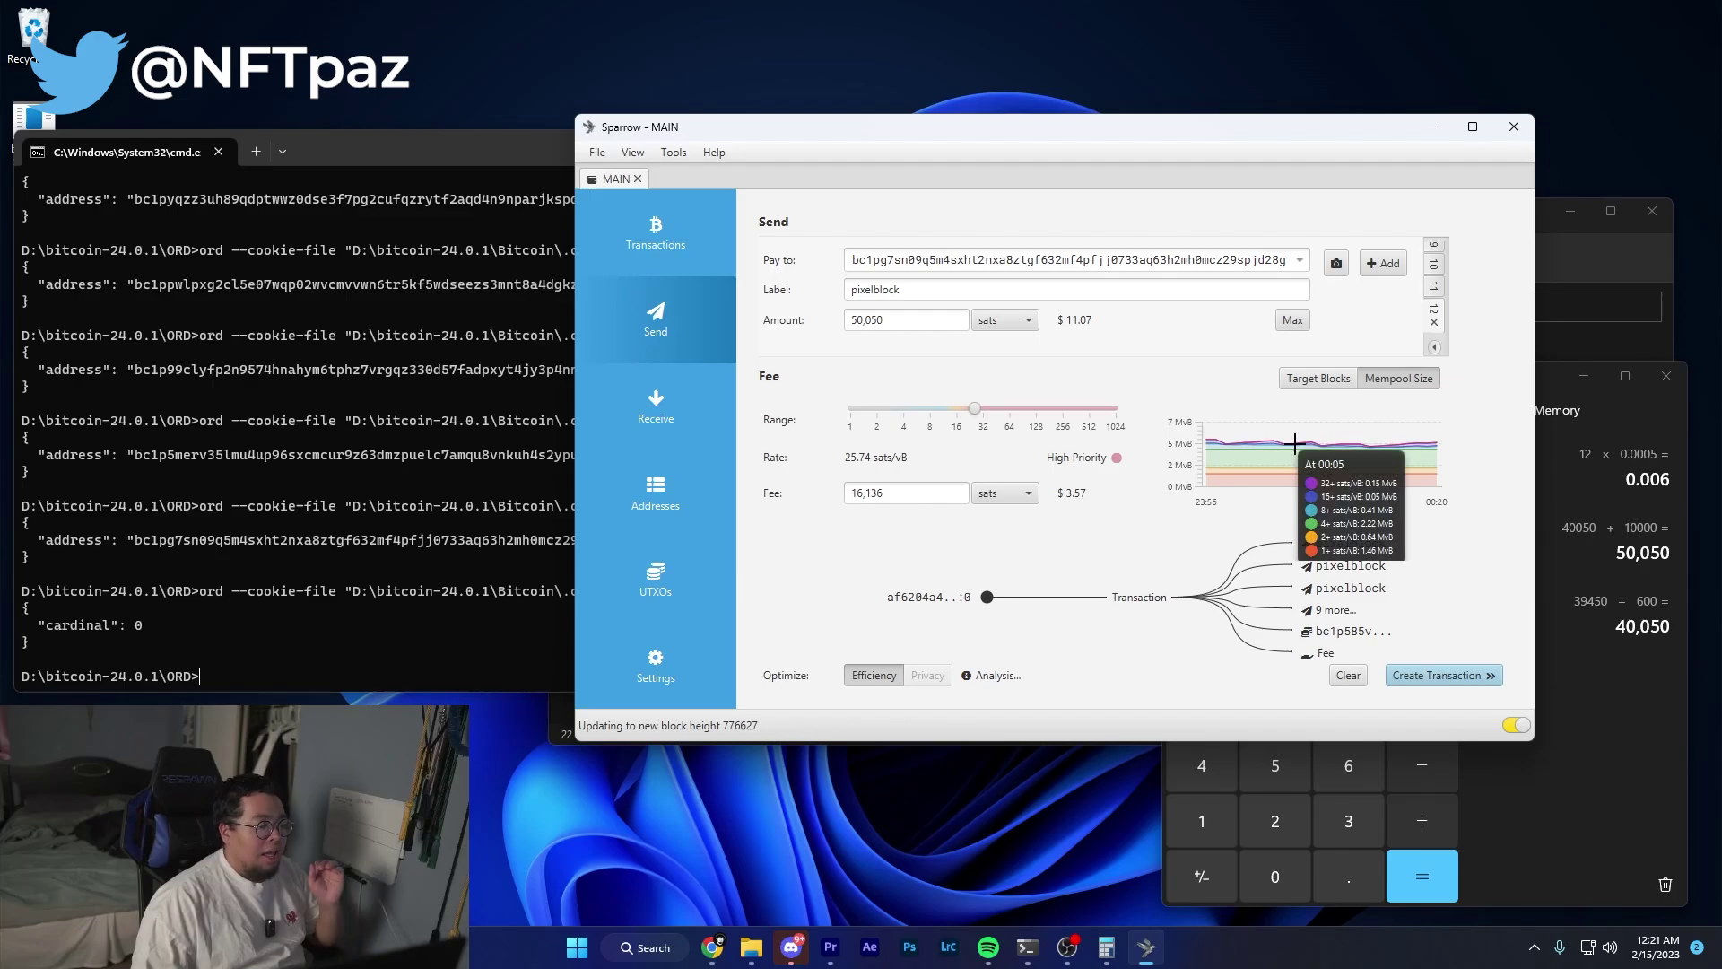
Review the recipient addresses, then create and finalize the twelve-recipient transaction.
left_click(1434, 264)
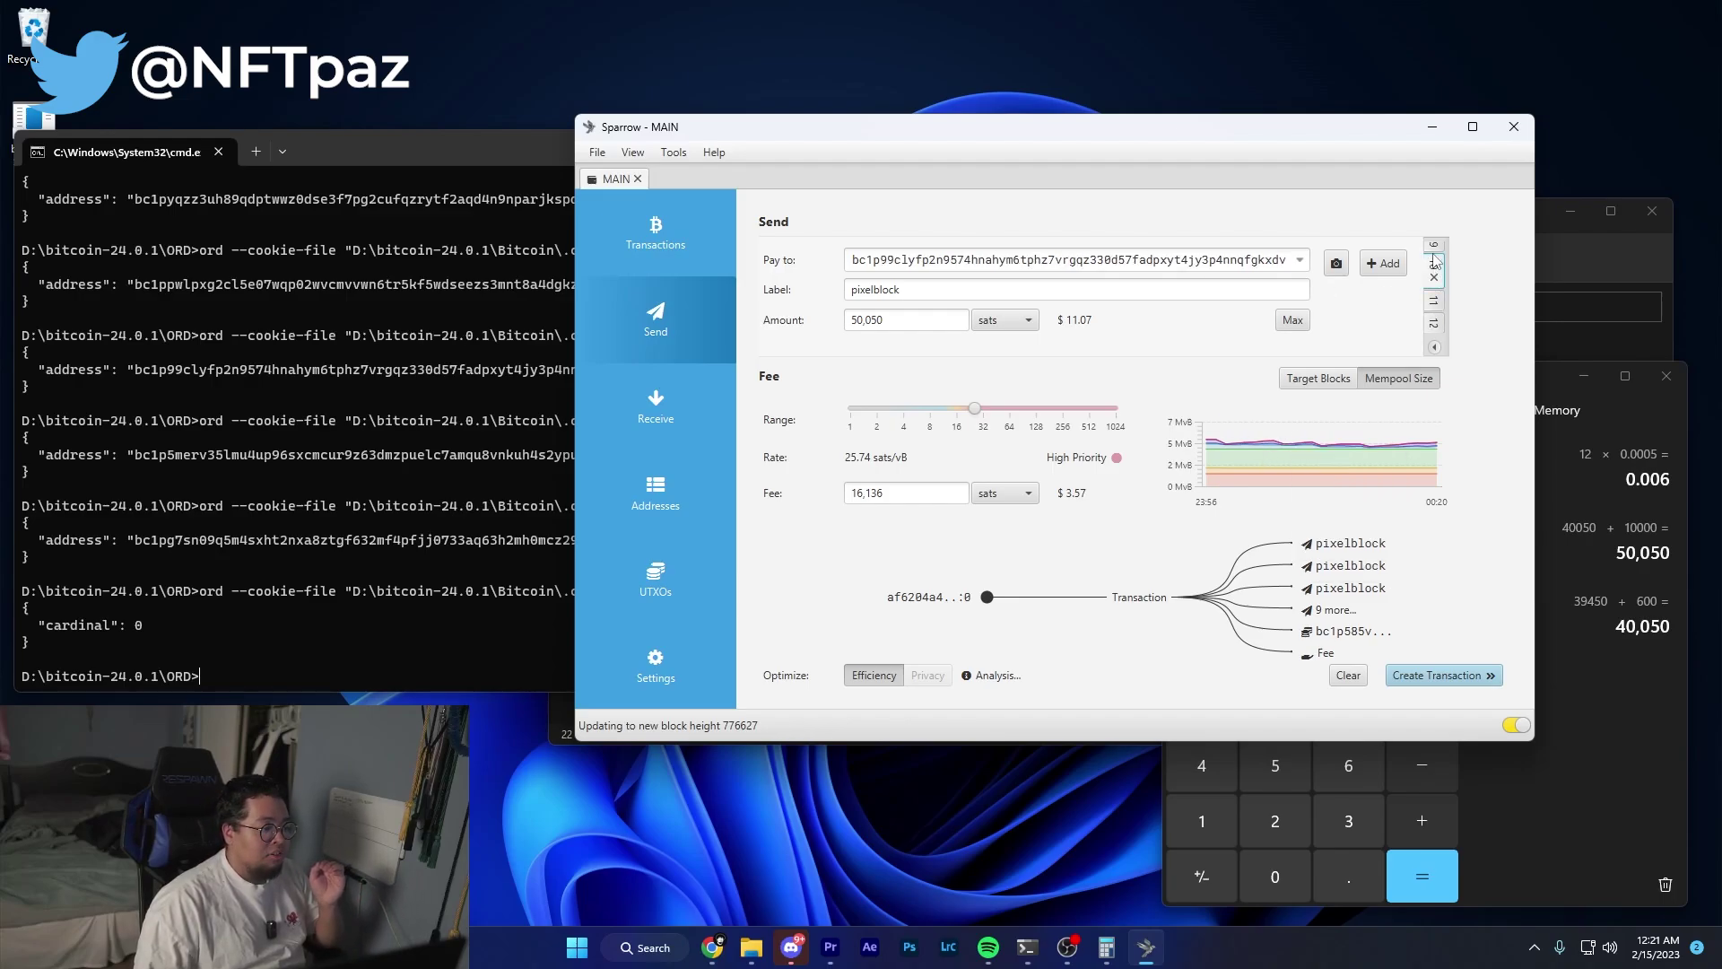
left_click(1433, 244)
left_click(1433, 309)
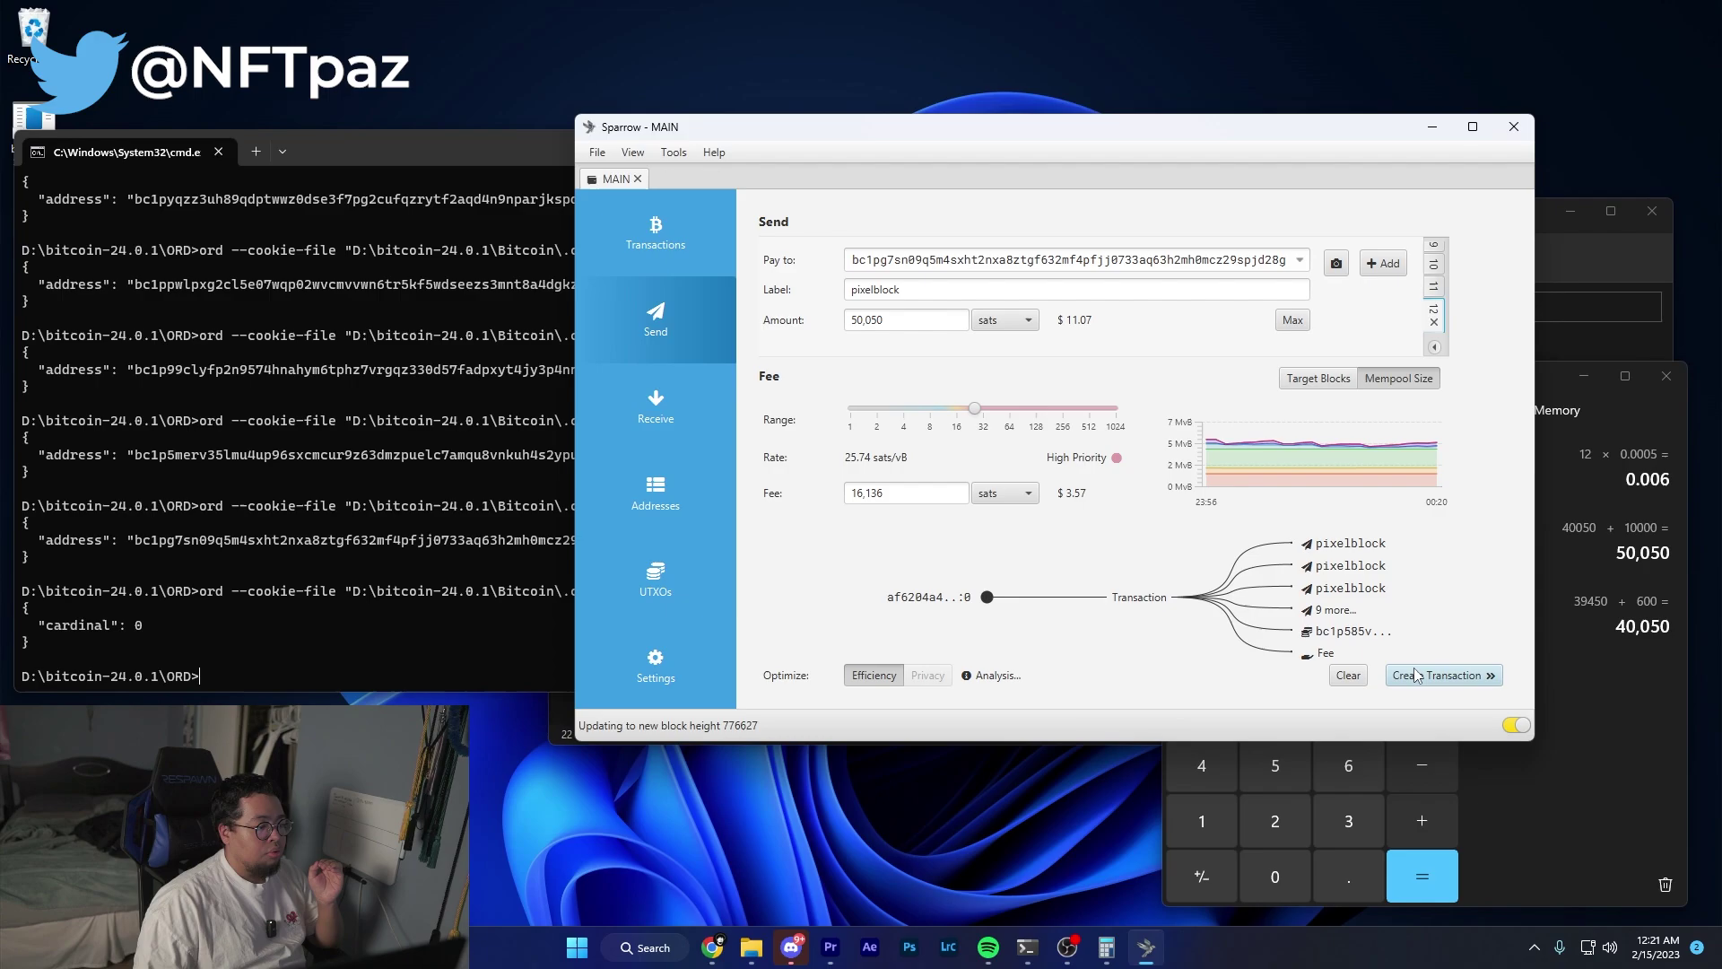
left_click(1416, 675)
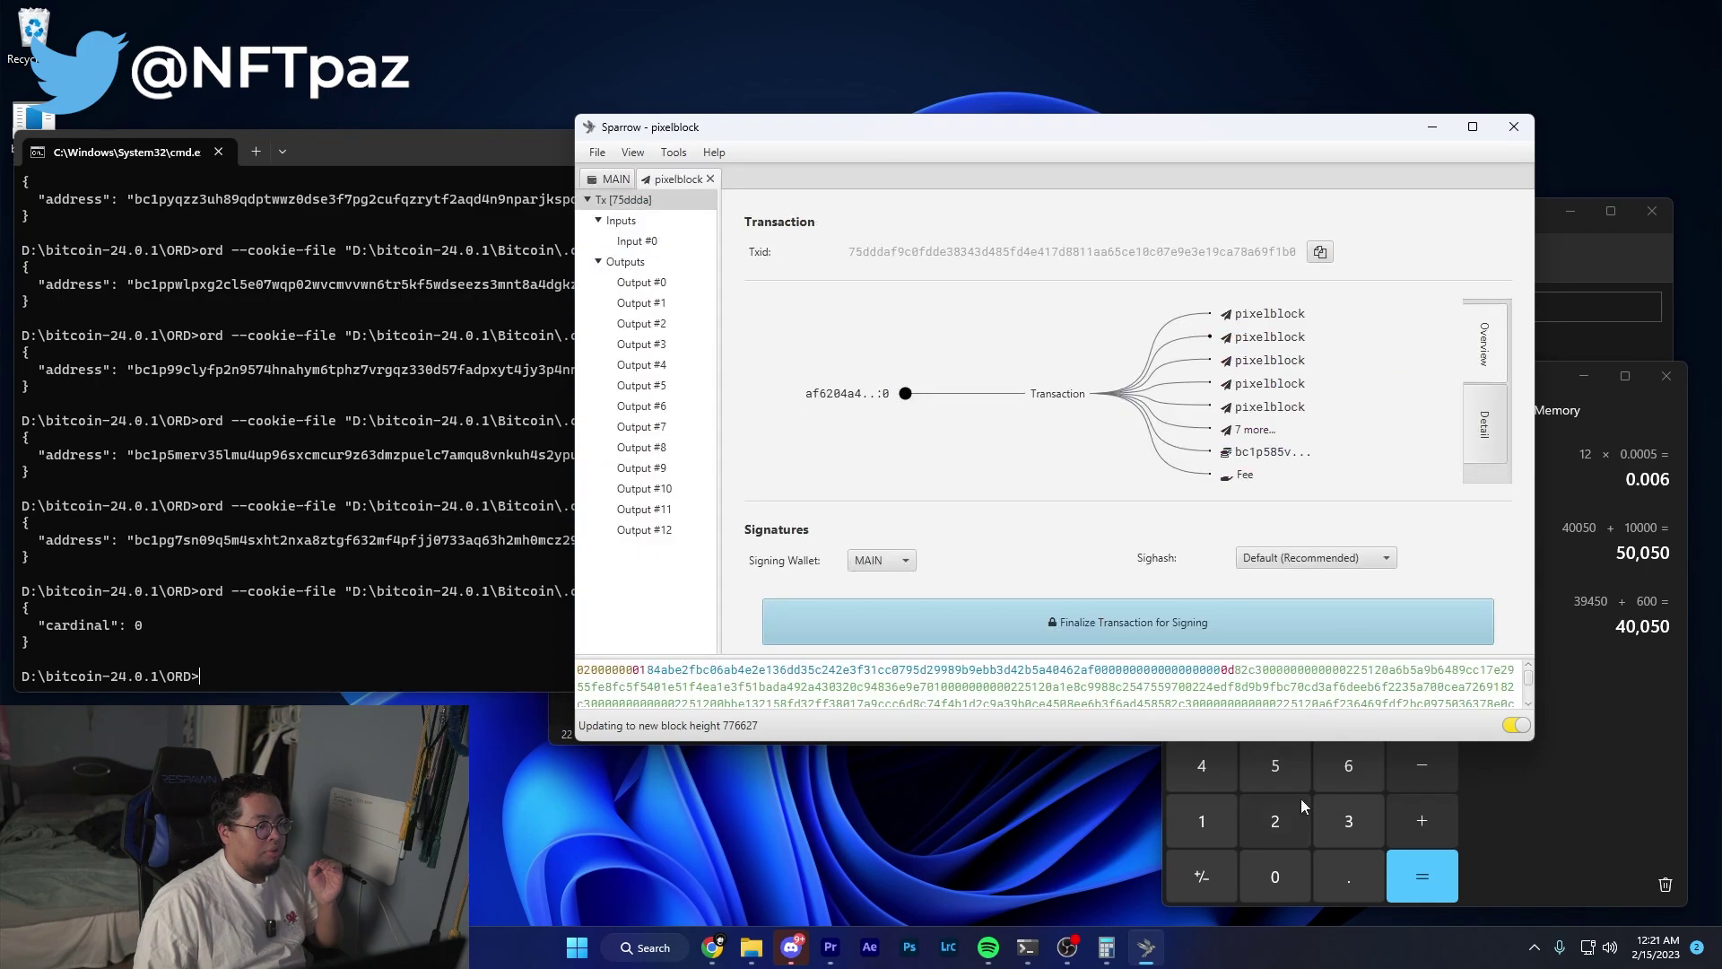
left_click(1151, 626)
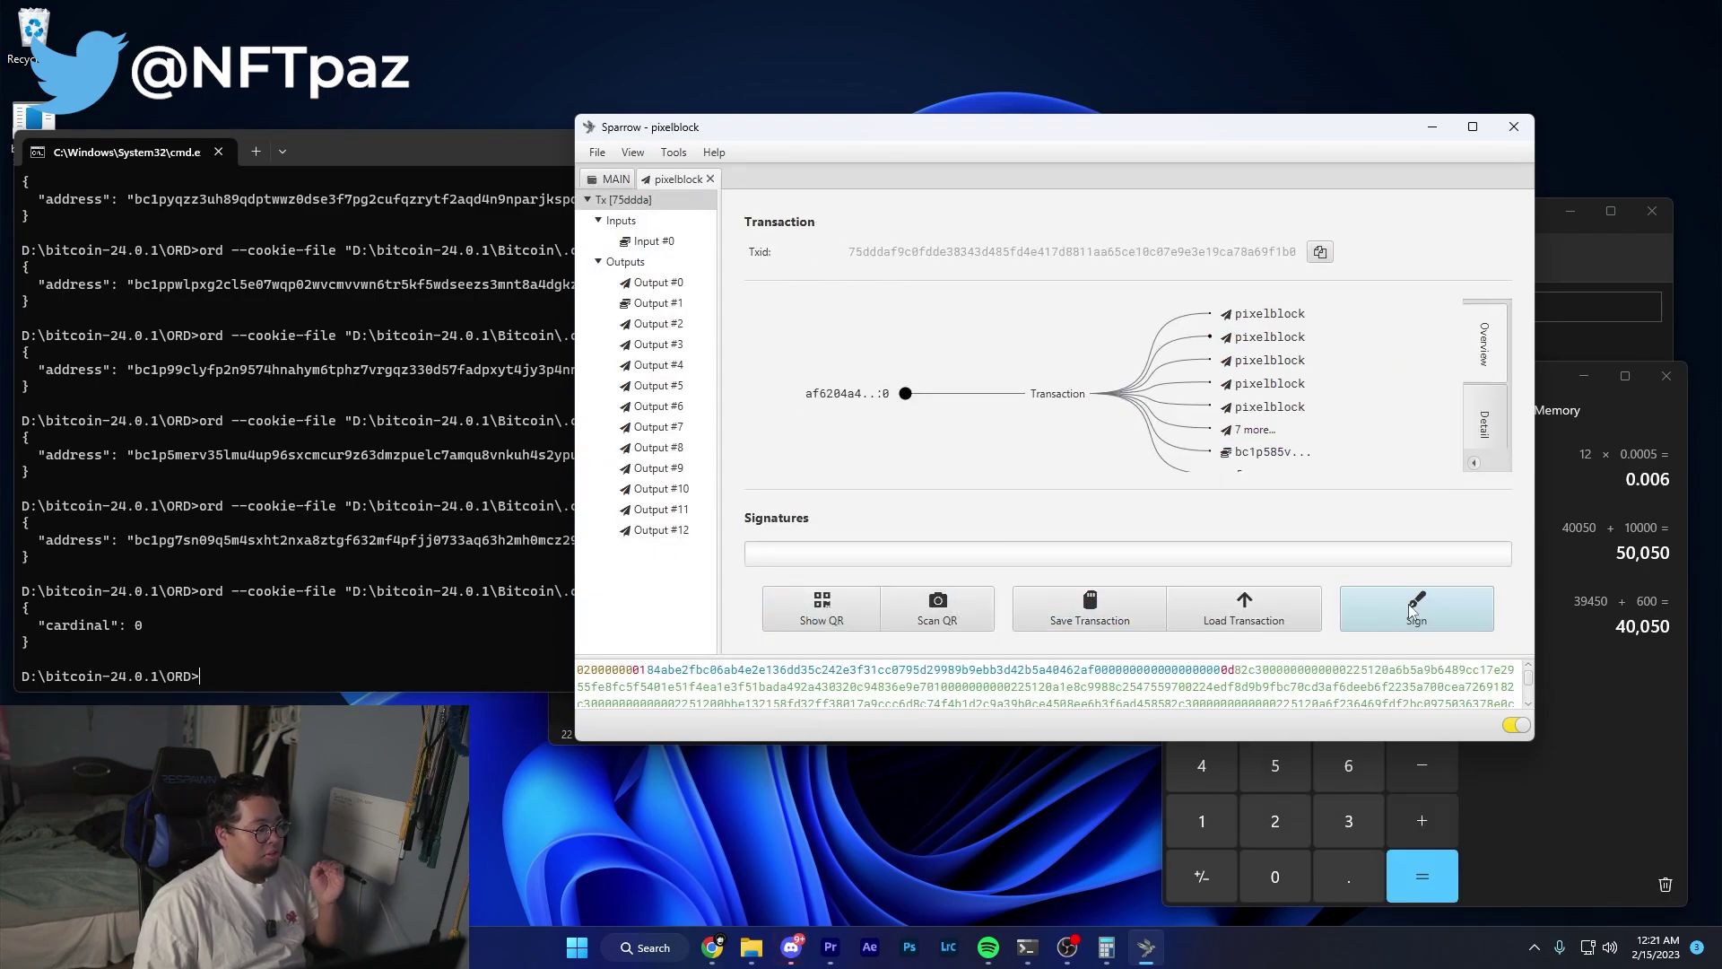
Sign the transaction with the wallet password and broadcast it.
left_click(1413, 611)
left_click_drag(818, 250, 1110, 307)
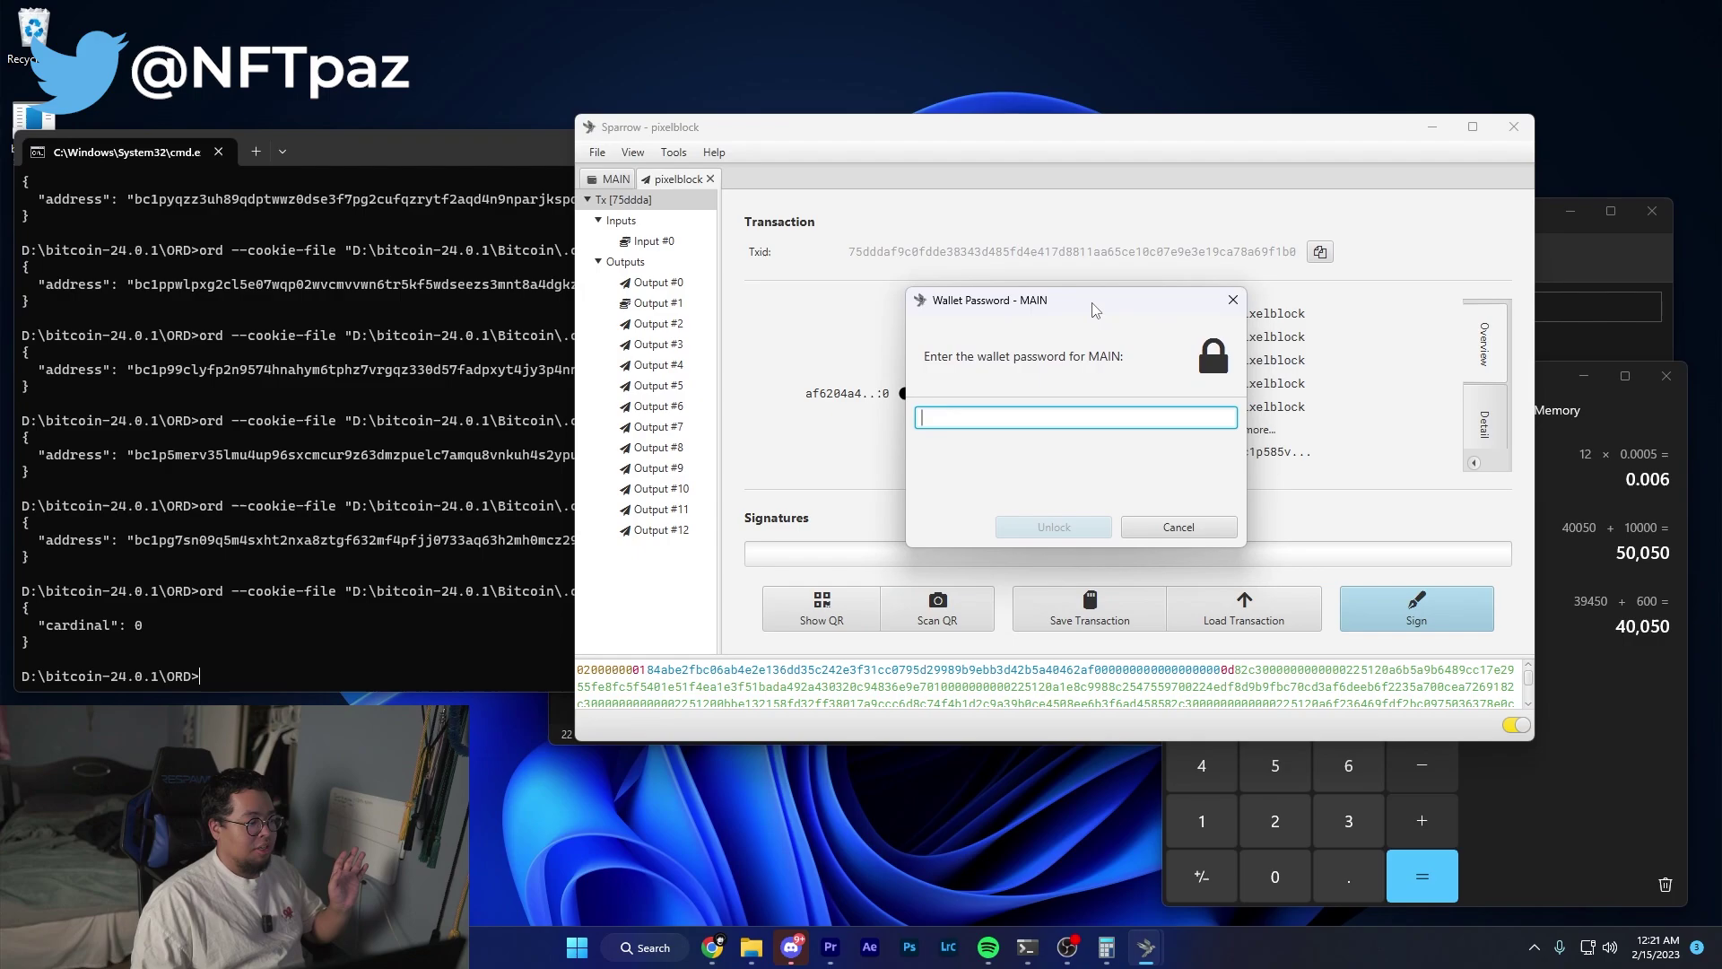
type("•••••")
key("Return")
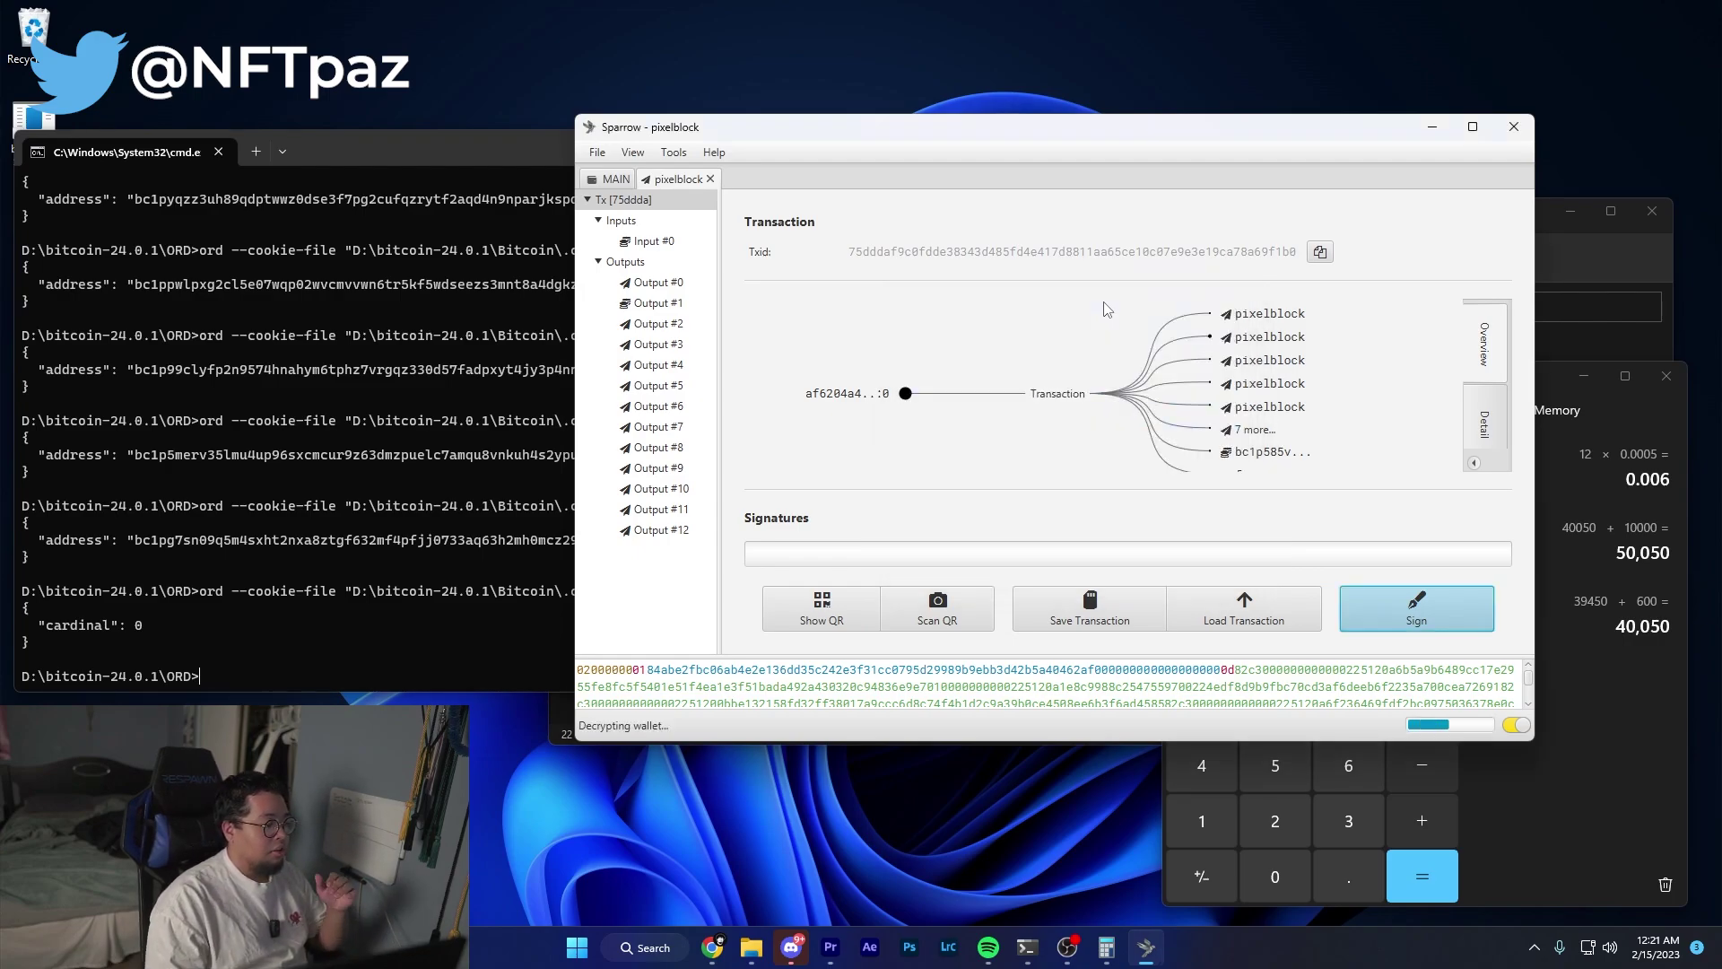
left_click(1291, 608)
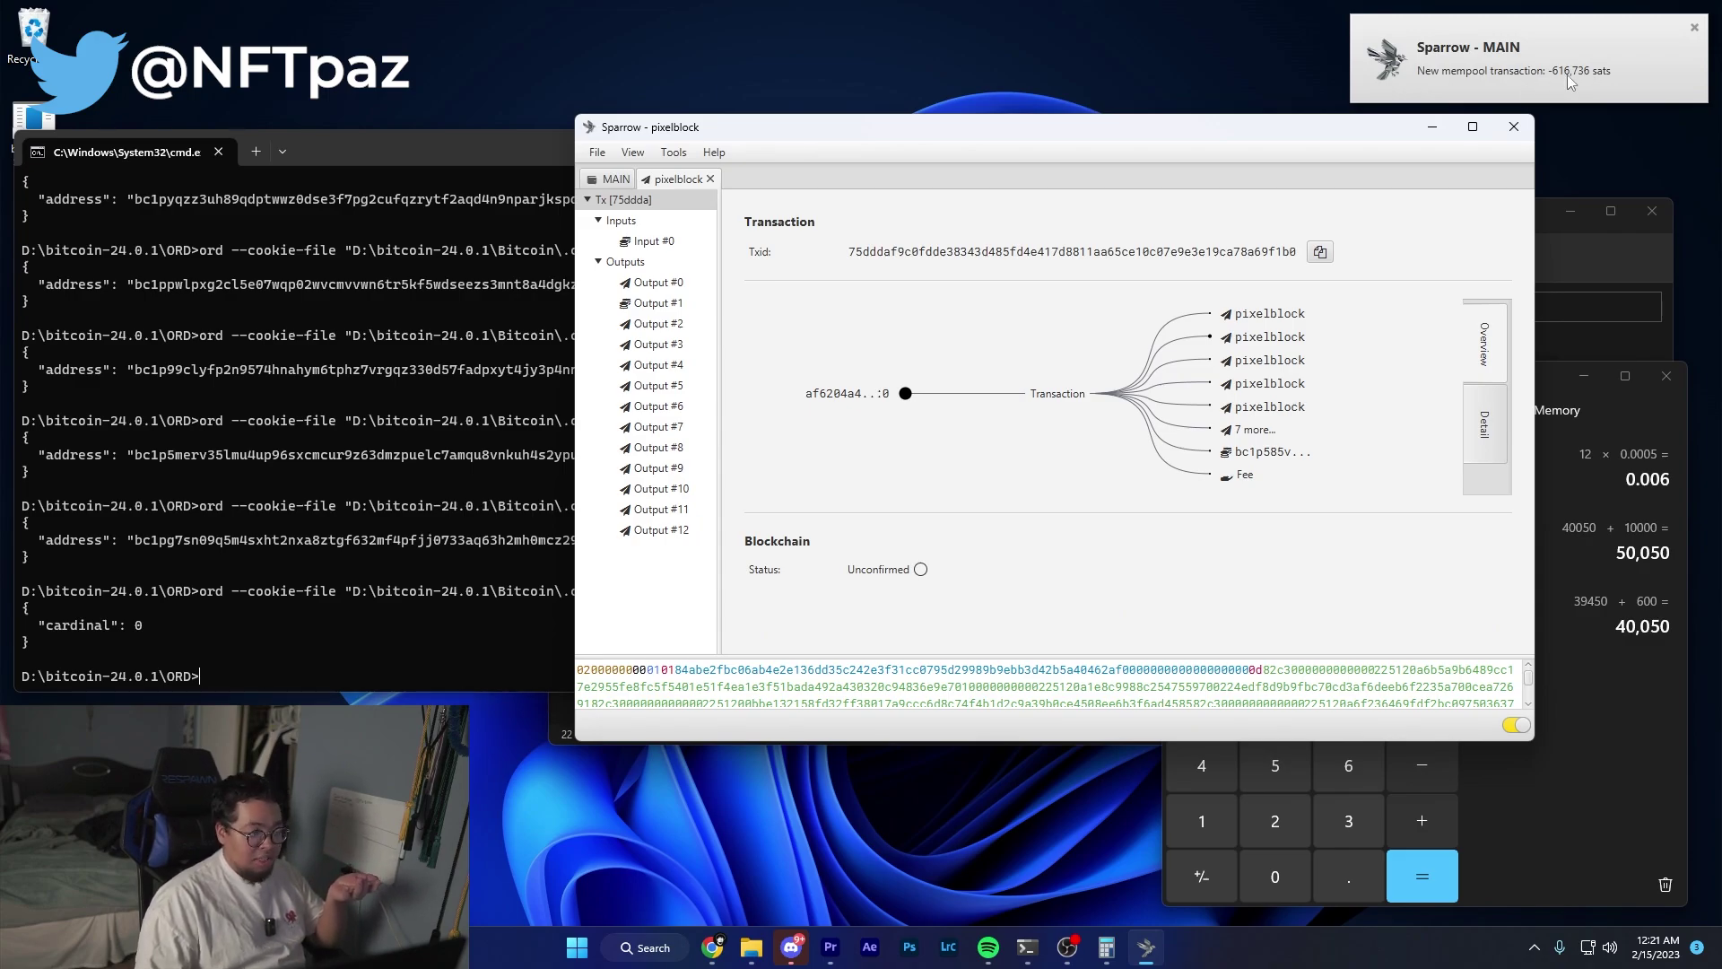
Inspect the new -616,736-sat pixelblock transaction in the MAIN wallet's transaction history.
left_click(1568, 73)
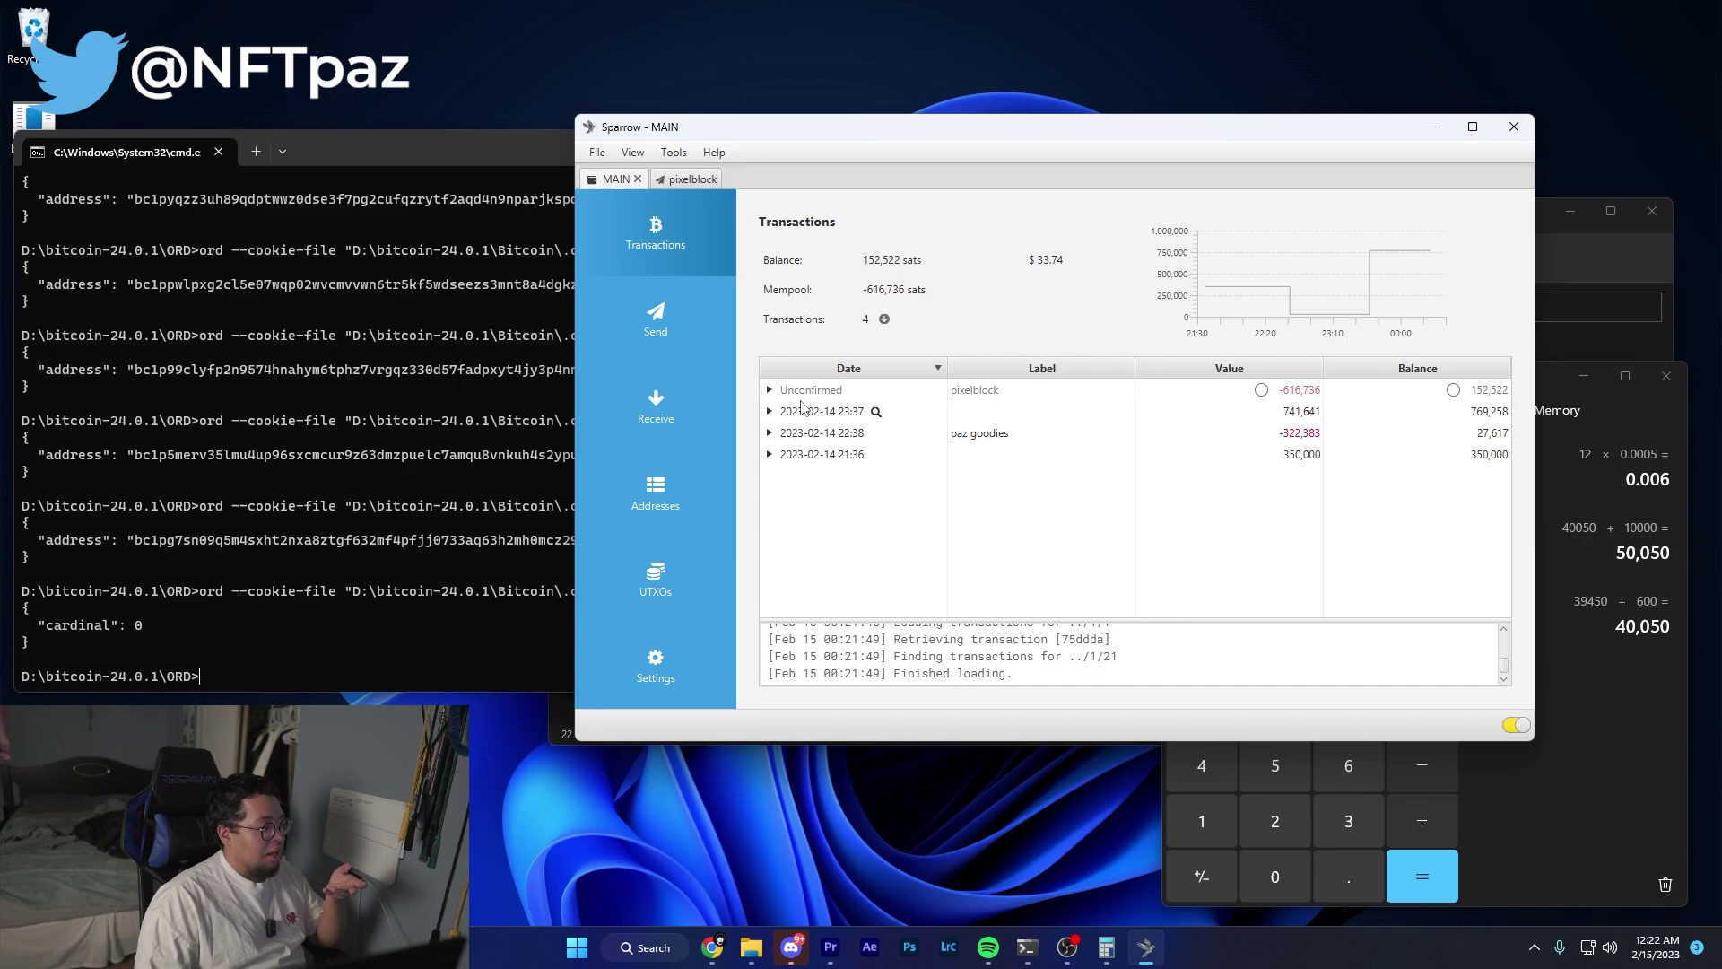
left_click(796, 392)
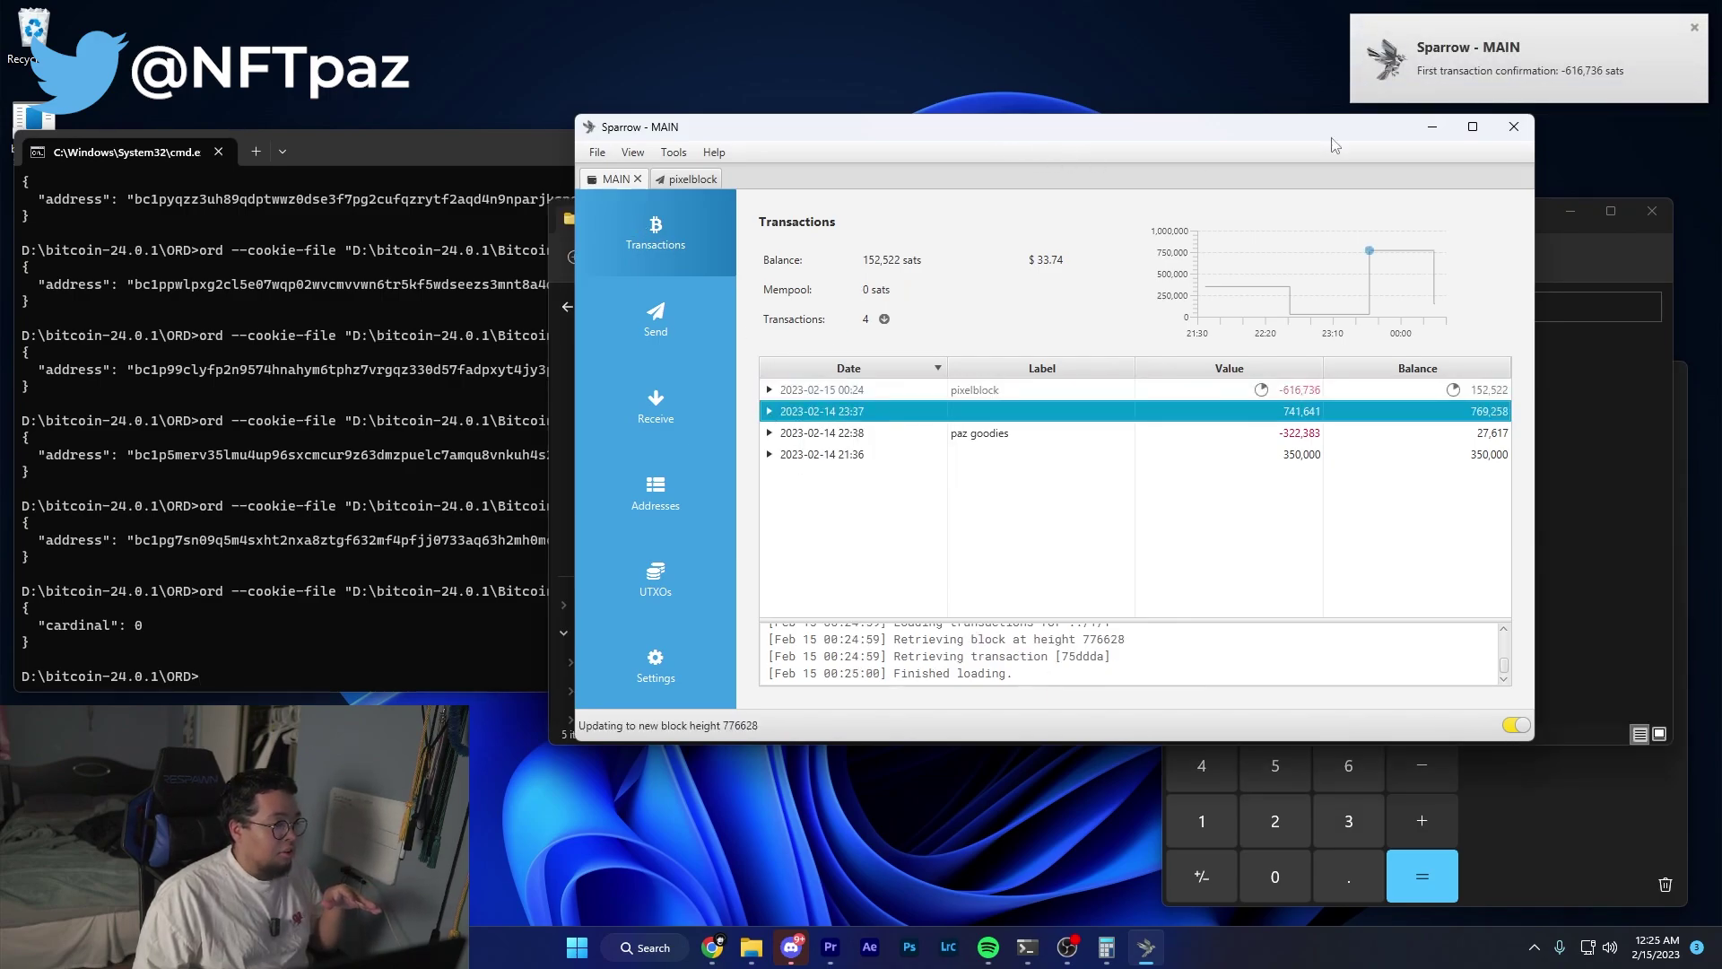
left_click(1637, 453)
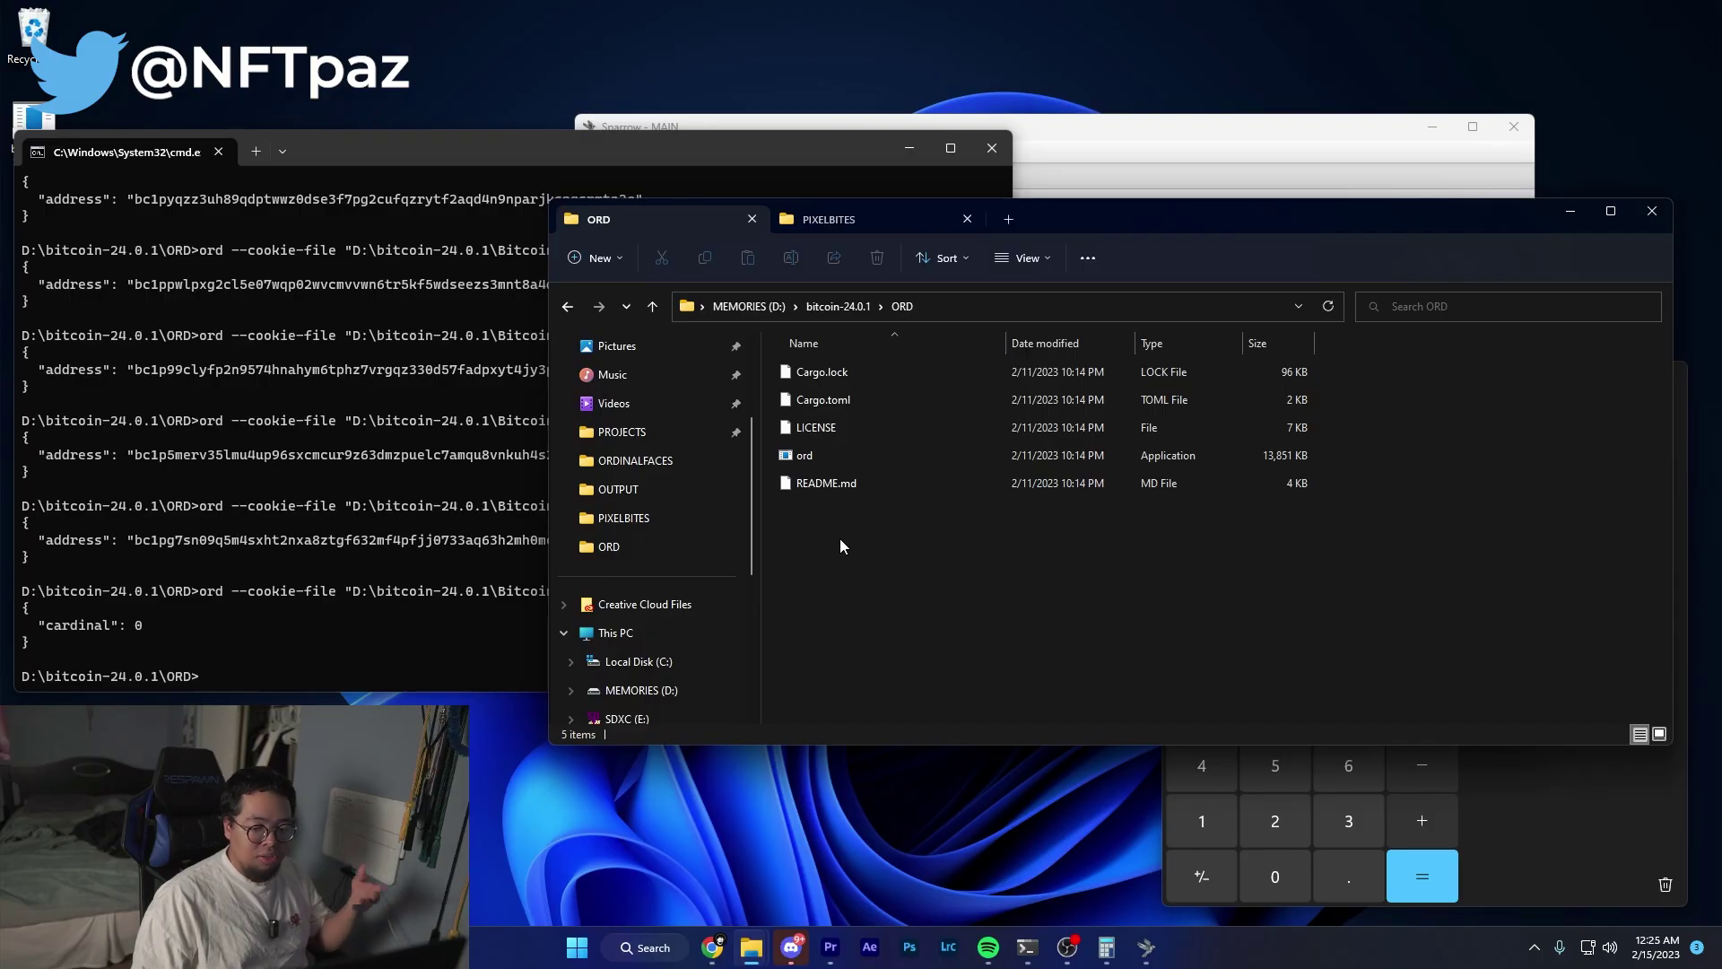
Create a text document named 'pixelblock' in the ORD folder and open it in Notepad.
right_click(841, 520)
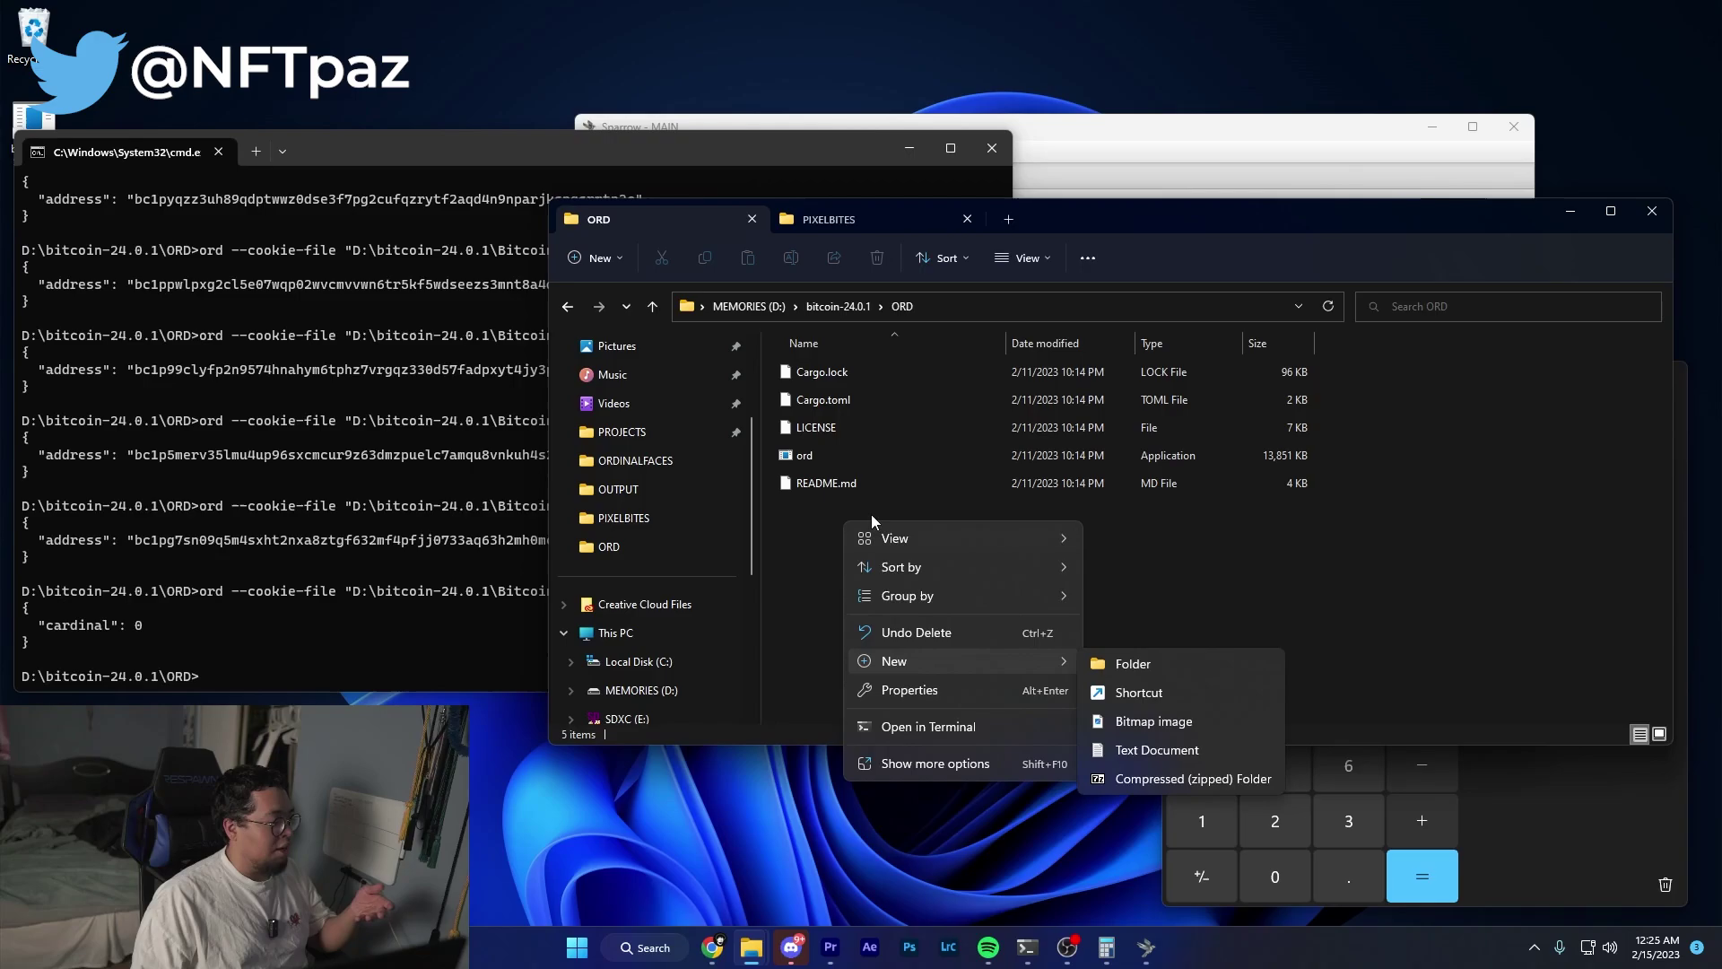
left_click(828, 536)
right_click(831, 537)
mouse_move(868, 671)
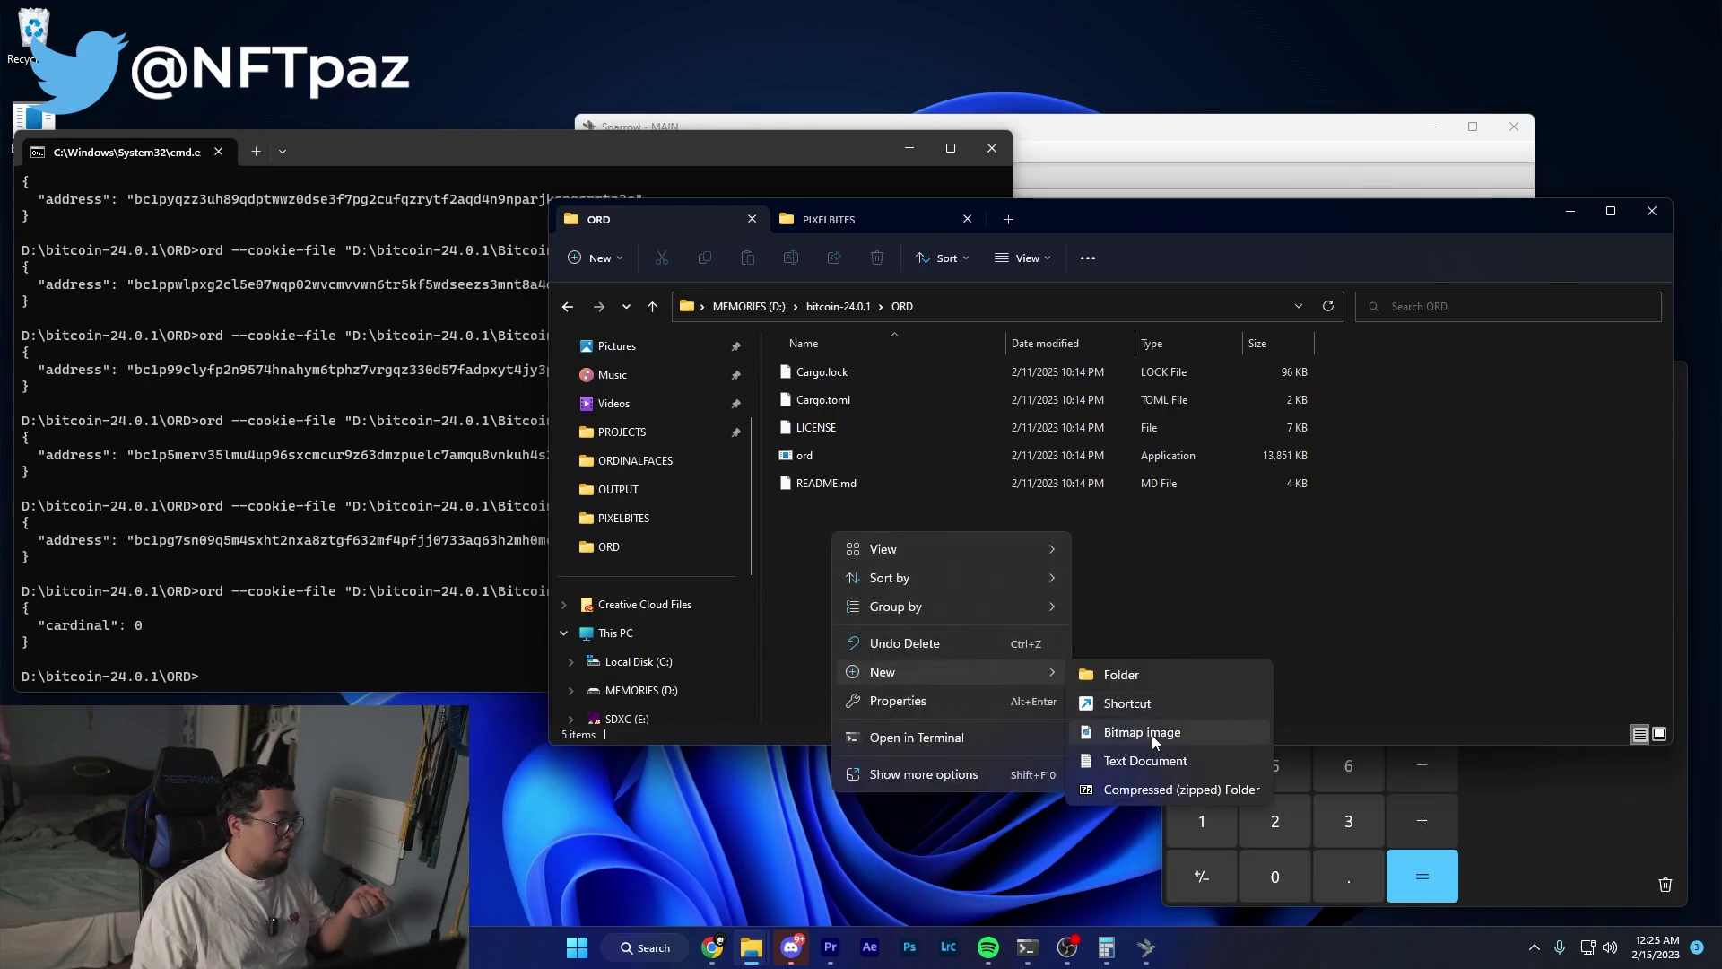
left_click(1234, 762)
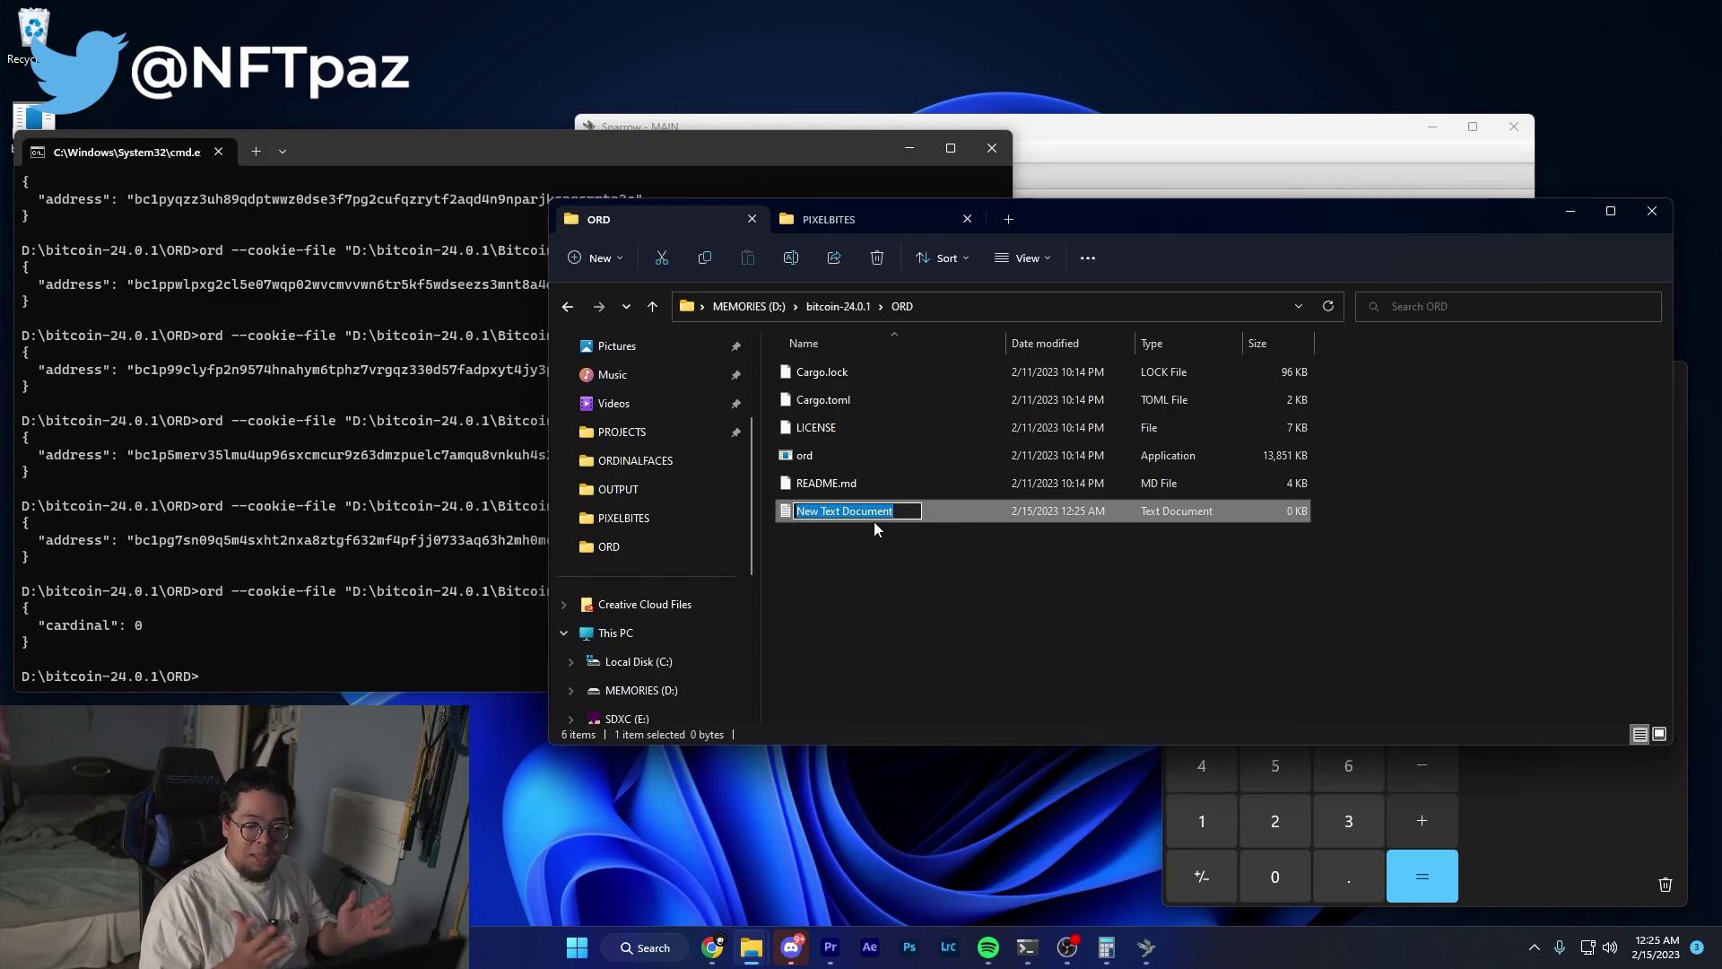
type("pixelblock")
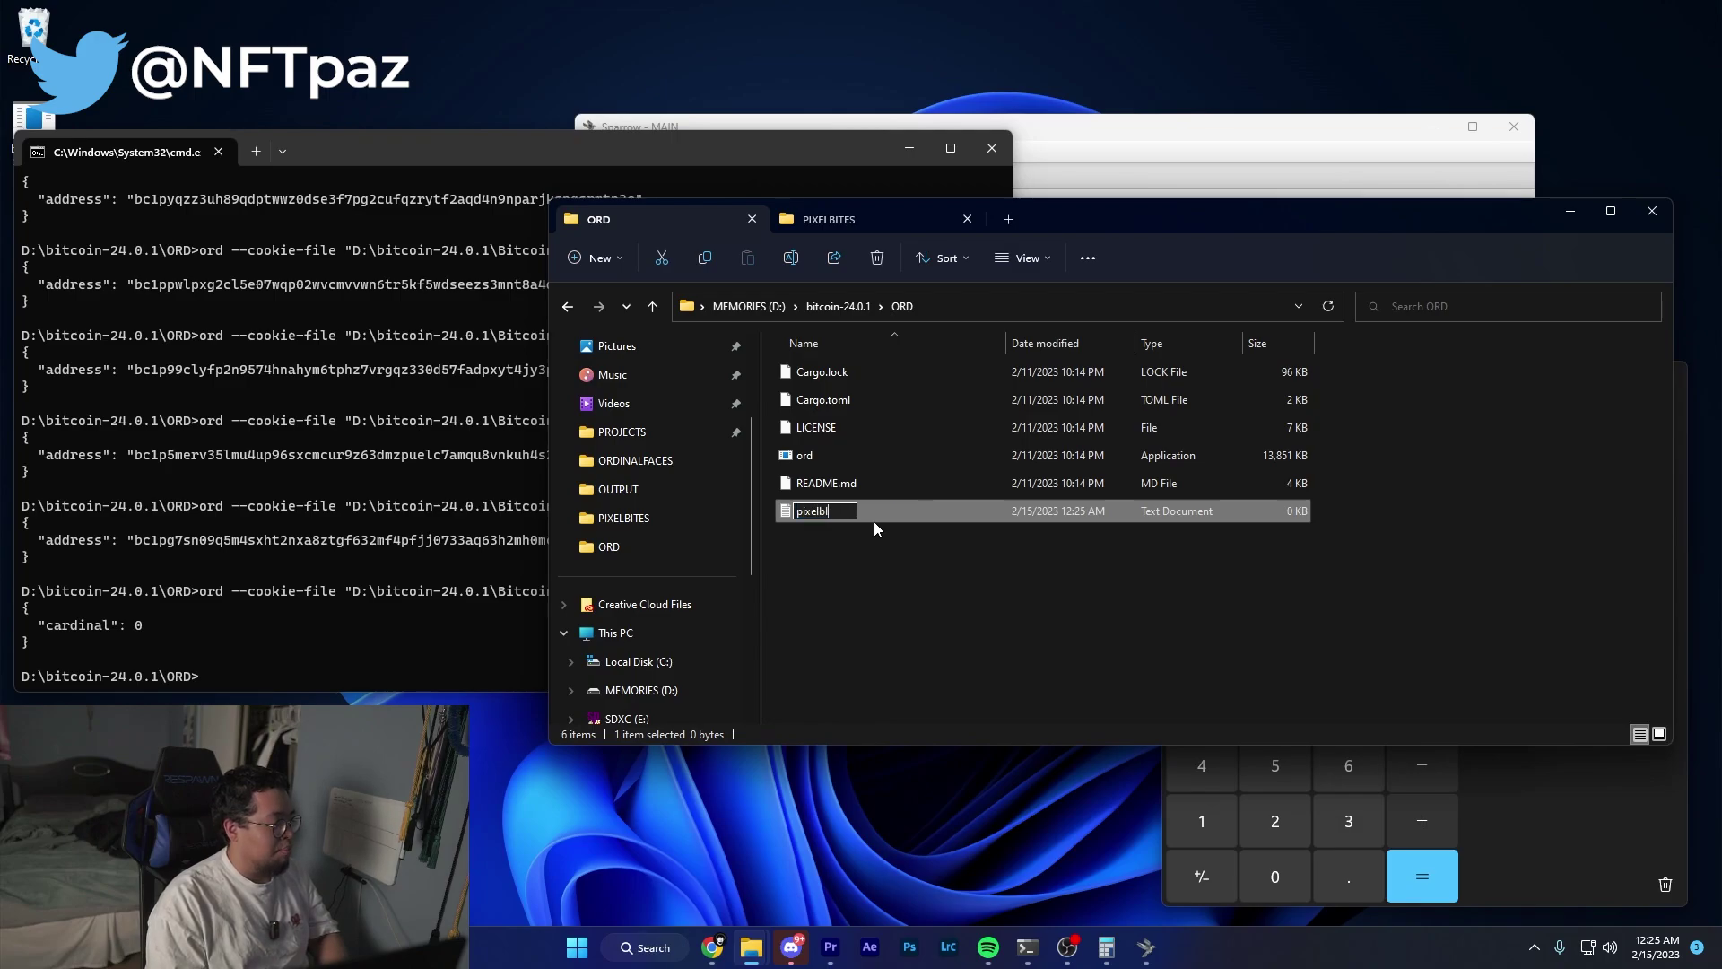
key("Return")
double_click(873, 520)
Paste the inscribe command and pause line, adding '--wallet pixelblock' and the pb_09 file number.
type("ord --cookie-file \"D:\\bitcoin-24.0.1\\Bitcoin\\.cookie\" wallet inscribe \"C:\\Users\\itsle\\Pictures\\PIXELBITES\\pb_08.gif\" --fee-rate 25 pause")
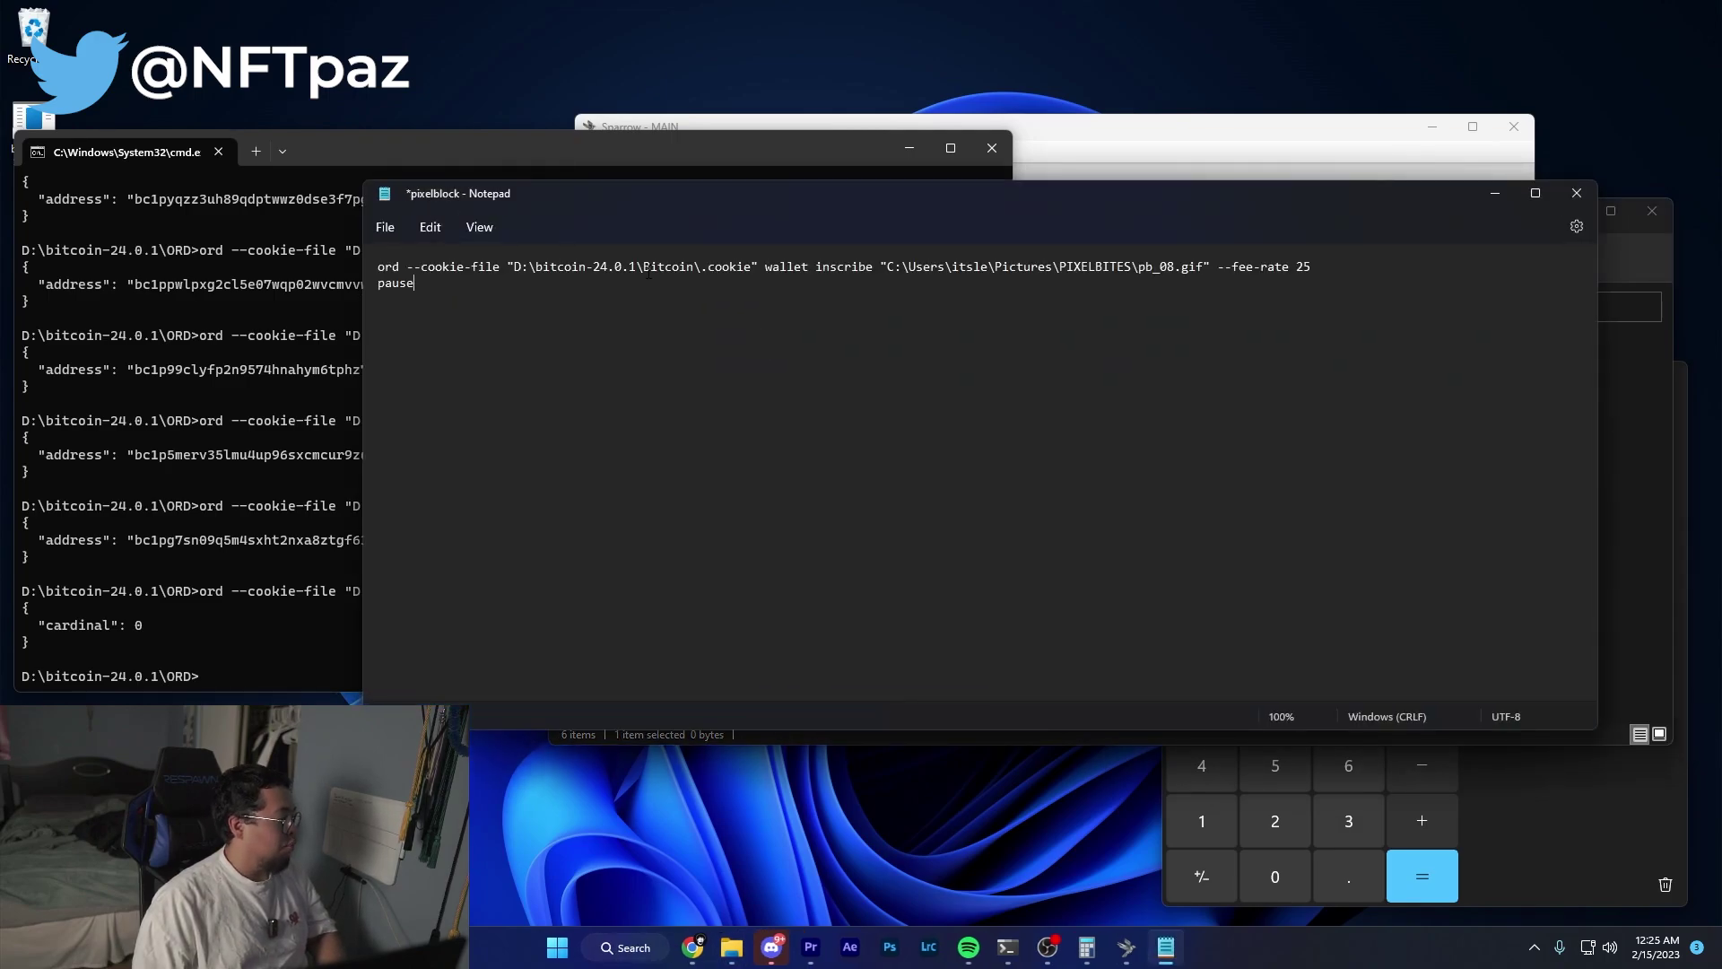
left_click_drag(378, 269, 1311, 269)
left_click(1379, 270)
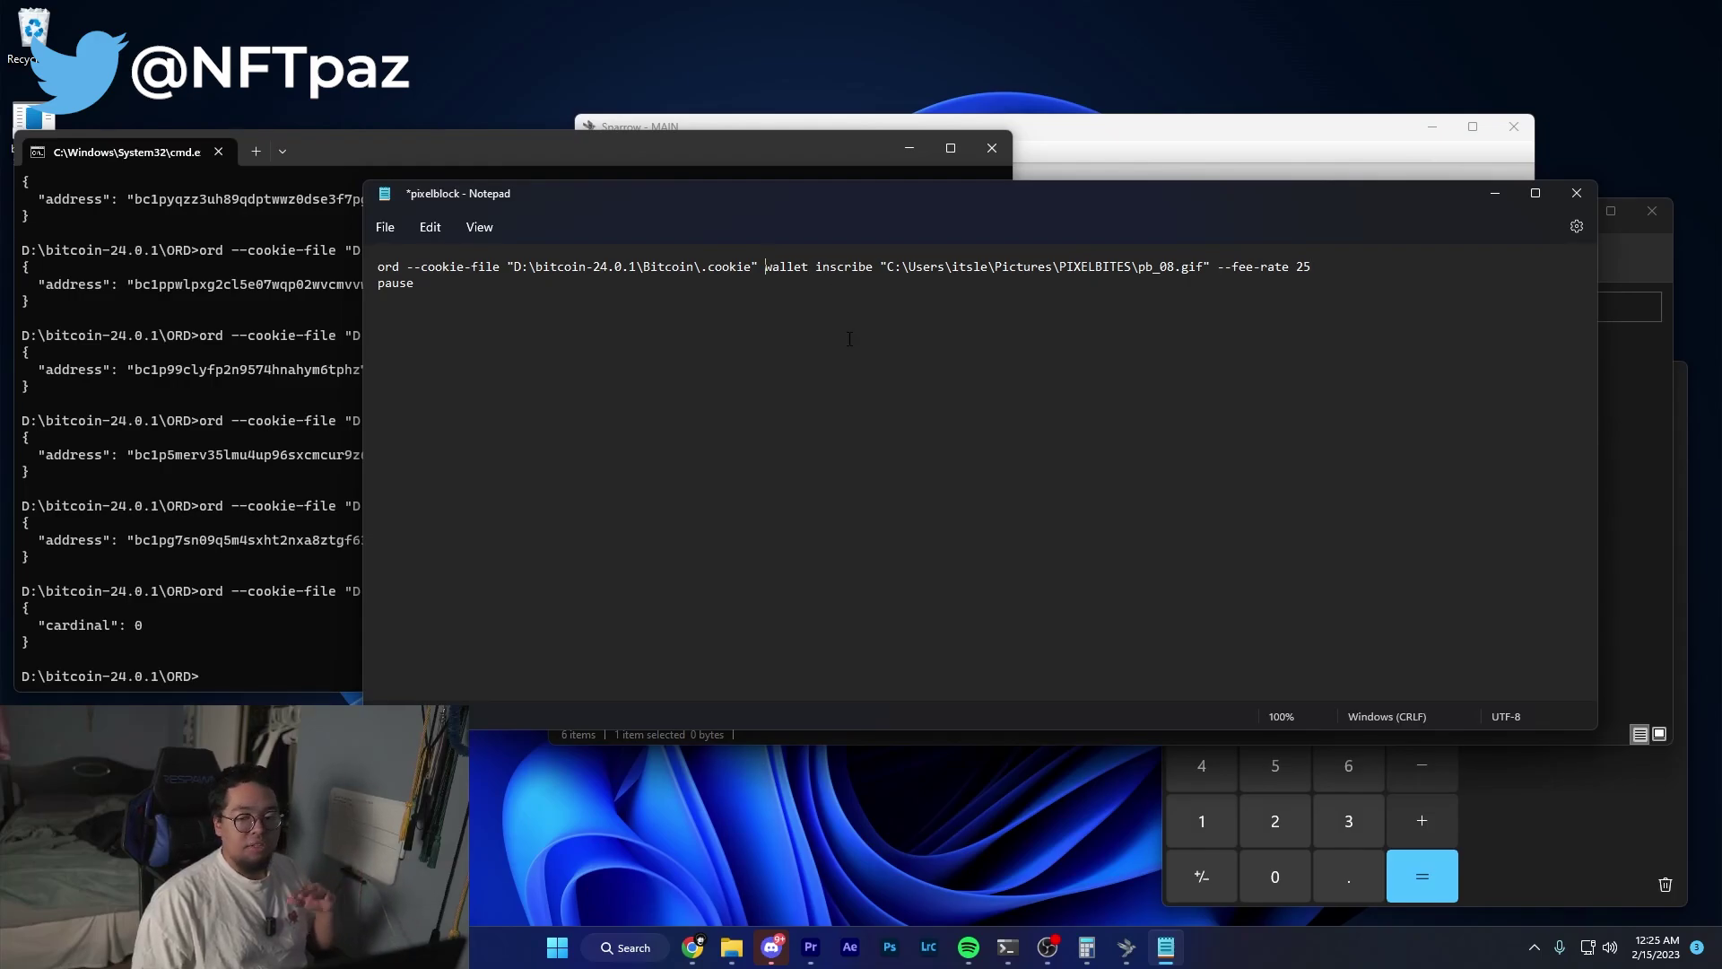
type("--wallet ")
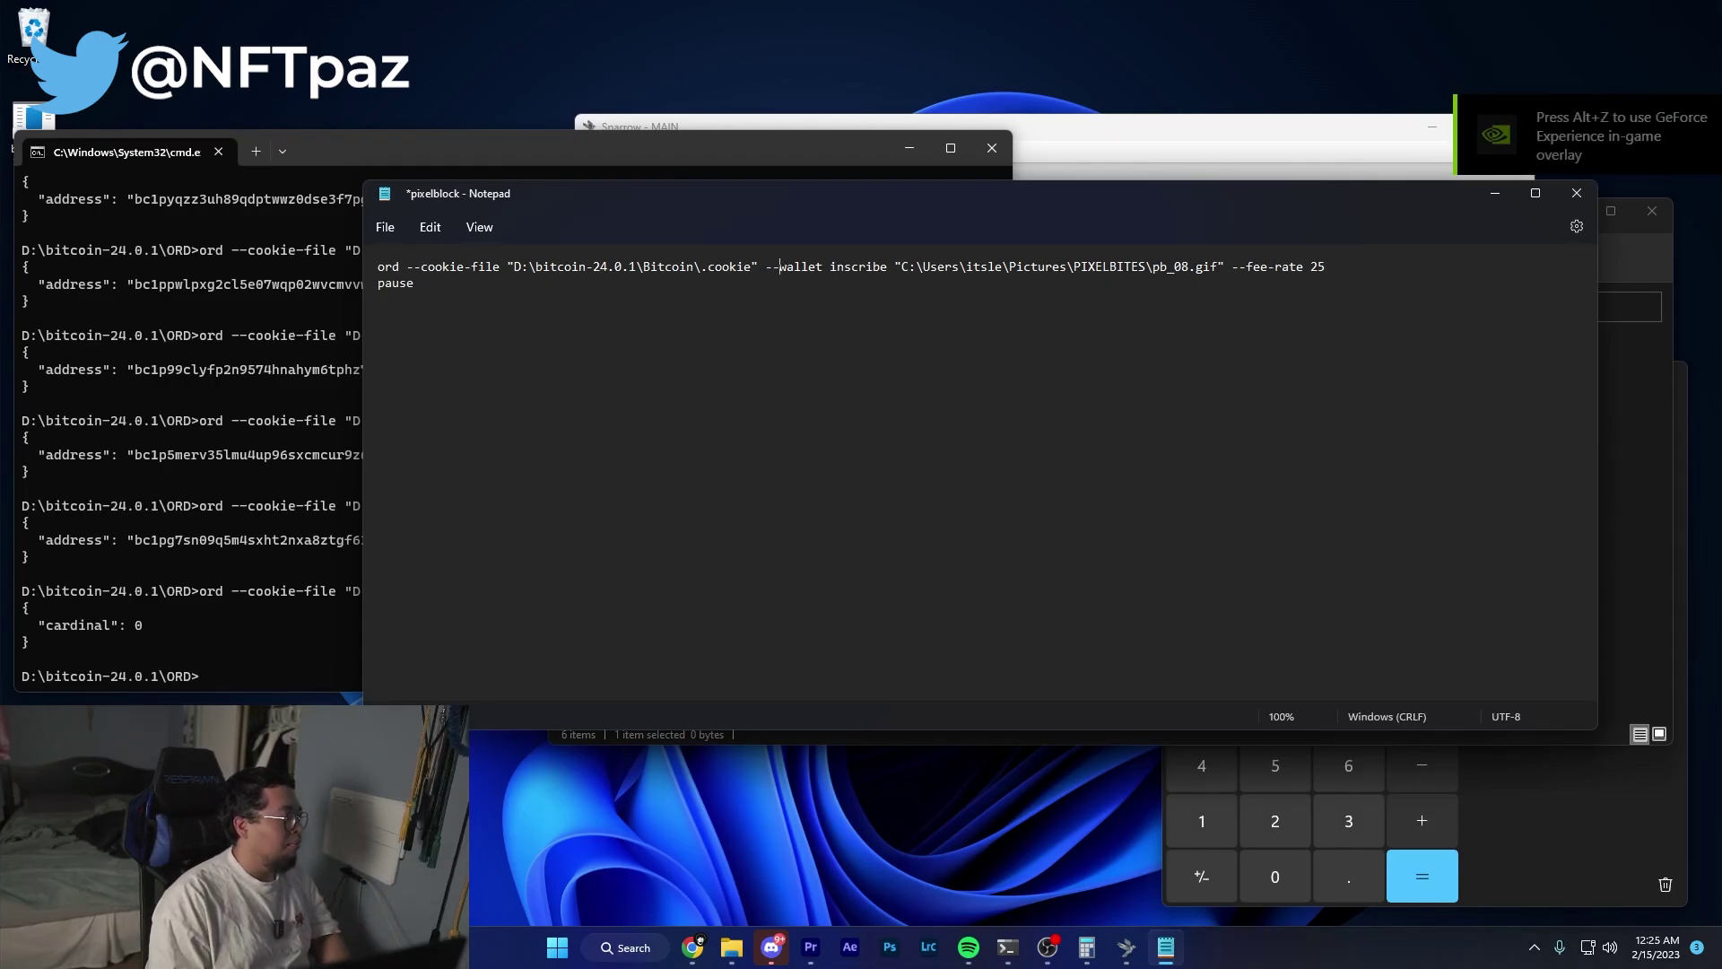
type("pixelblock ")
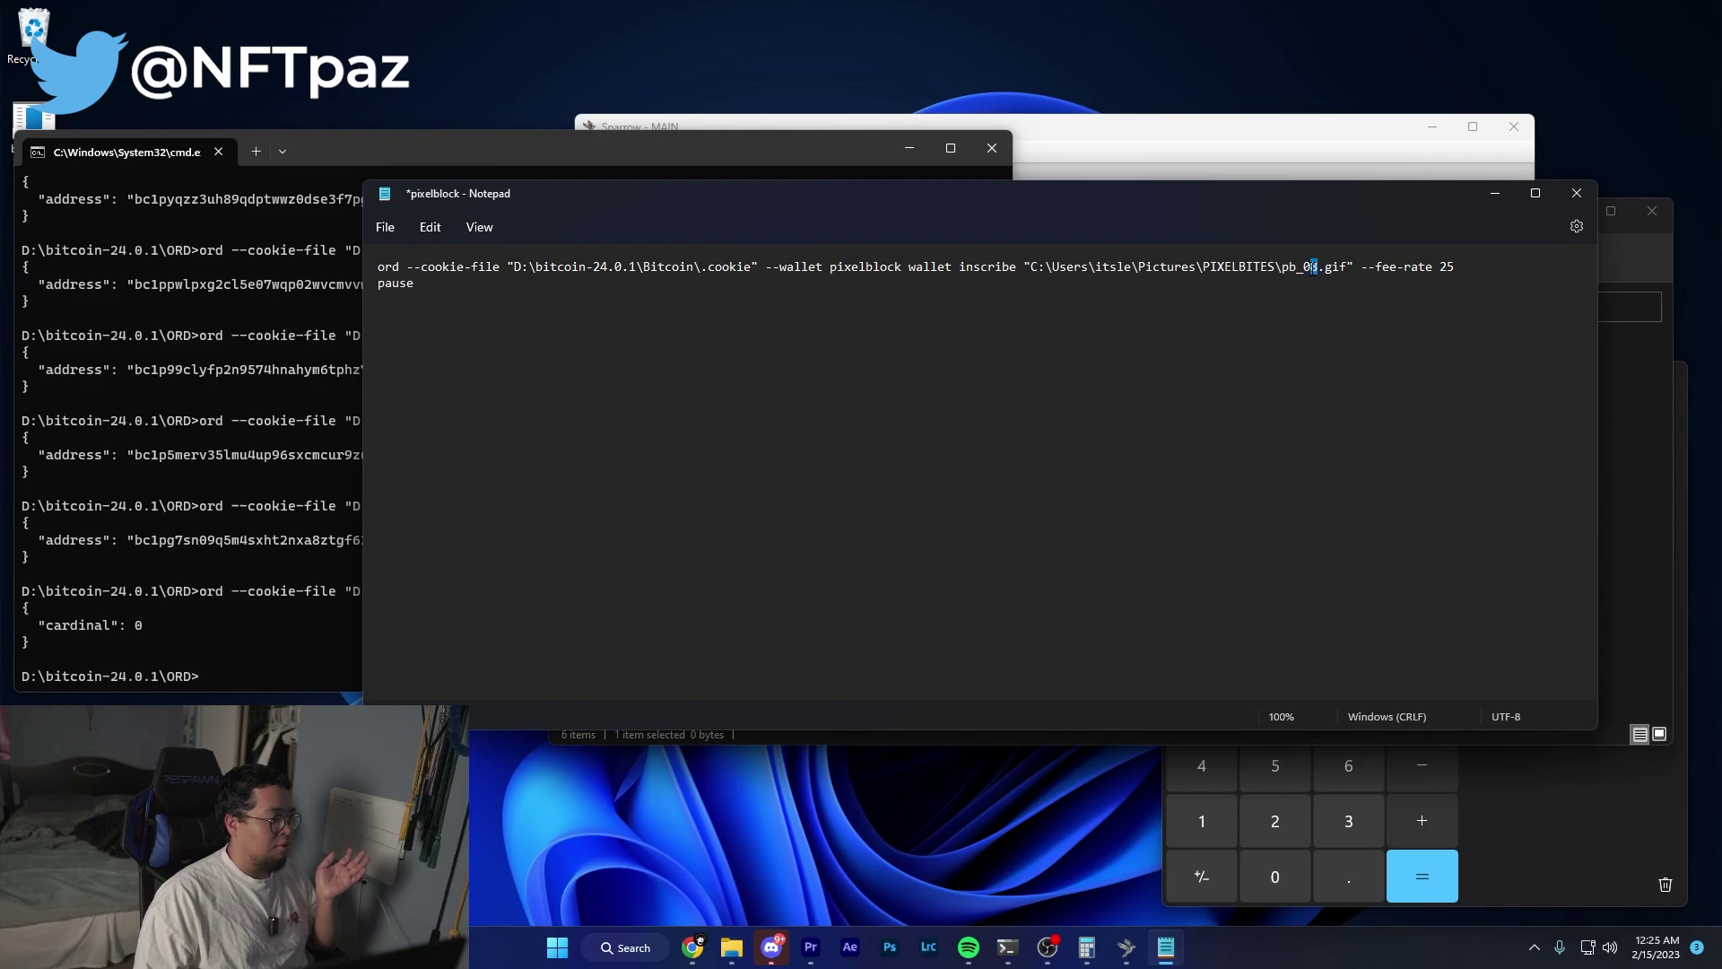
type("9")
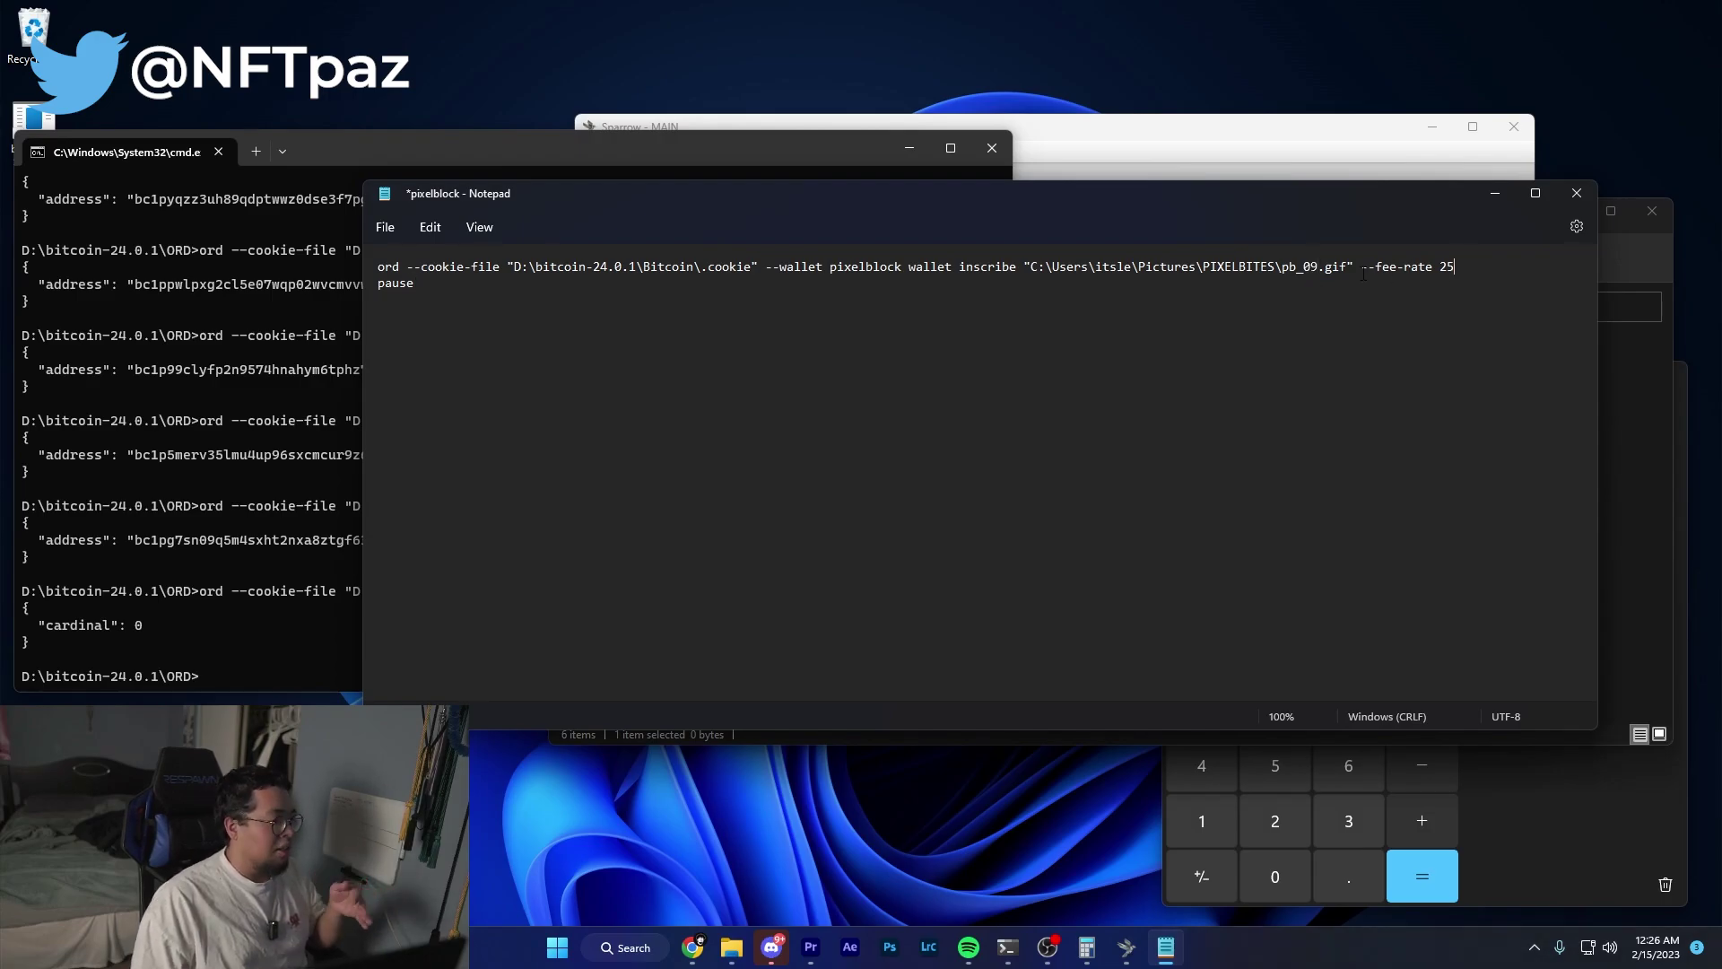
left_click_drag(1362, 269, 1462, 266)
left_click(1468, 266)
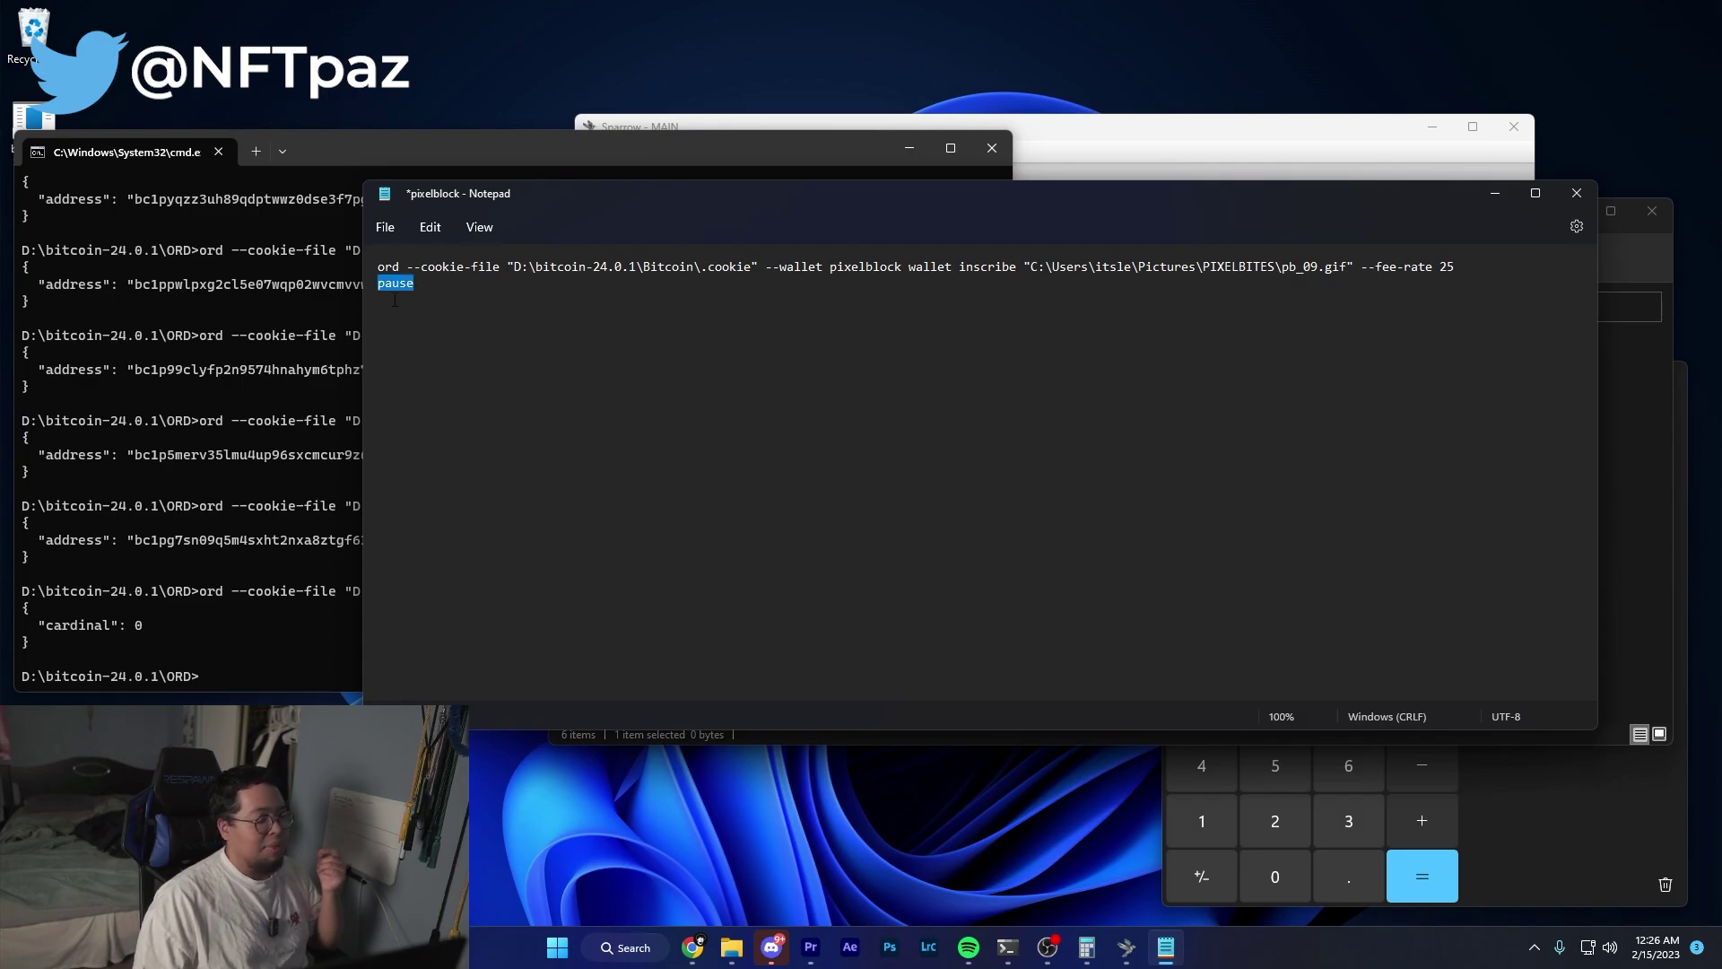
Review the pb_09.gif inscribe command at --fee-rate 25 and its following pause line.
left_click(491, 299)
key("ctrl+a")
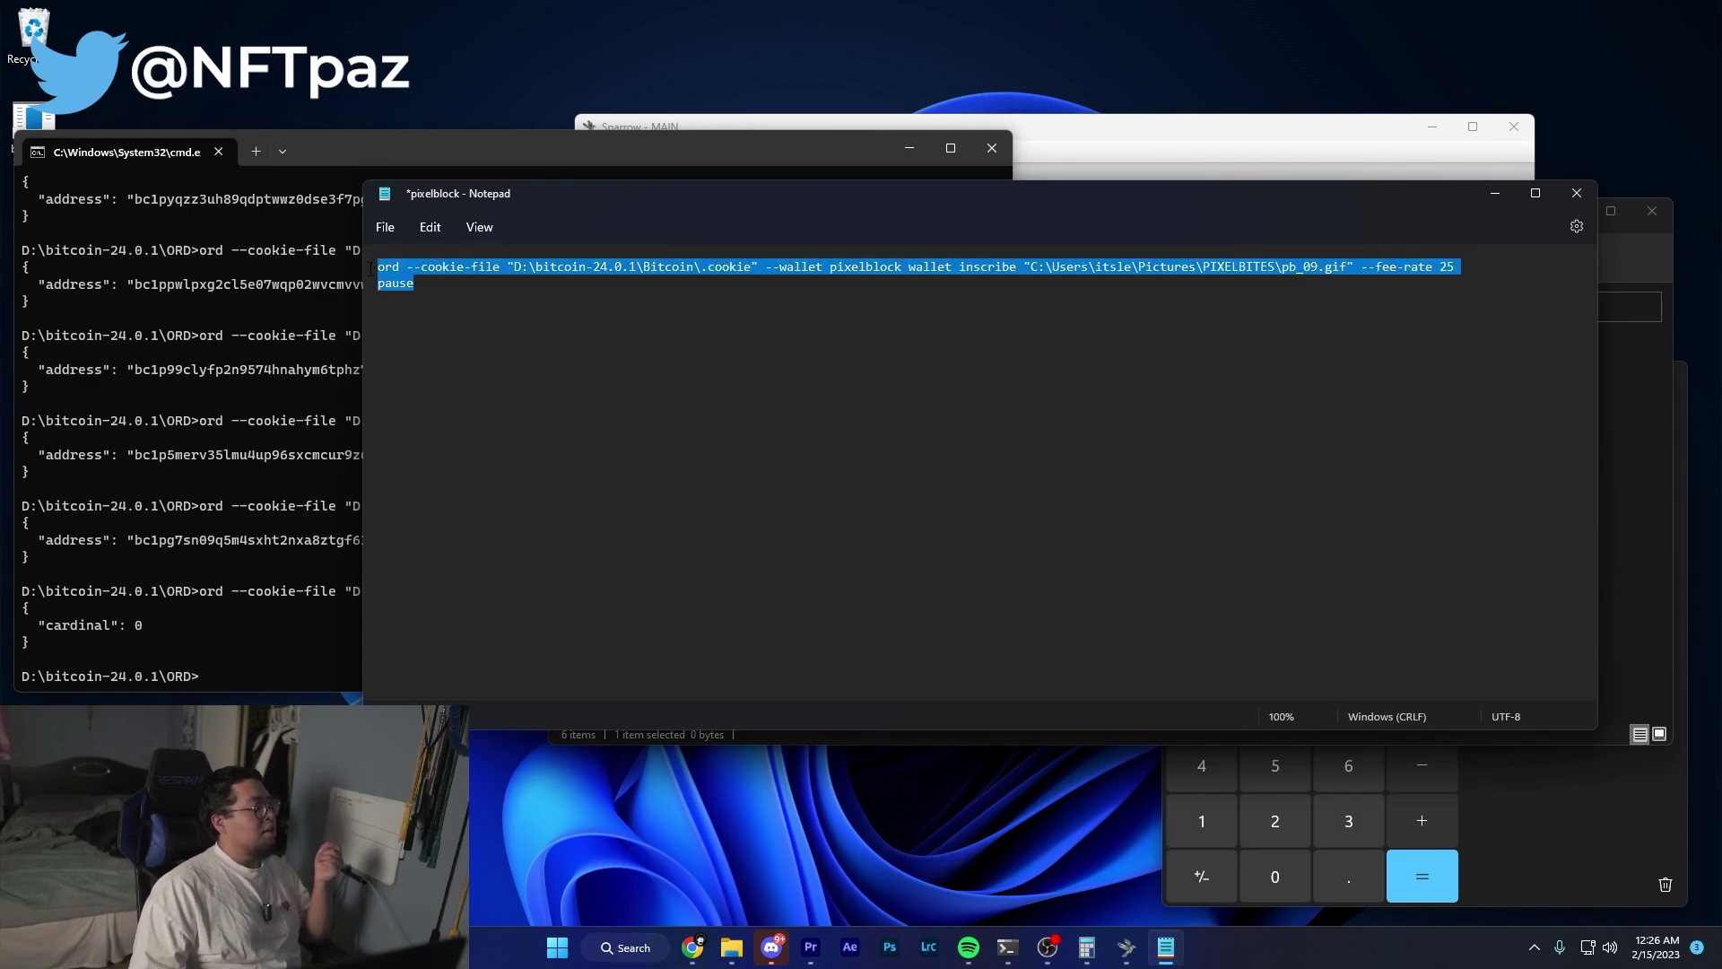
left_click(418, 290)
left_click_drag(538, 193, 603, 181)
key("alt+Tab")
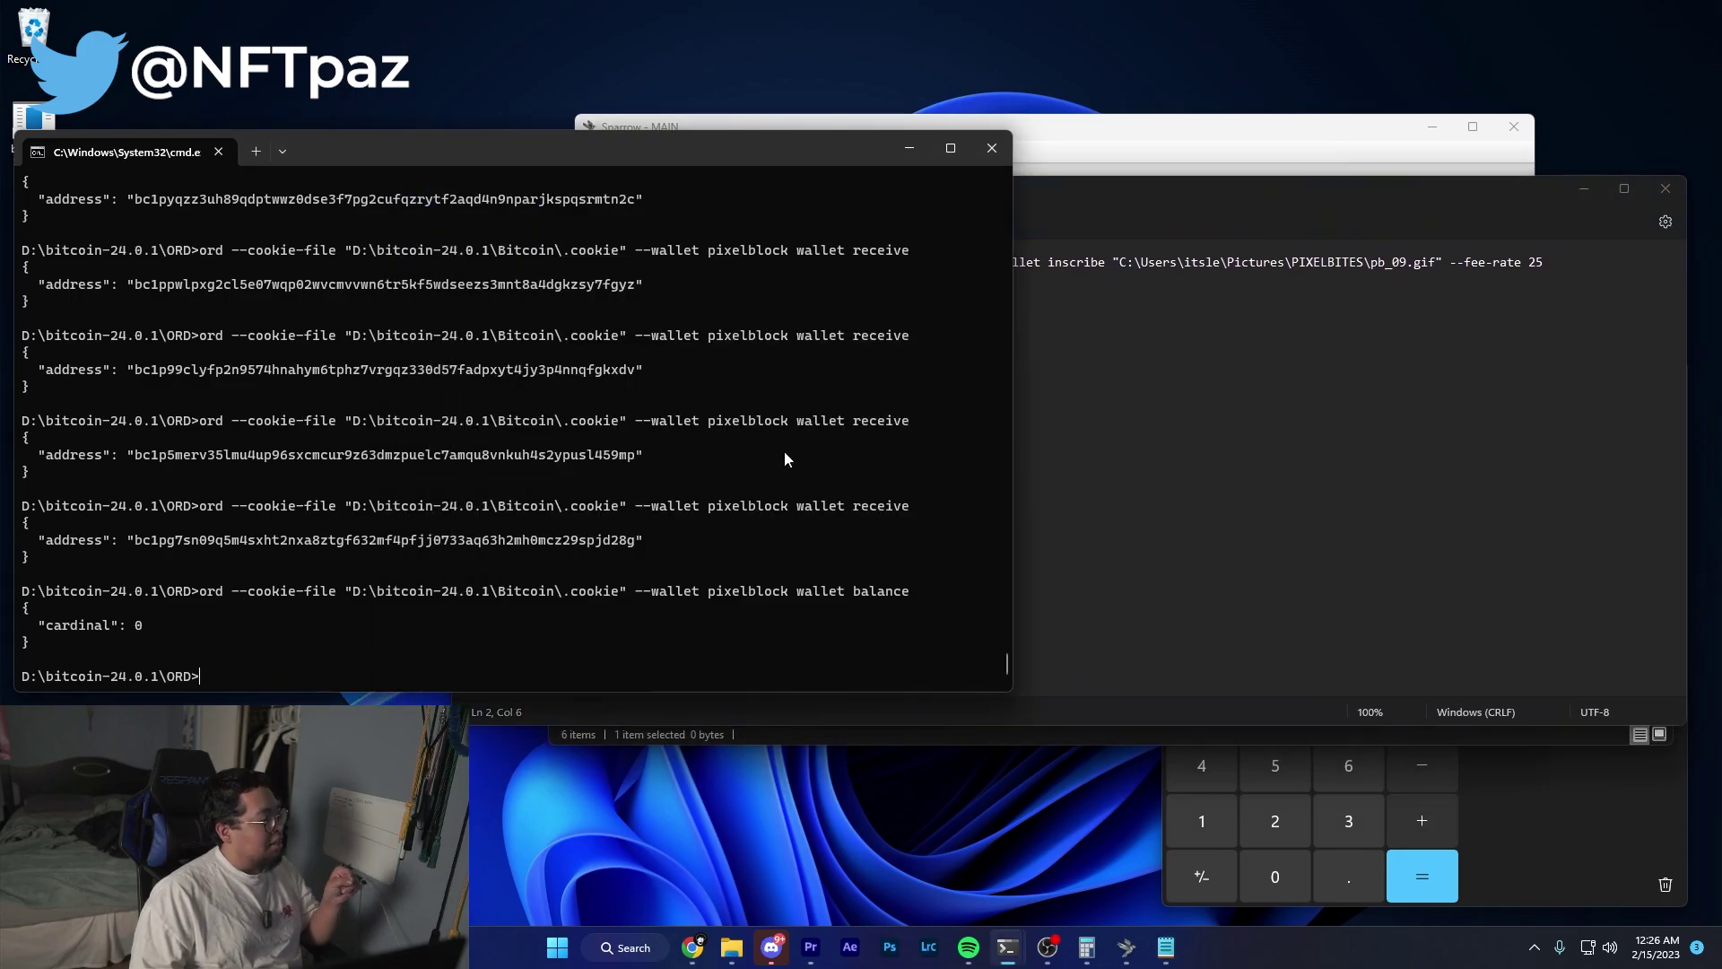
left_click(1075, 432)
left_click_drag(1544, 262, 462, 250)
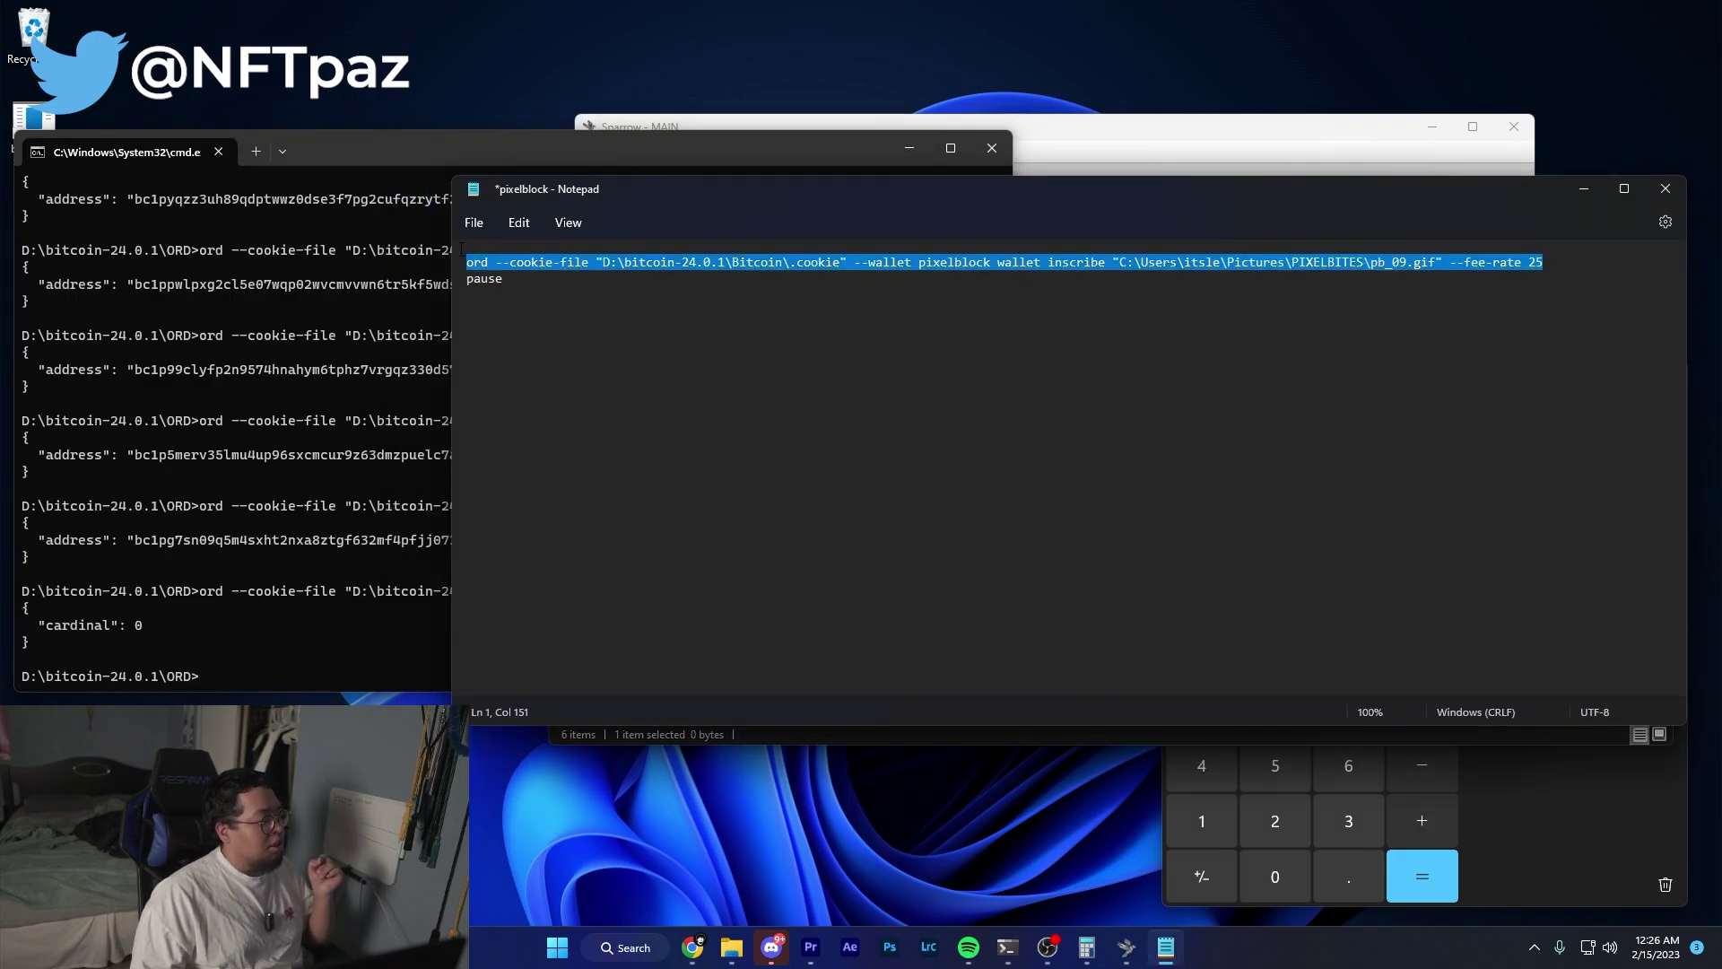
key("ctrl+End")
double_click(568, 297)
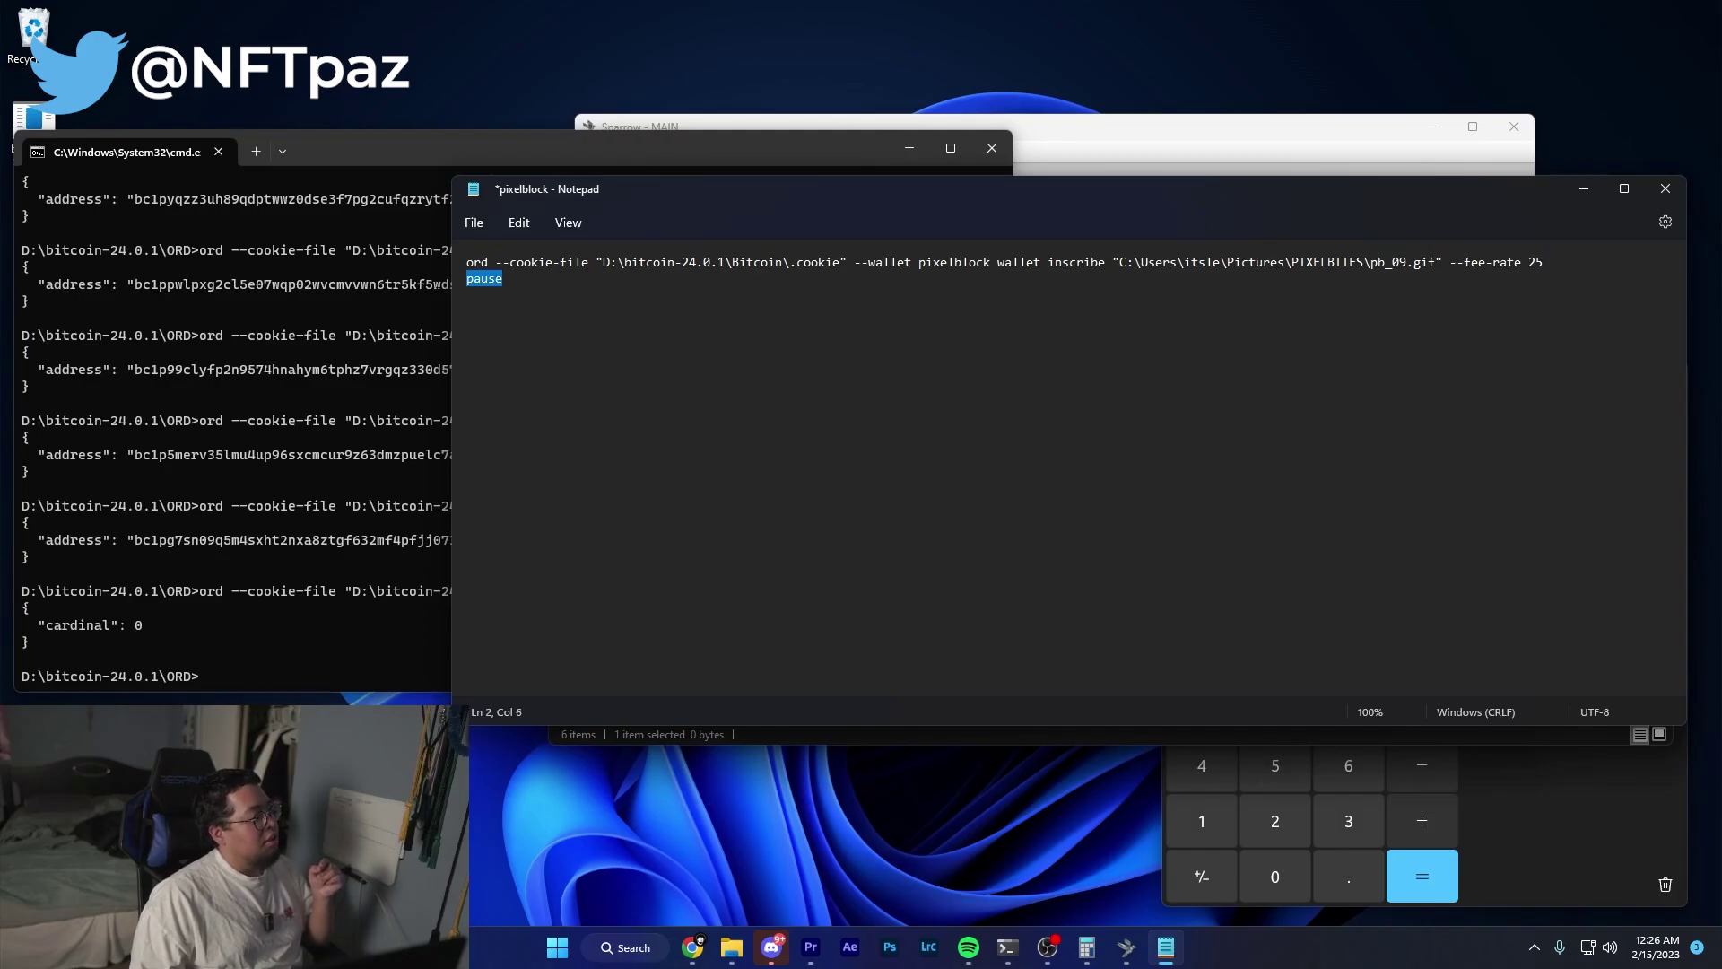
left_click(592, 300)
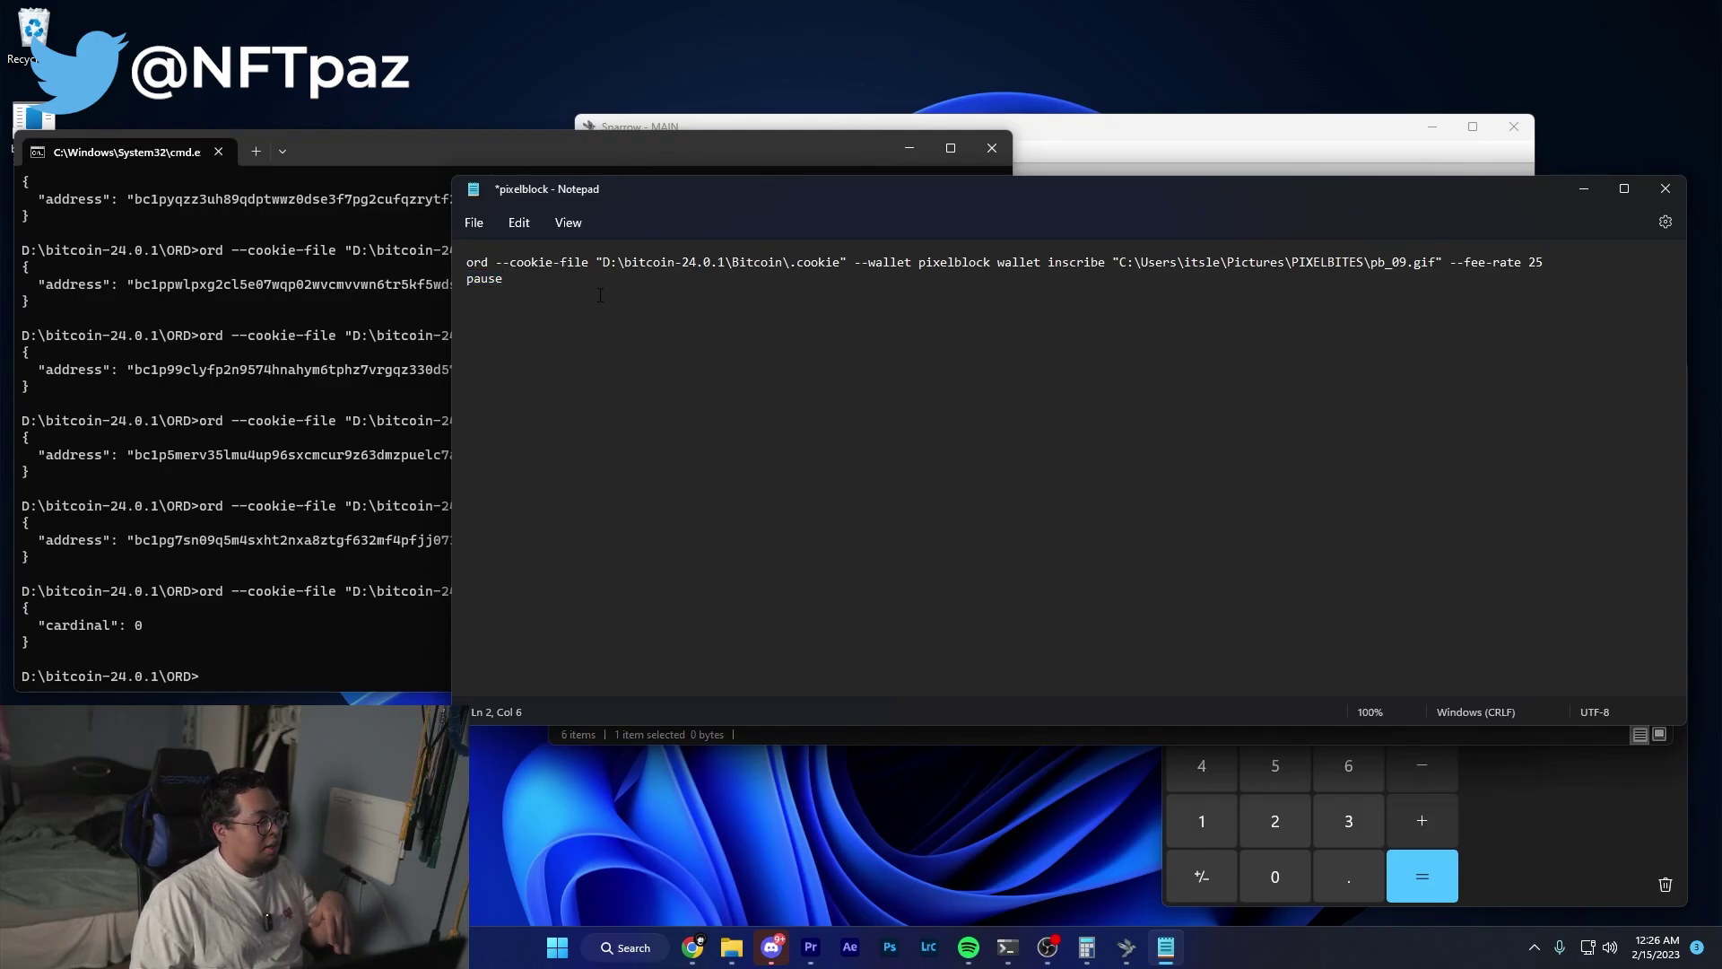
key("ctrl+a")
key("ctrl+c")
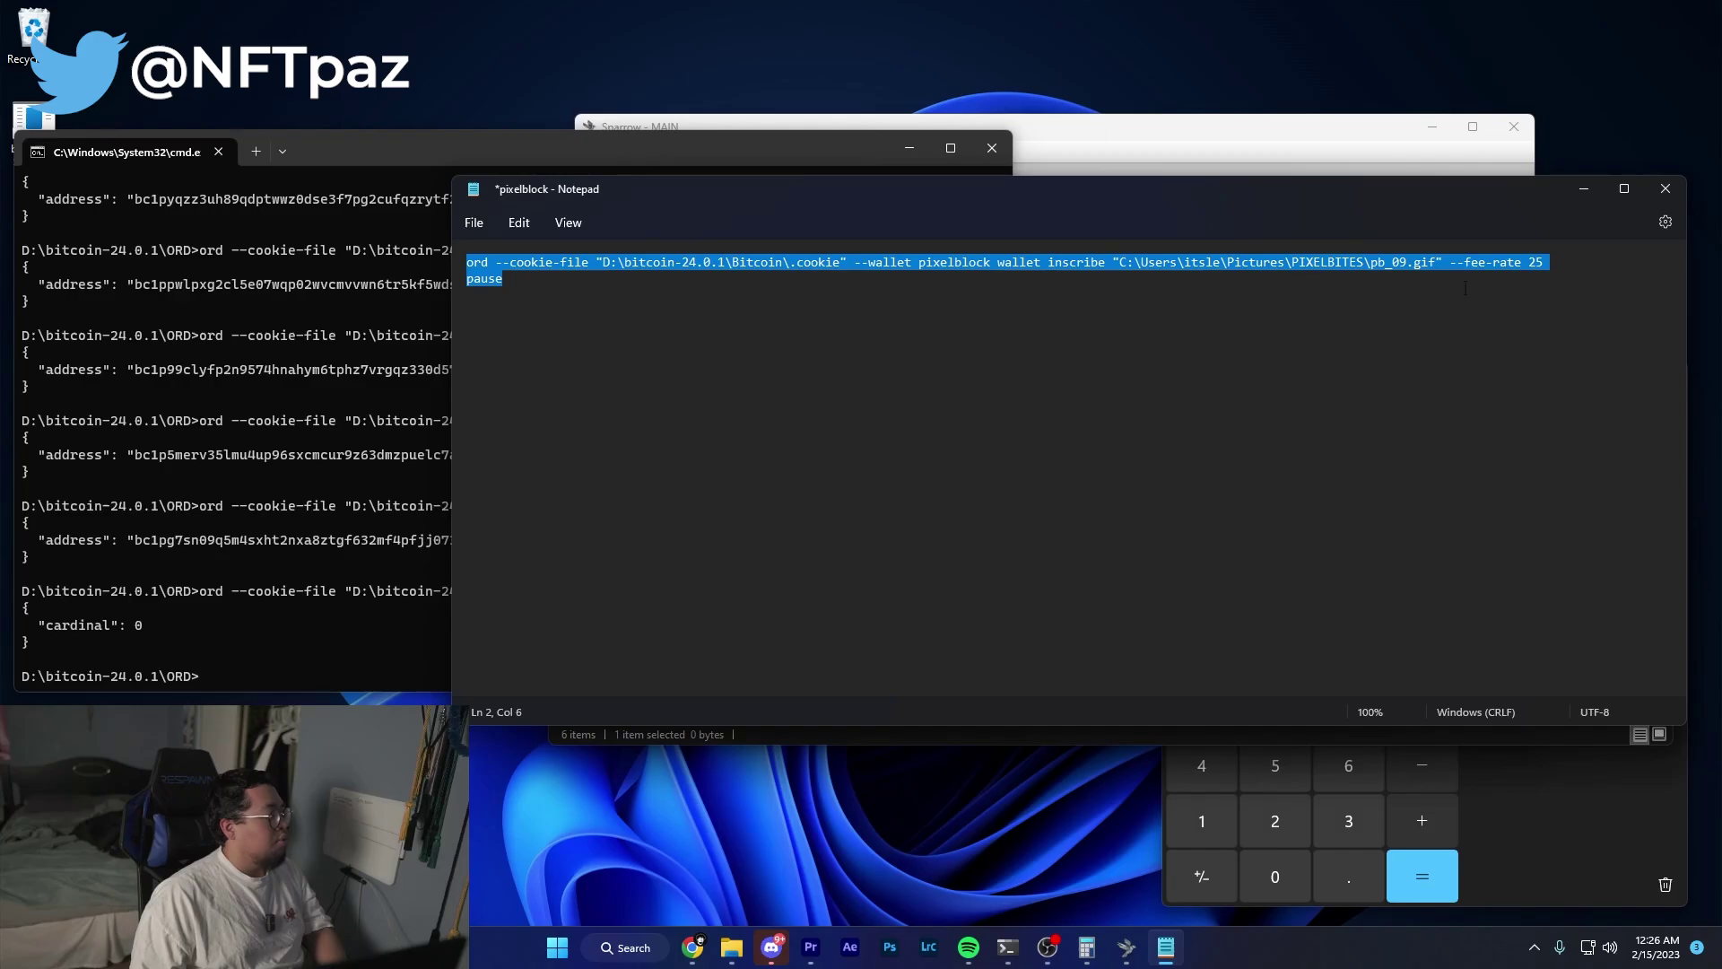
left_click(894, 315)
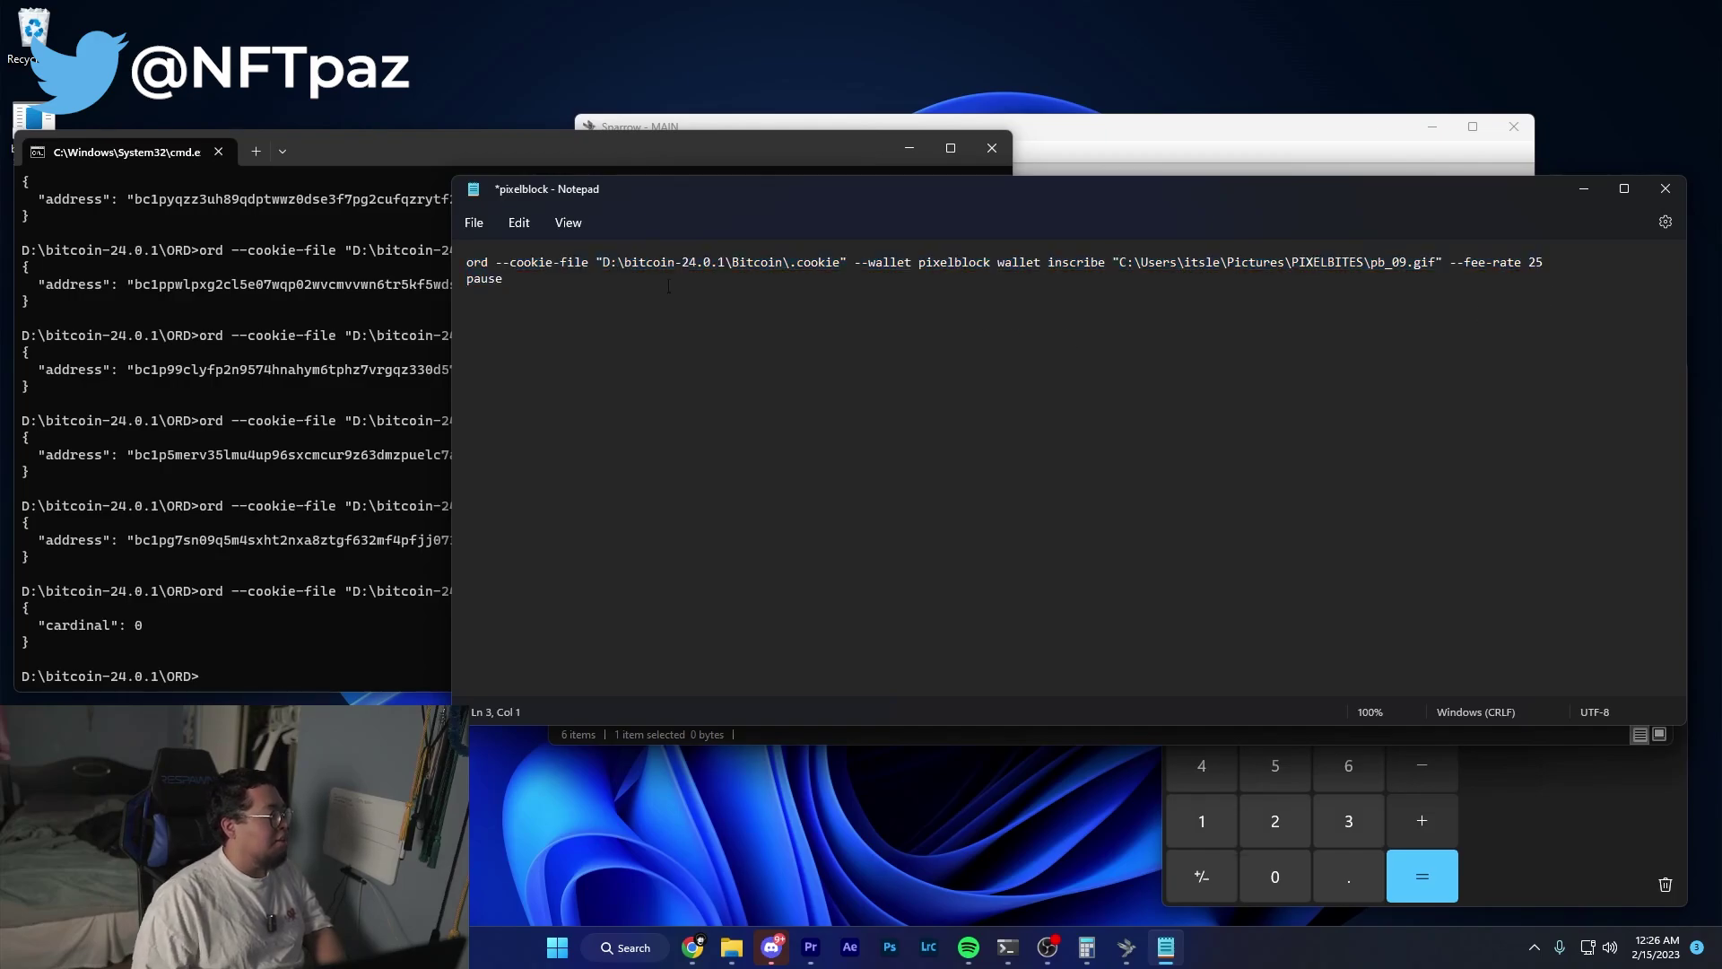
Duplicate the inscribe/pause pair until the document holds twelve copies.
key("ctrl+v")
key("Return")
key("ctrl+v")
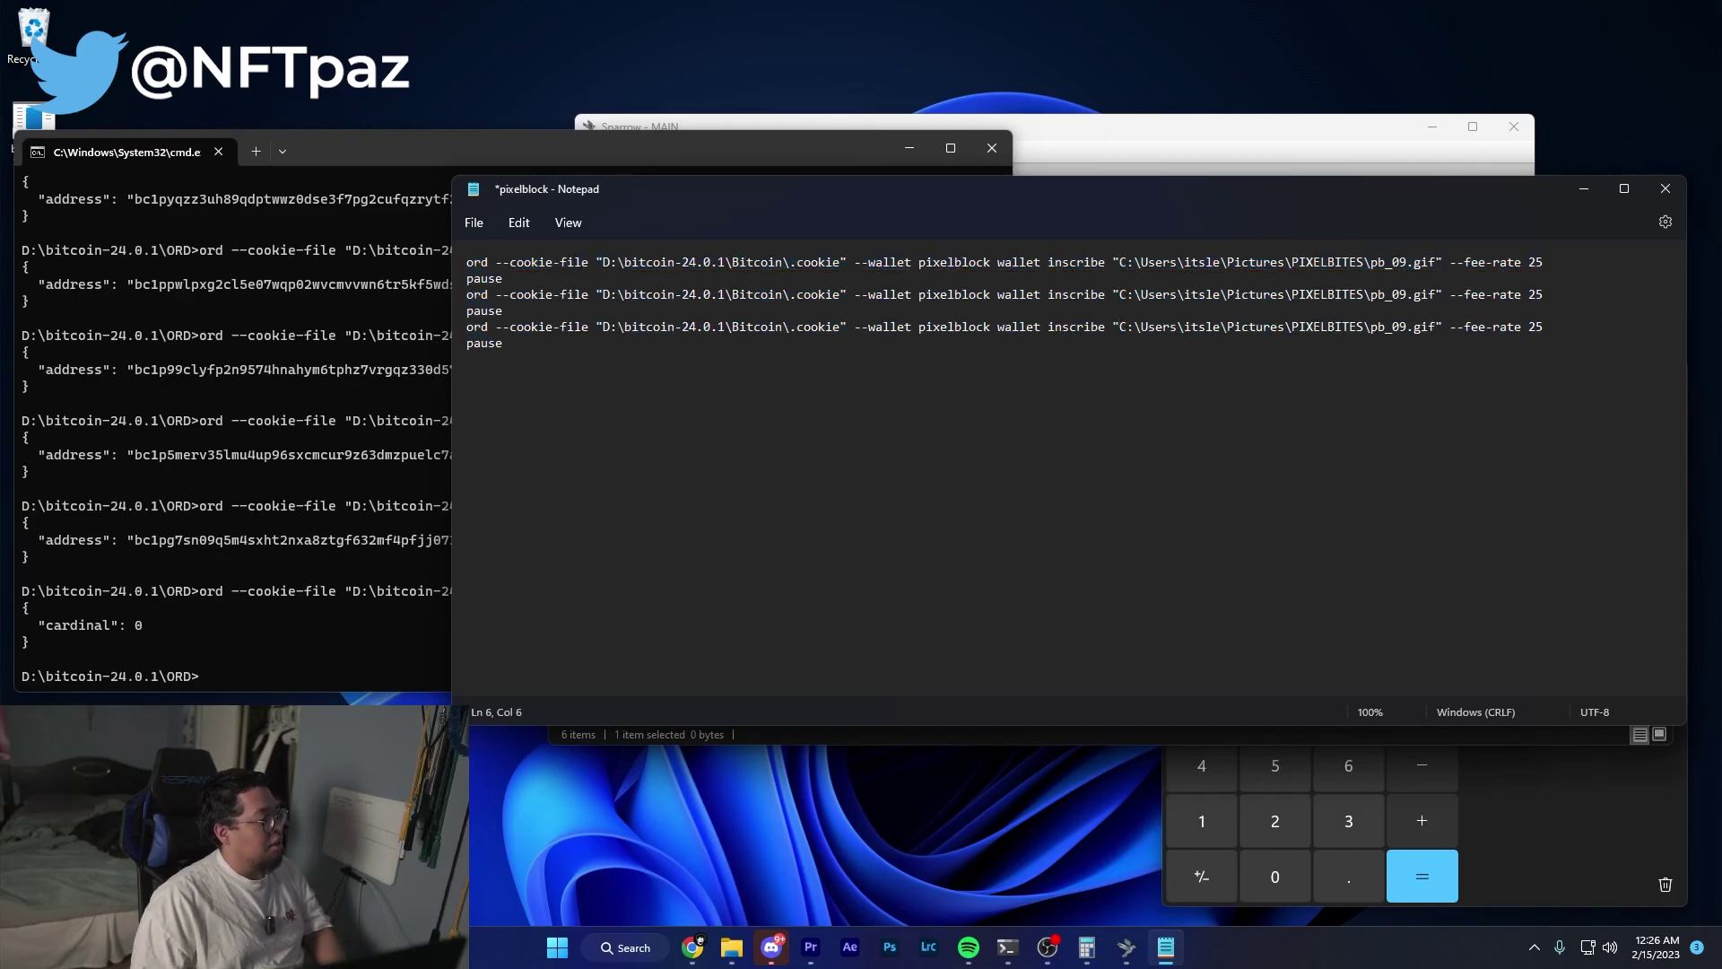
key("ctrl+v")
key("ctrl+a")
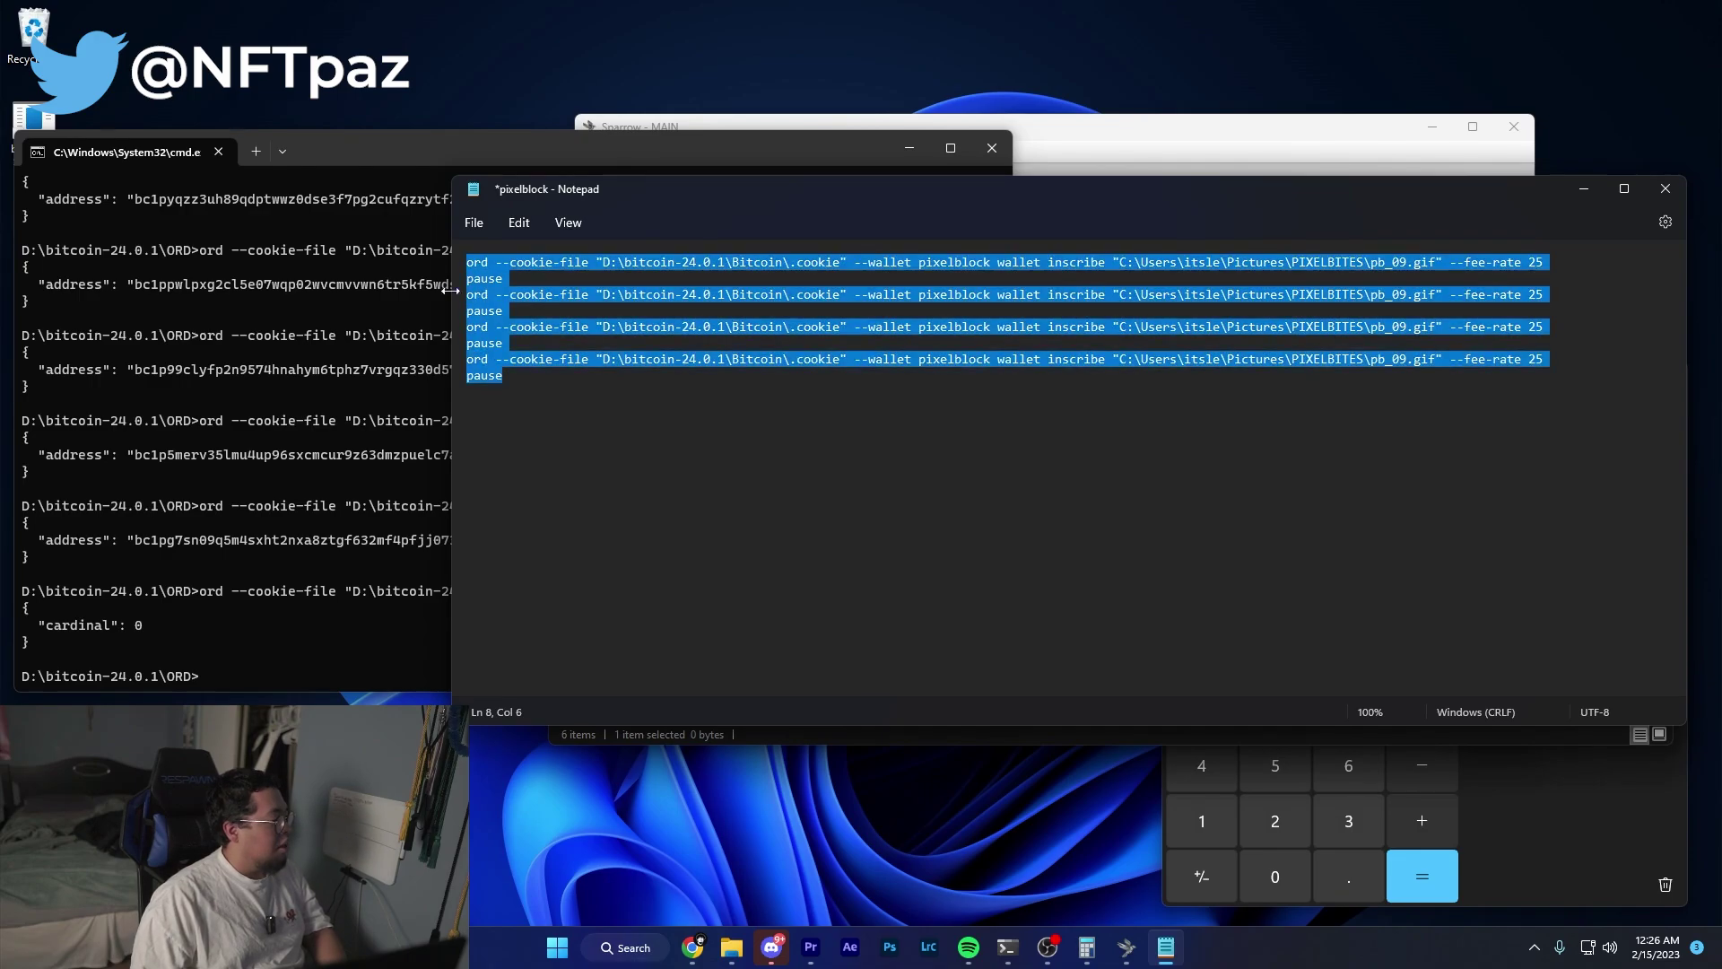
left_click(608, 397)
key("ctrl+a")
key("ctrl+c")
left_click(611, 398)
key("ctrl+v")
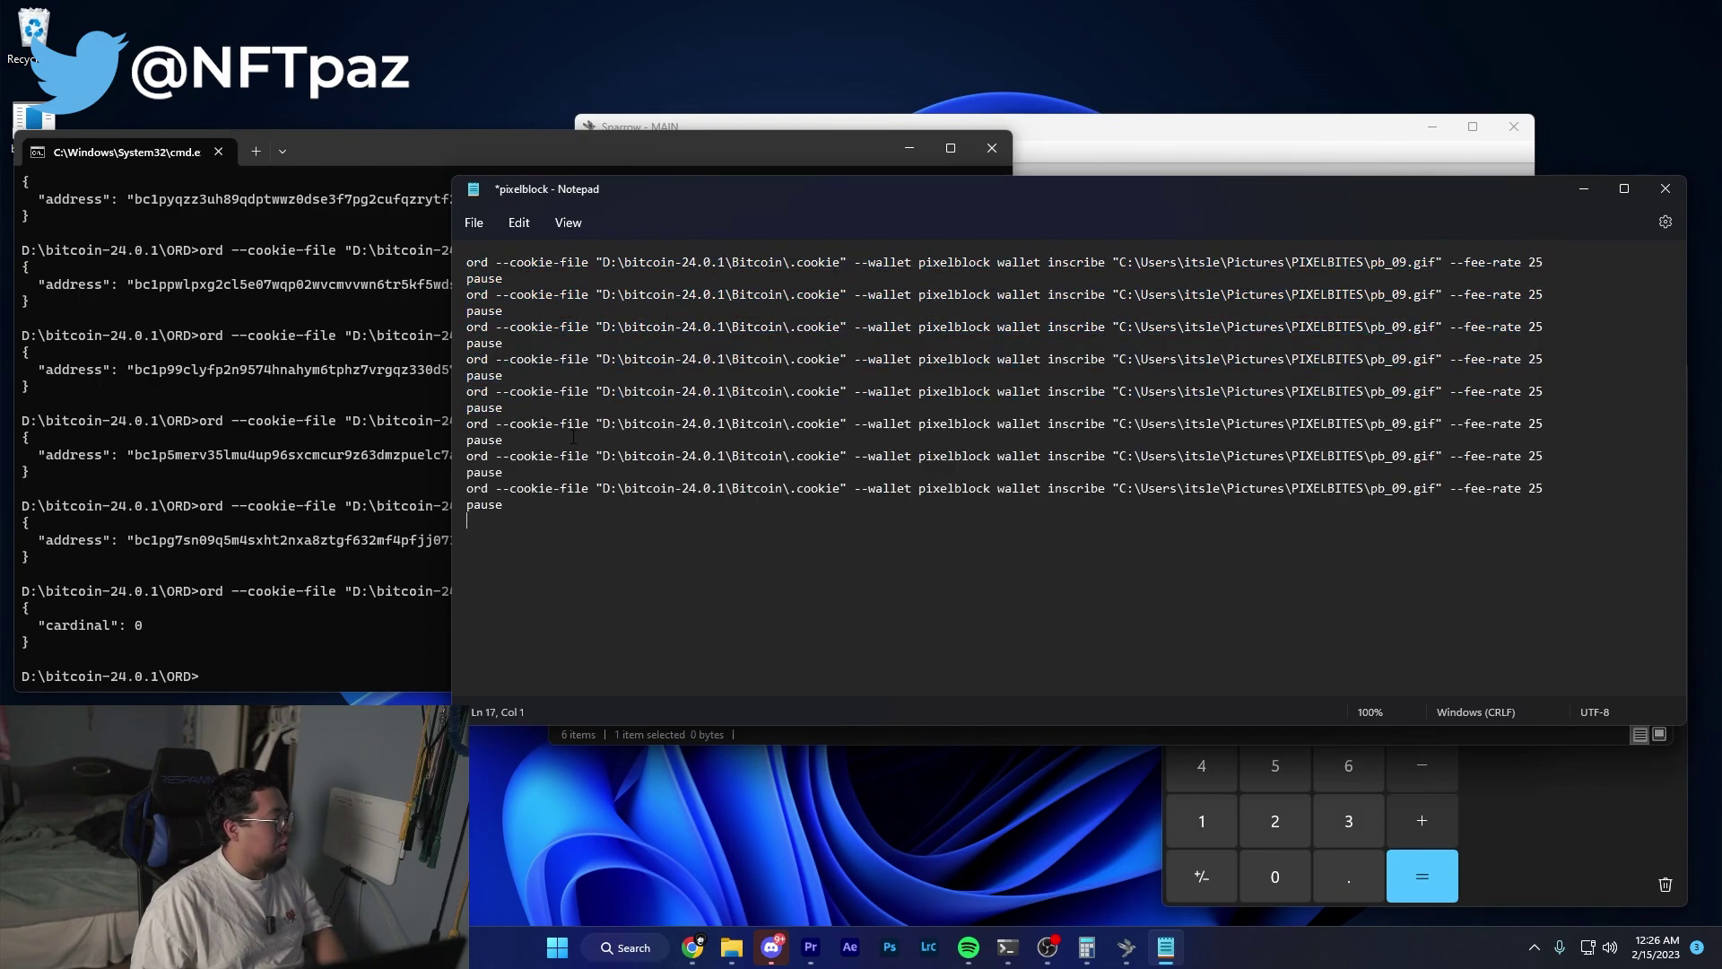
key("ctrl+v")
key("BackSpace")
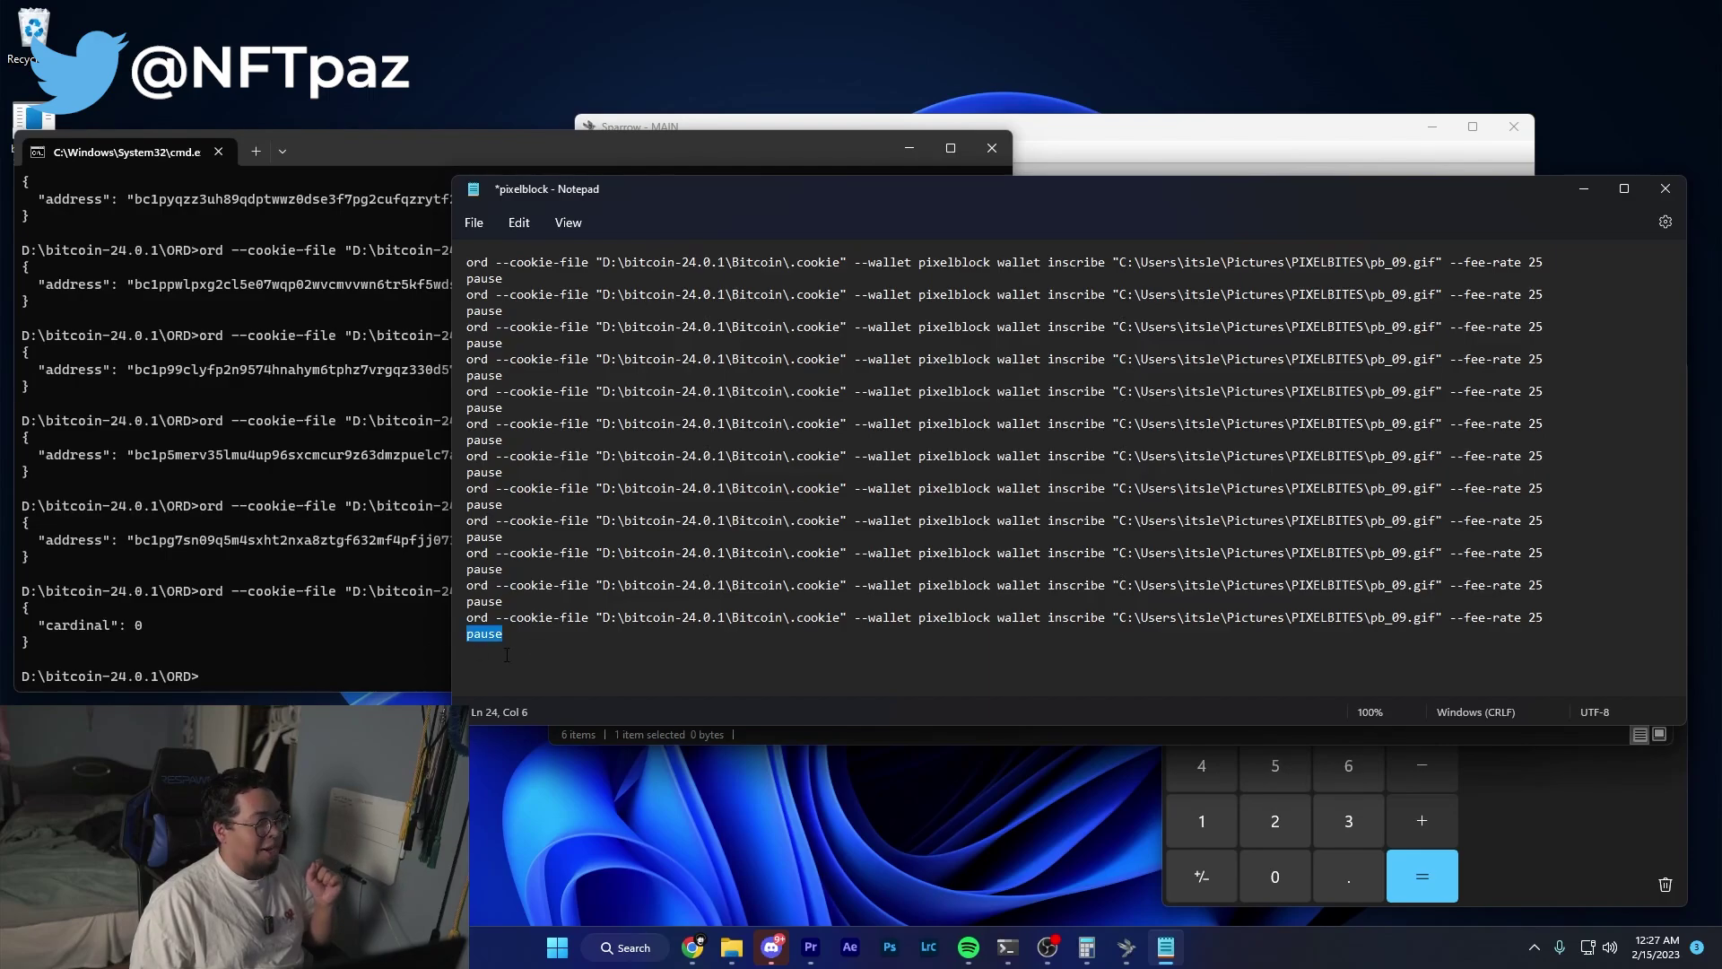
Renumber the second through fourth commands' images to pb_10, pb_11 and pb_12.
left_click_drag(481, 261, 1428, 289)
left_click(1407, 294)
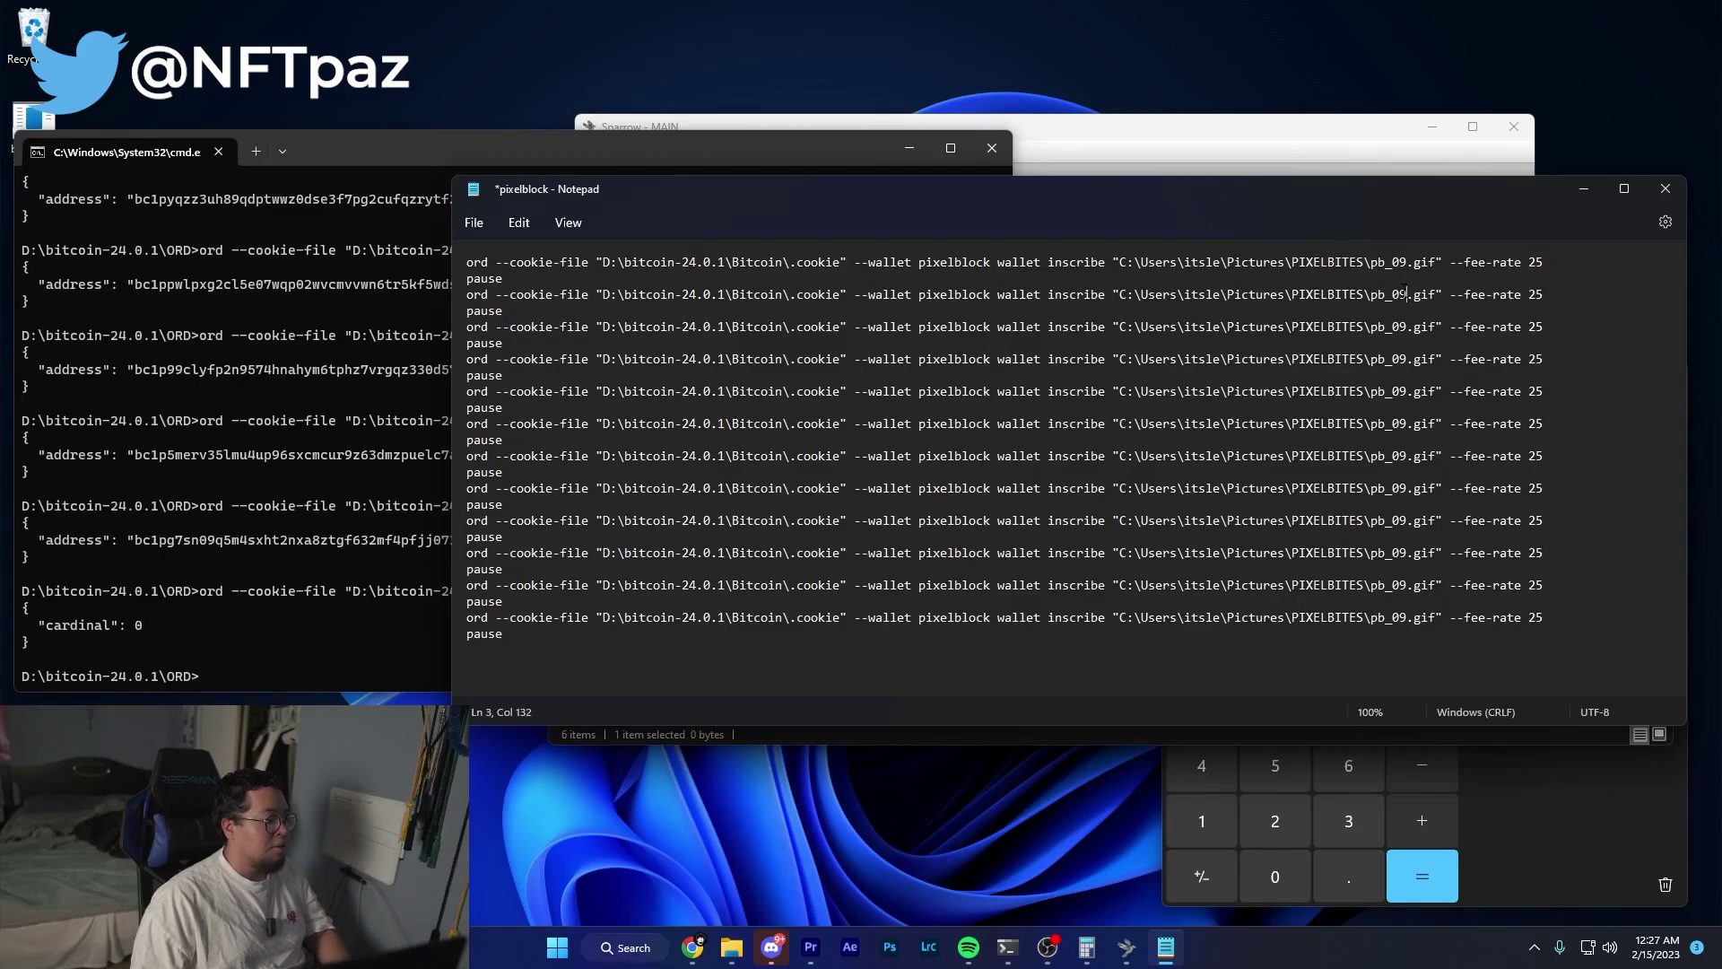
type("10")
key("Down")
key("Down")
key("BackSpace")
key("BackSpace")
type("11")
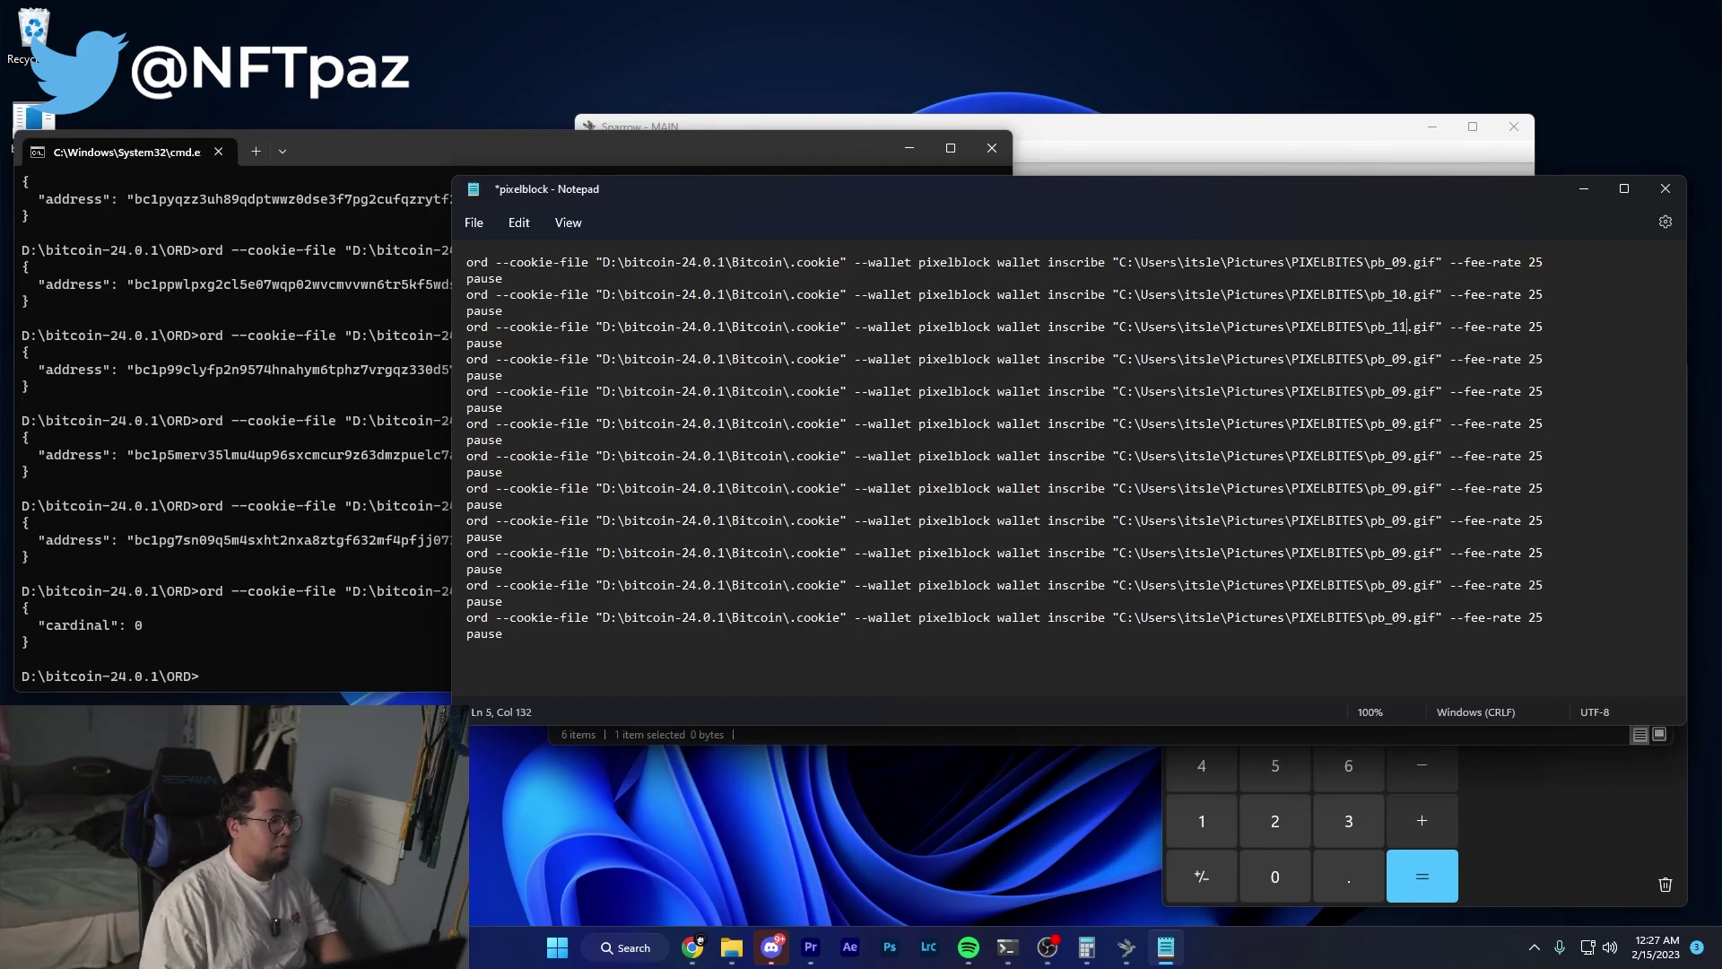
key("BackSpace")
key("BackSpace")
type("12")
Continue renumbering the following commands' images to pb_13, pb_14 and pb_15.
key("Down")
key("Down")
key("BackSpace")
key("BackSpace")
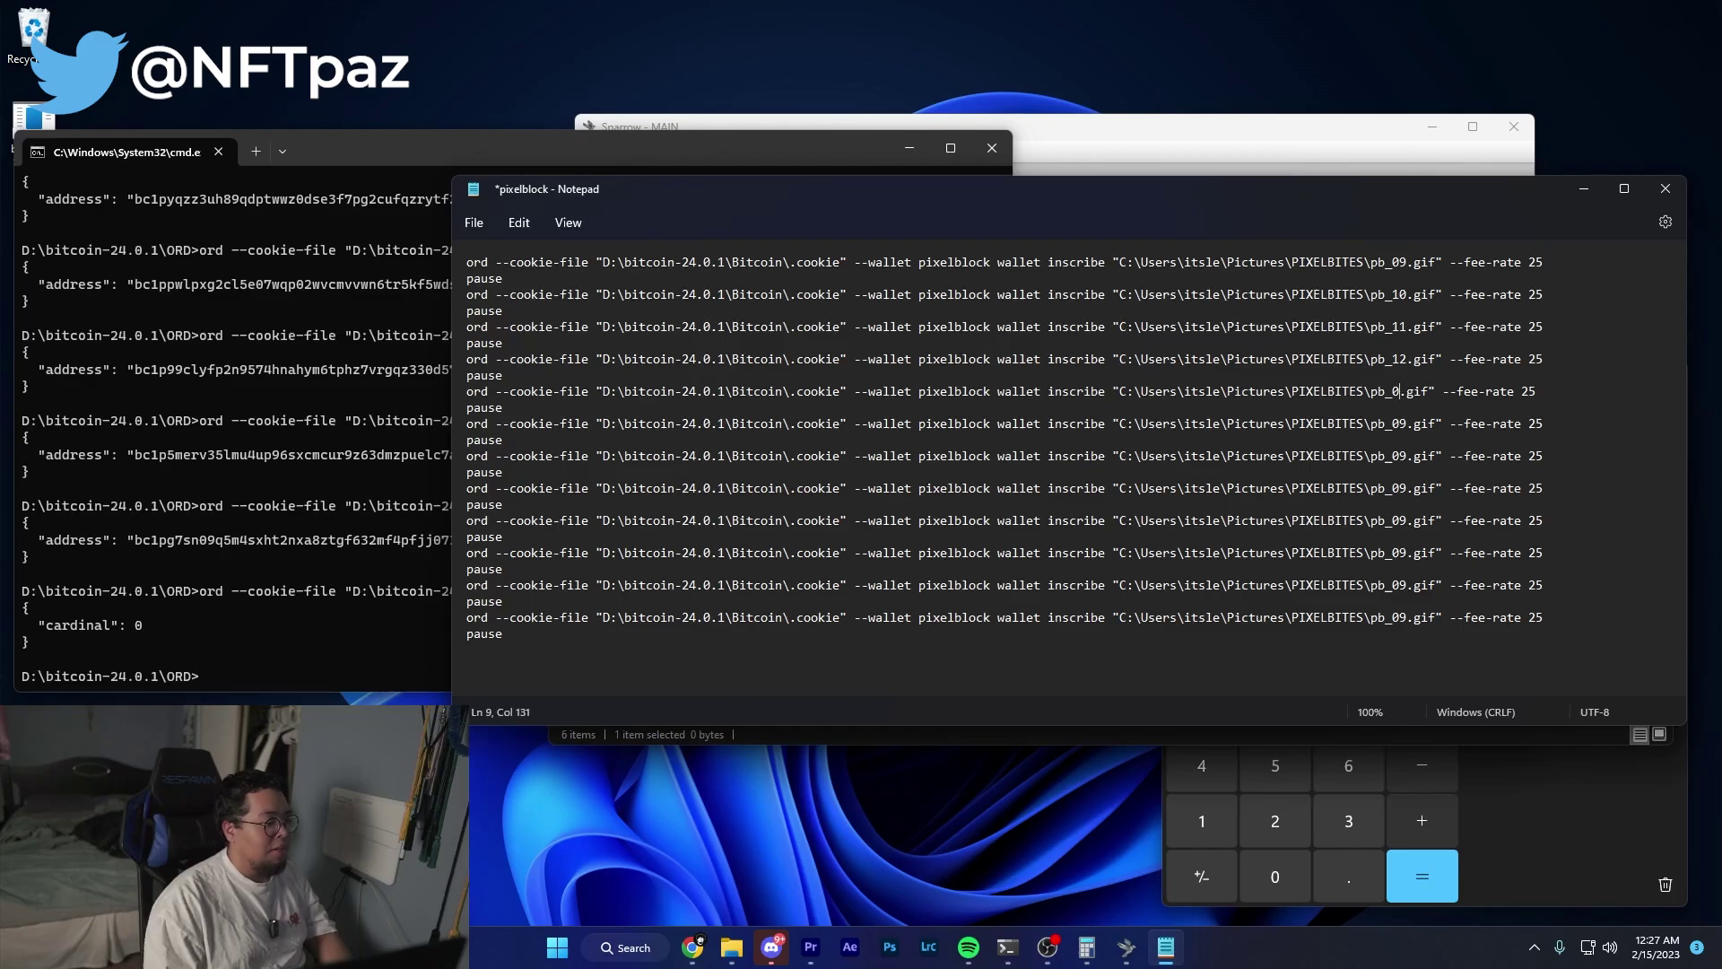
type("13")
key("Down")
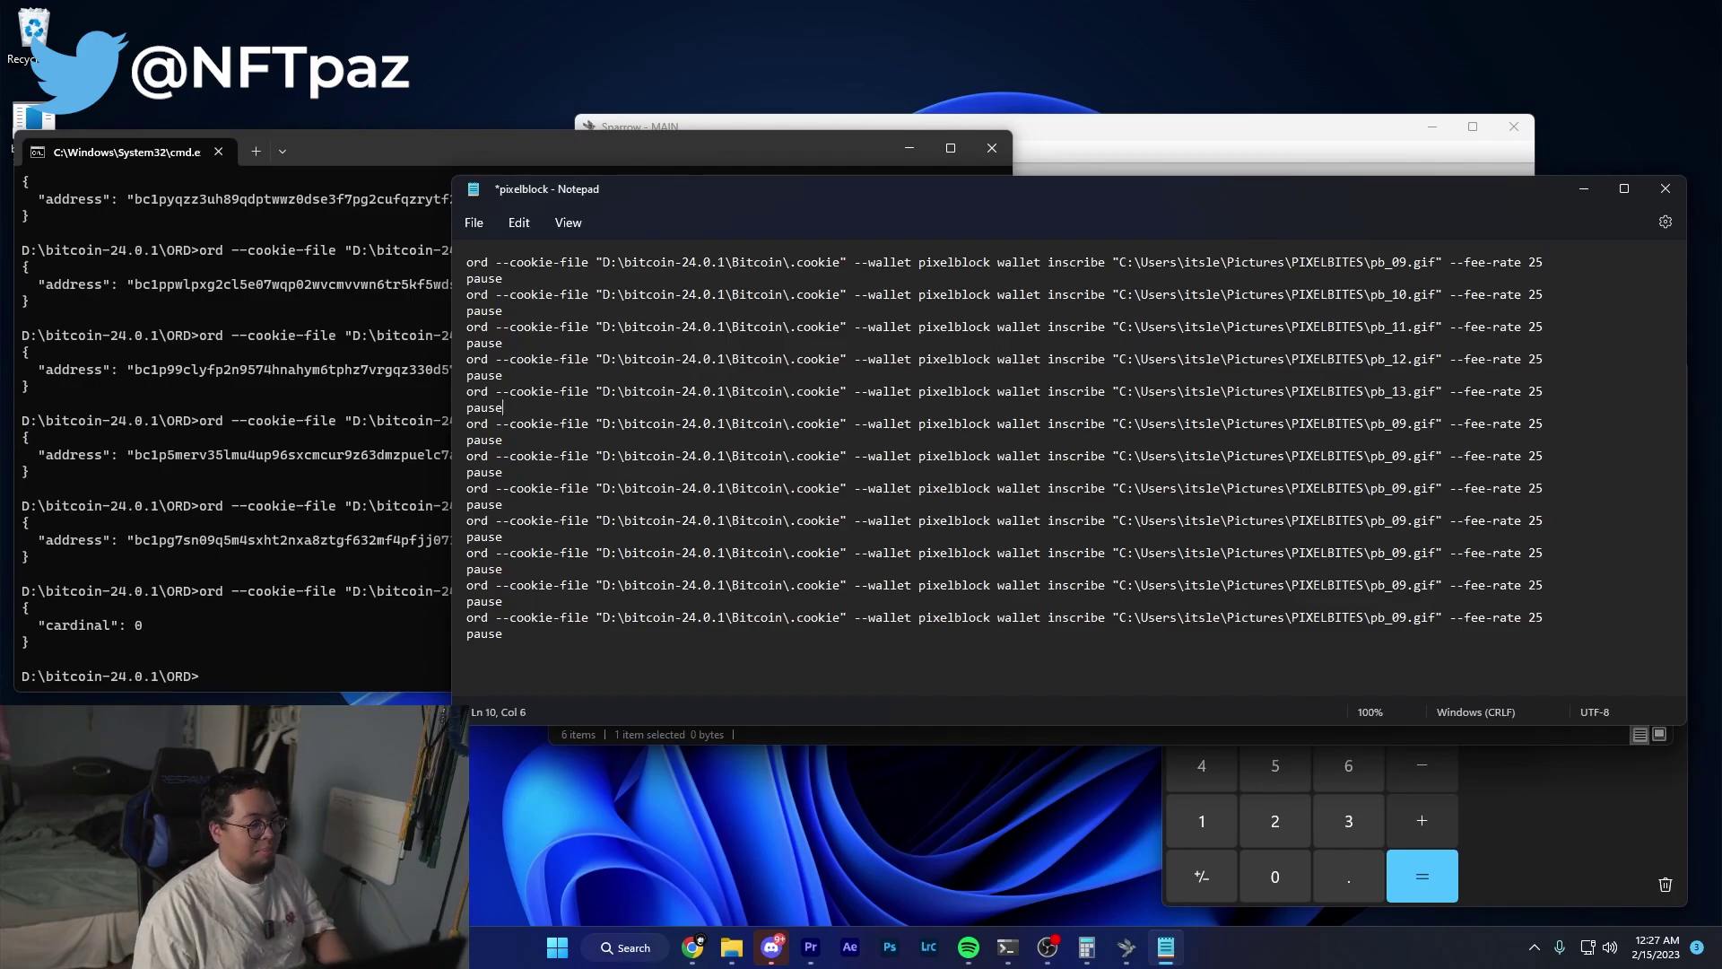
type("14")
key("Down")
key("Down")
key("BackSpace")
key("BackSpace")
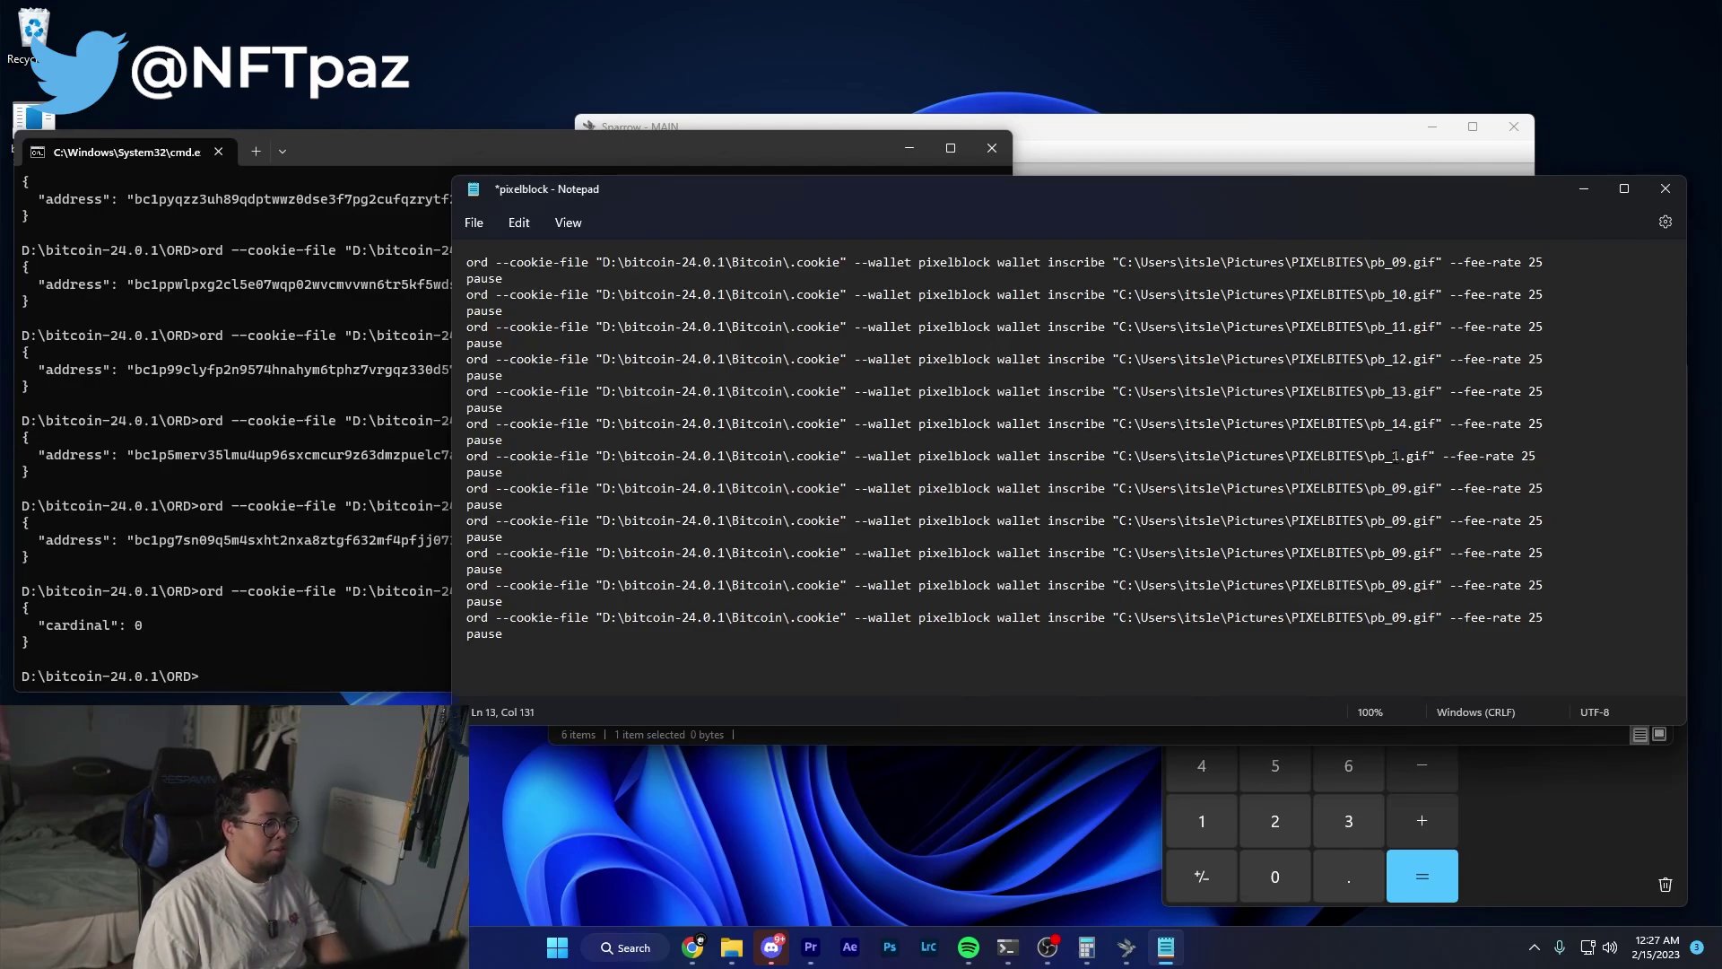
type("15")
left_click_drag(1188, 205, 1017, 183)
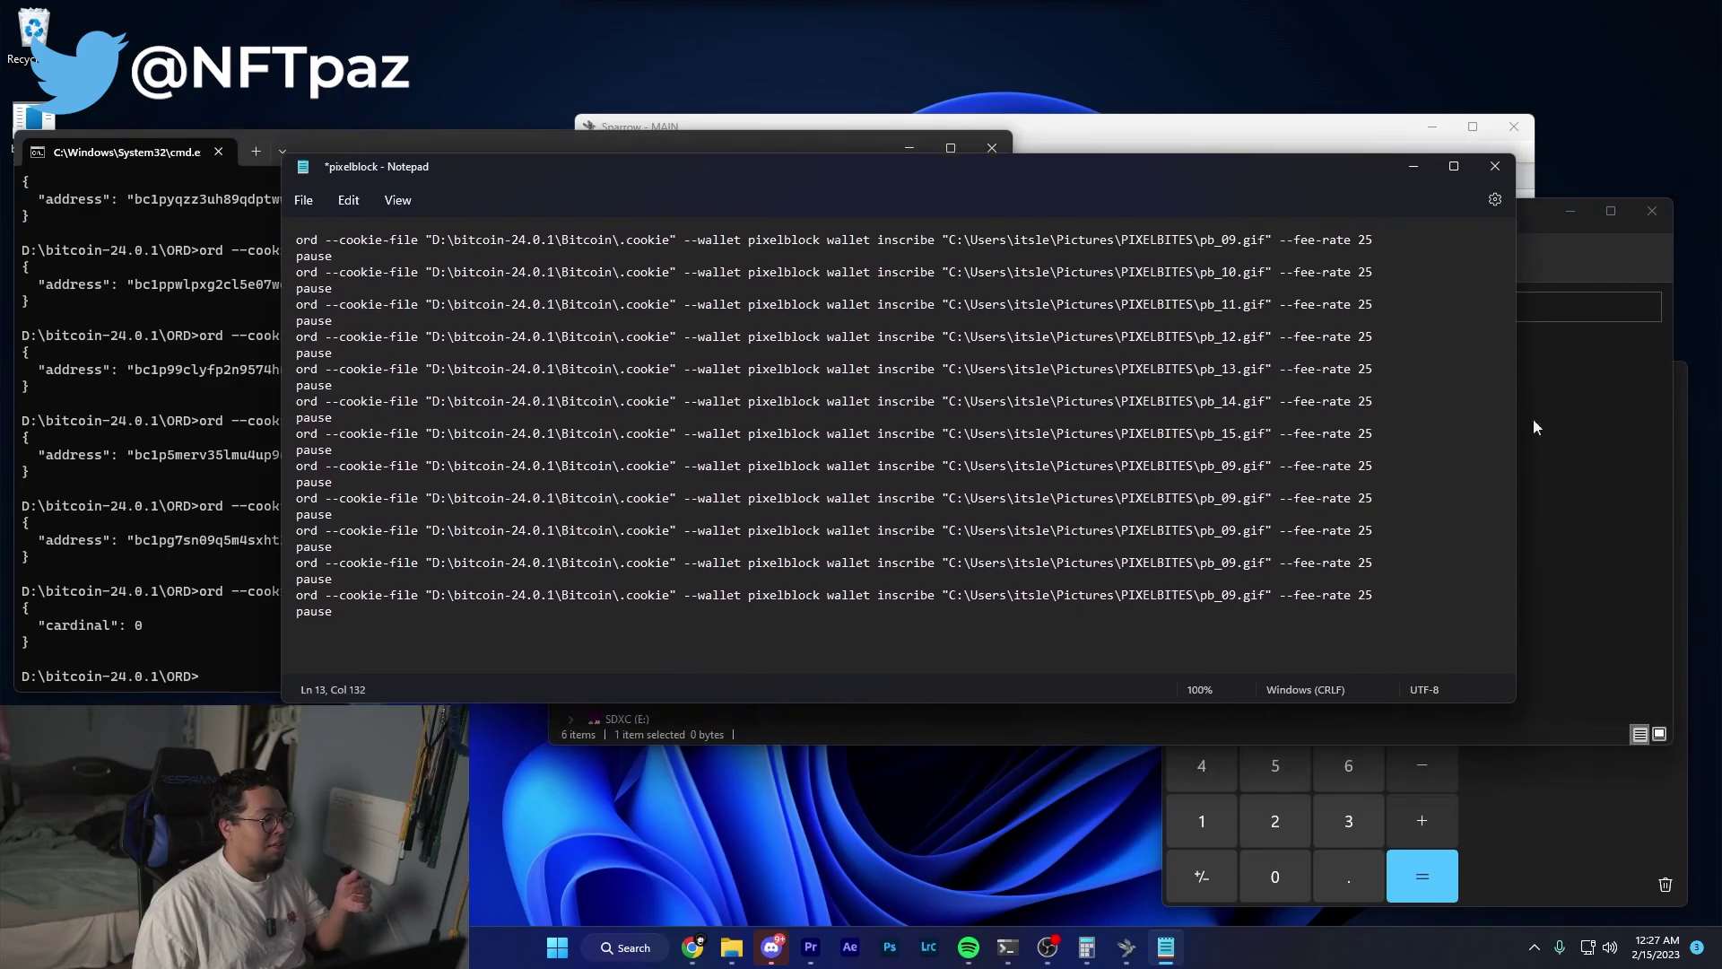
left_click(1595, 447)
left_click(1231, 464)
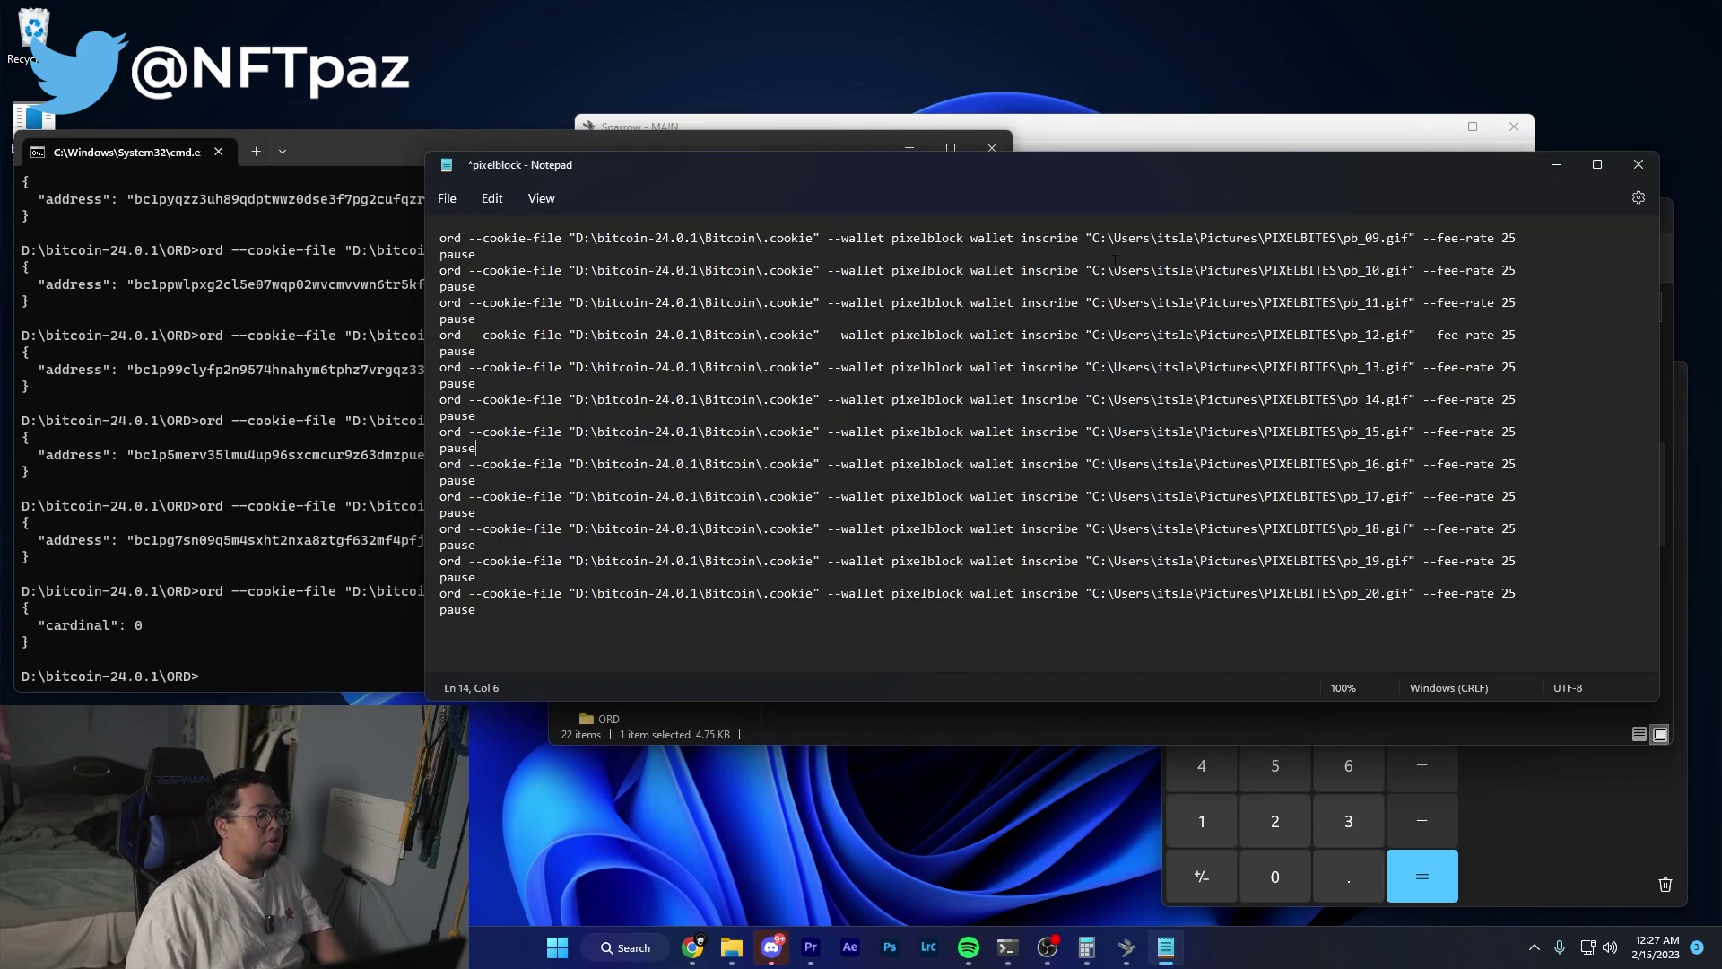
left_click(1380, 270)
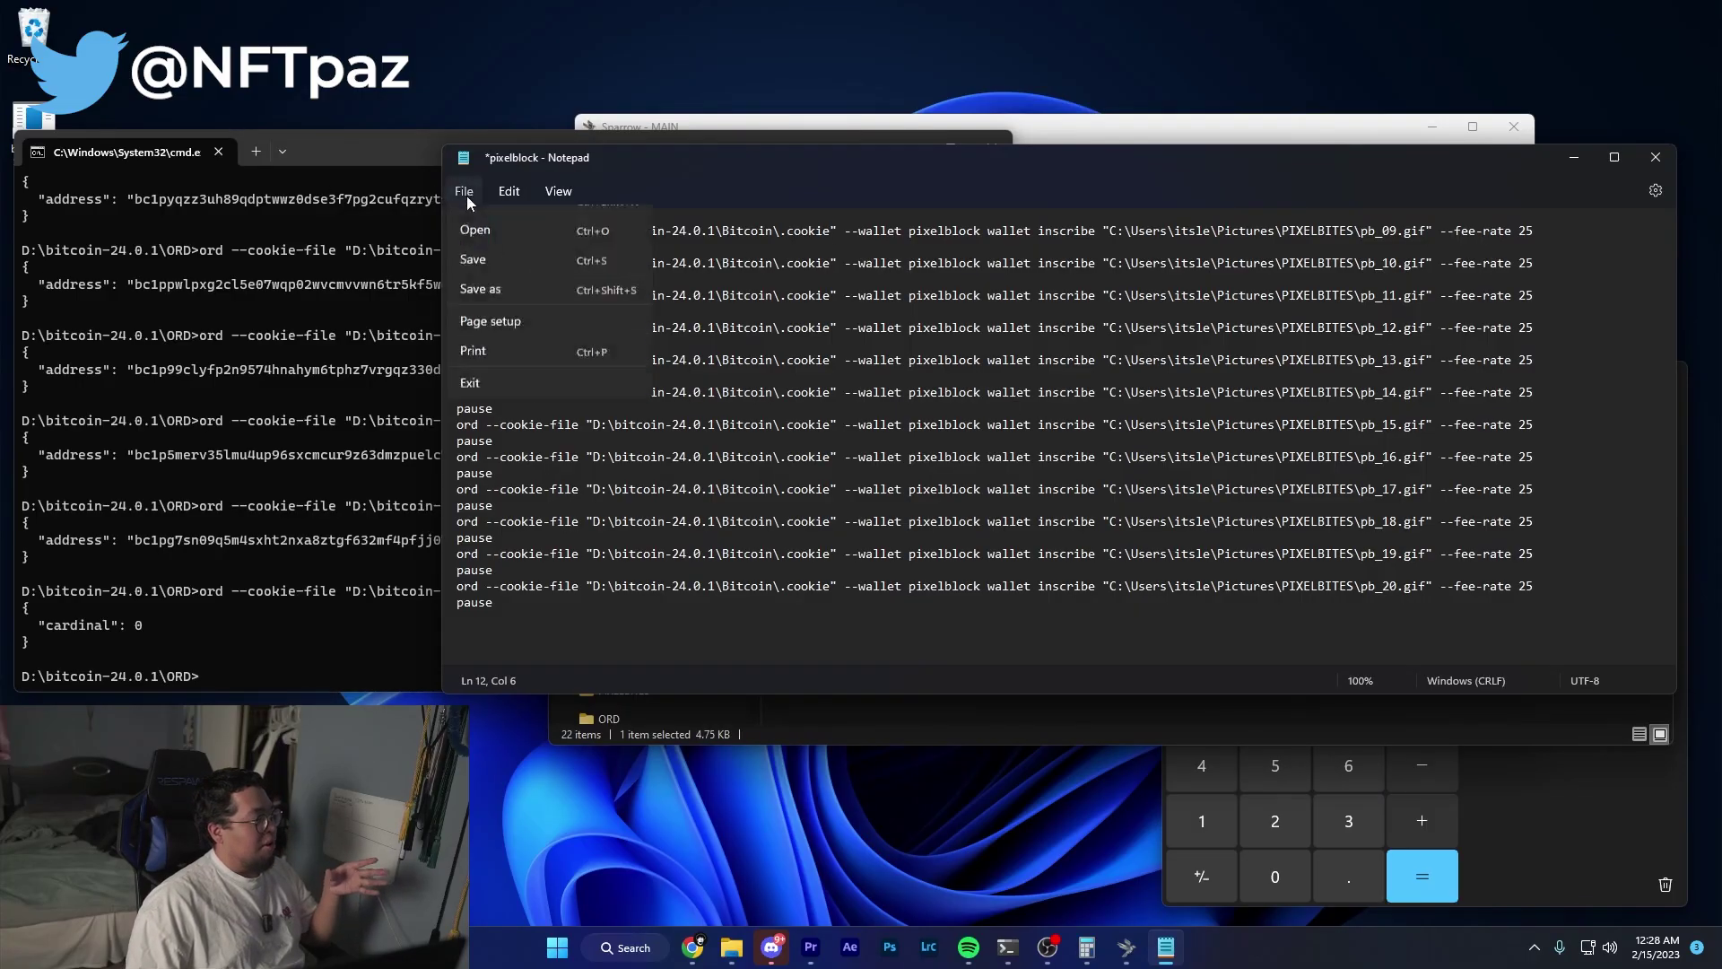
Save the document as pixelblock.bat with the file type set to All files.
left_click(497, 341)
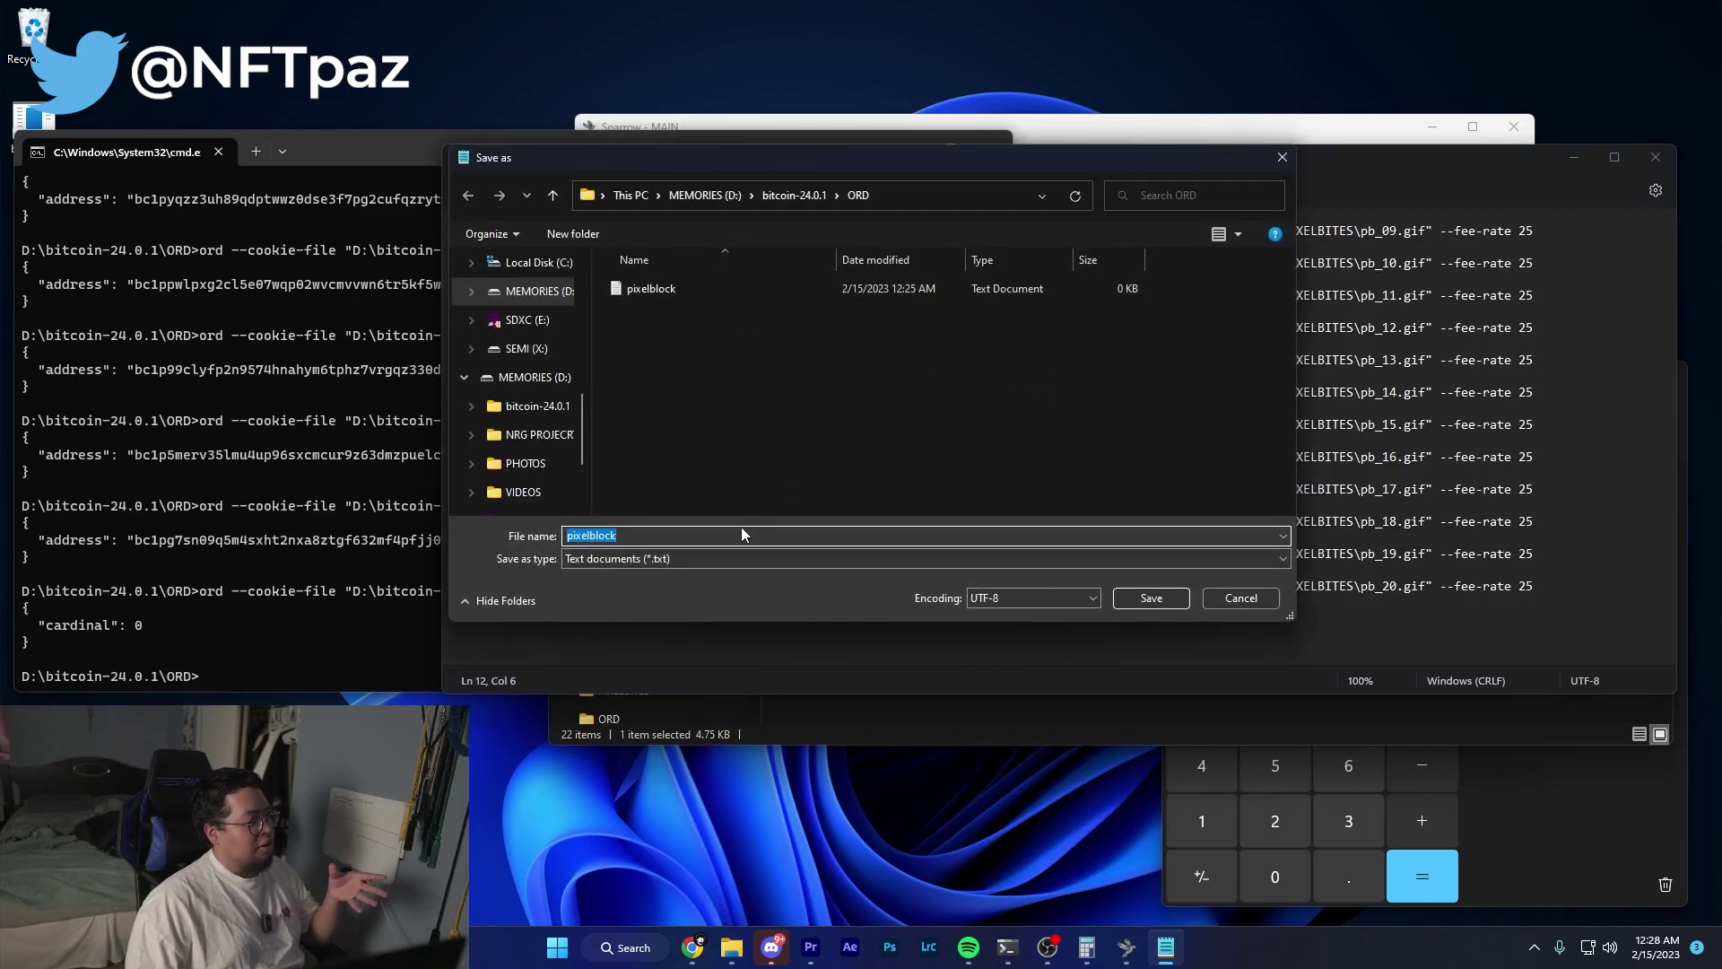
left_click(623, 558)
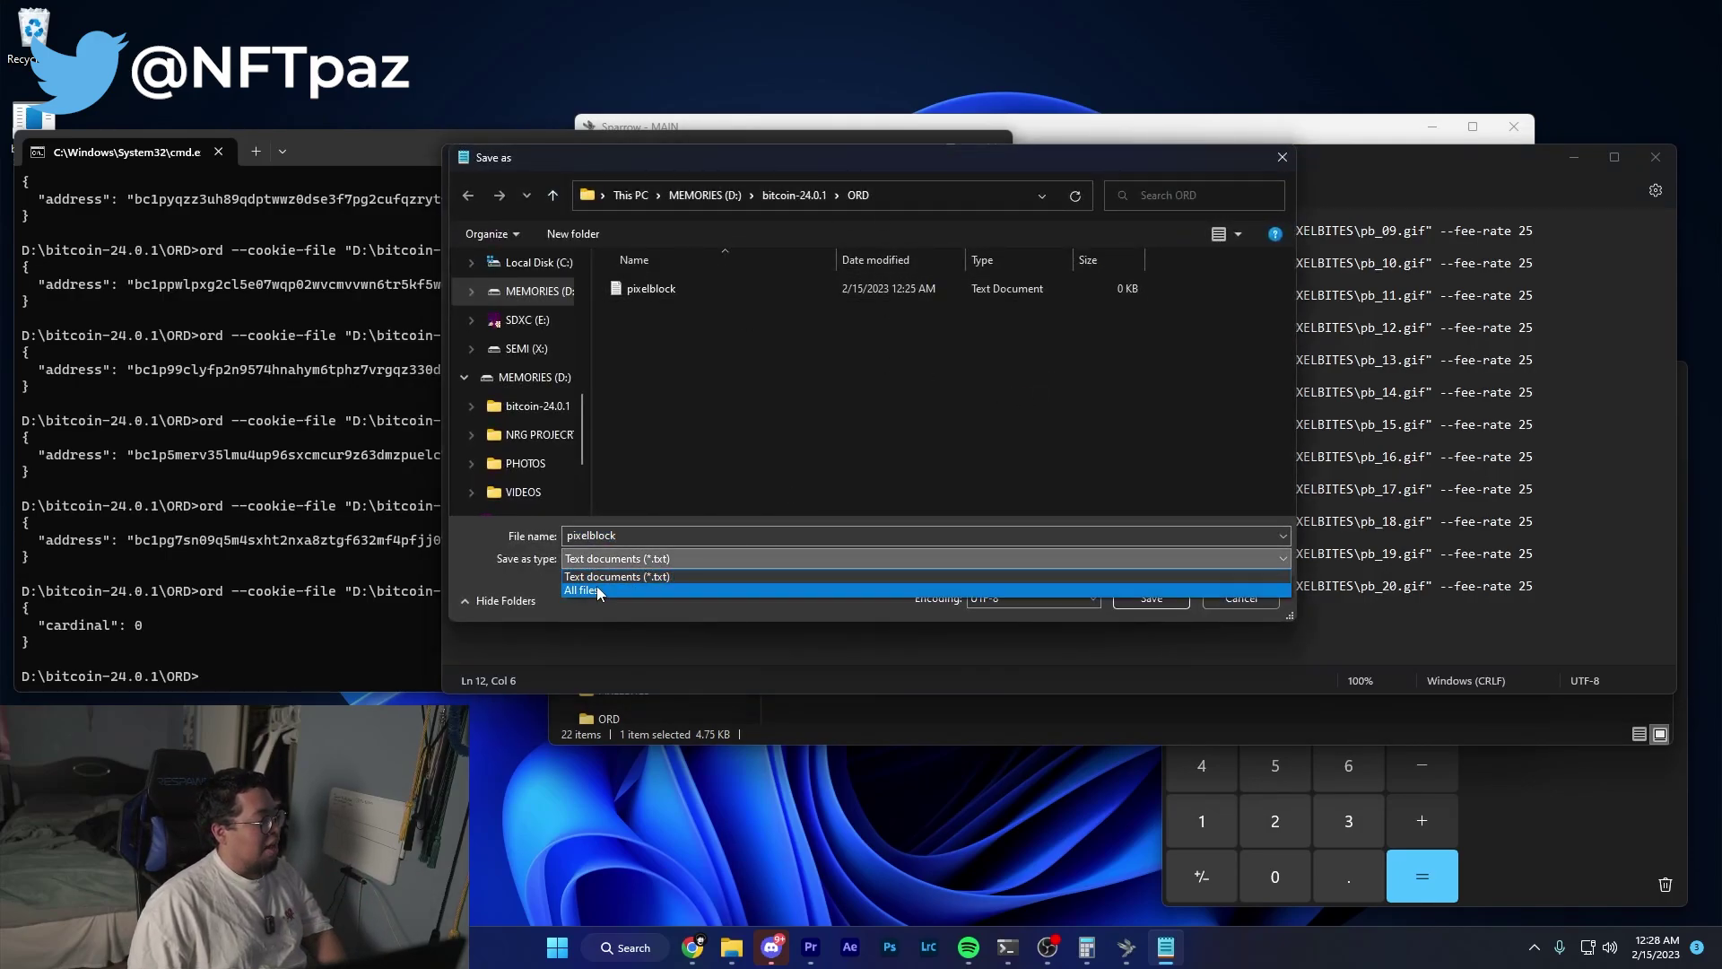
left_click(598, 591)
key("End")
type(".bat")
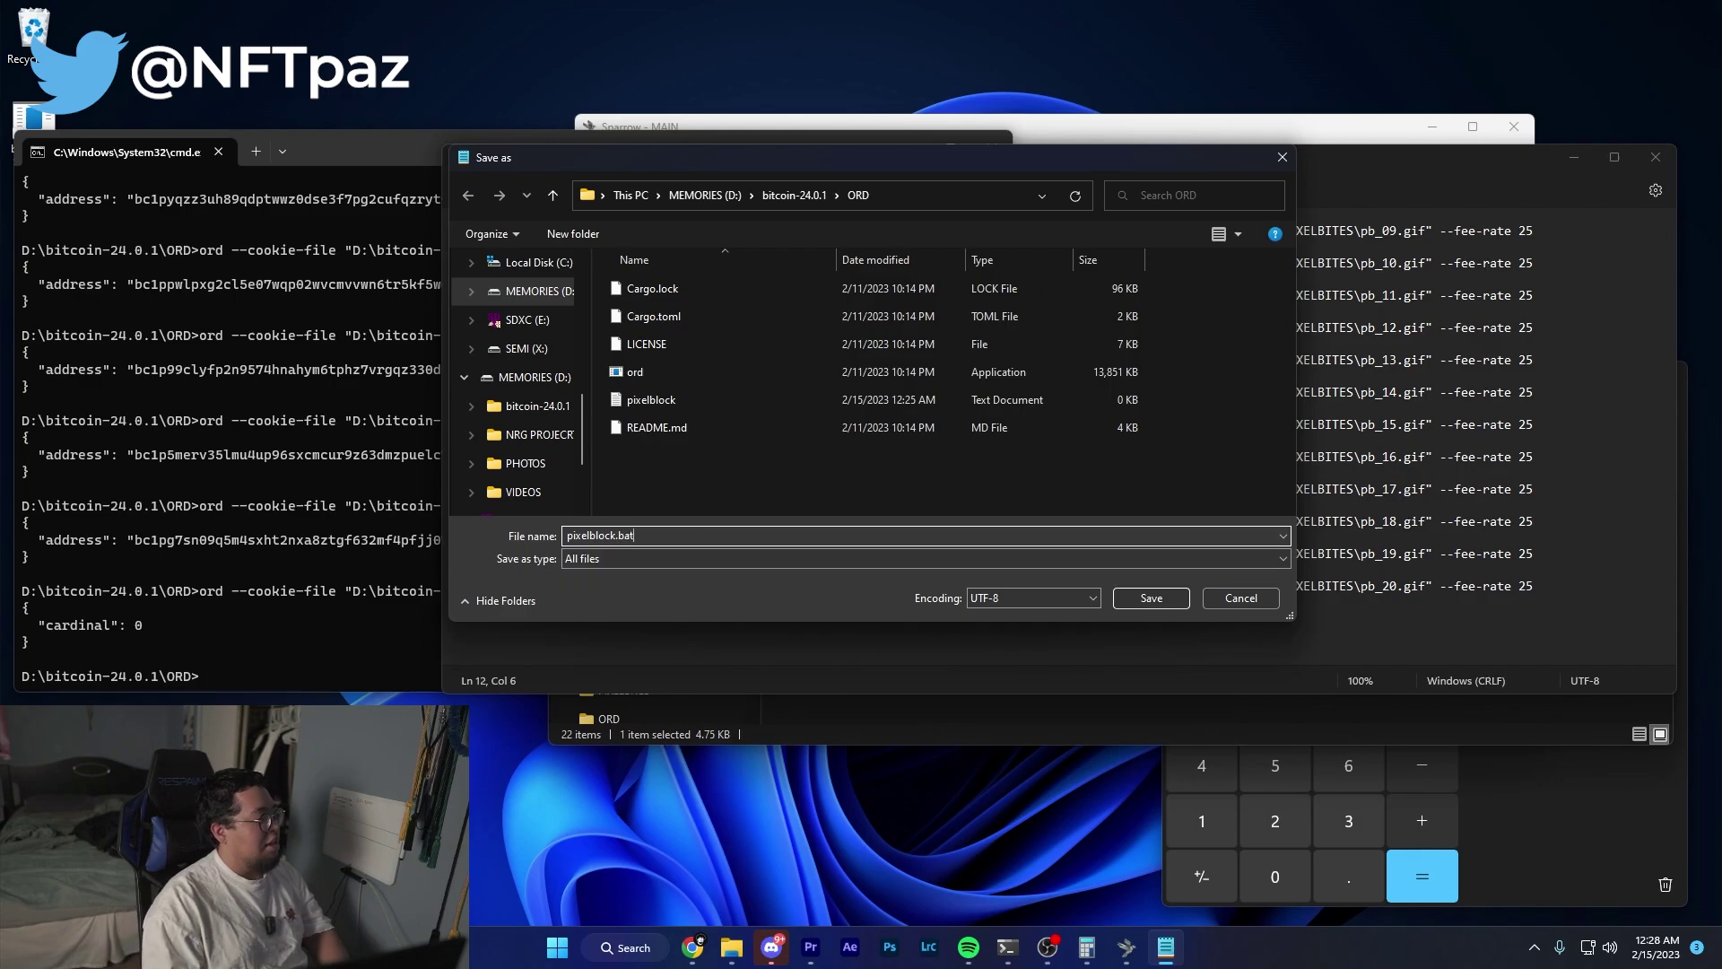
key("ctrl+a")
left_click(653, 535)
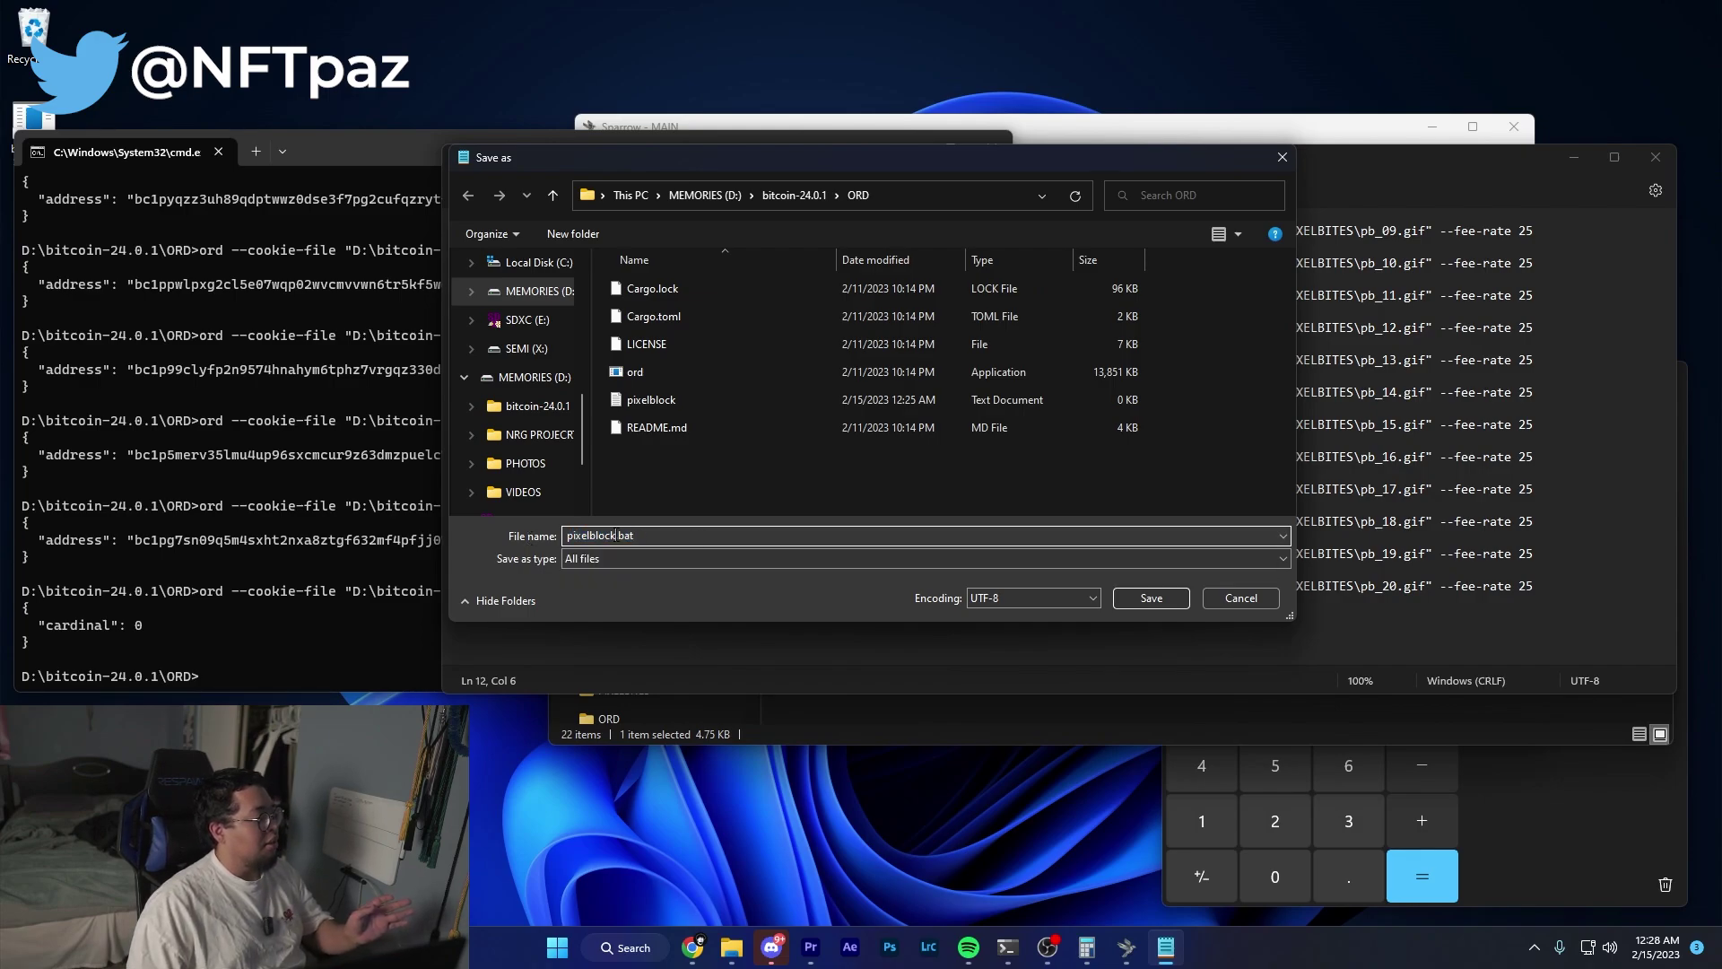
key("Return")
Close Notepad and delete the empty pixelblock text file from the ORD folder.
key("alt+F4")
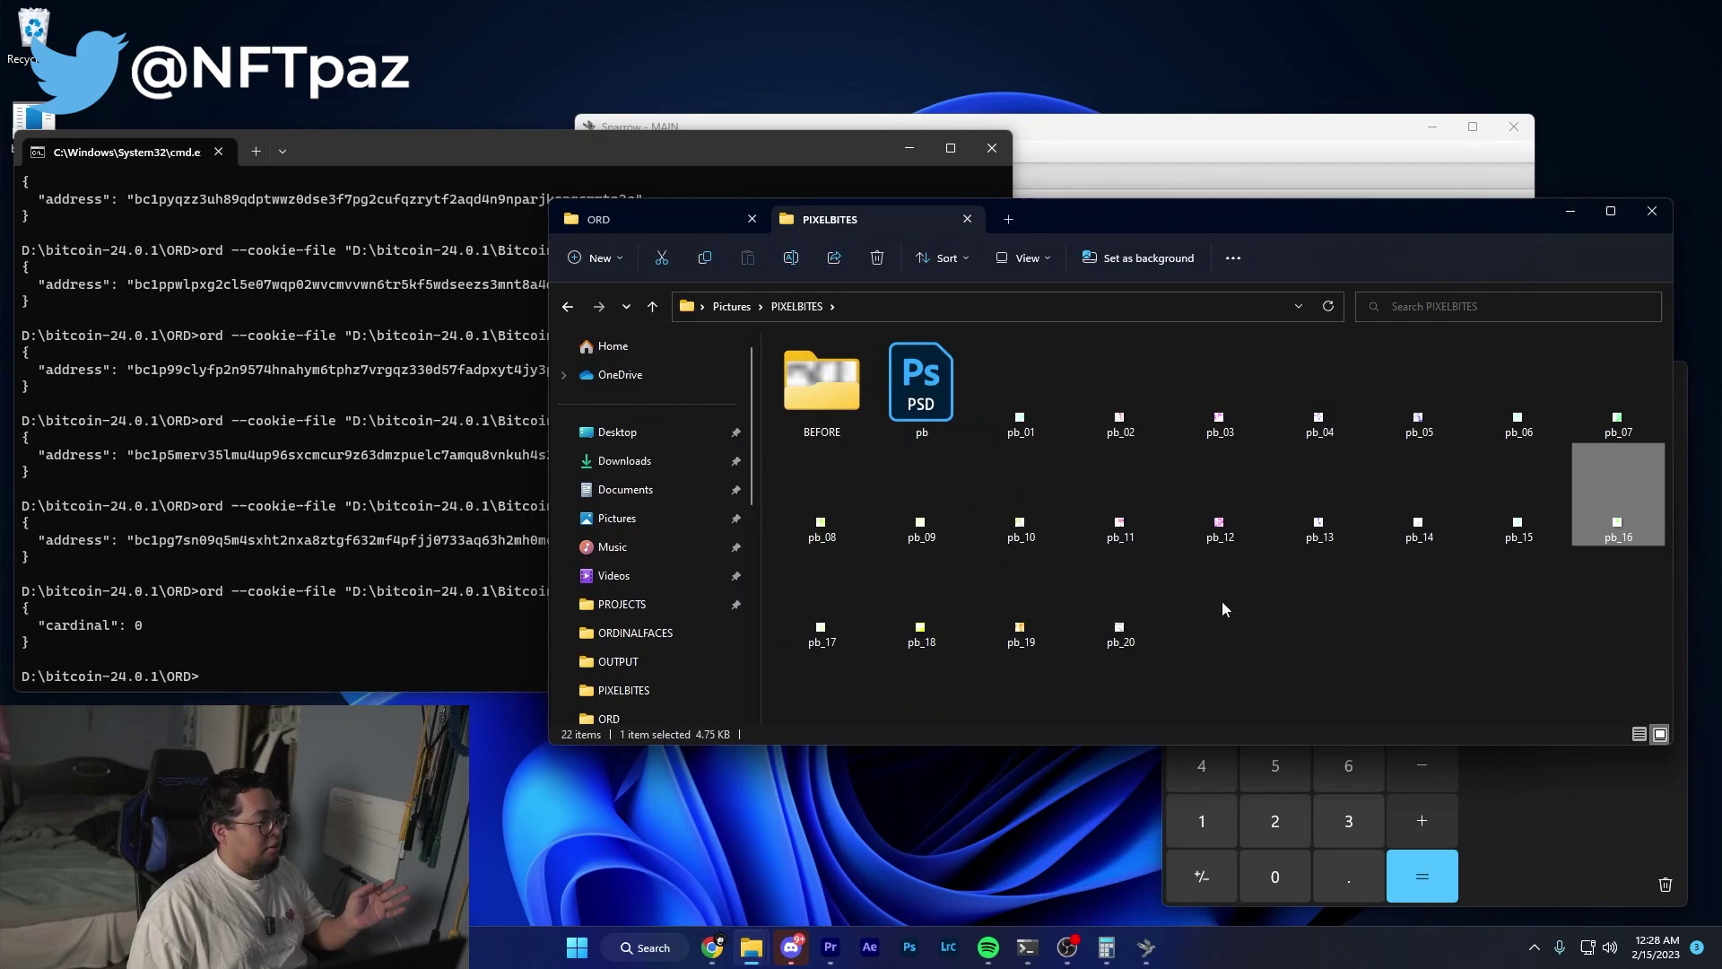
left_click(675, 221)
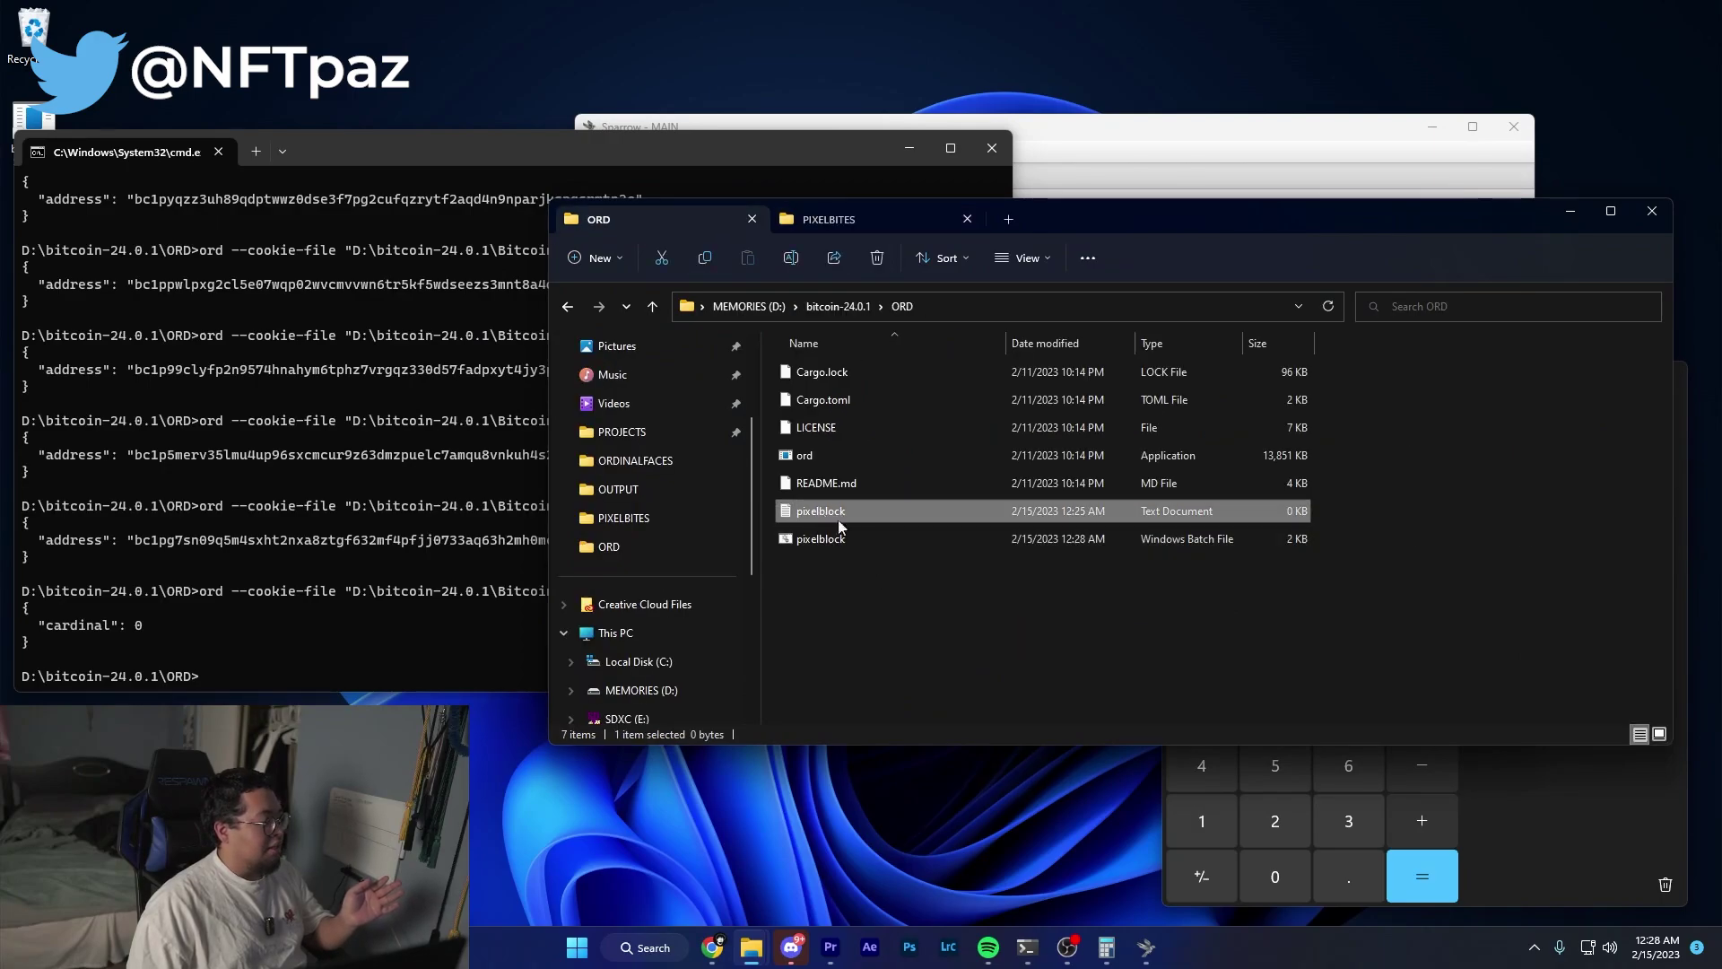
right_click(838, 519)
left_click(993, 533)
left_click(820, 511)
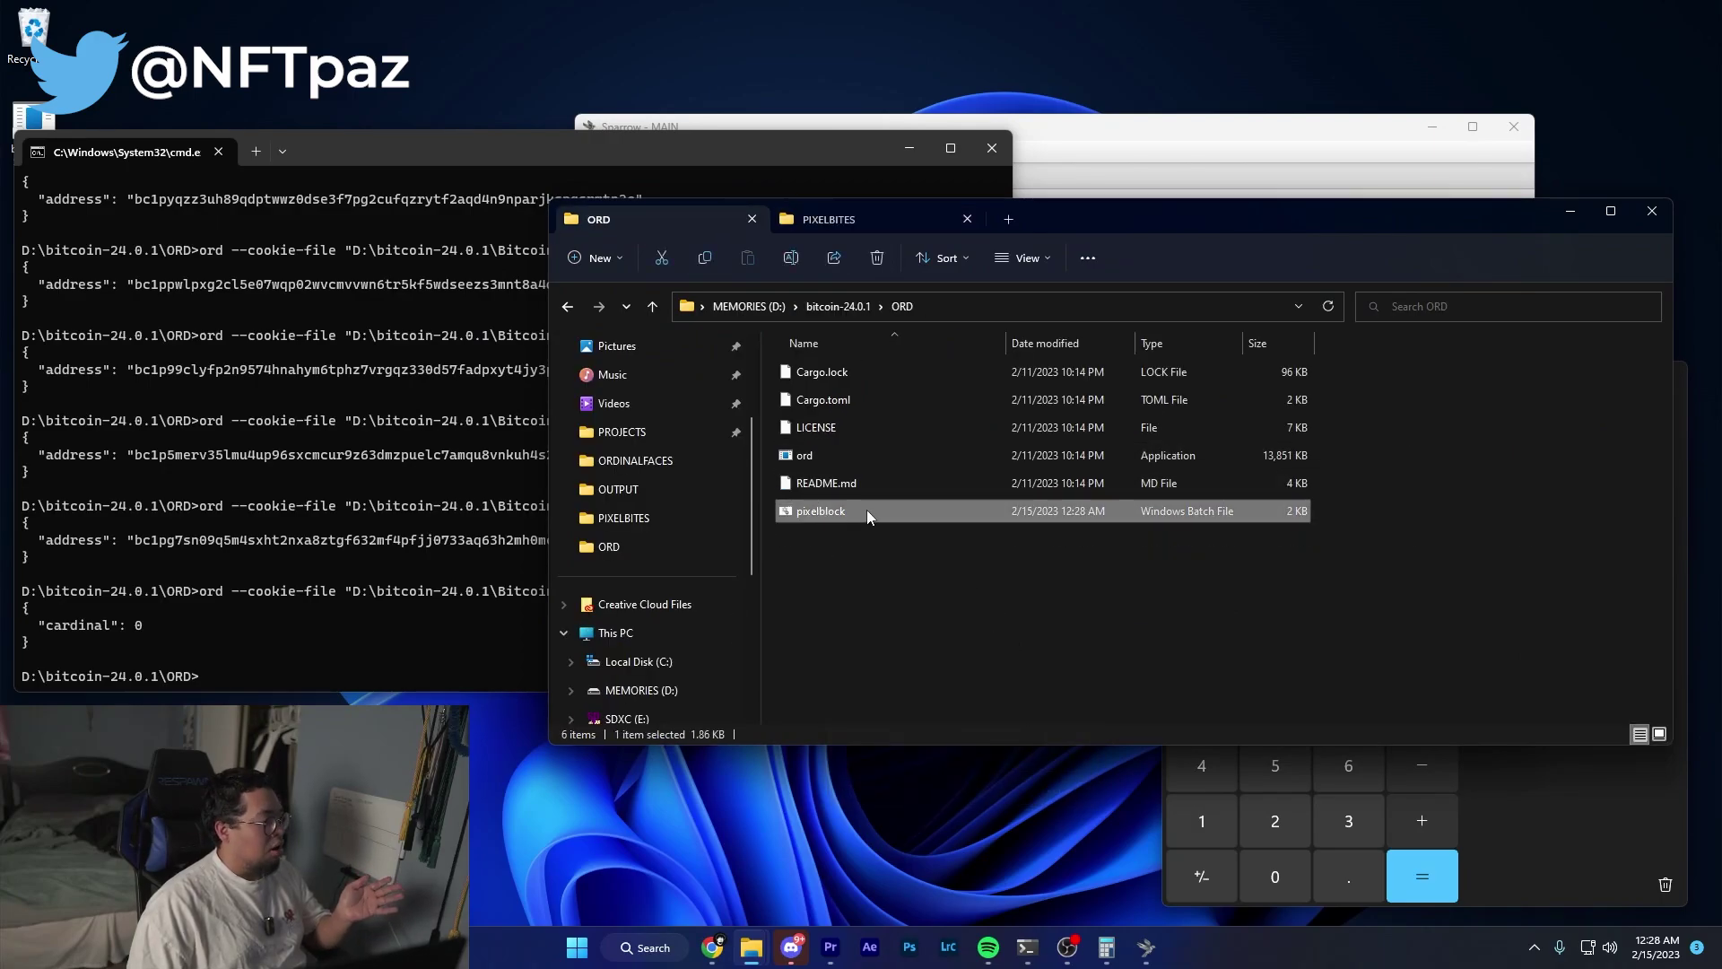
left_click(448, 657)
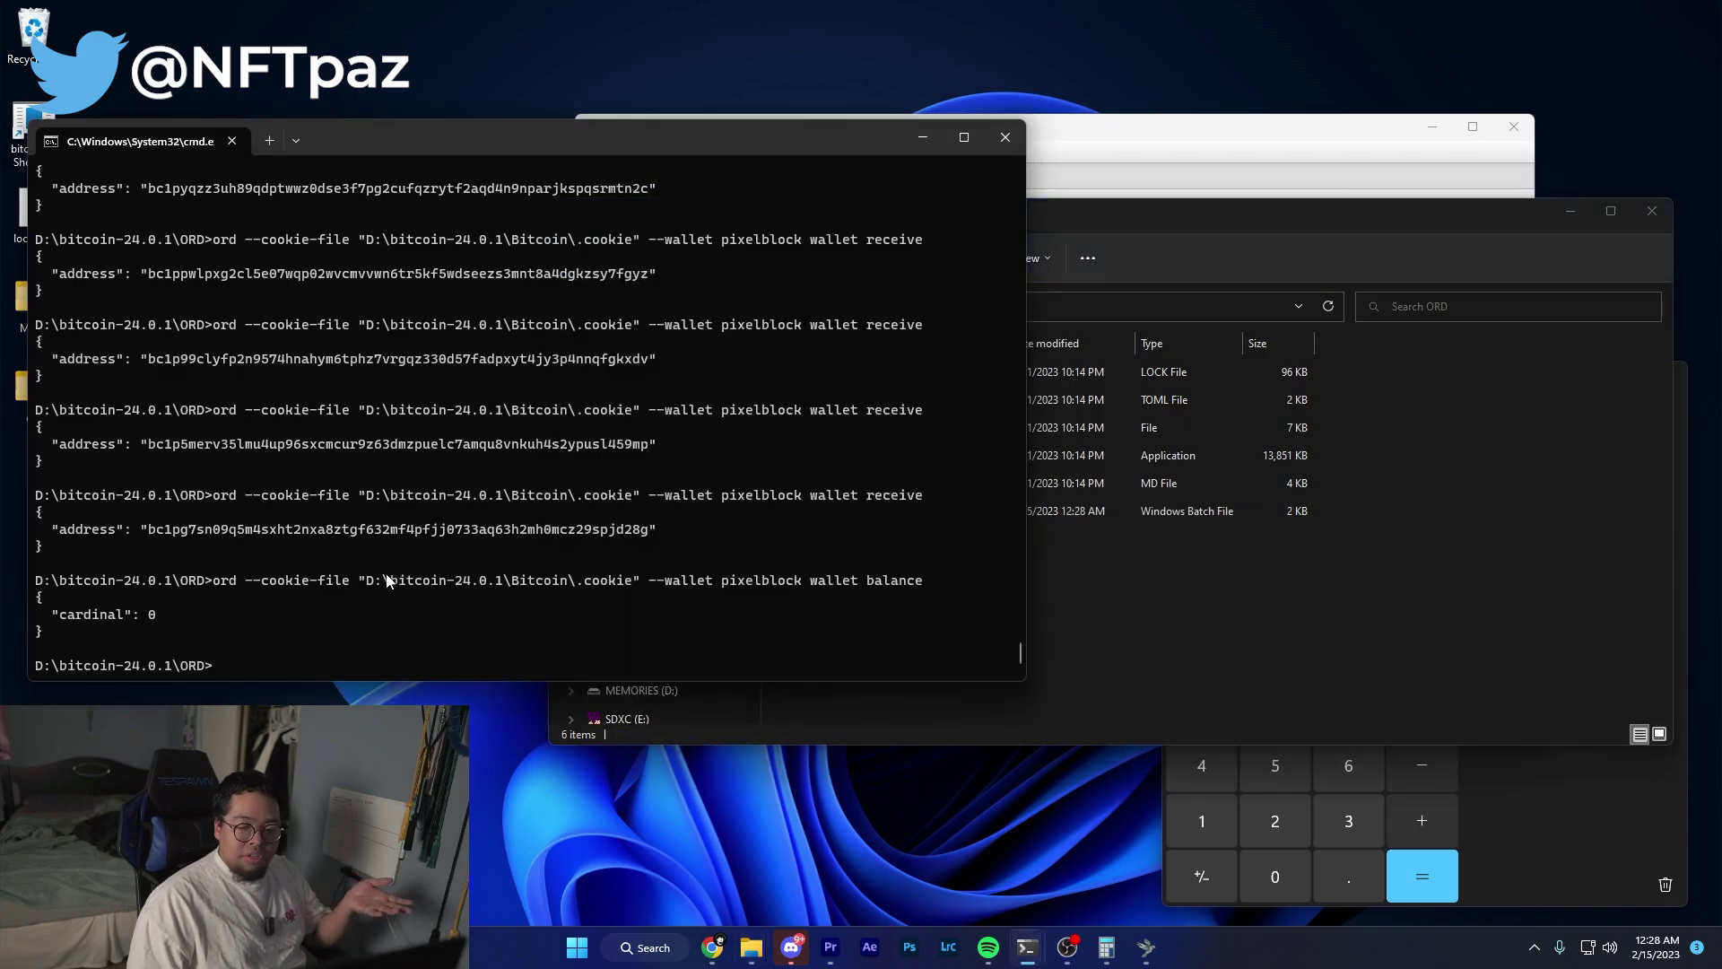
Run pixelblock.bat to inscribe pb_09 through pb_20, then terminate the batch job.
type("pixelblock.bat")
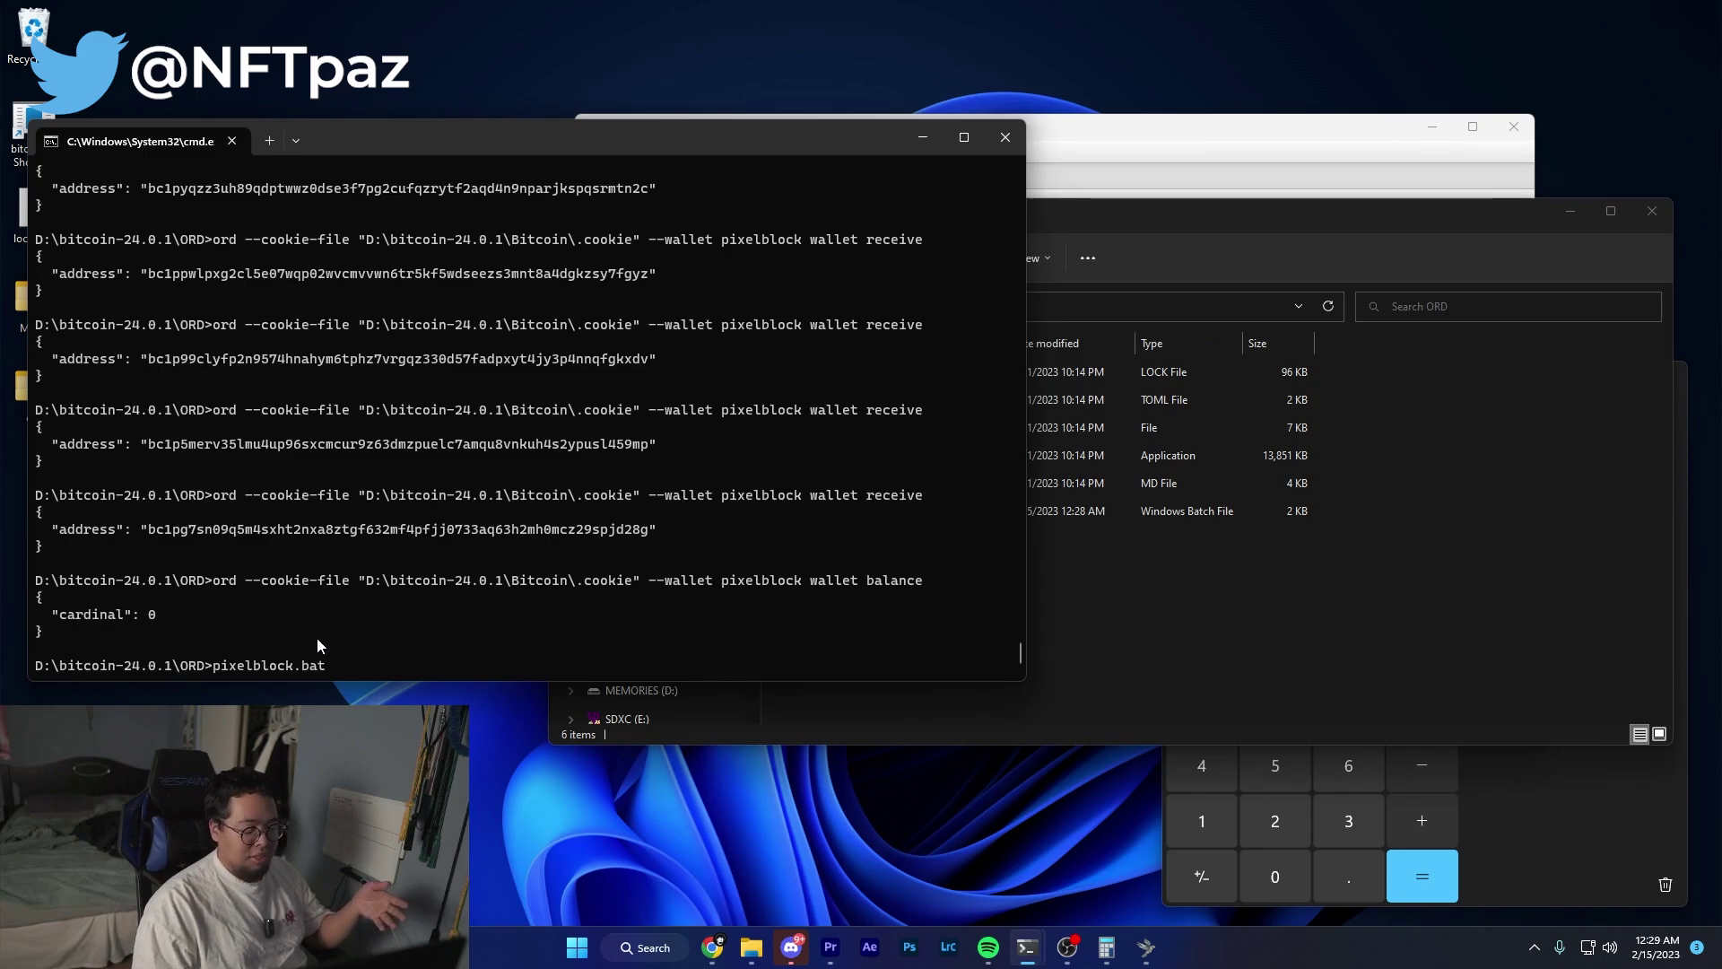
key("Return")
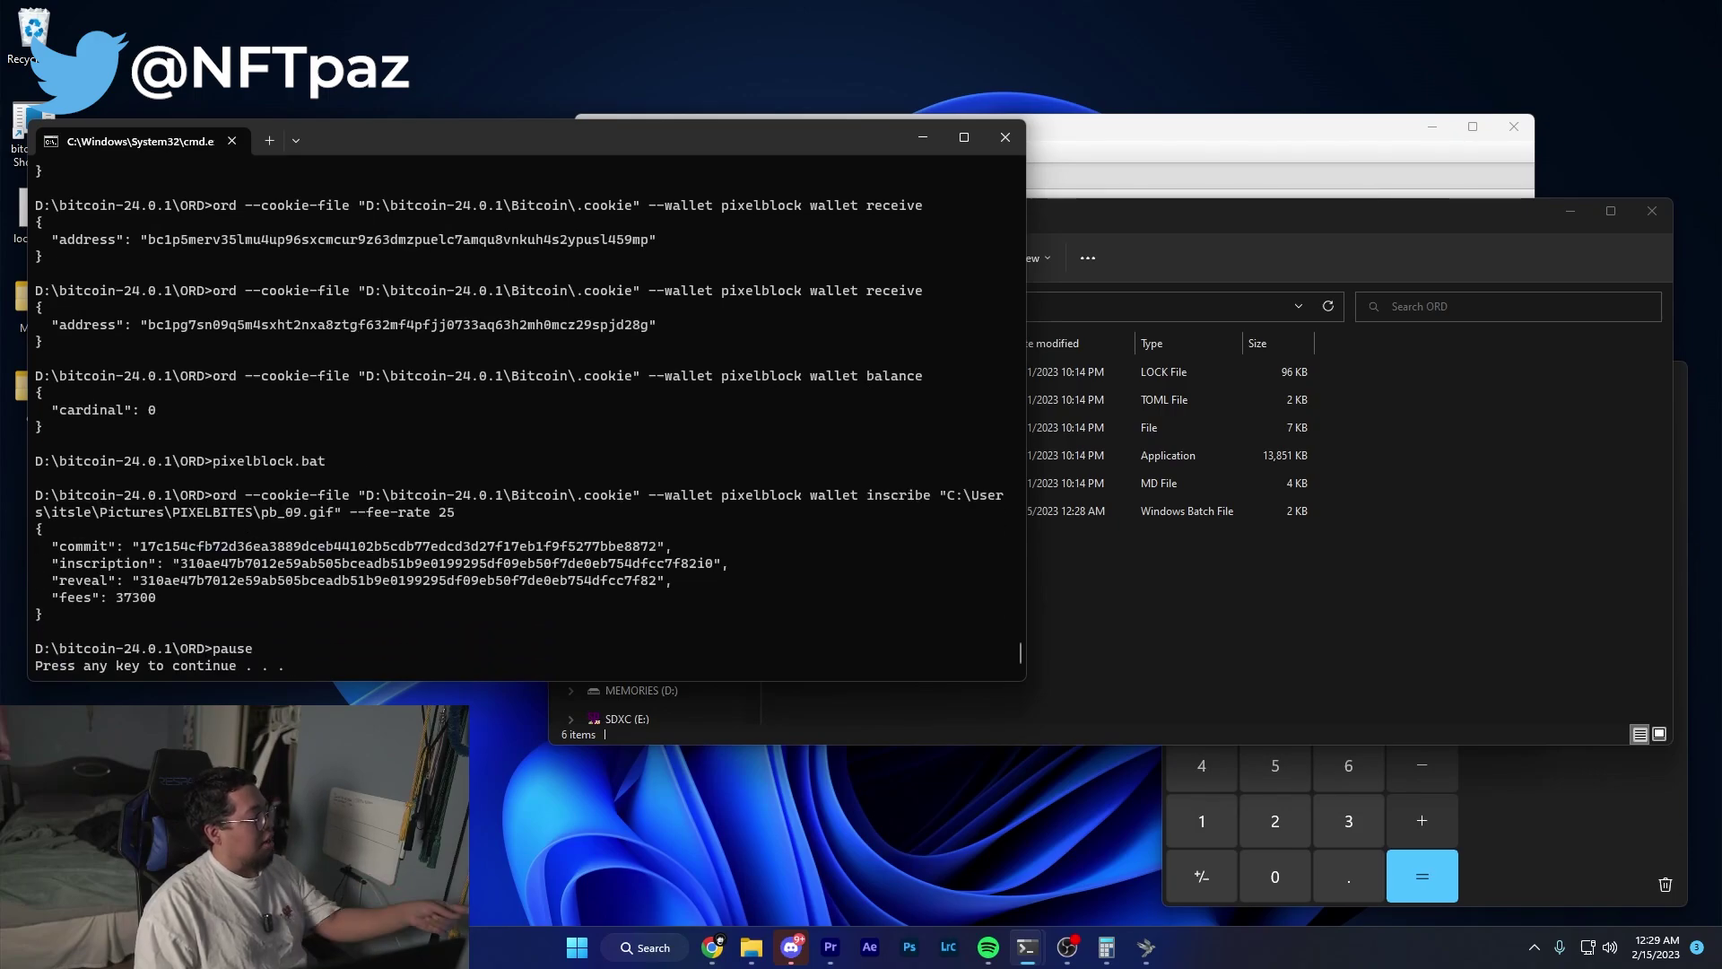
key("Return")
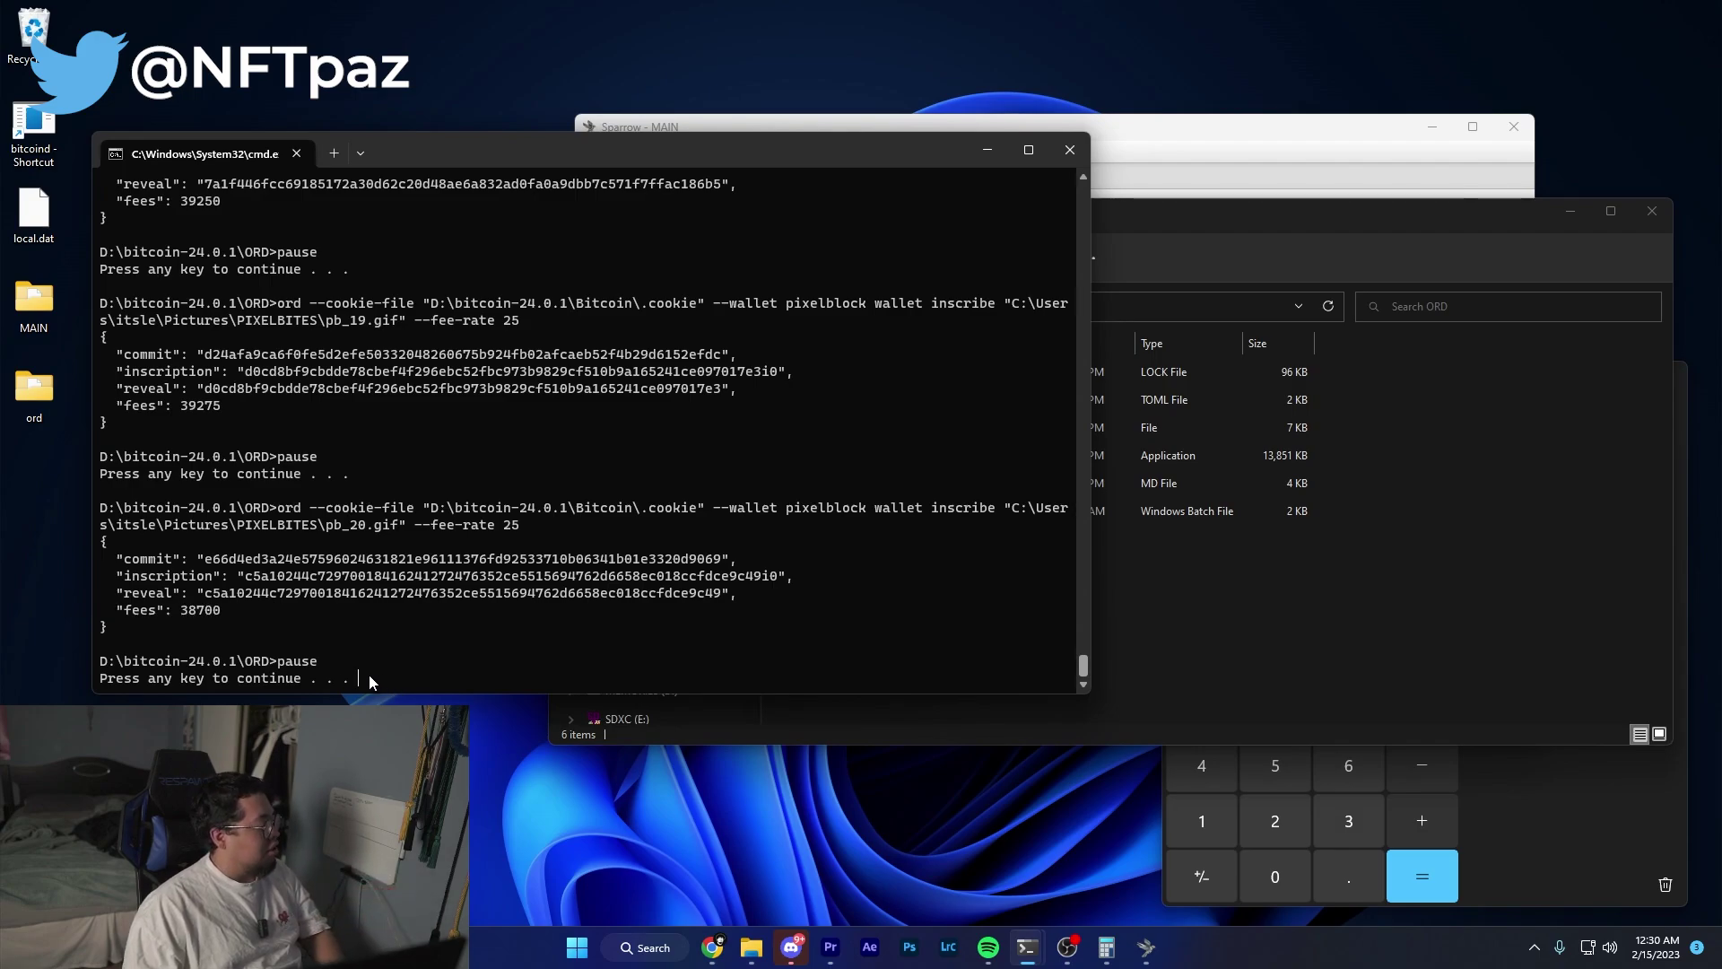
key("ctrl+c")
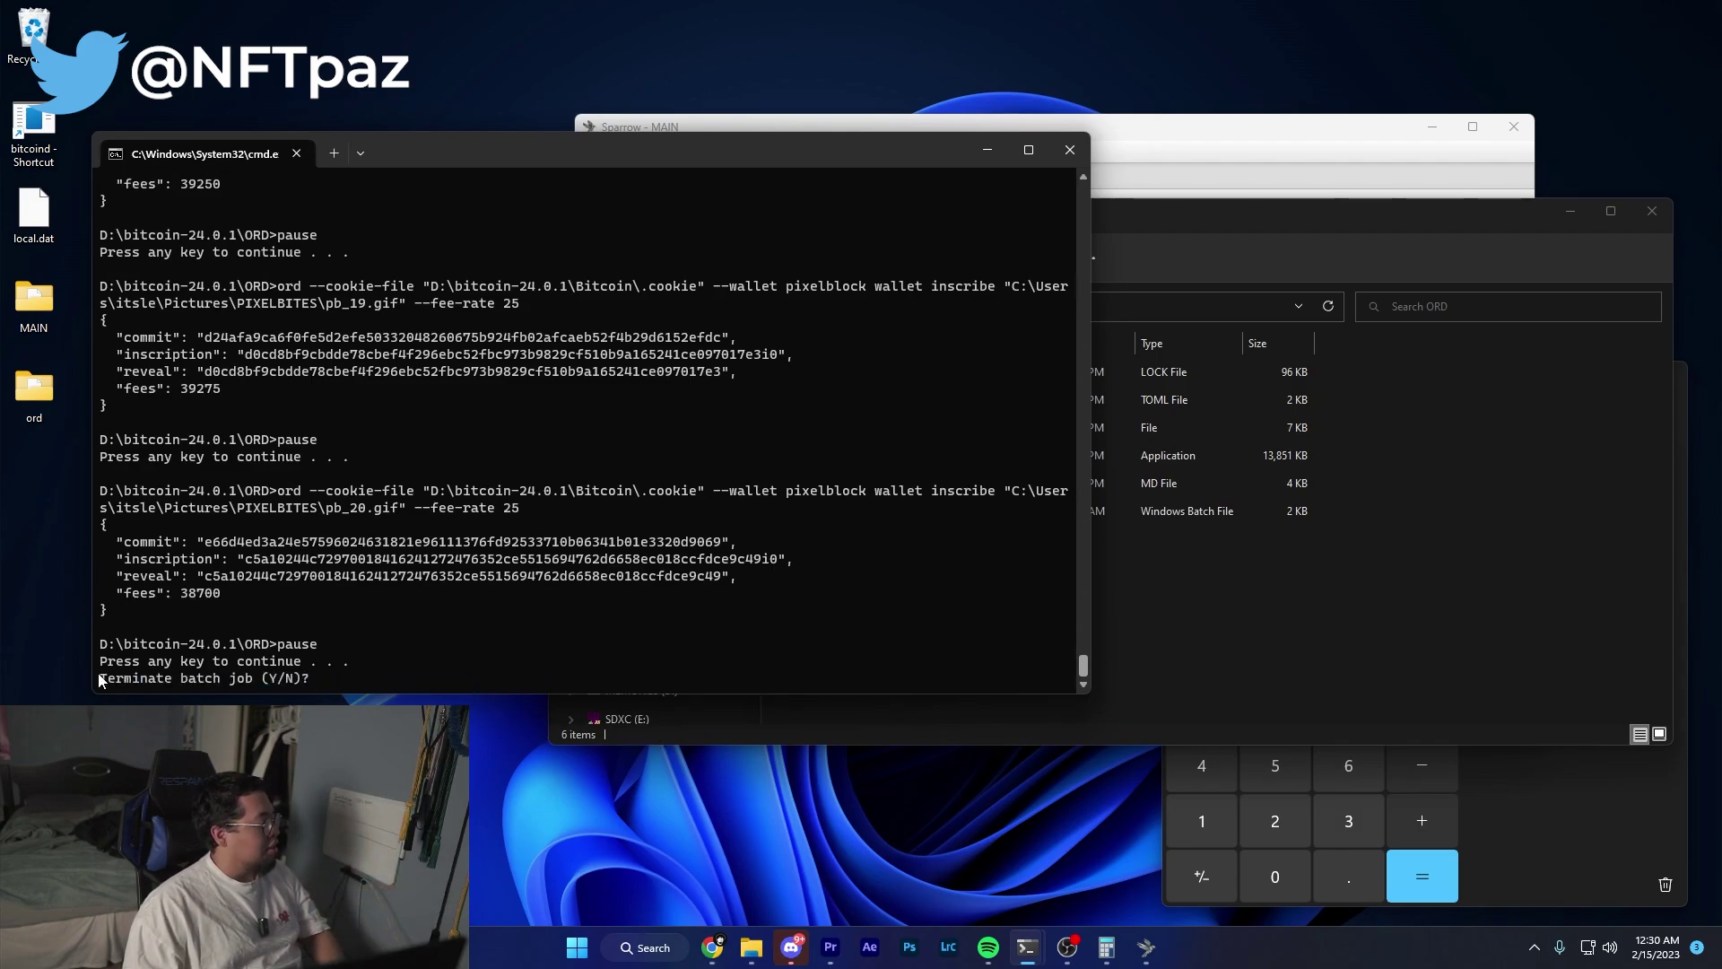
left_click_drag(98, 673, 212, 667)
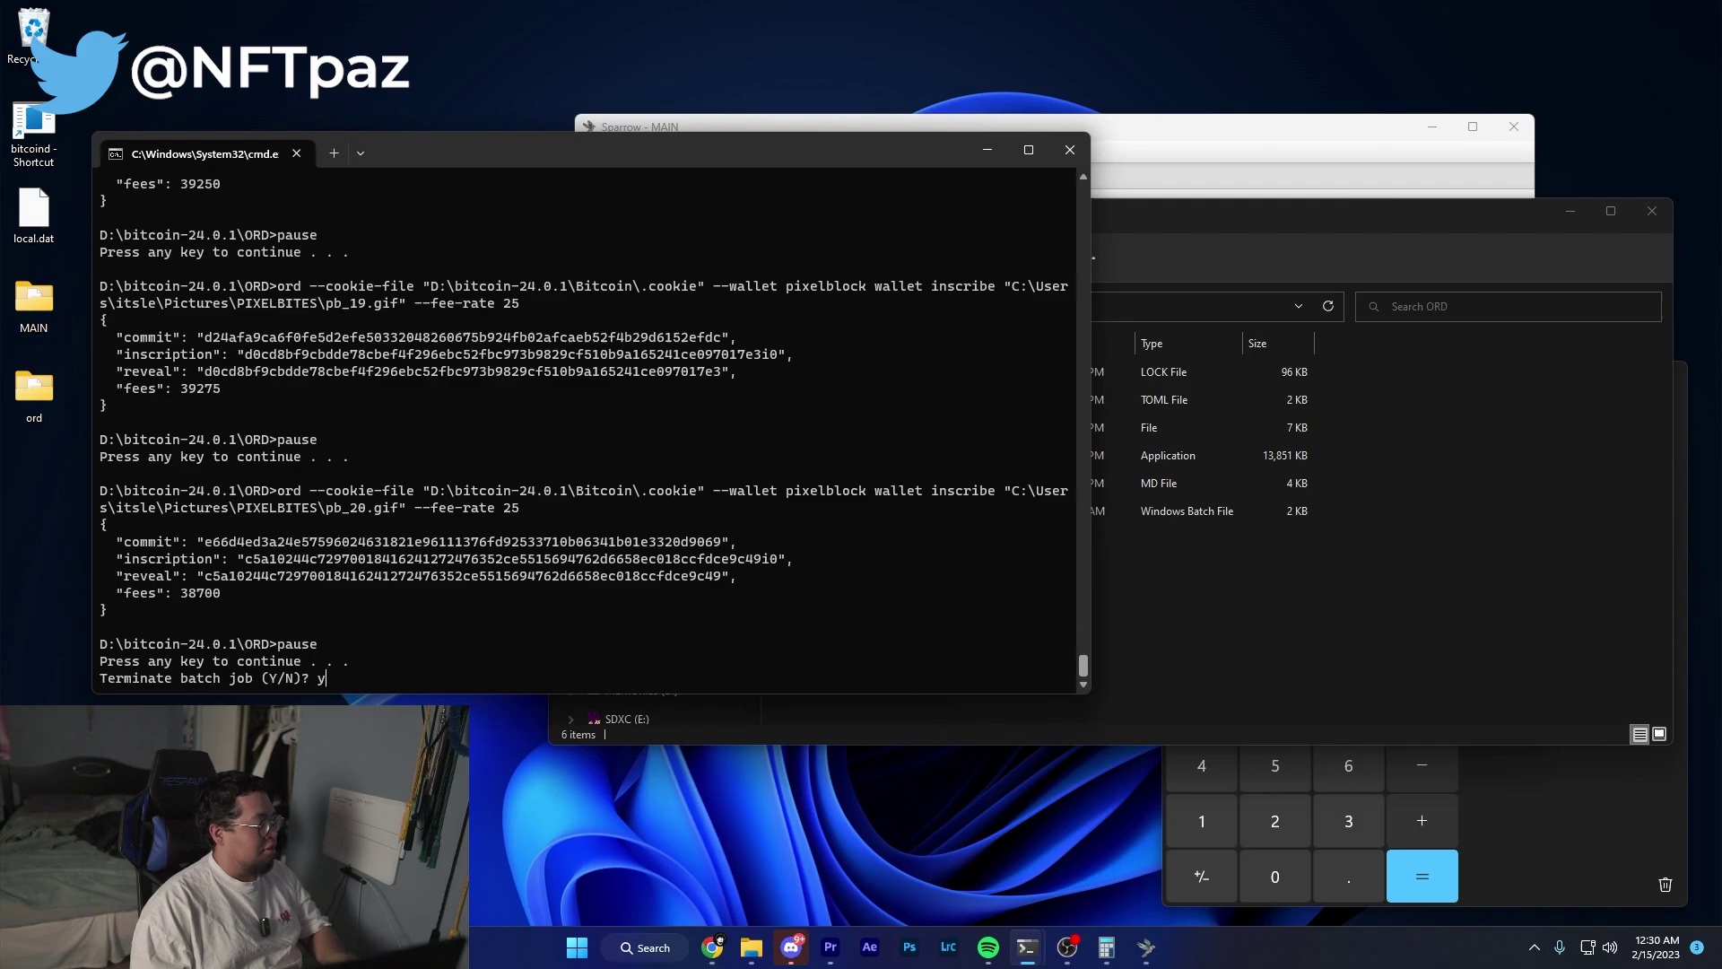
key("Return")
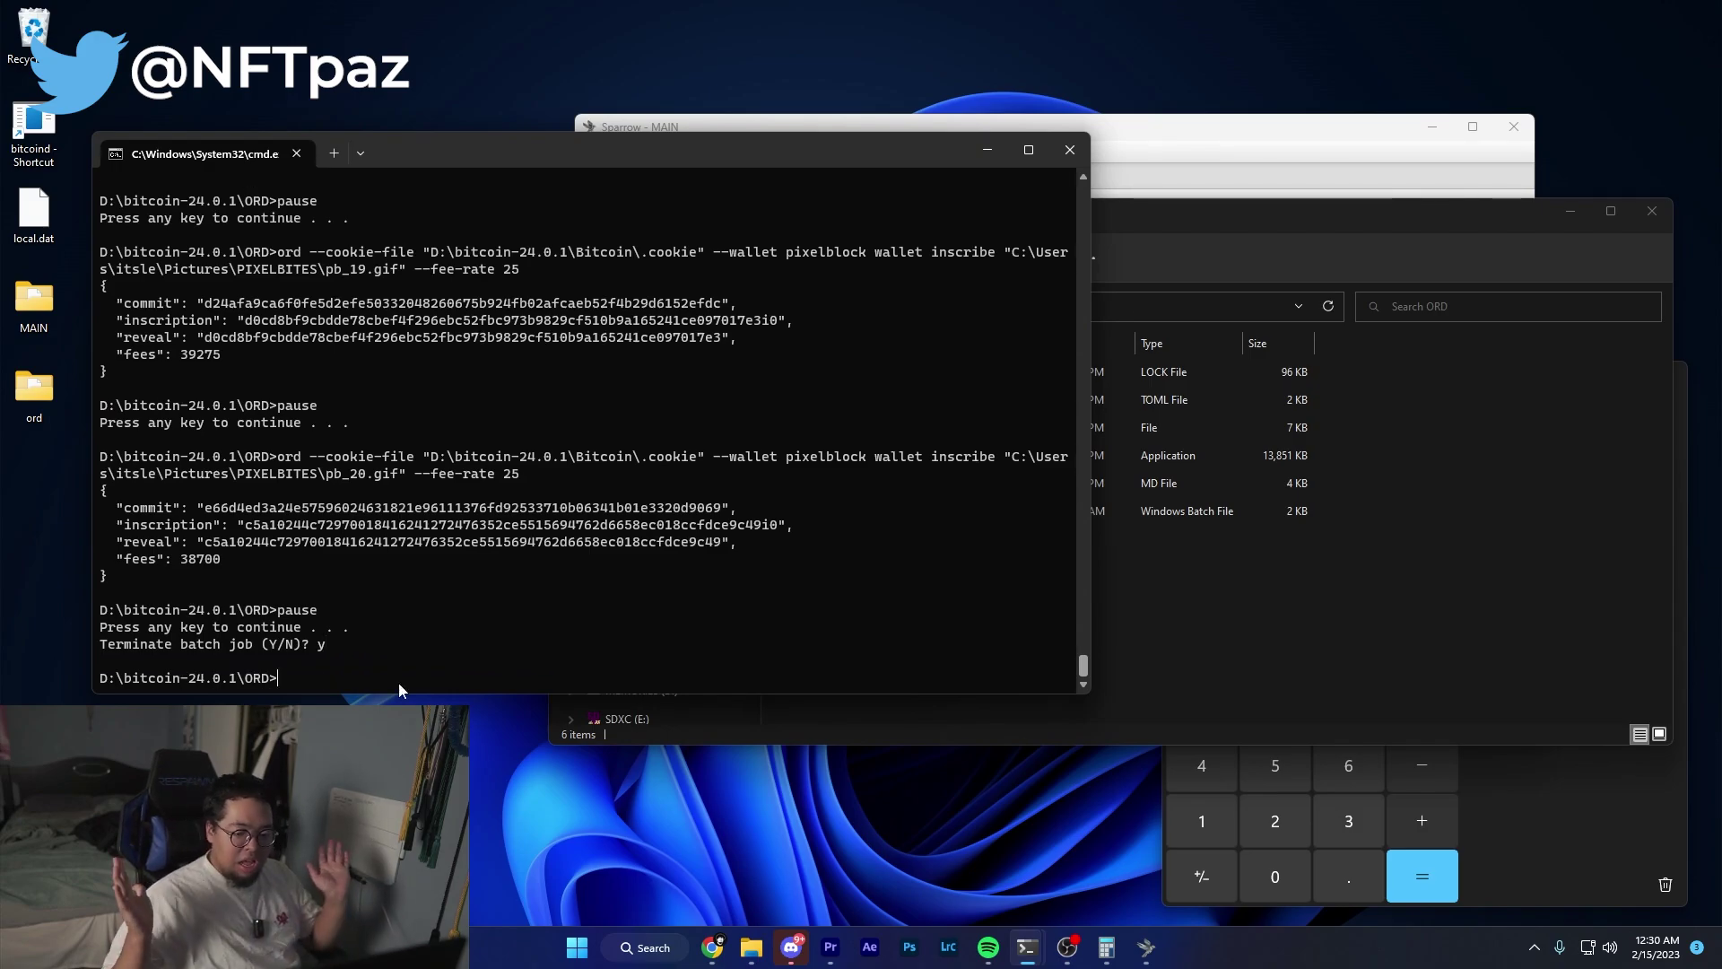
Look up the pb_20 commit hash on mempool.space, showing it unconfirmed at 25 sat/vB.
left_click_drag(205, 507, 720, 513)
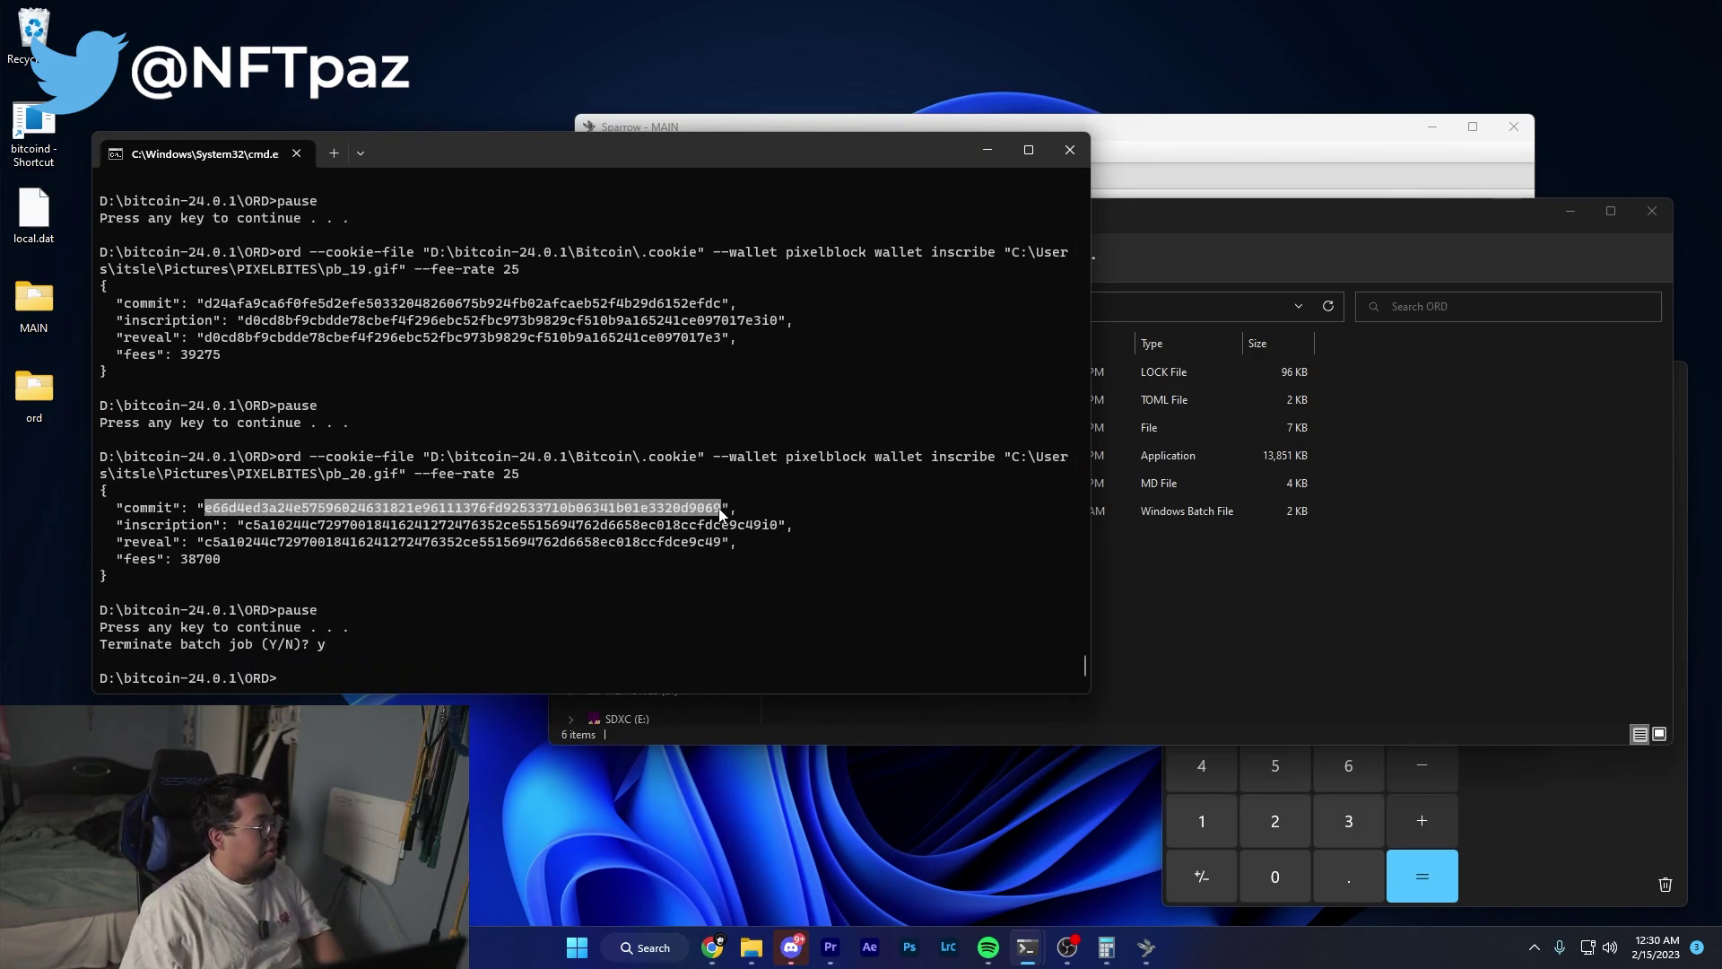
key("ctrl+c")
left_click(712, 947)
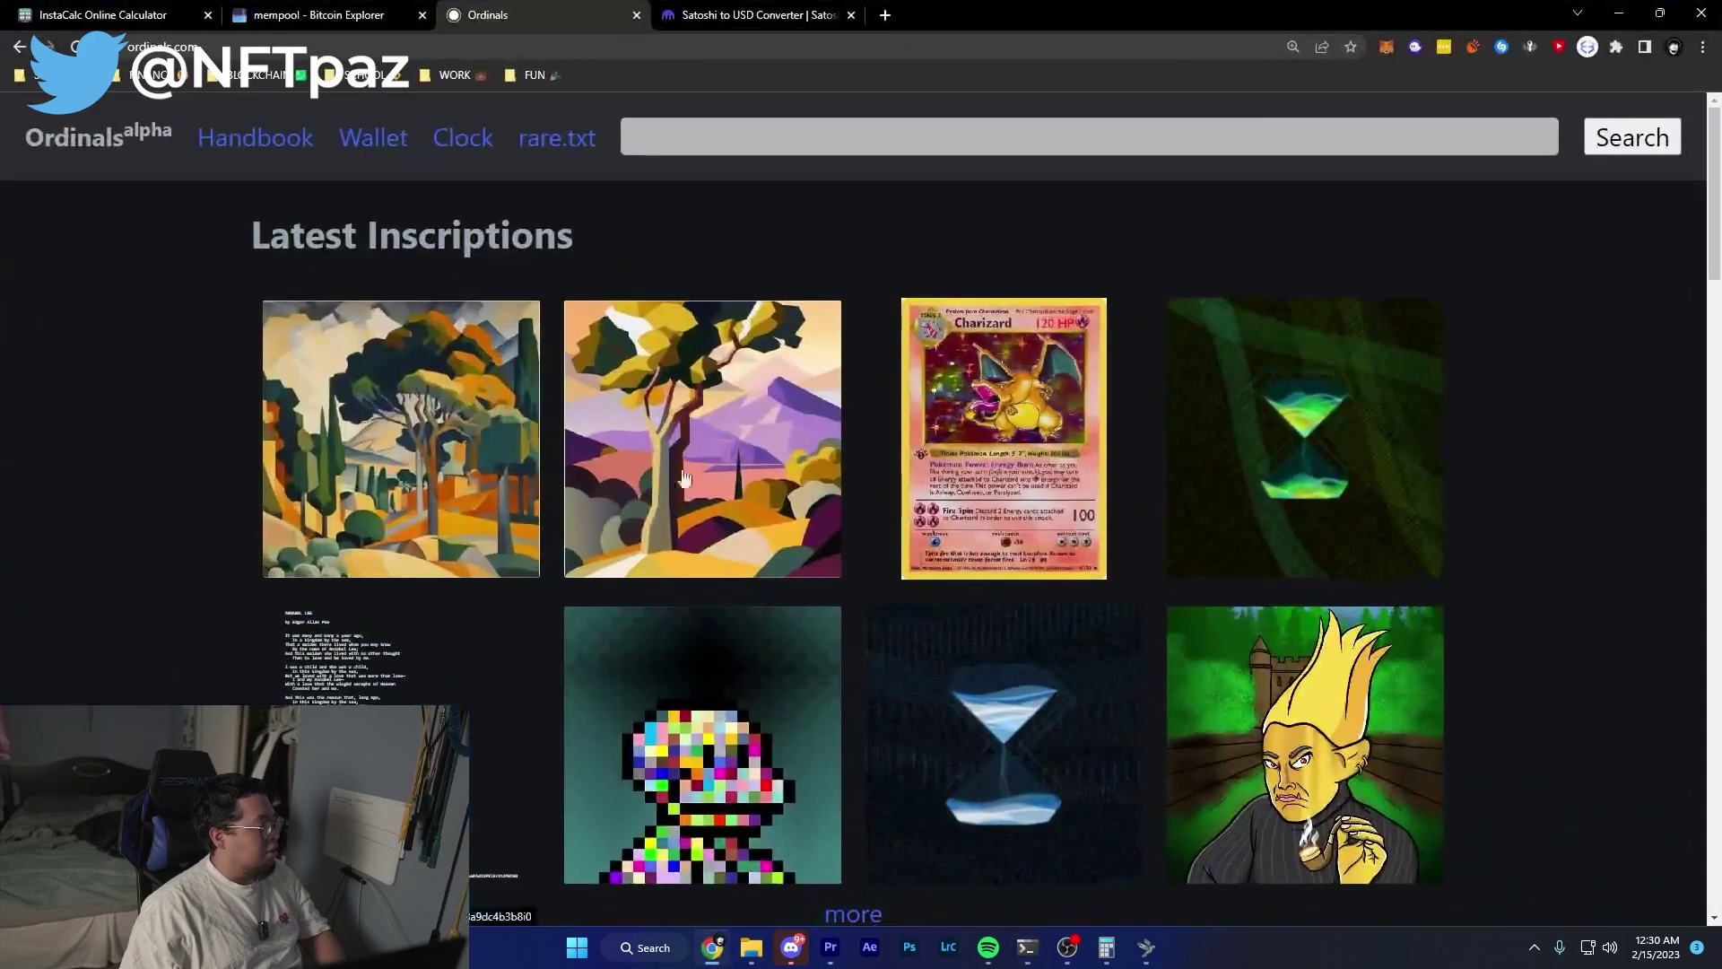
left_click(406, 9)
key("ctrl+v")
key("Return")
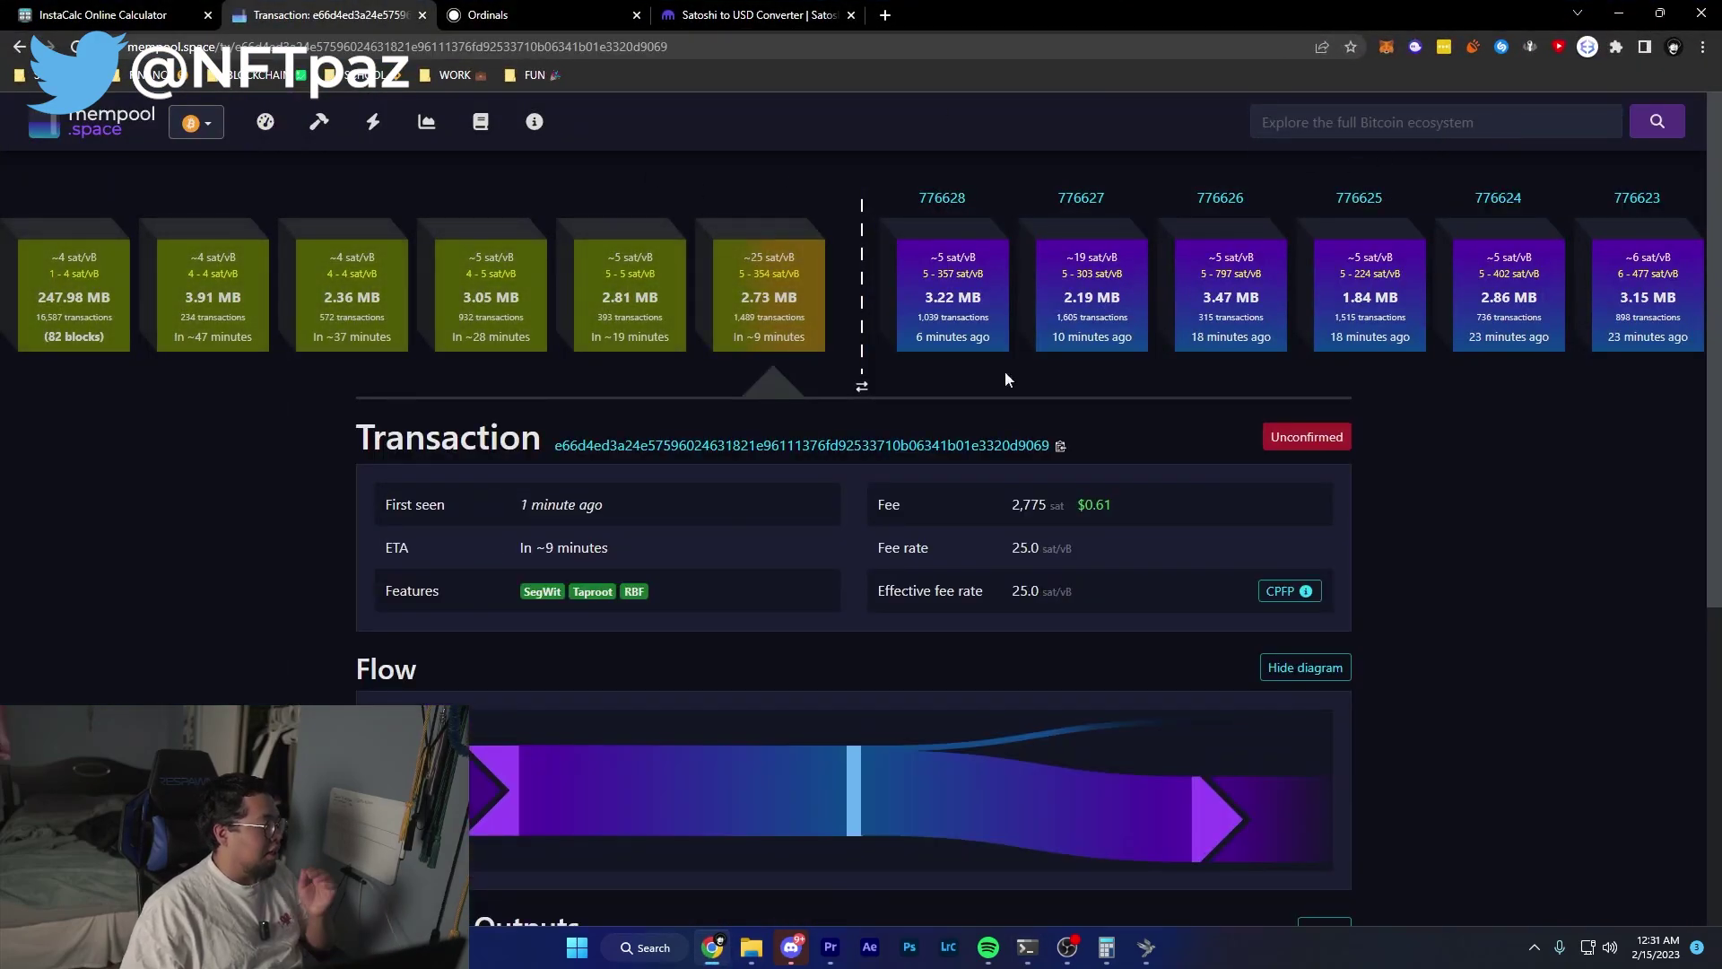
scroll(491, 330, "down", 2)
key("ctrl+m")
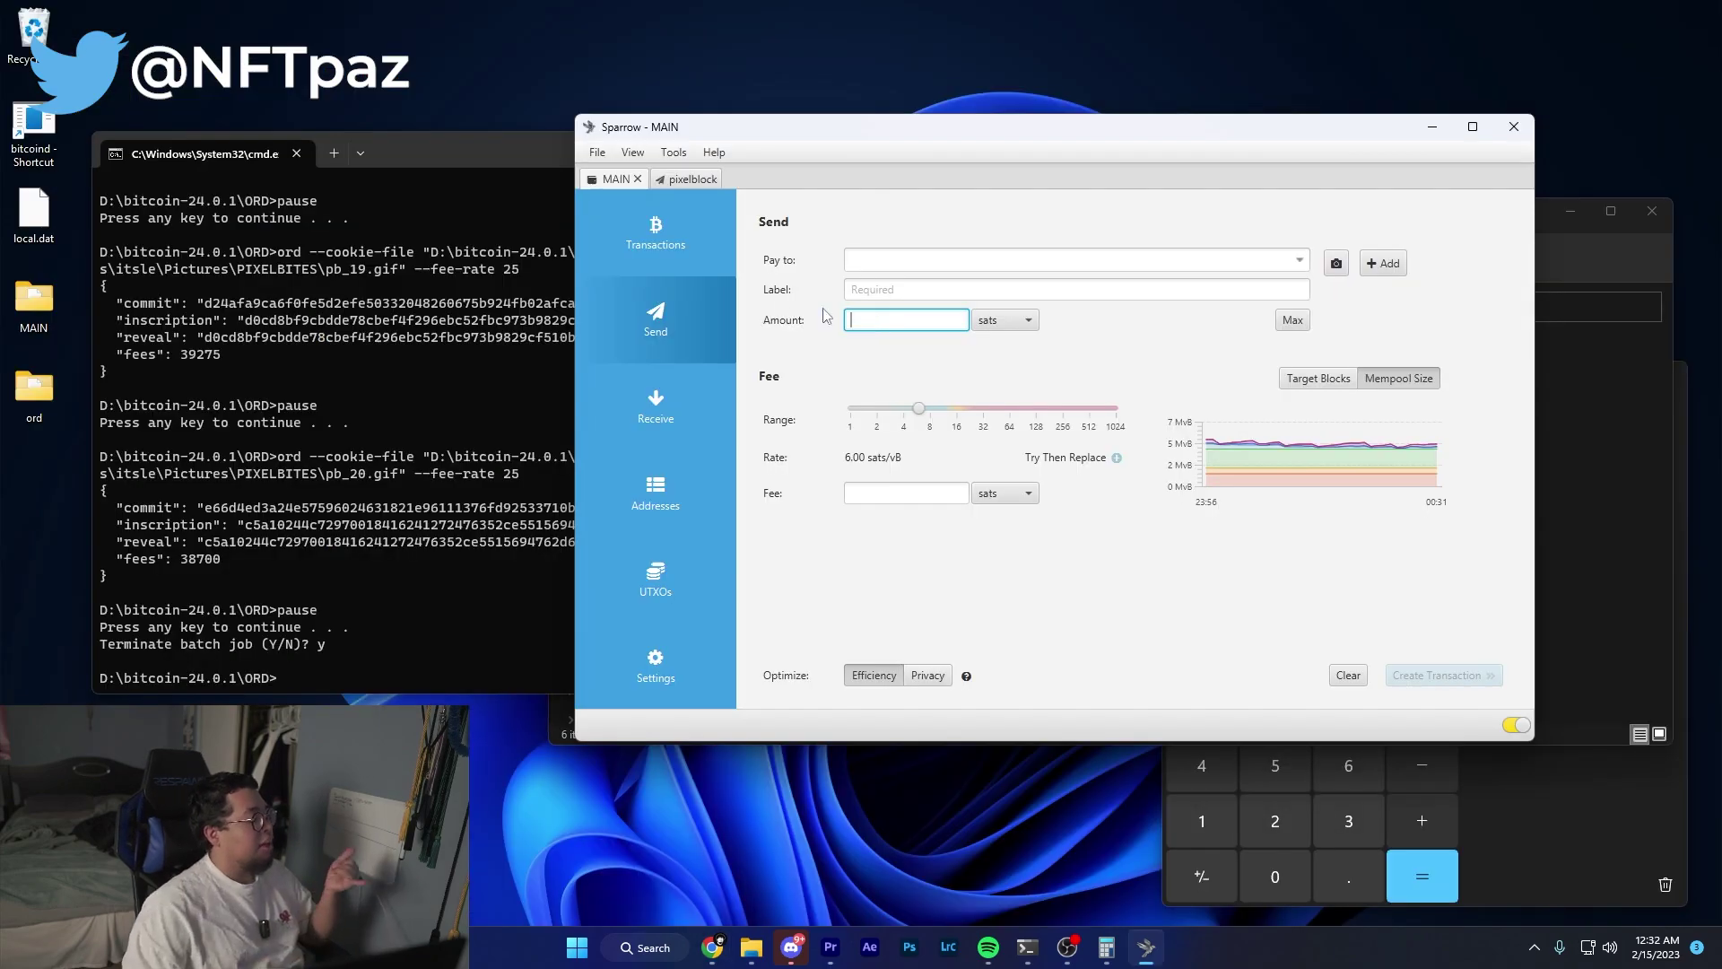
Bring File Explorer's ORD folder window to the front.
left_click(378, 526)
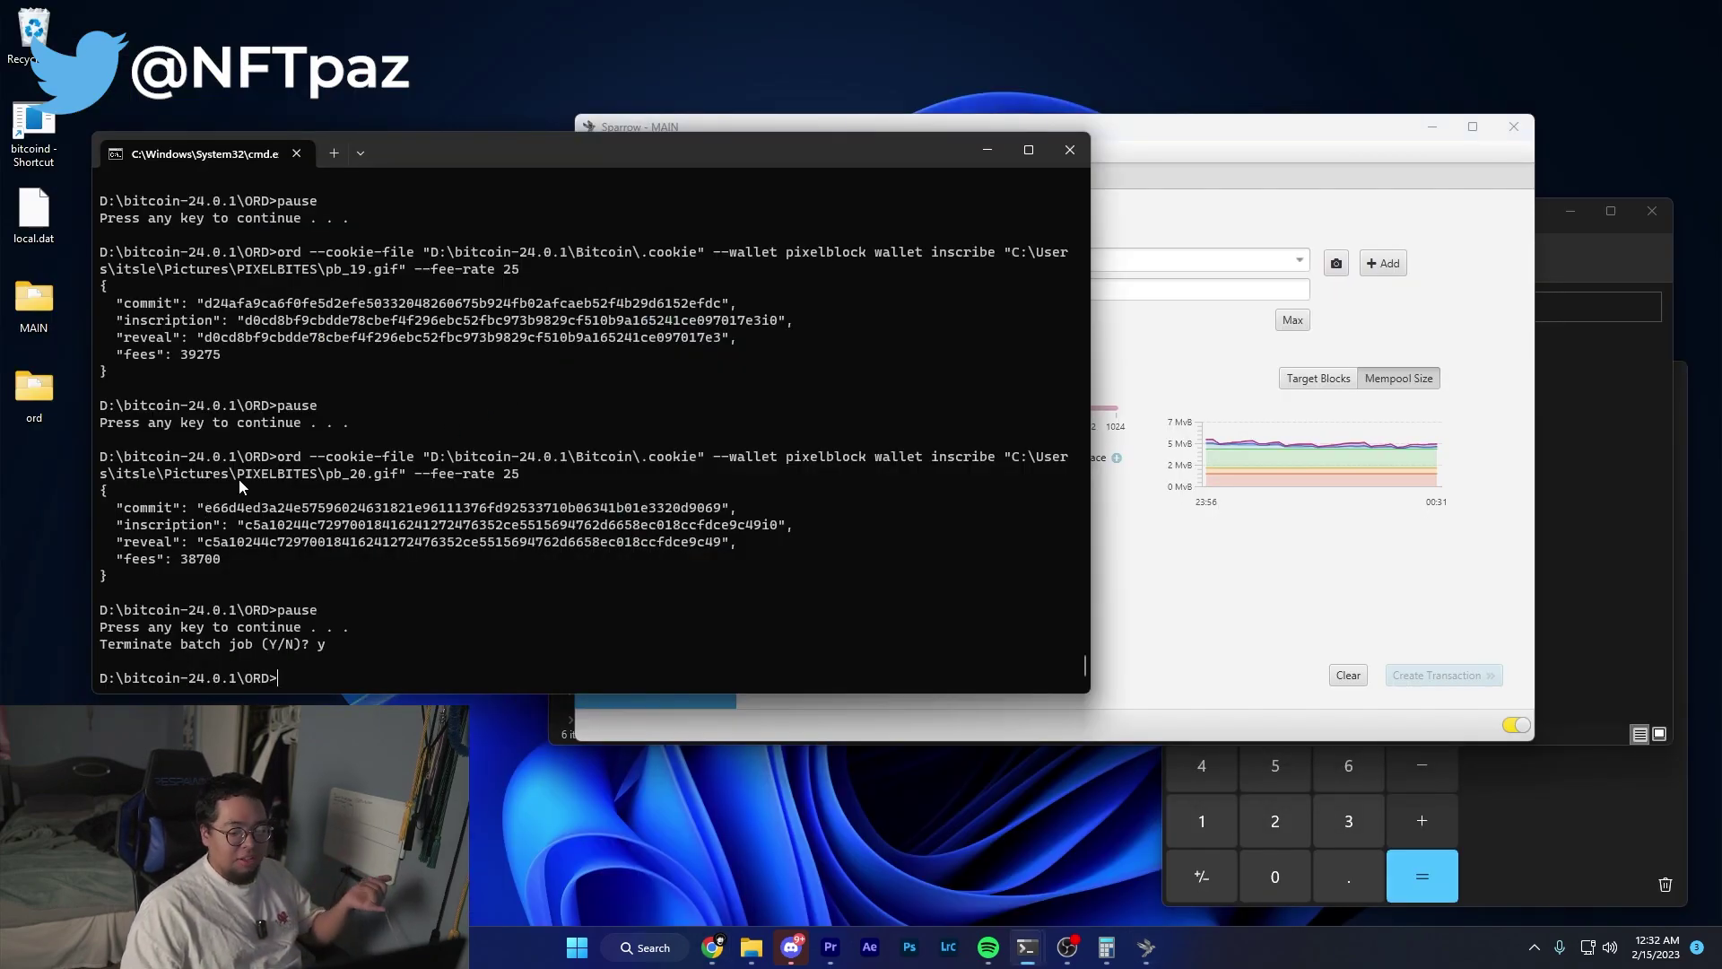
key("alt+Tab")
key("alt+Tab")
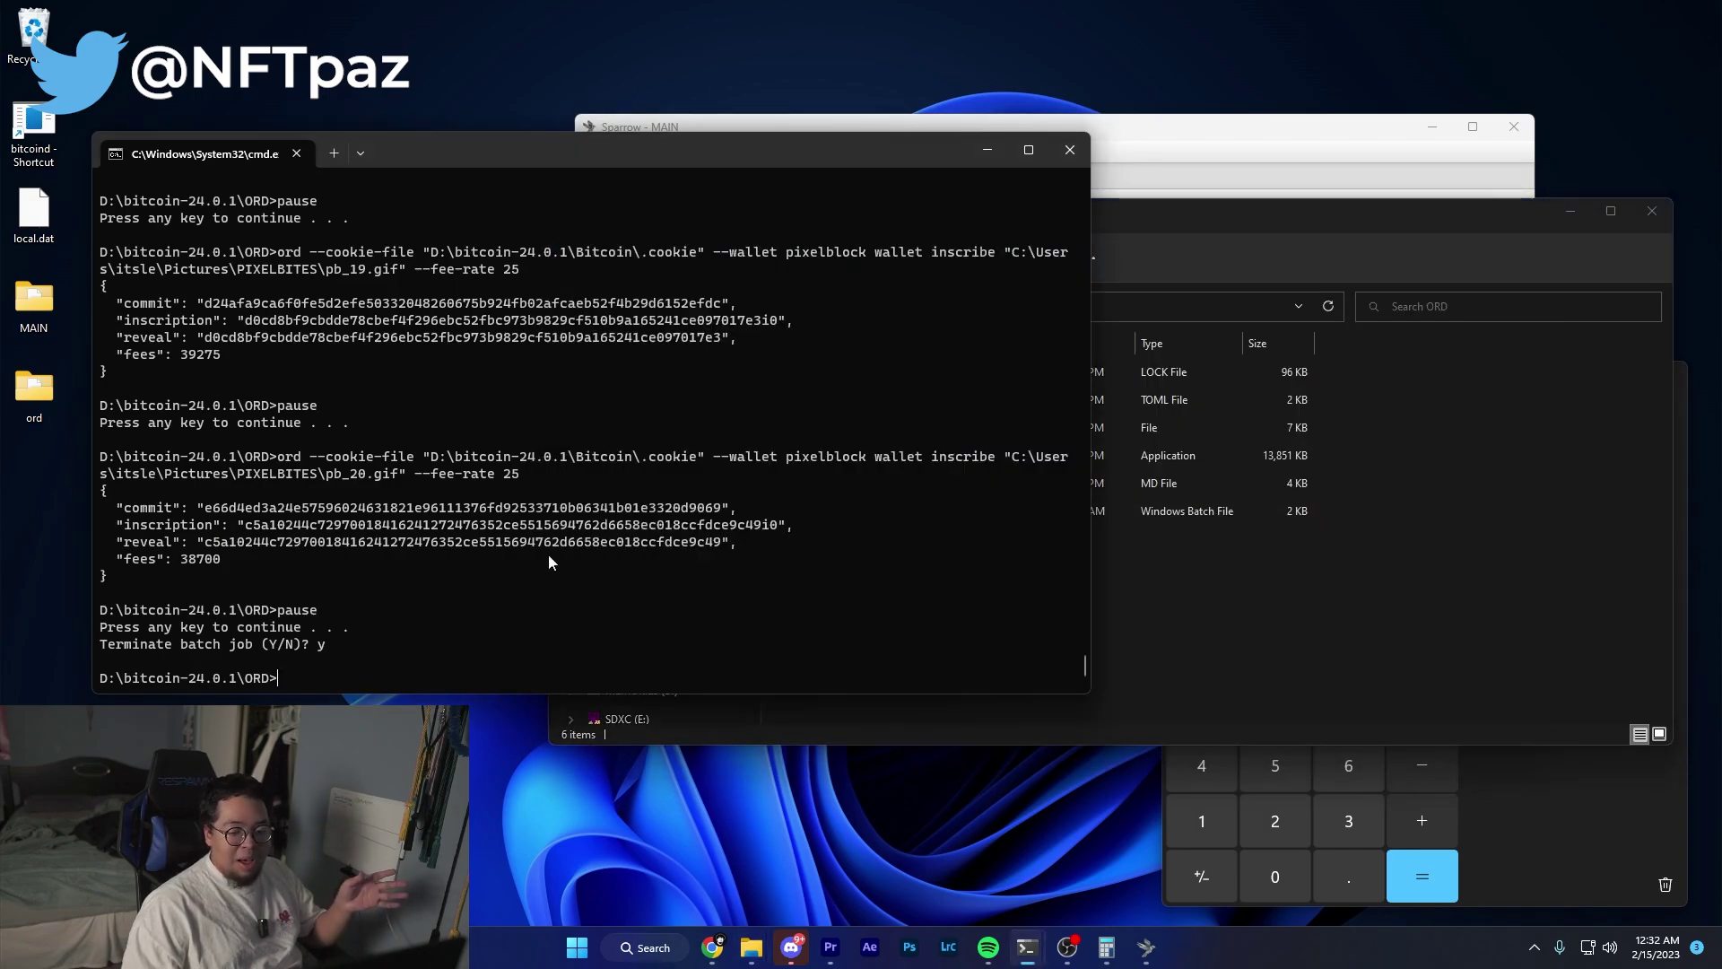
left_click(1177, 634)
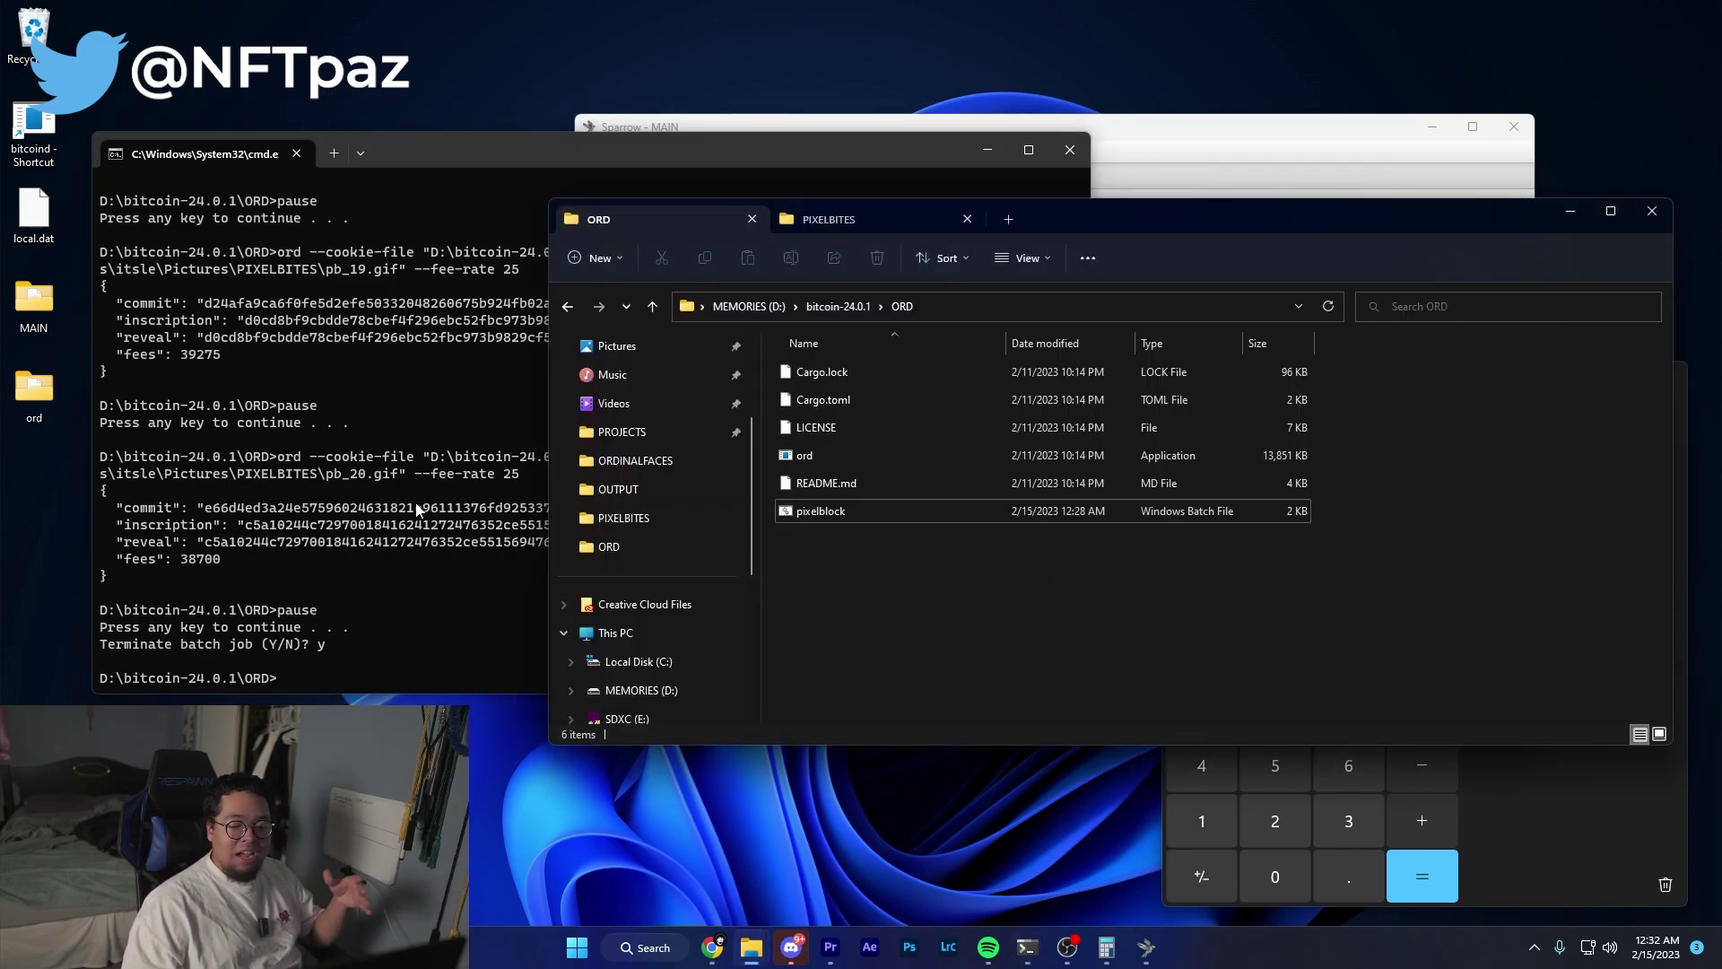
Open pixelblock.bat in Notepad via the Edit action.
left_click(826, 513)
right_click(830, 529)
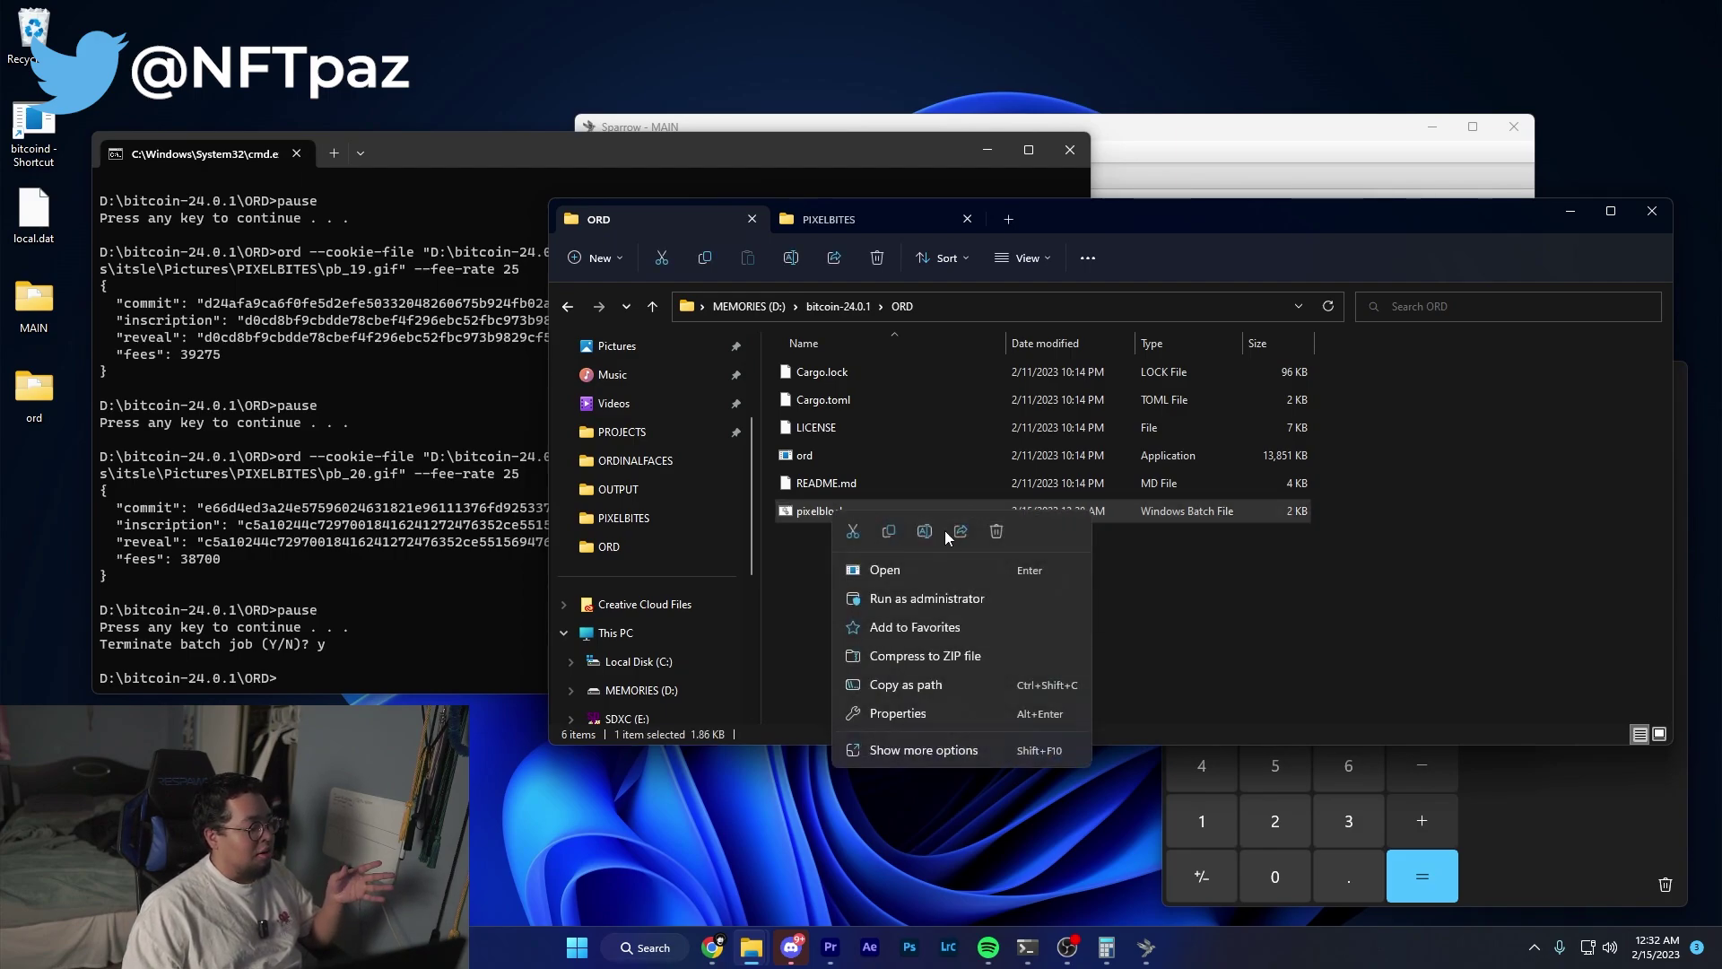
left_click(932, 749)
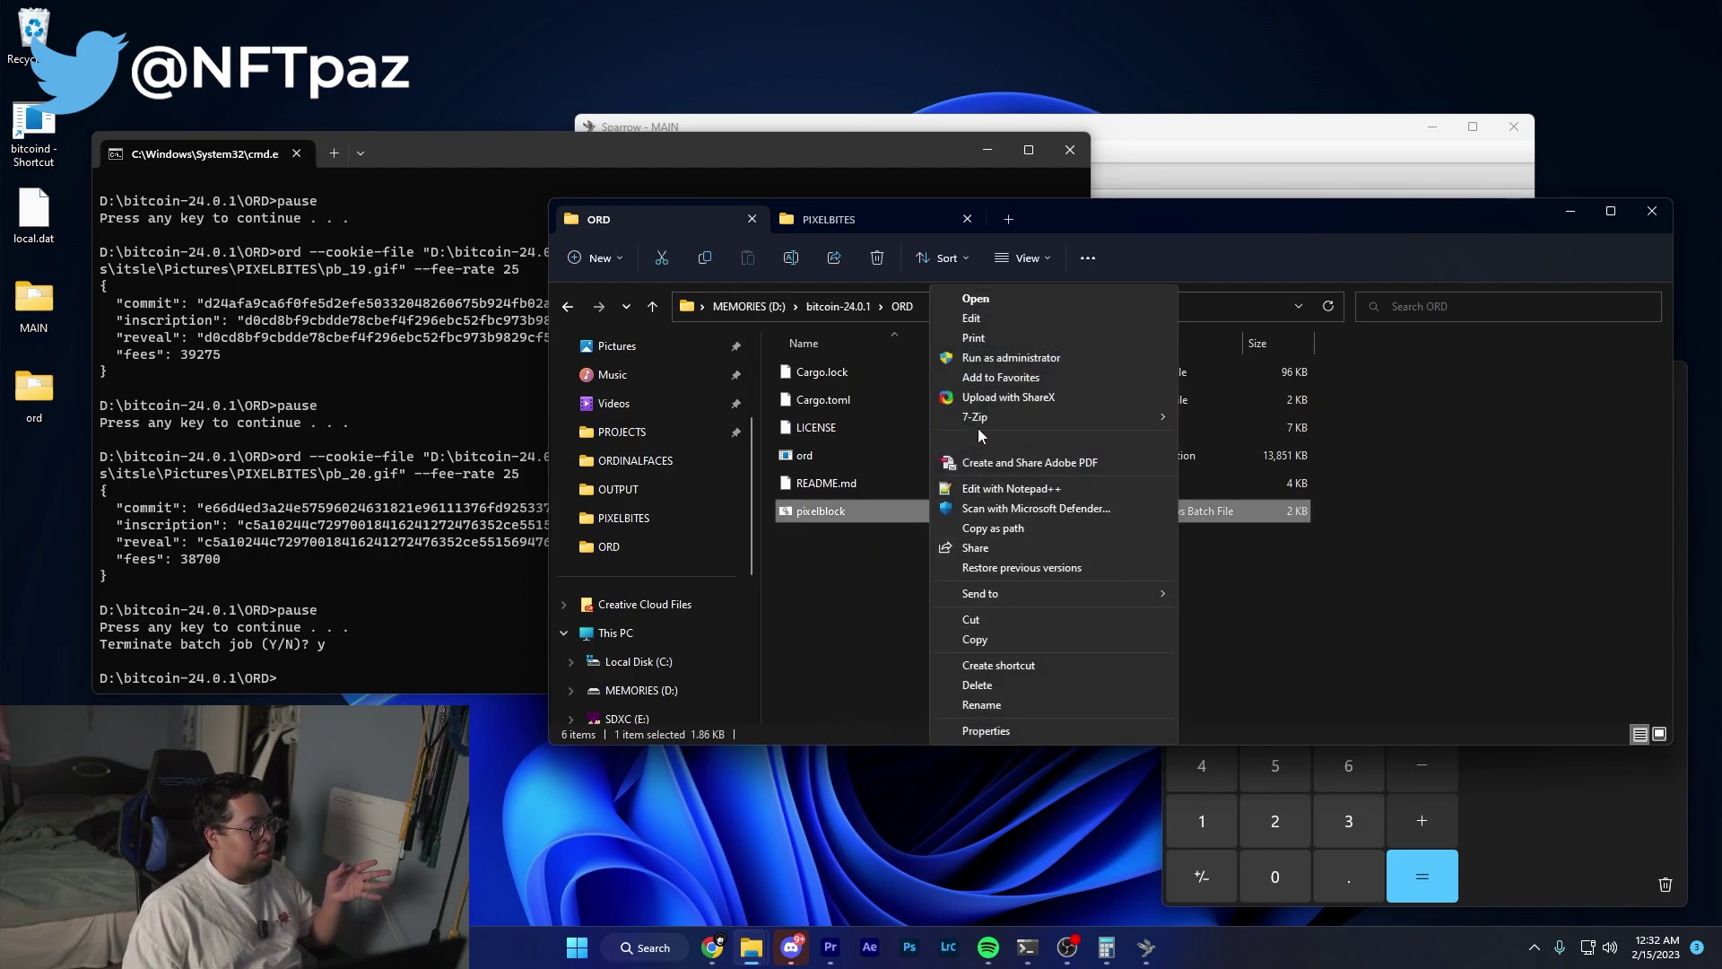
left_click(976, 318)
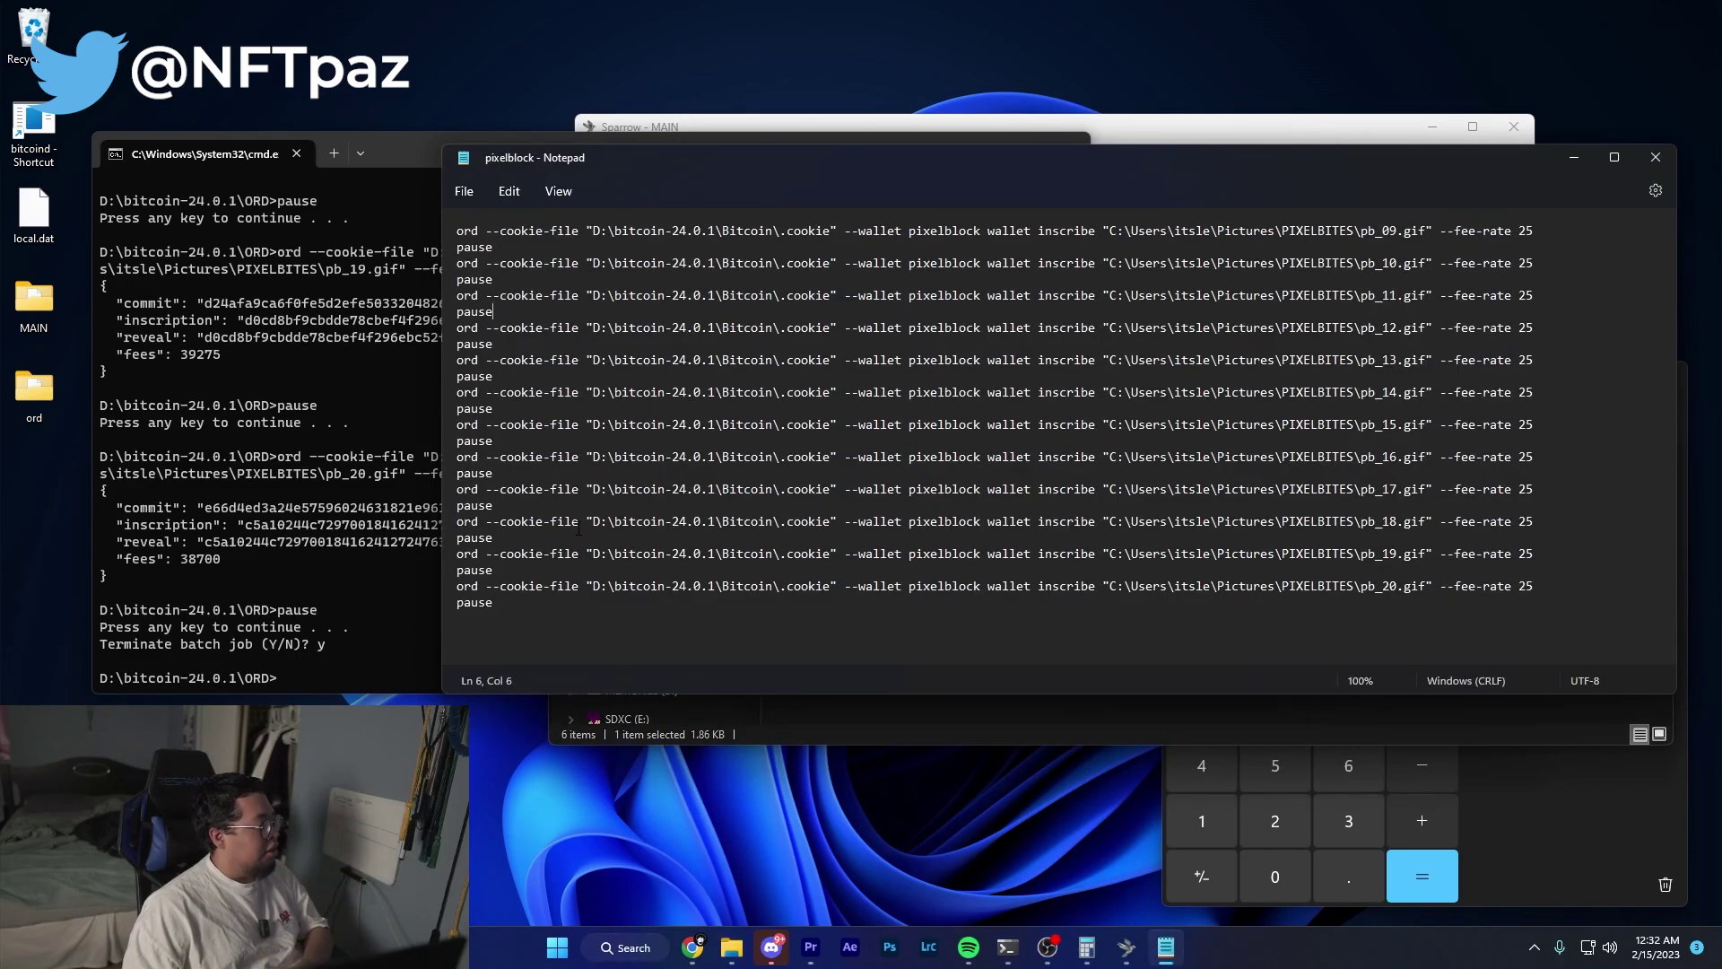
Delete the pb_09 through pb_18 command lines and the blank first line.
left_click_drag(495, 536, 455, 230)
key("Delete")
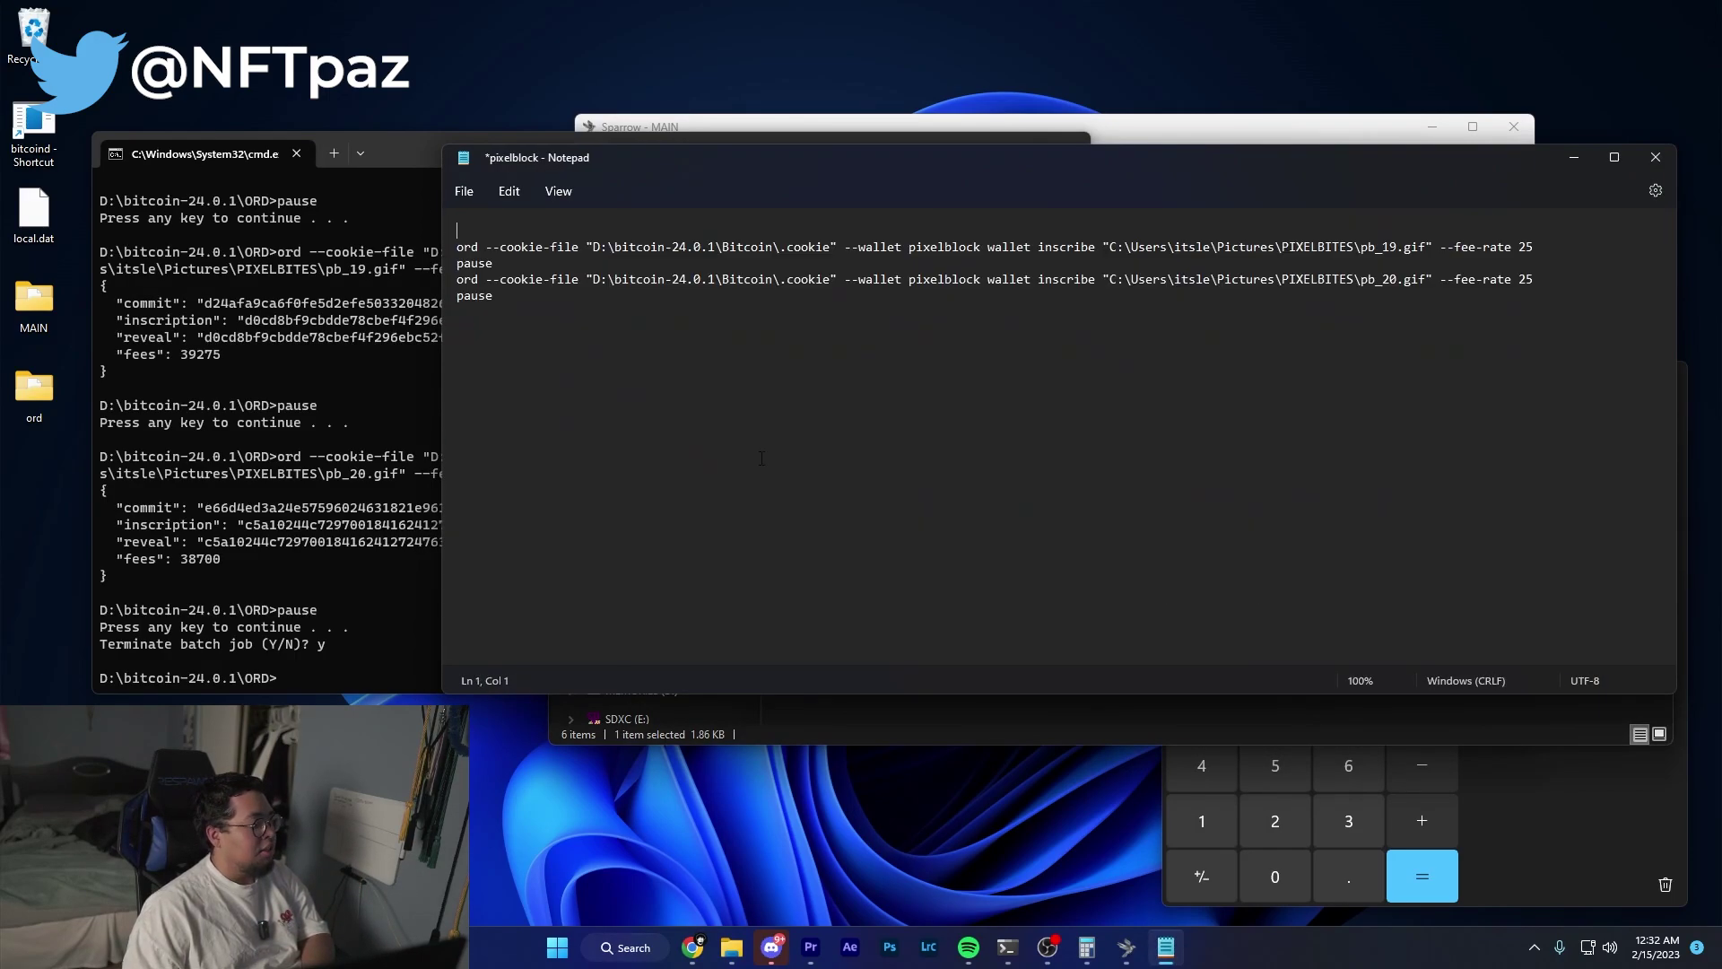
triple_click(453, 249)
left_click(453, 248)
key("BackSpace")
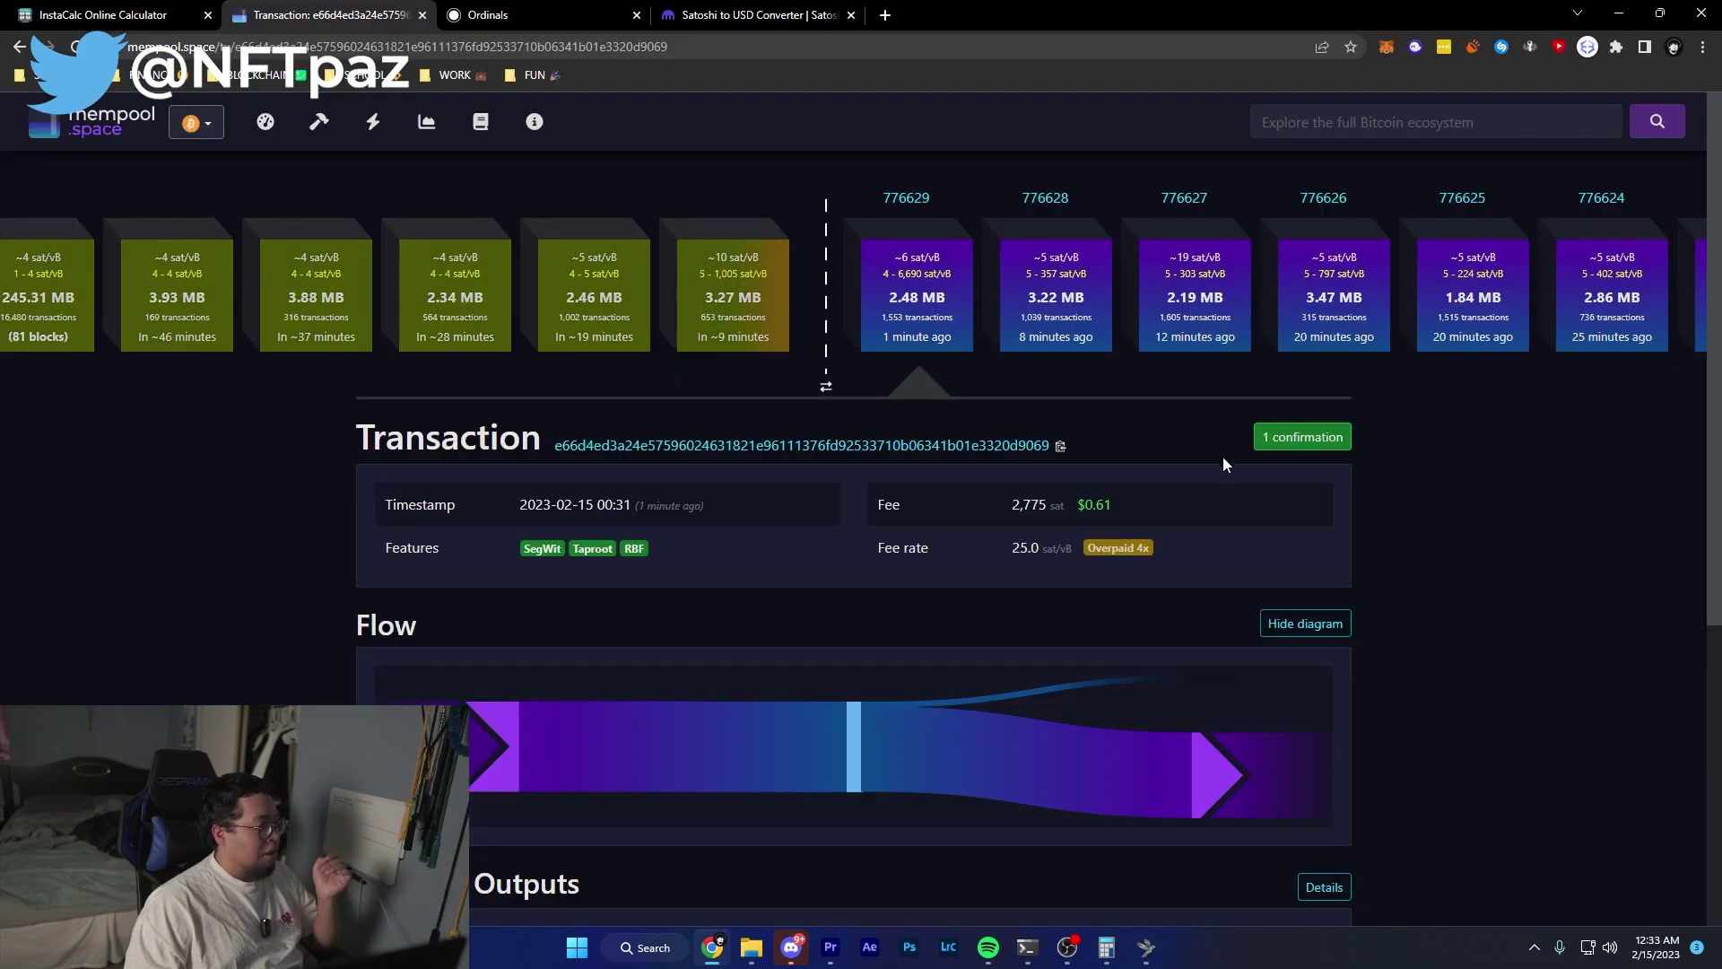
Check that the commit transaction on mempool has 1 confirmation, then reload the ordinals.com home page.
triple_click(1398, 438)
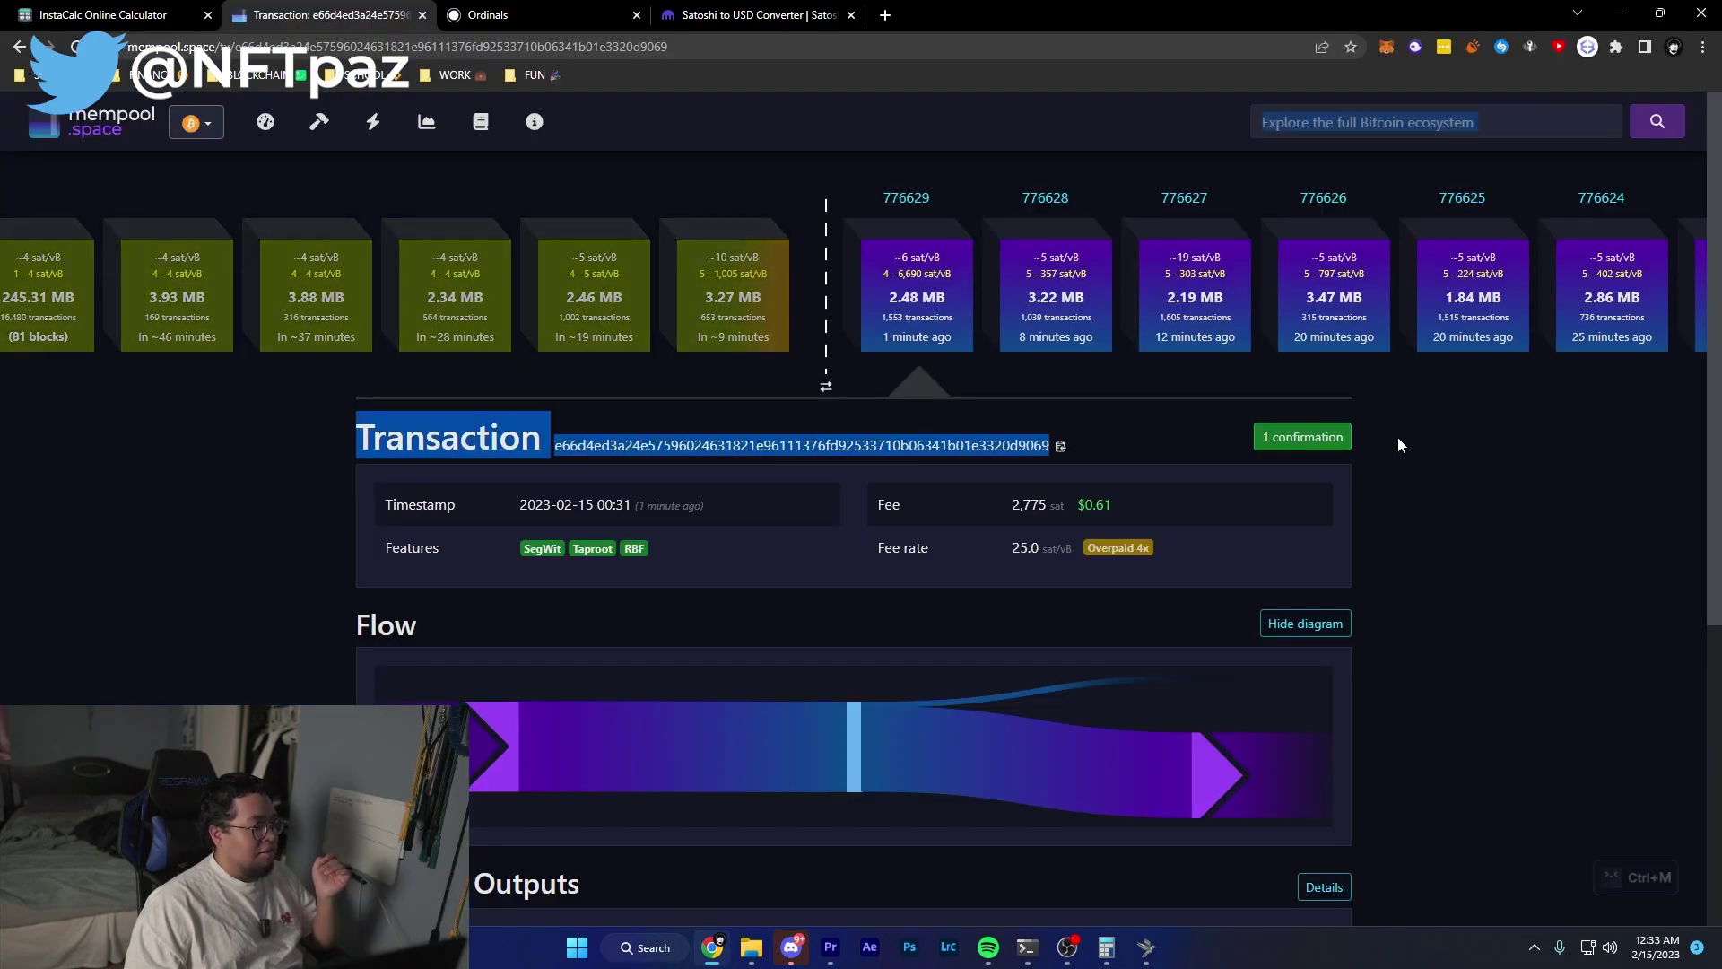
left_click(1414, 504)
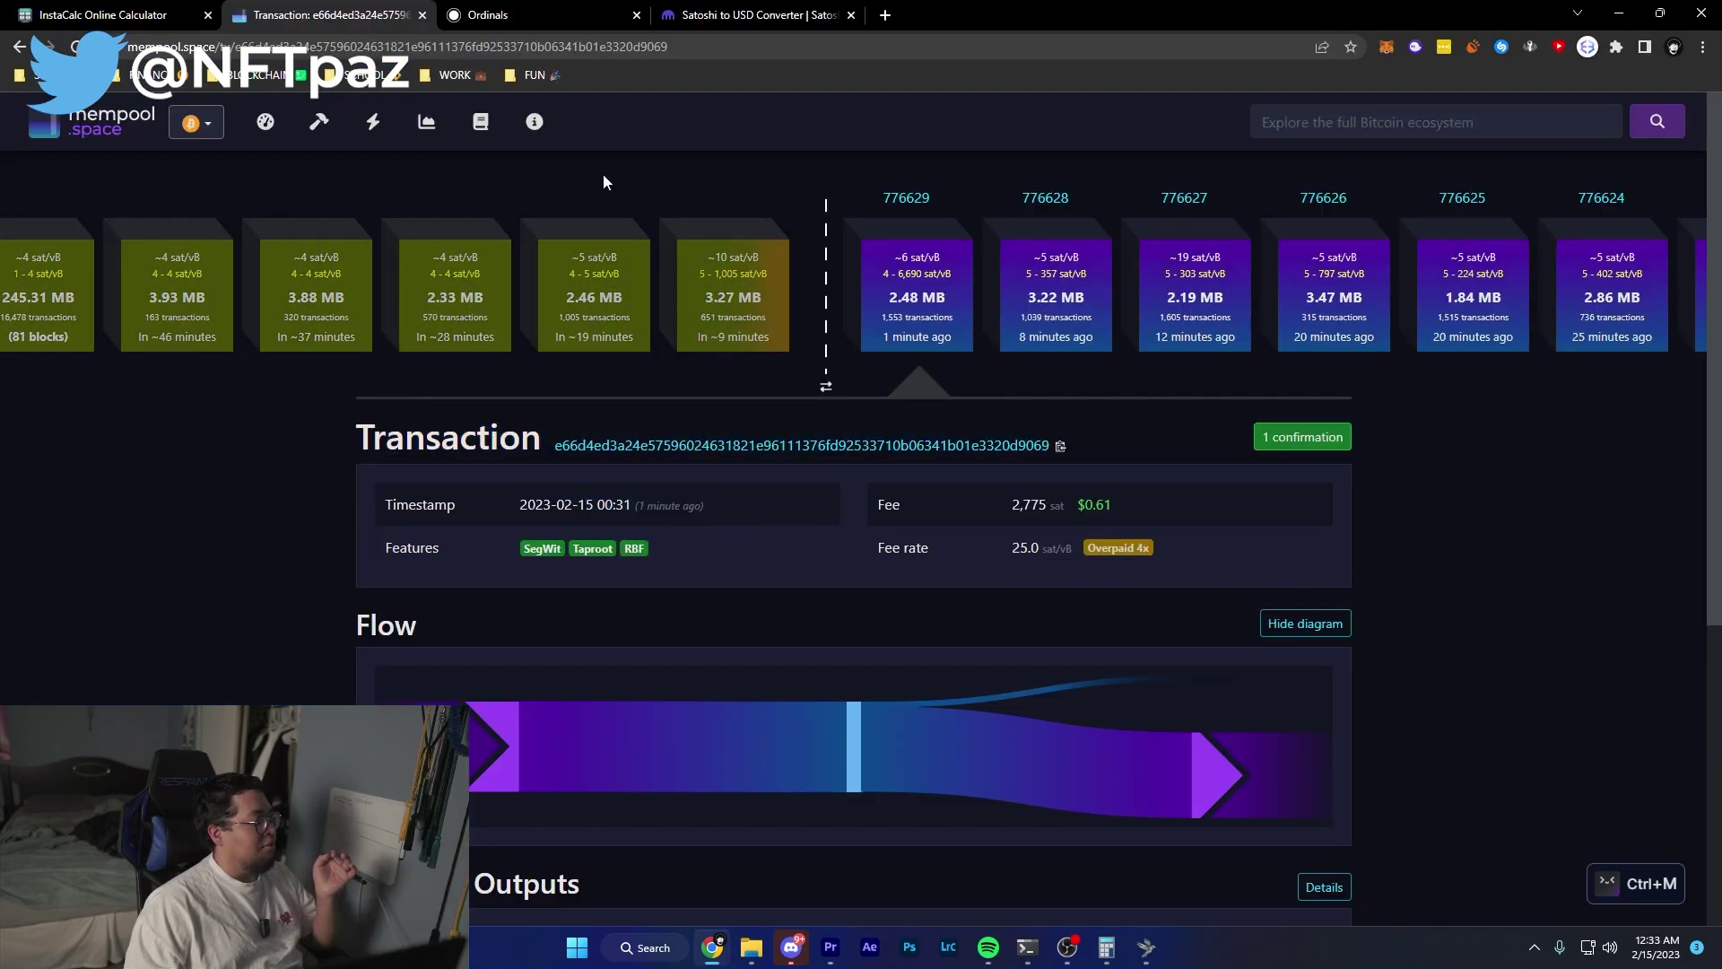
left_click(487, 14)
left_click(98, 136)
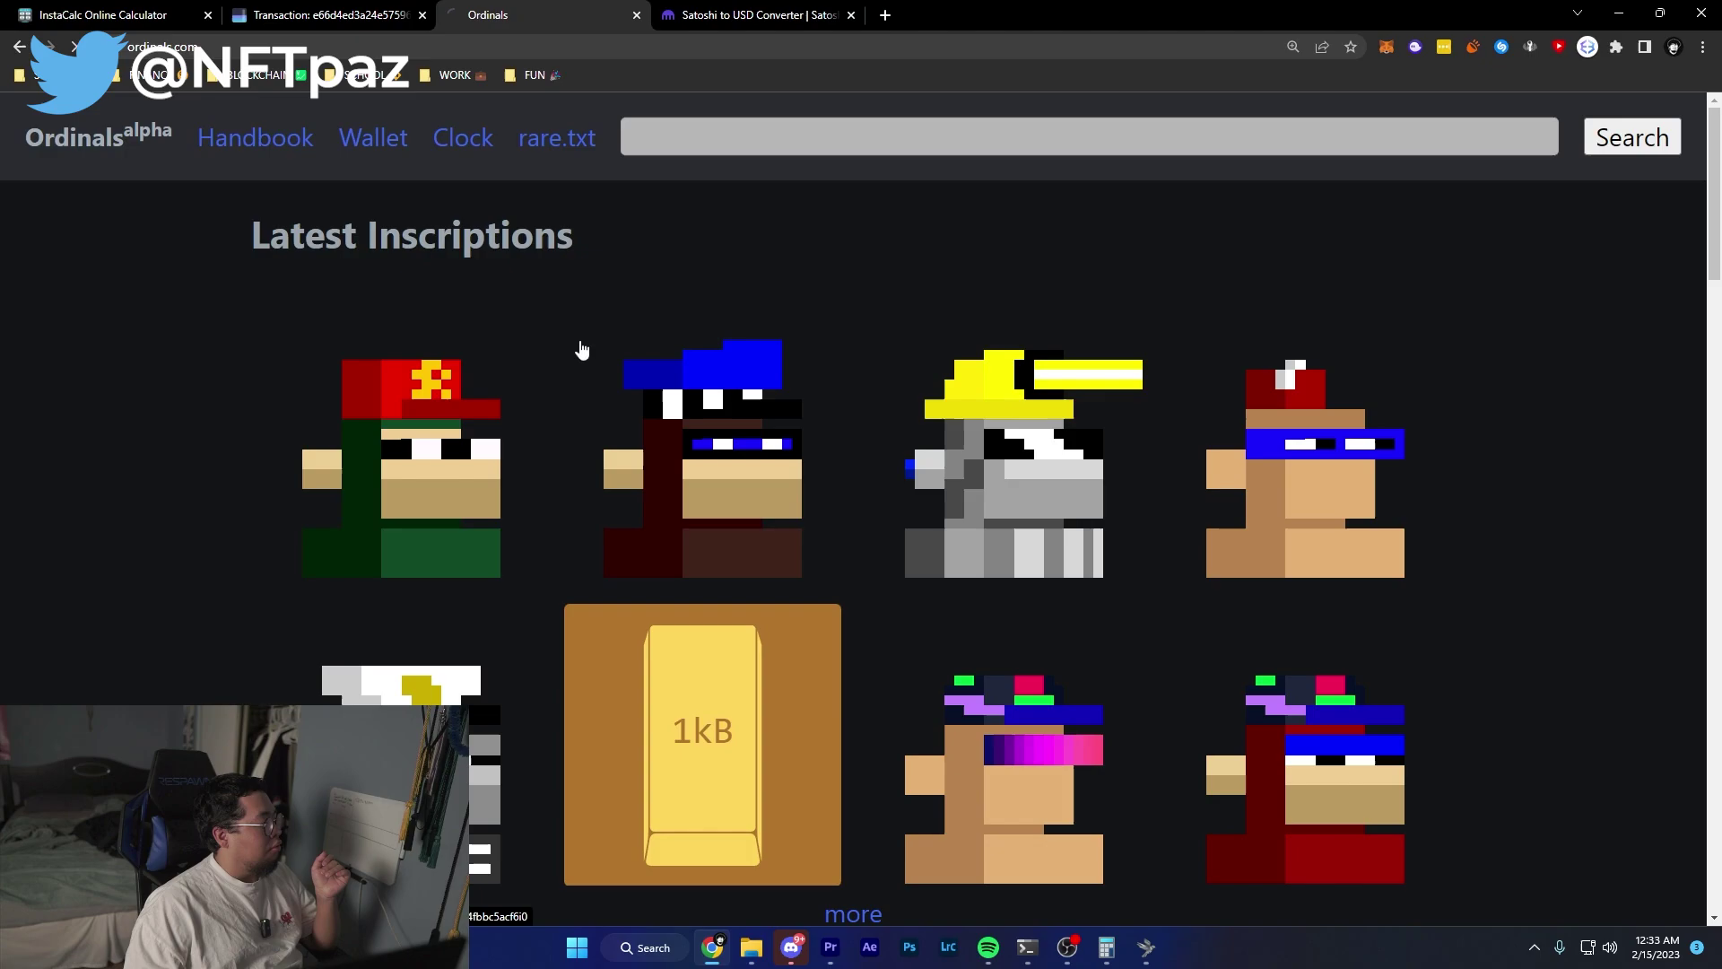
Open the full Inscriptions list and browse the grid of newly inscribed pixel-square images.
scroll(588, 508, "down", 3)
left_click(847, 583)
scroll(848, 574, "down", 6)
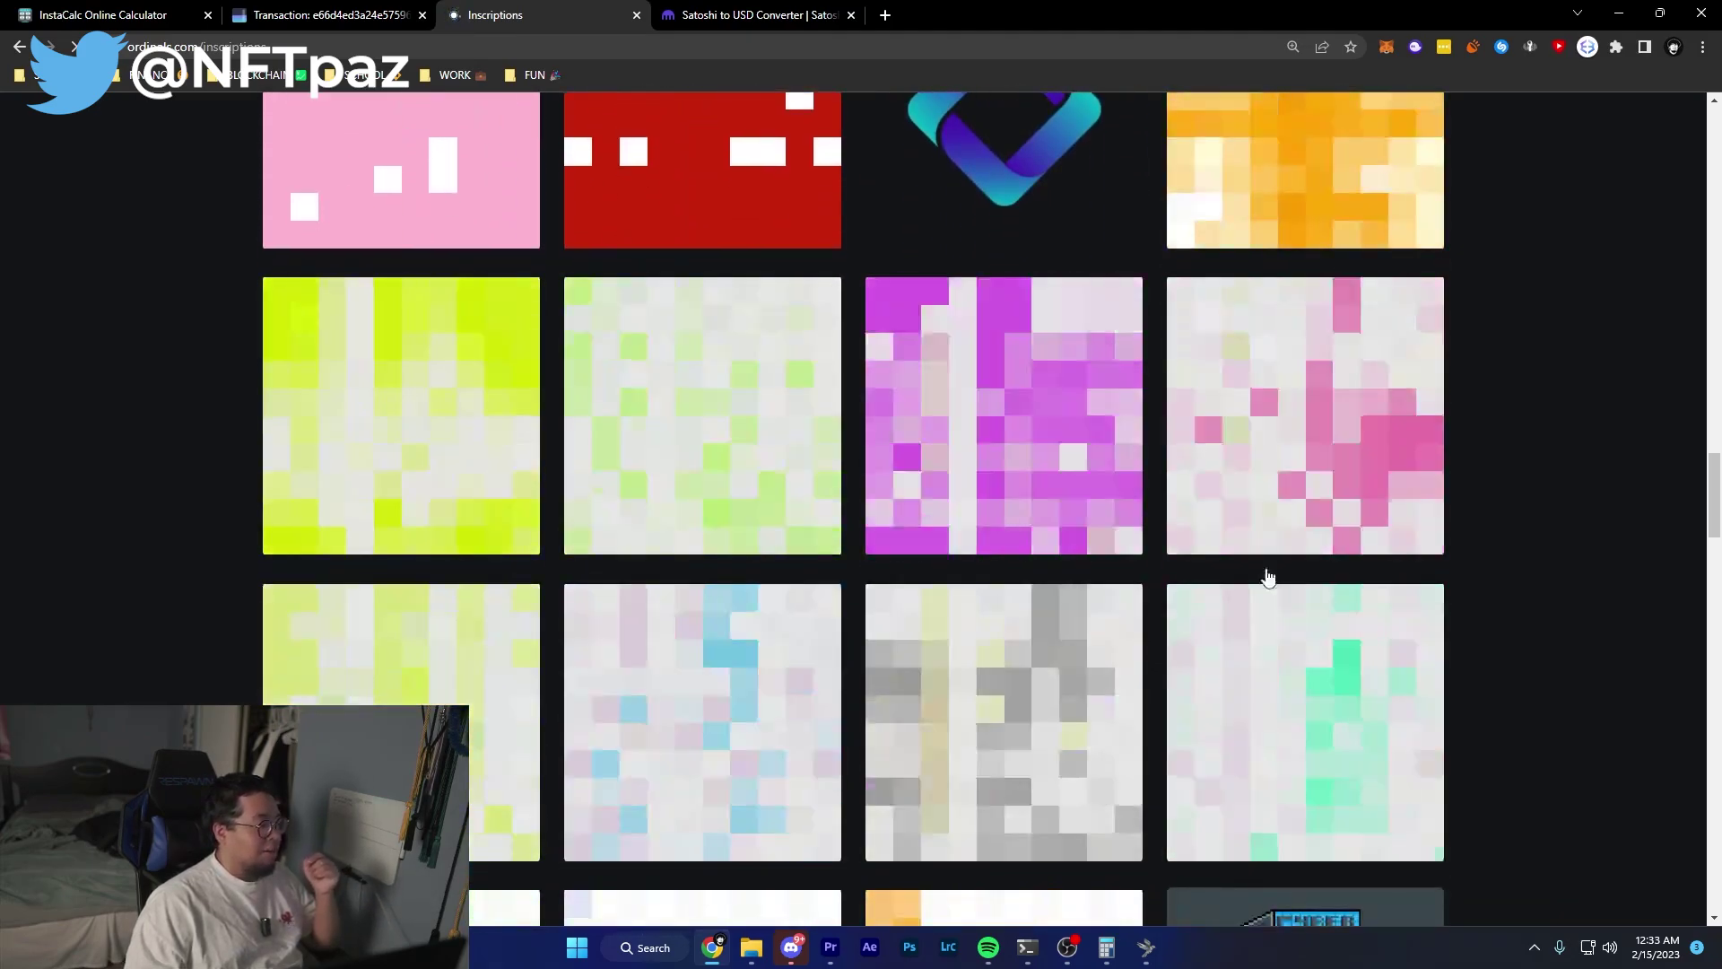
scroll(809, 619, "down", 4)
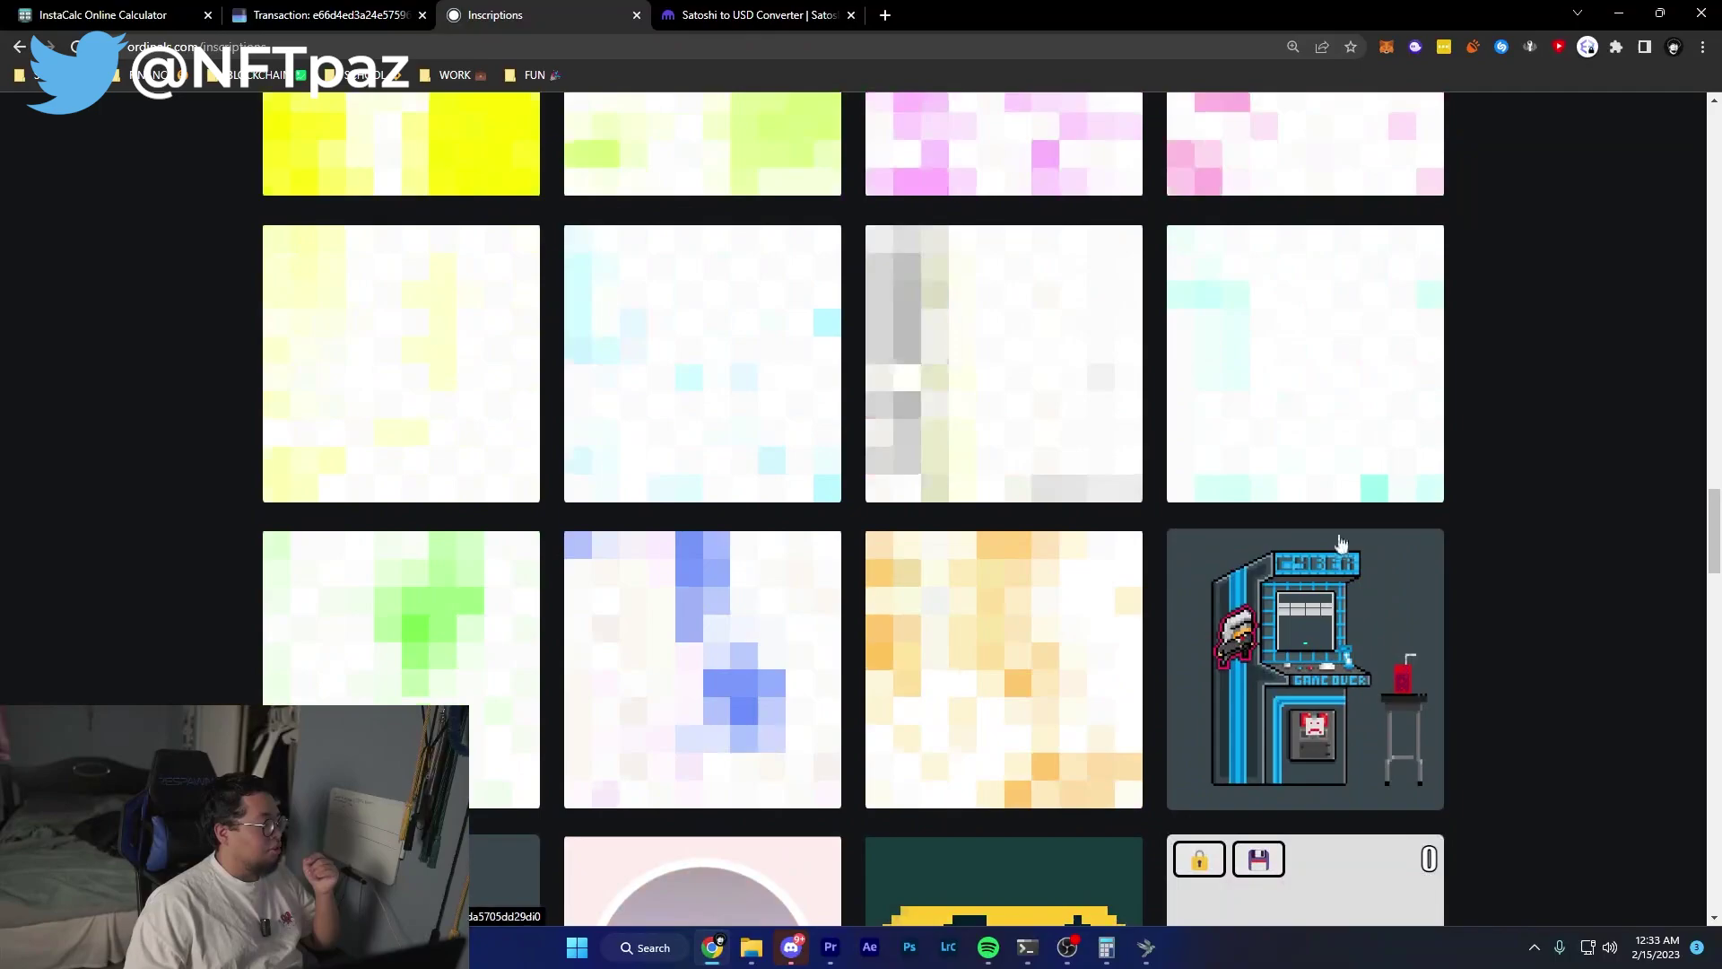
scroll(459, 392, "up", 3)
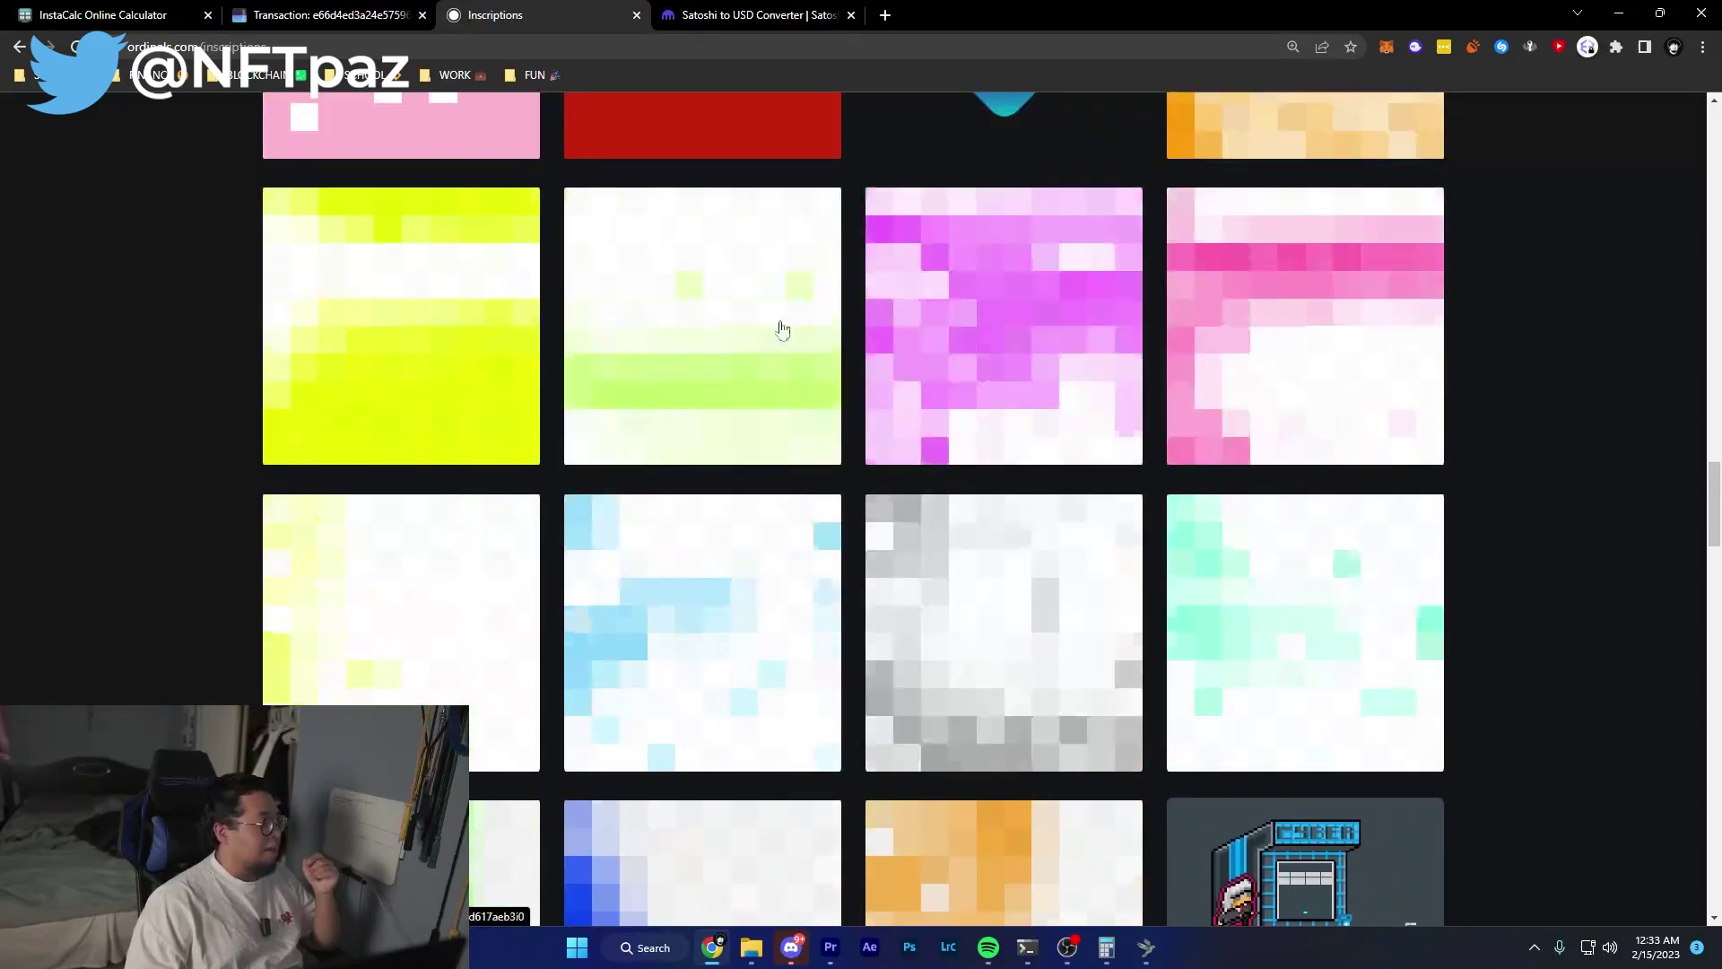
scroll(1255, 229, "up", 2)
scroll(974, 481, "down", 5)
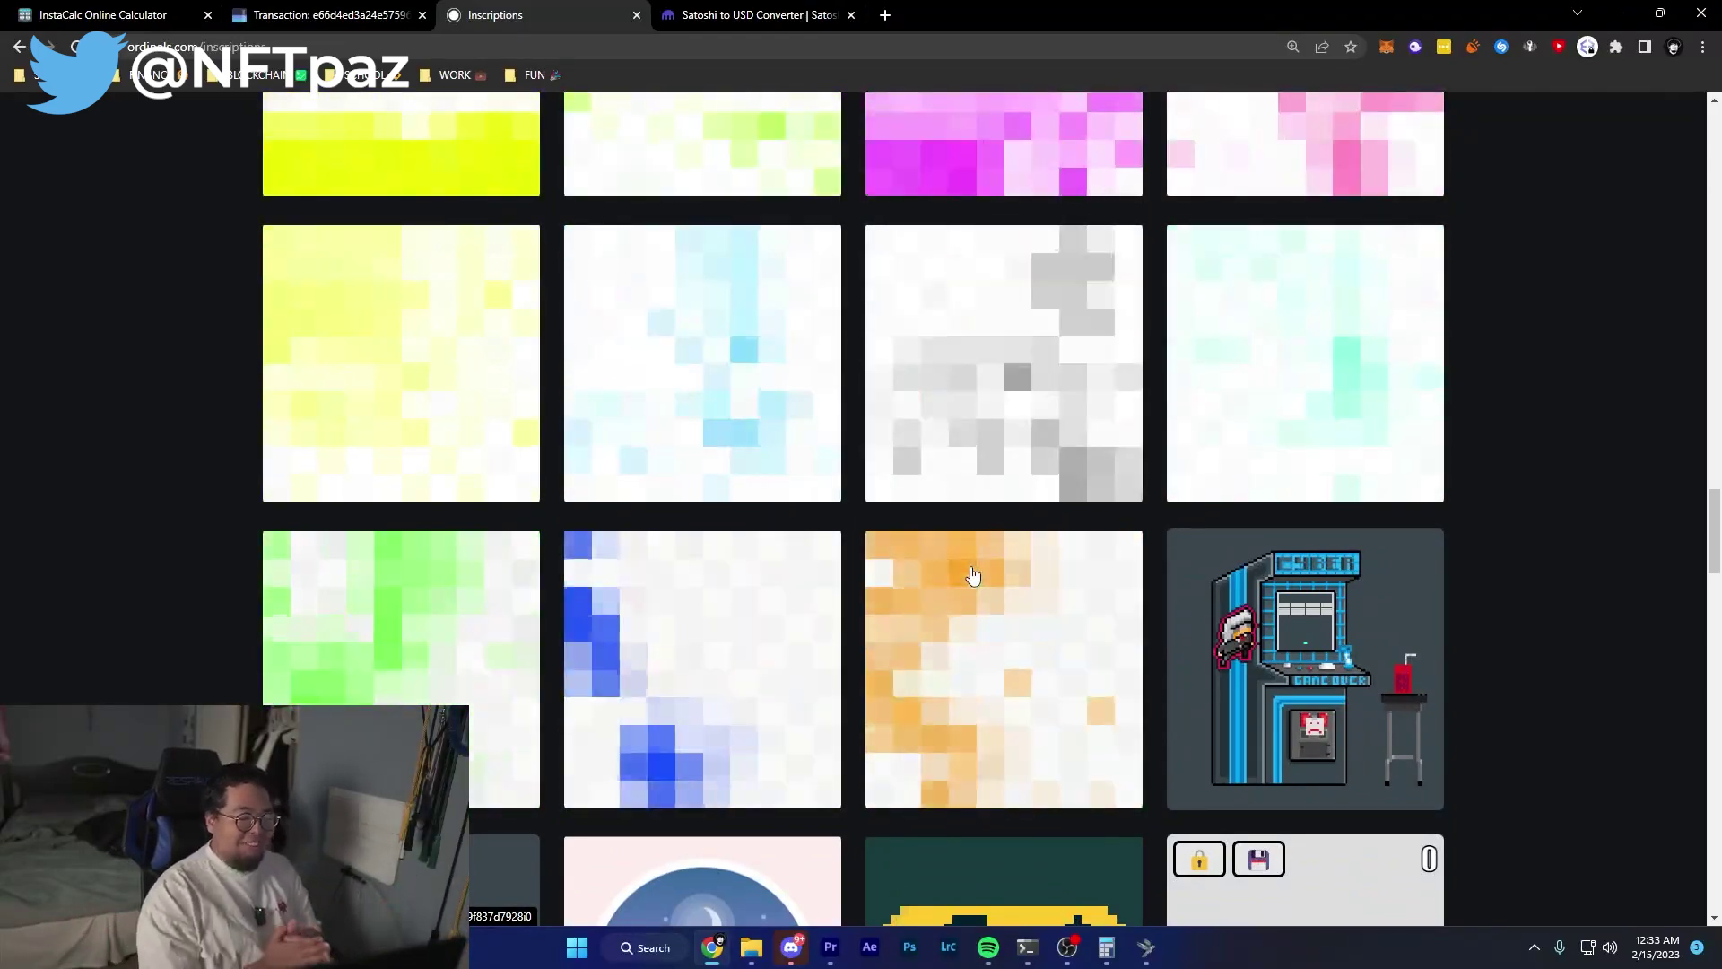
scroll(973, 575, "down", 6)
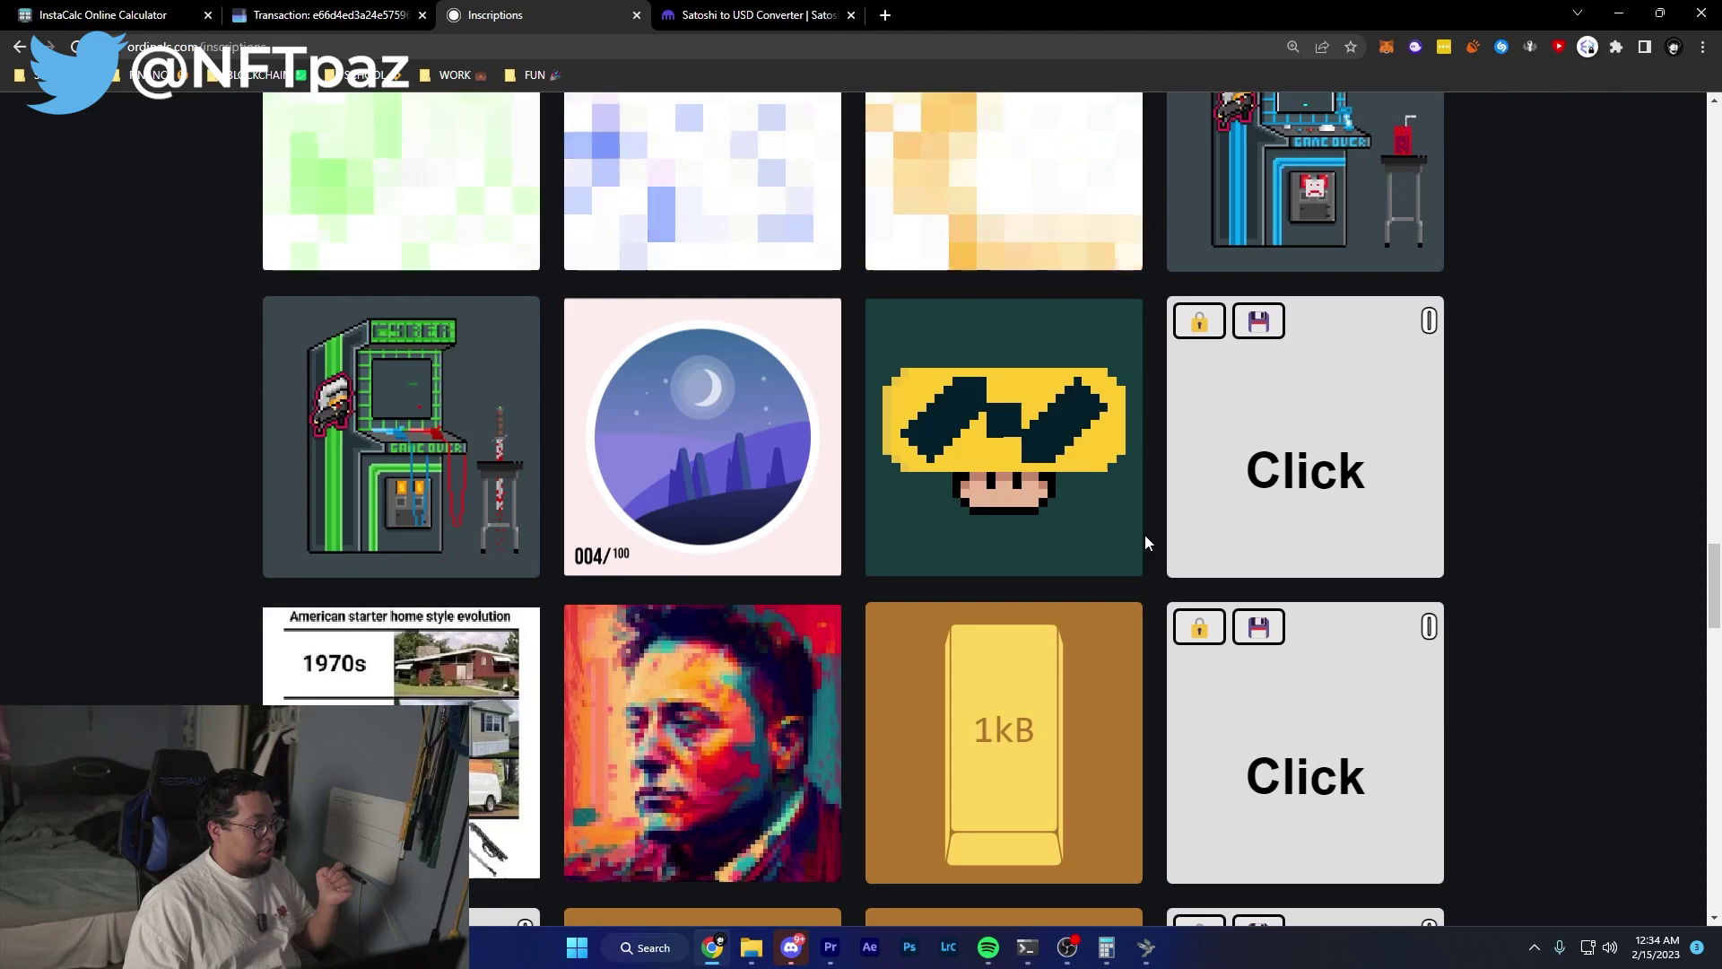
scroll(1145, 535, "up", 5)
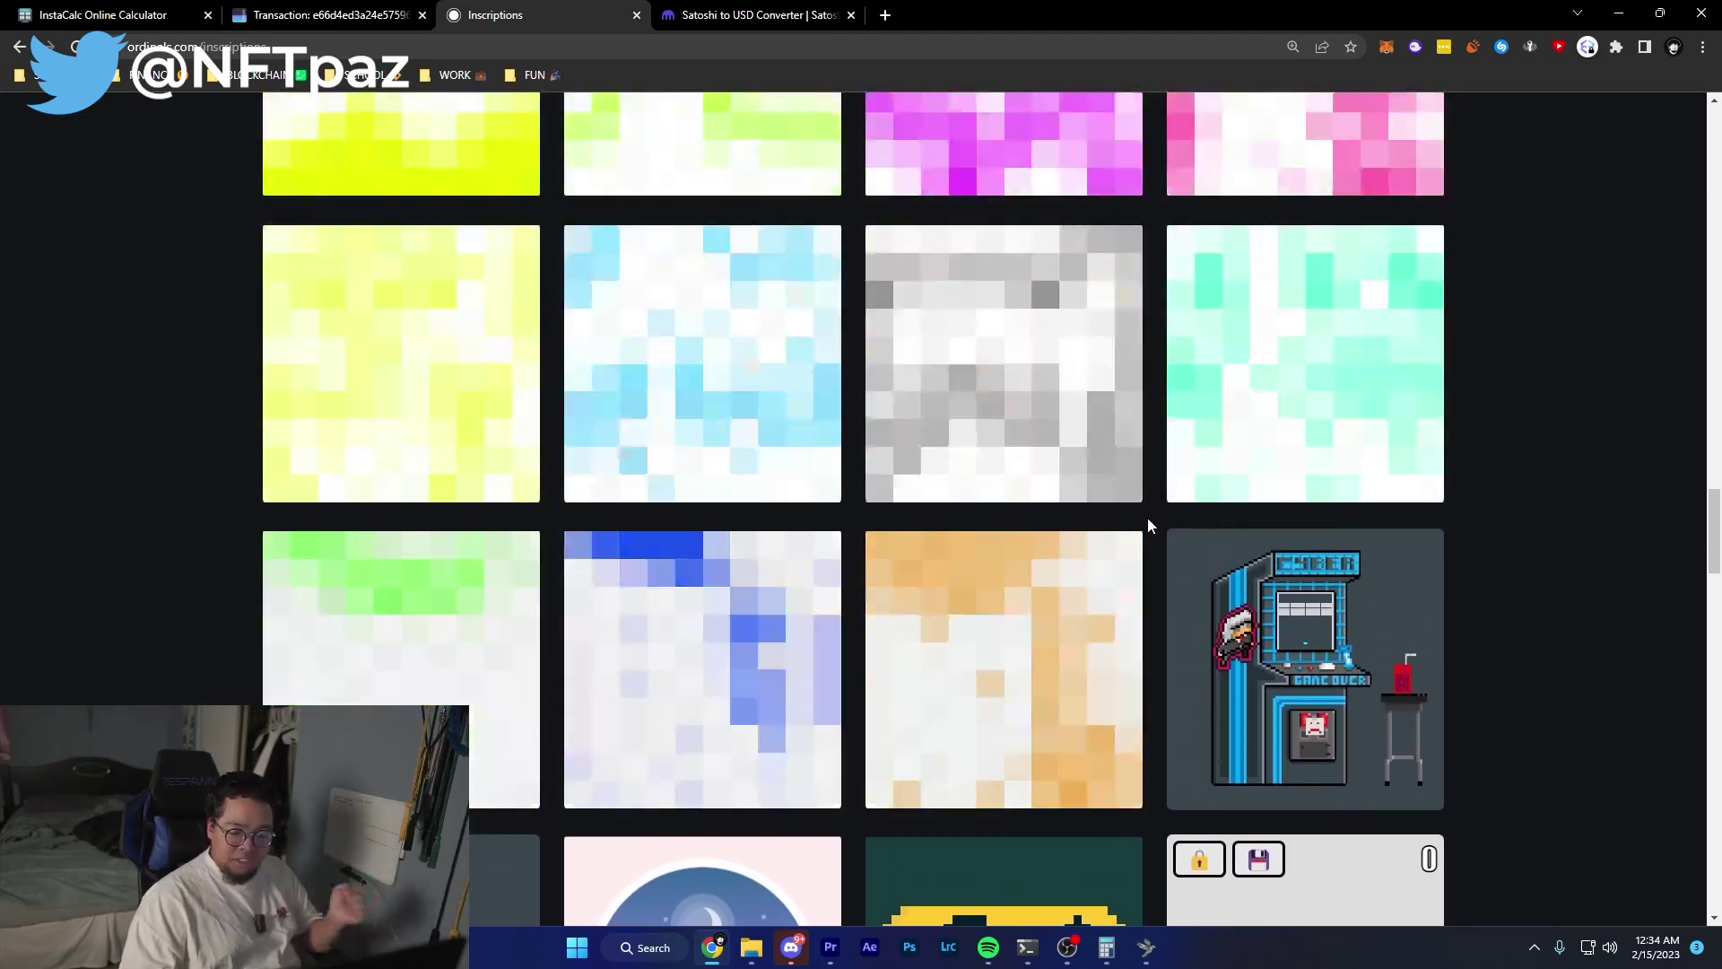
scroll(1112, 476, "up", 3)
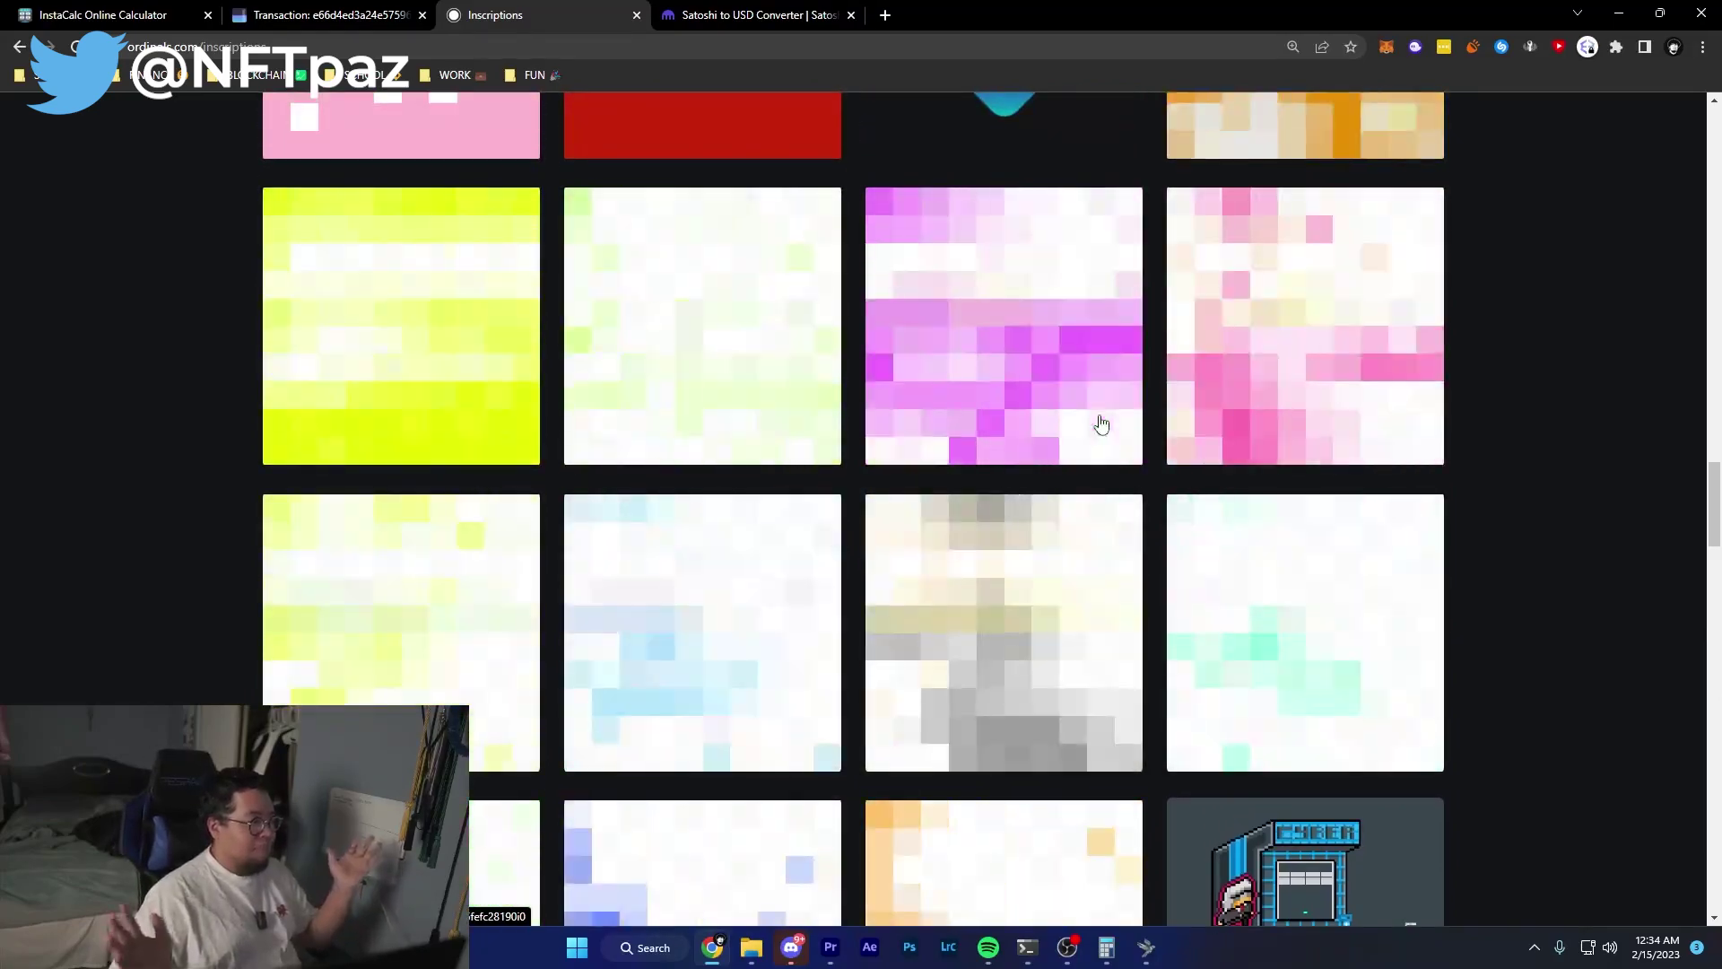